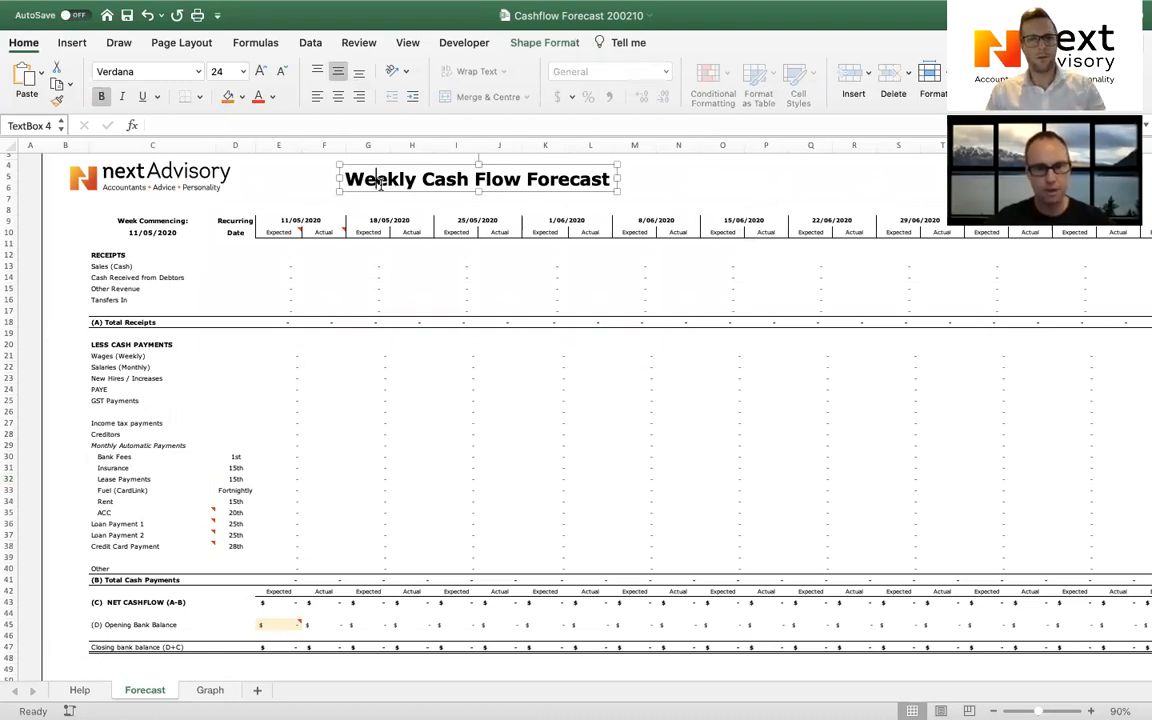
key(Return)
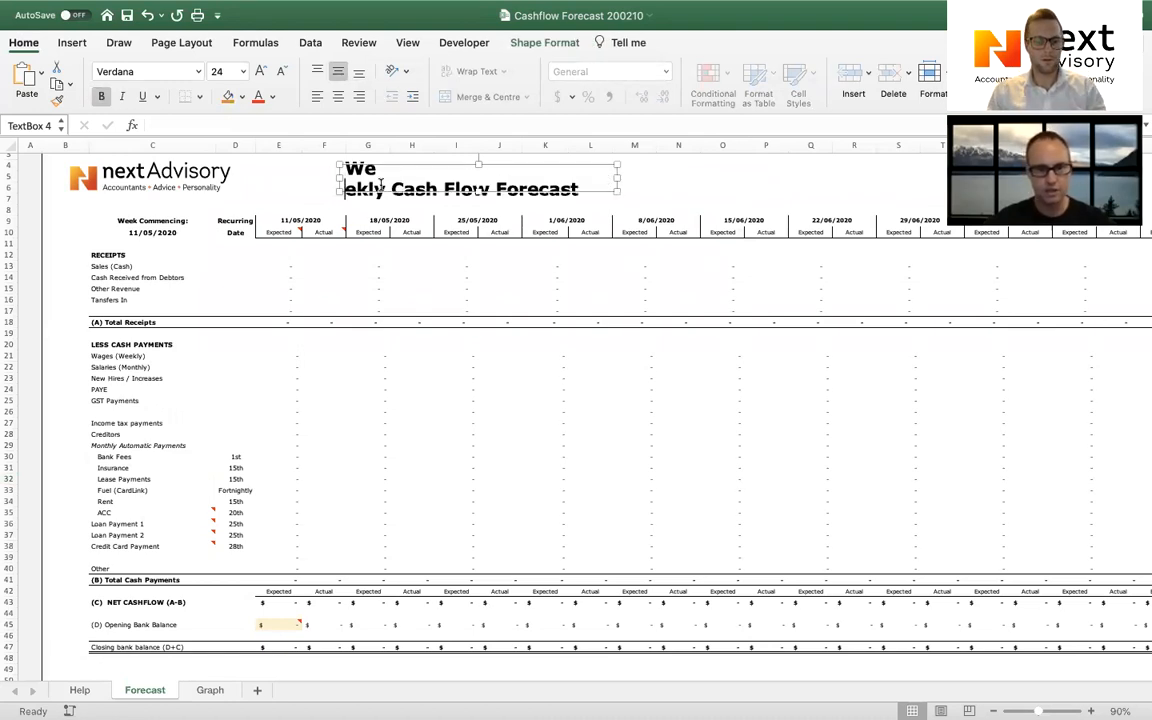
key(BackSpace)
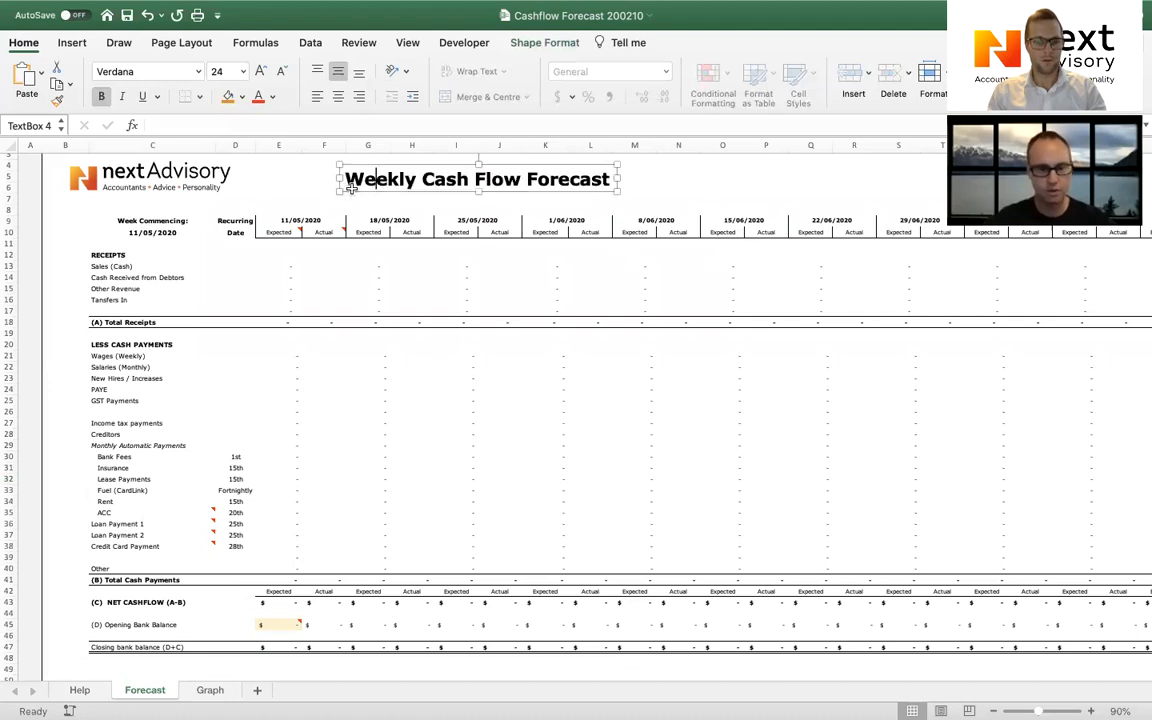
click(299, 187)
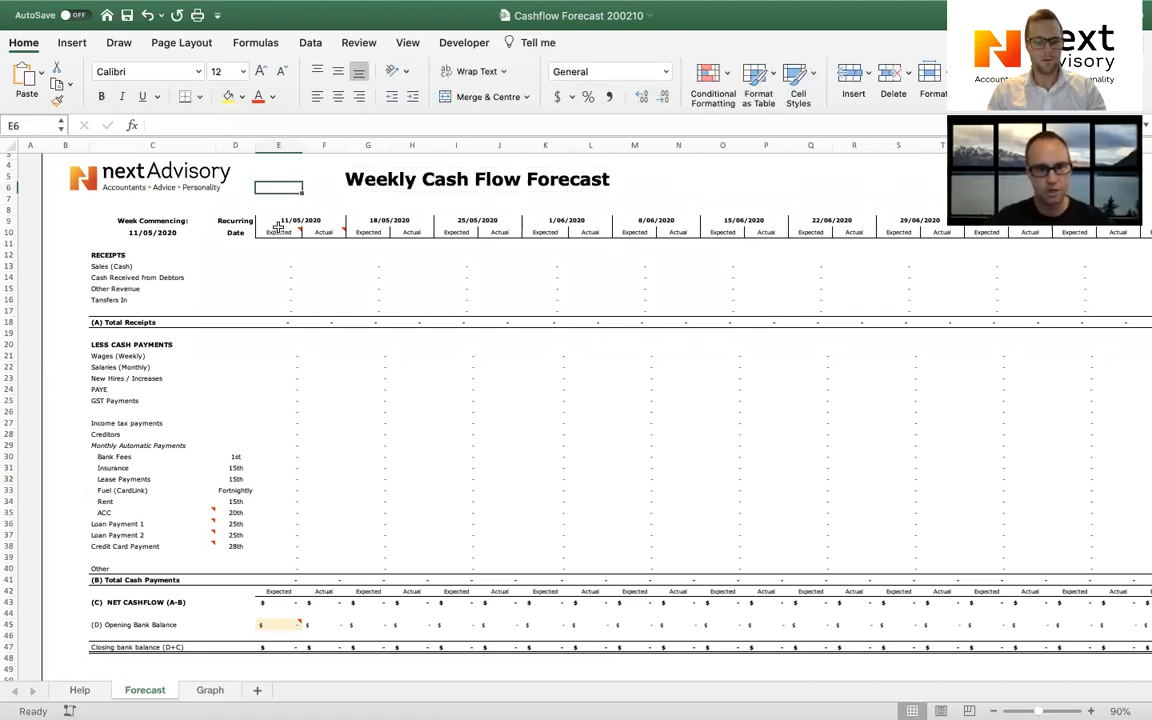
Review the forecast's week commencing date, the first week's expected receipts and payments, and its net cashflow and closing bank balance formulas.
click(146, 232)
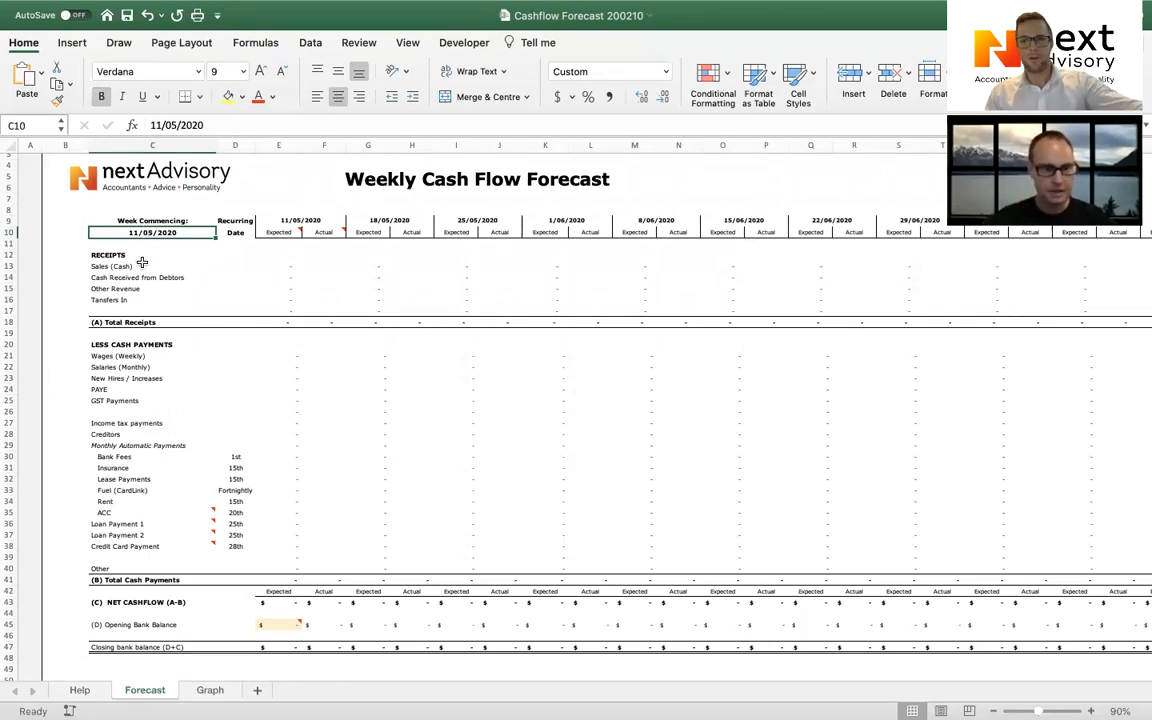
drag(284, 265, 284, 305)
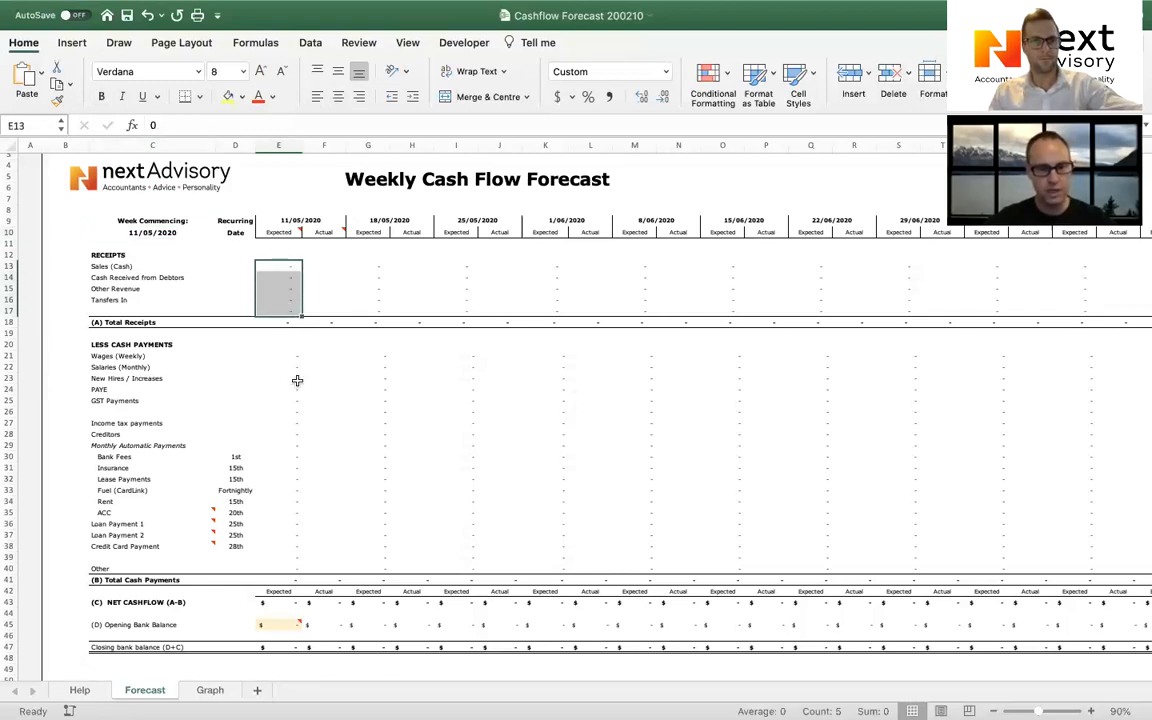
drag(289, 356, 293, 568)
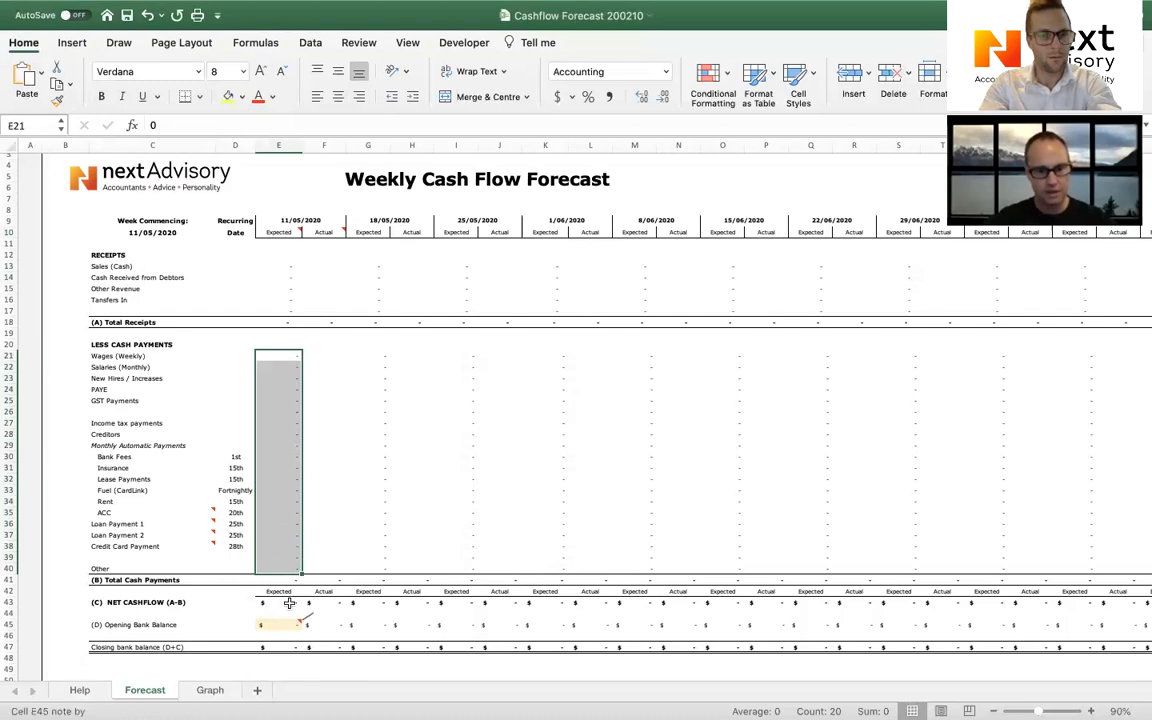
click(289, 603)
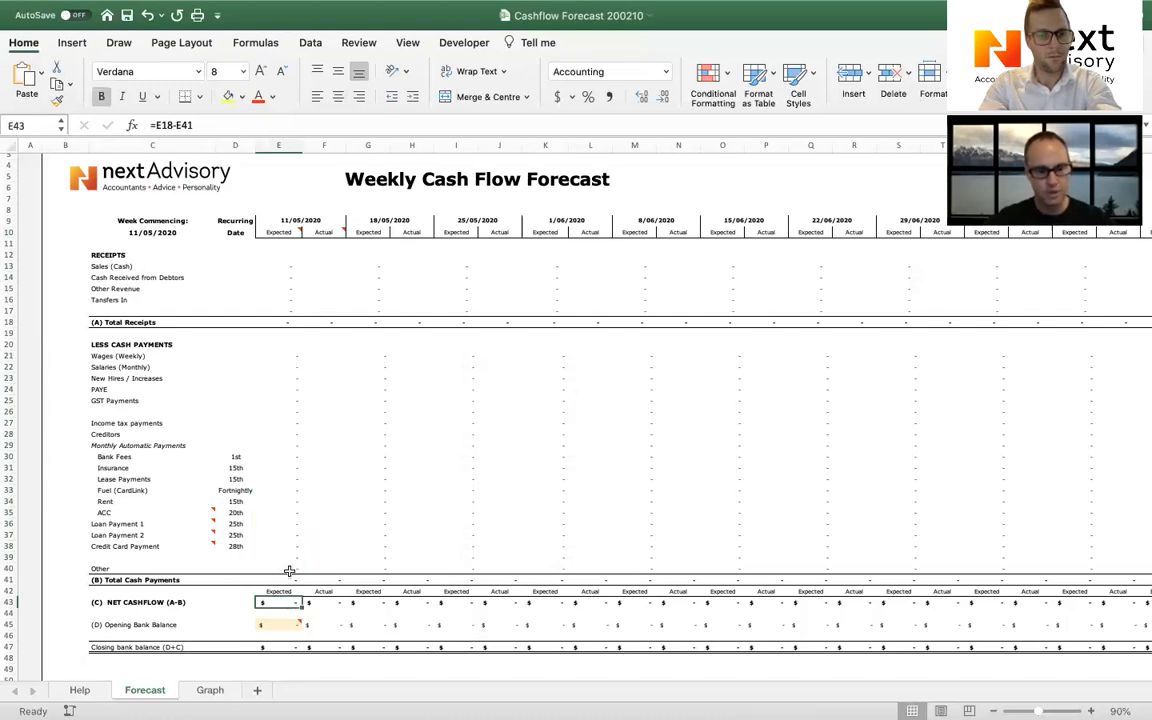
click(285, 625)
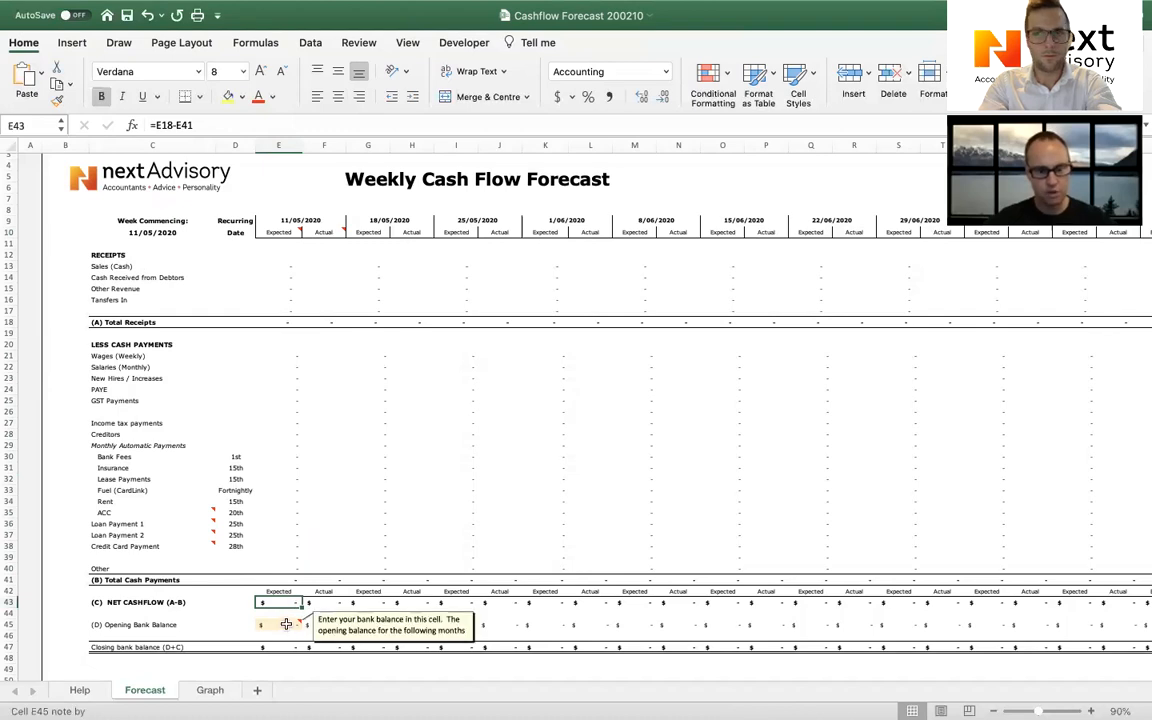
click(289, 647)
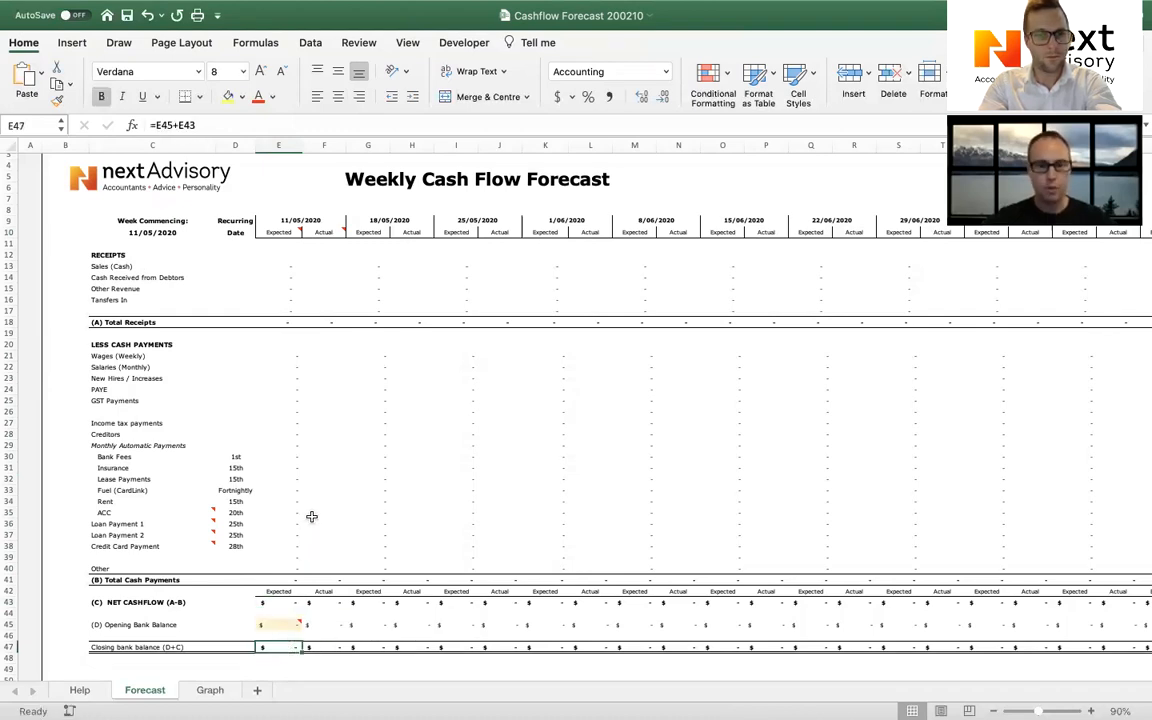
Switch to Xero and open the Business Bank Account's transactions to check the latest balance.
key(ctrl+Left)
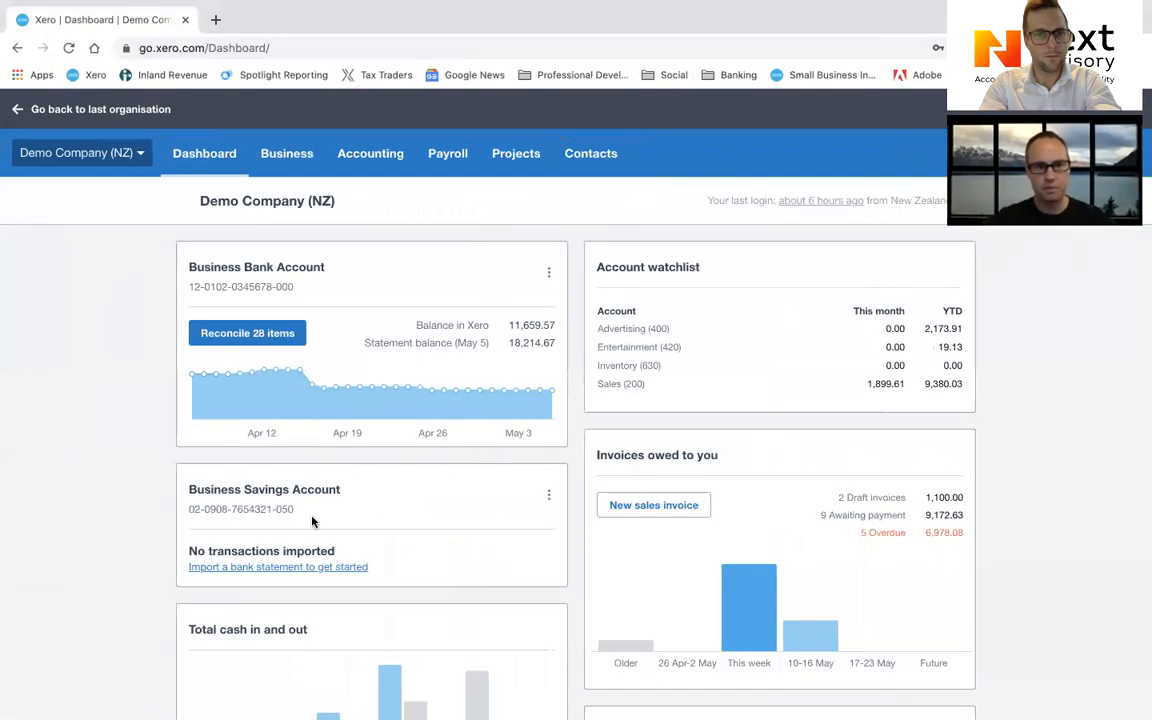
click(215, 160)
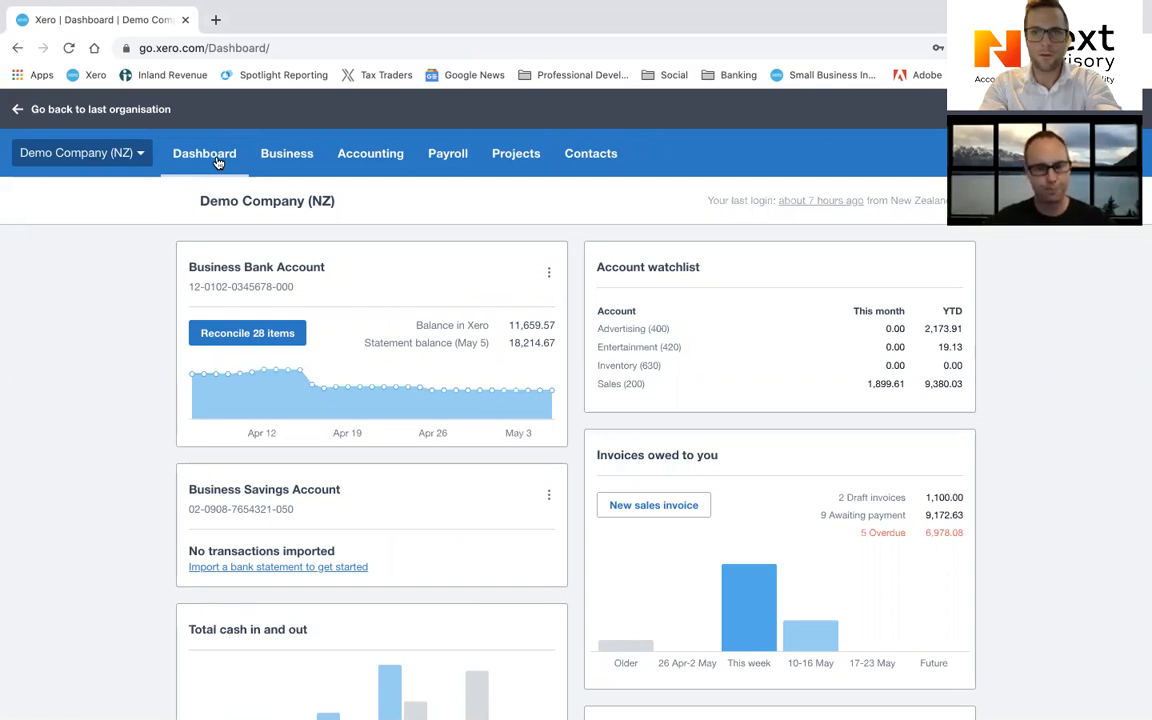
click(268, 269)
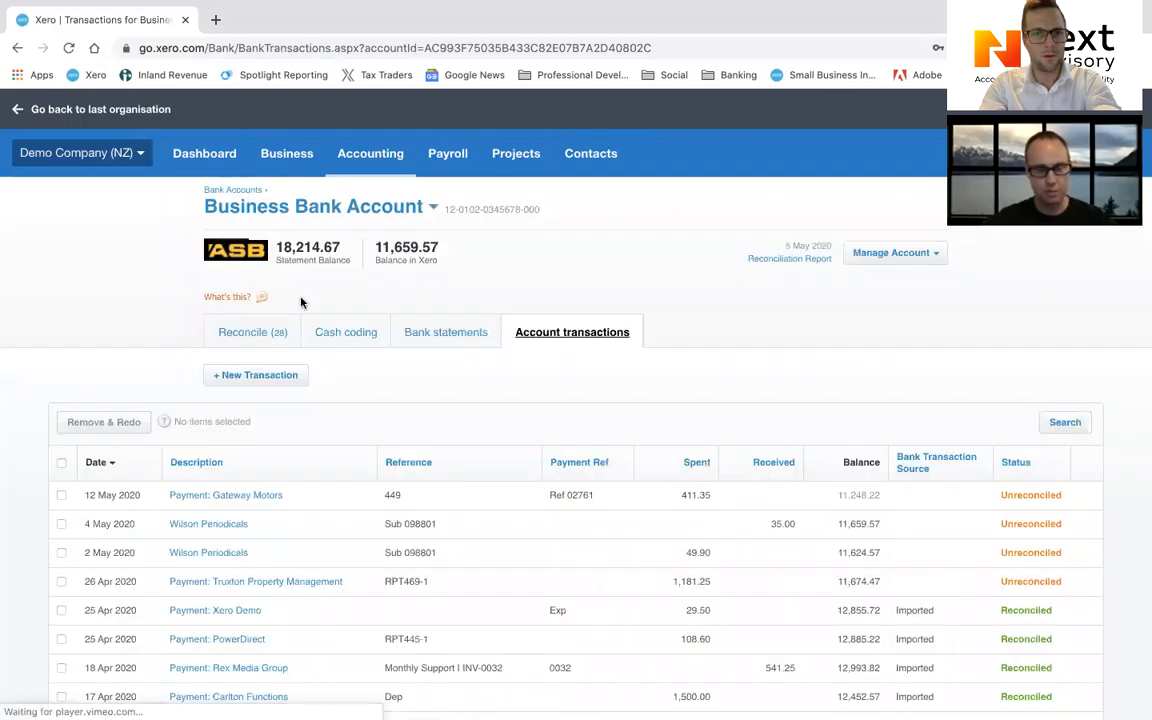
scroll(515, 453, down, 2)
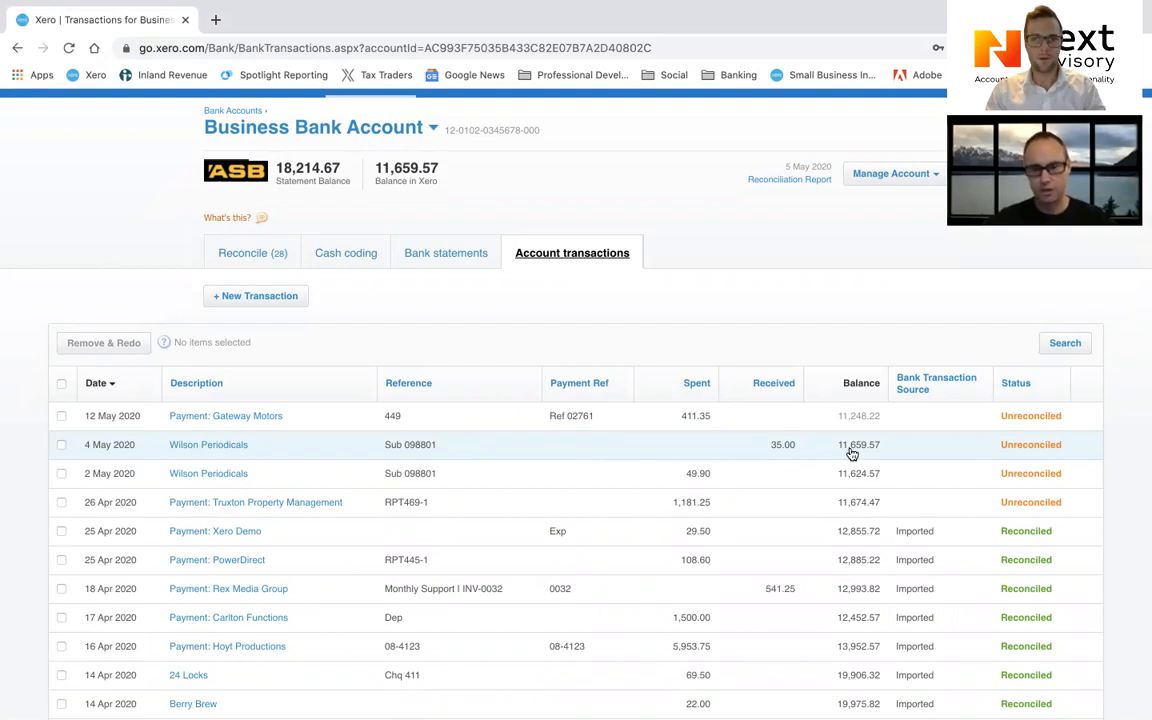
Switch back to the Excel cash flow forecast and enter 11659 as the first week's expected opening bank balance in E45.
key(ctrl+Right)
click(287, 624)
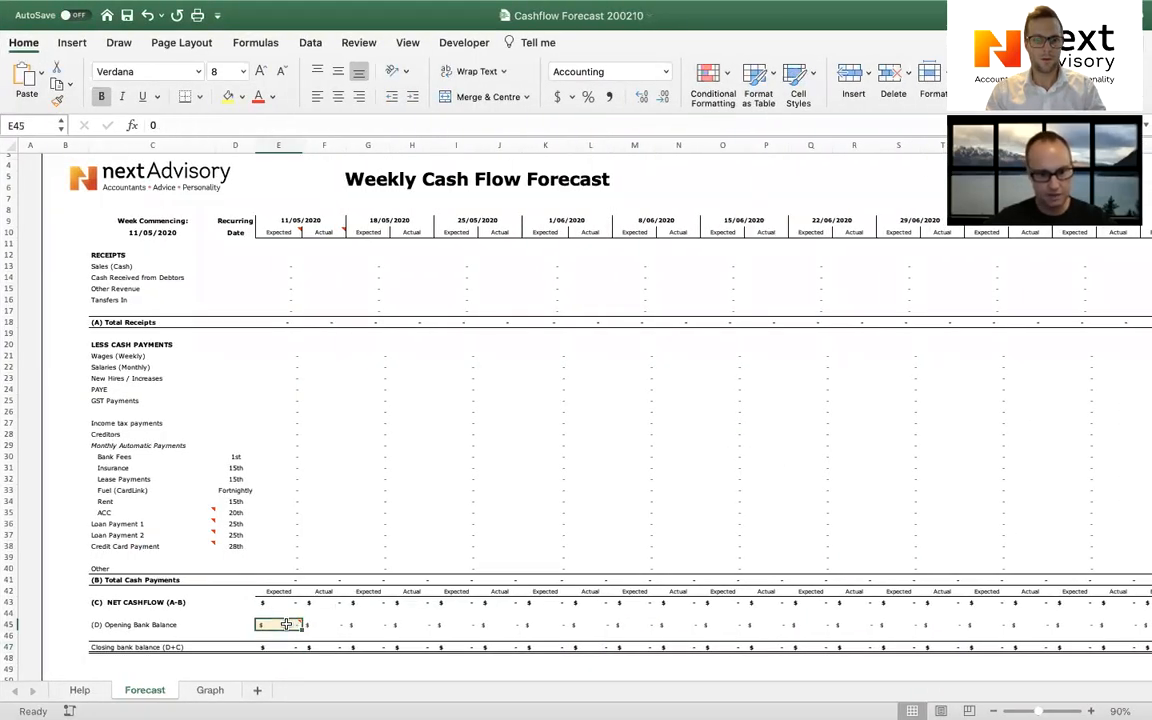
text(11,)
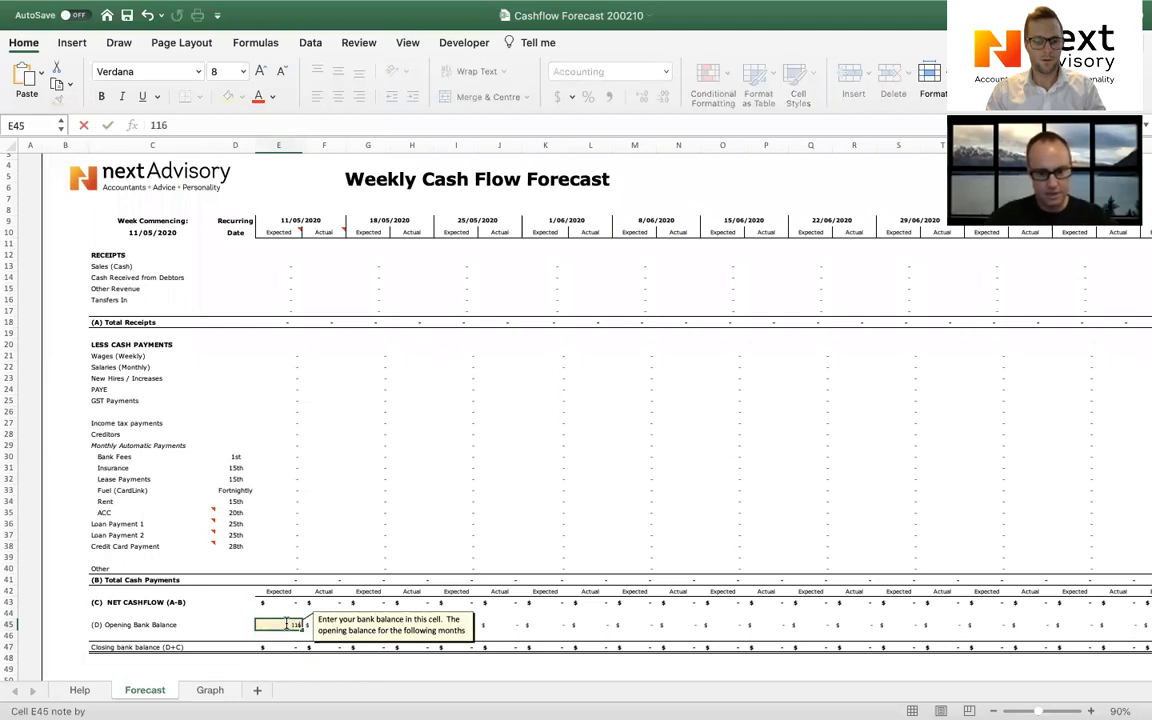
text(659)
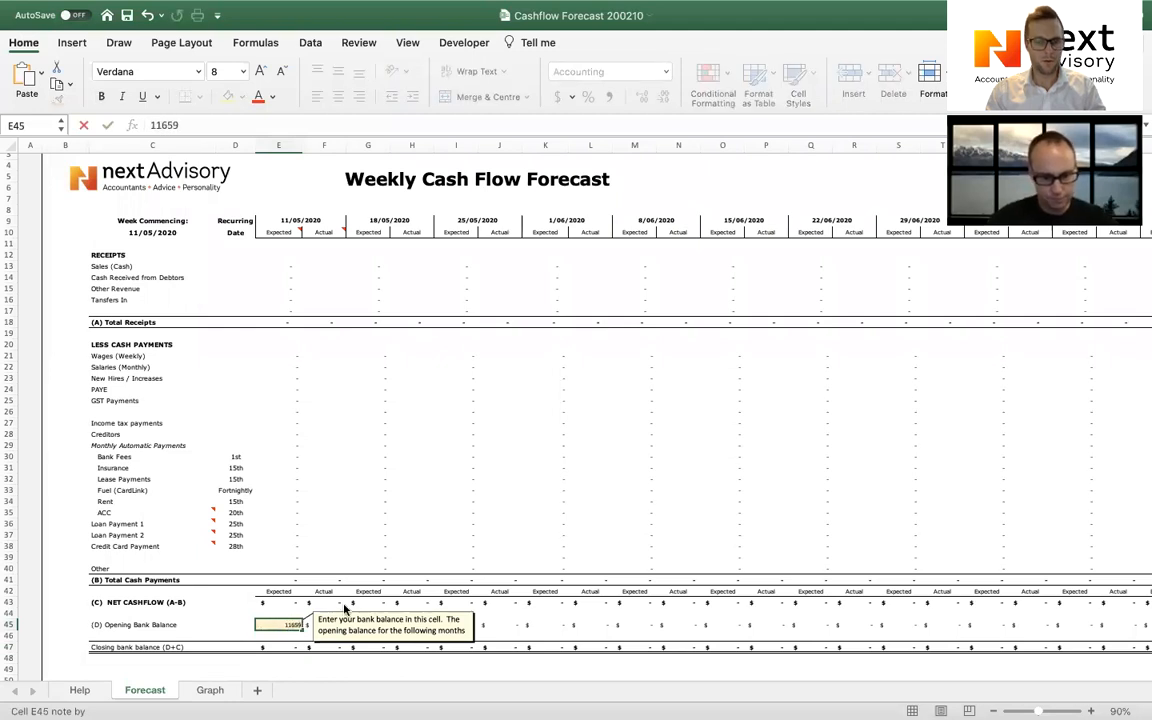
key(Return)
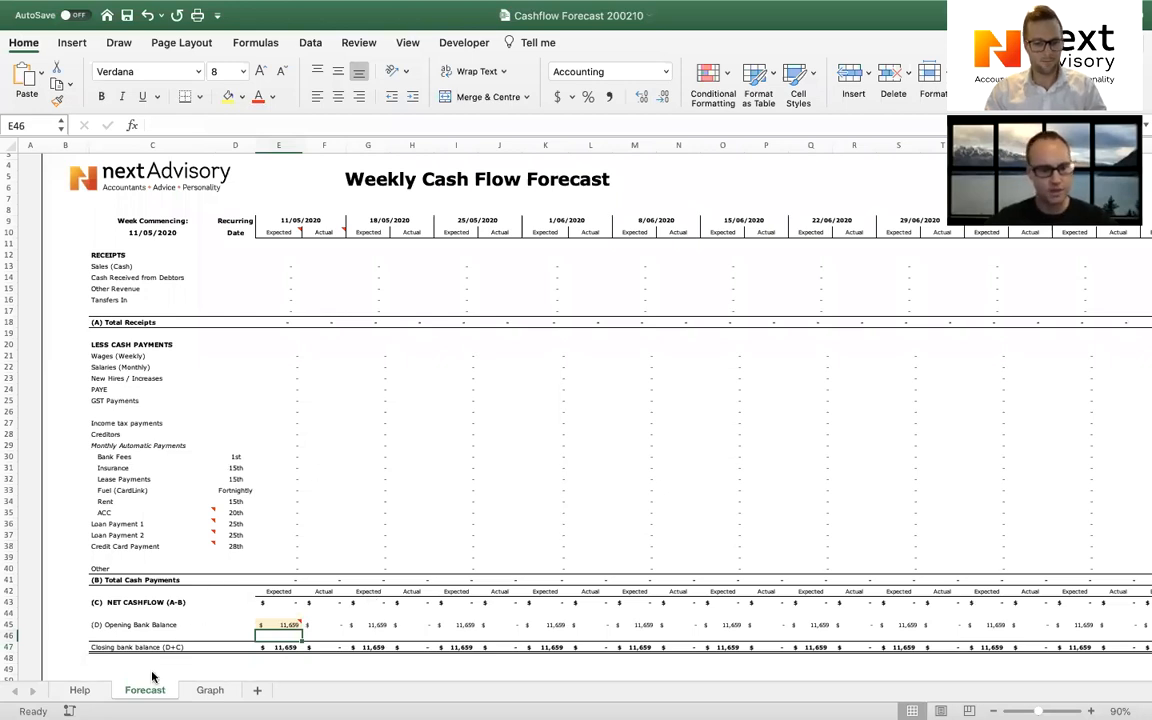
Set the overdraft facility limit to 50000 under instruction 2 on the Help sheet.
click(80, 690)
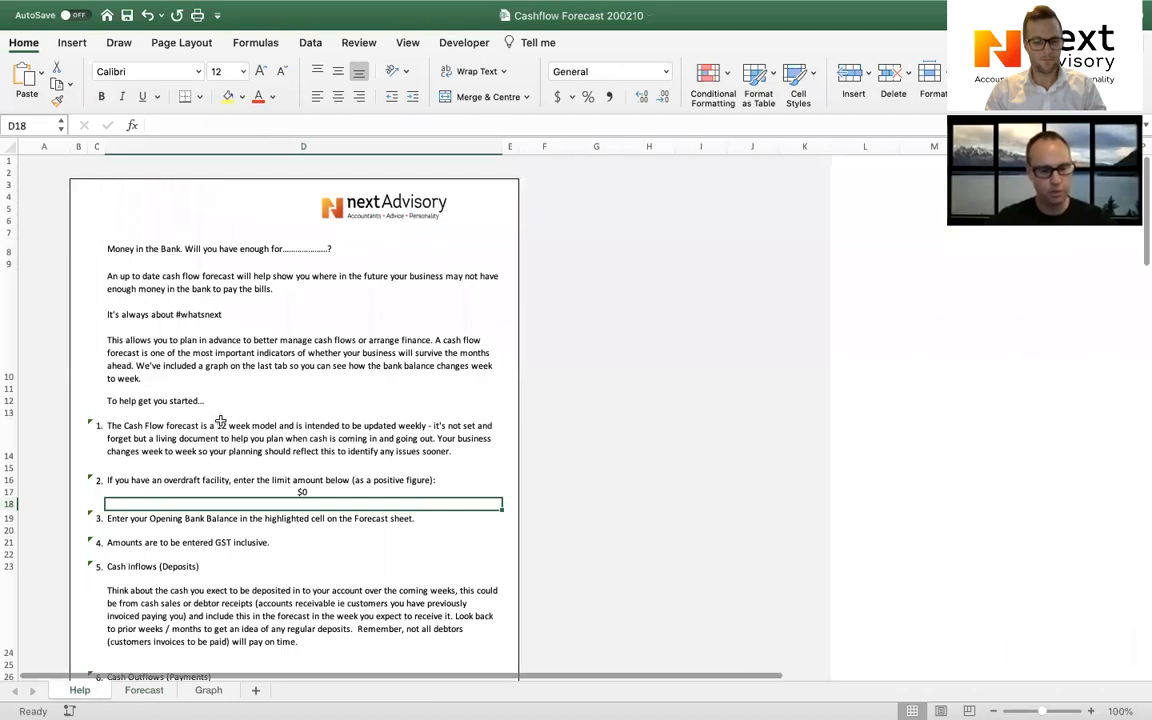
scroll(269, 373, down, 5)
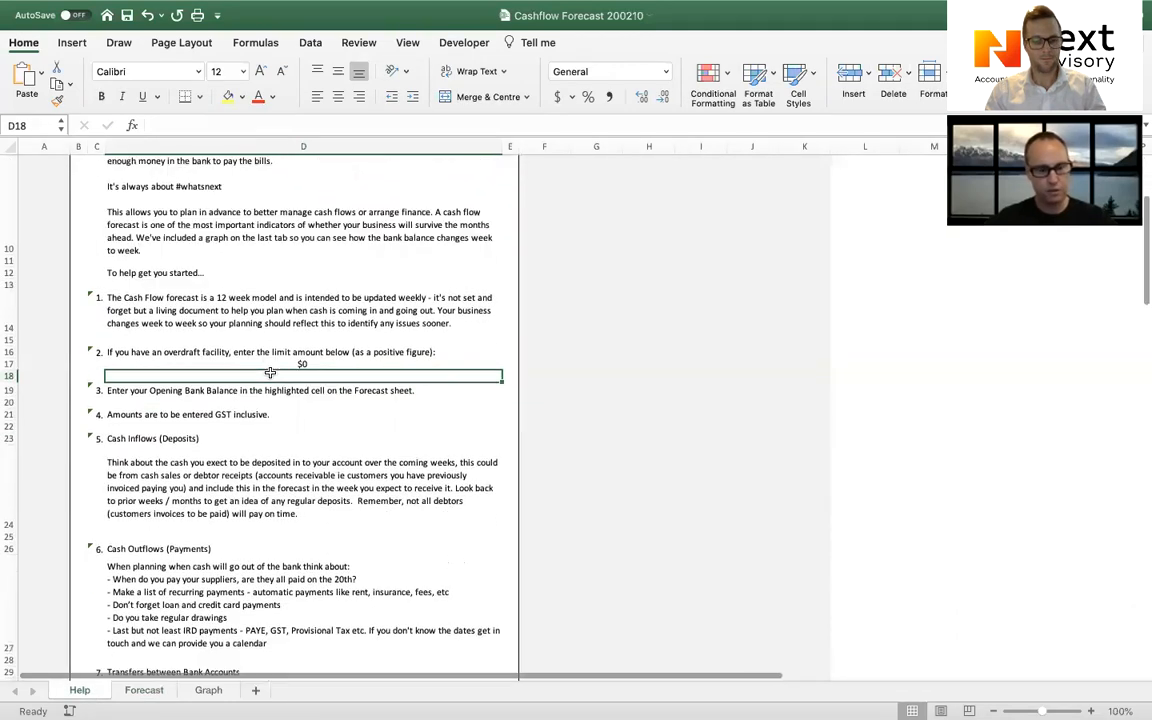
scroll(269, 373, up, 2)
click(284, 387)
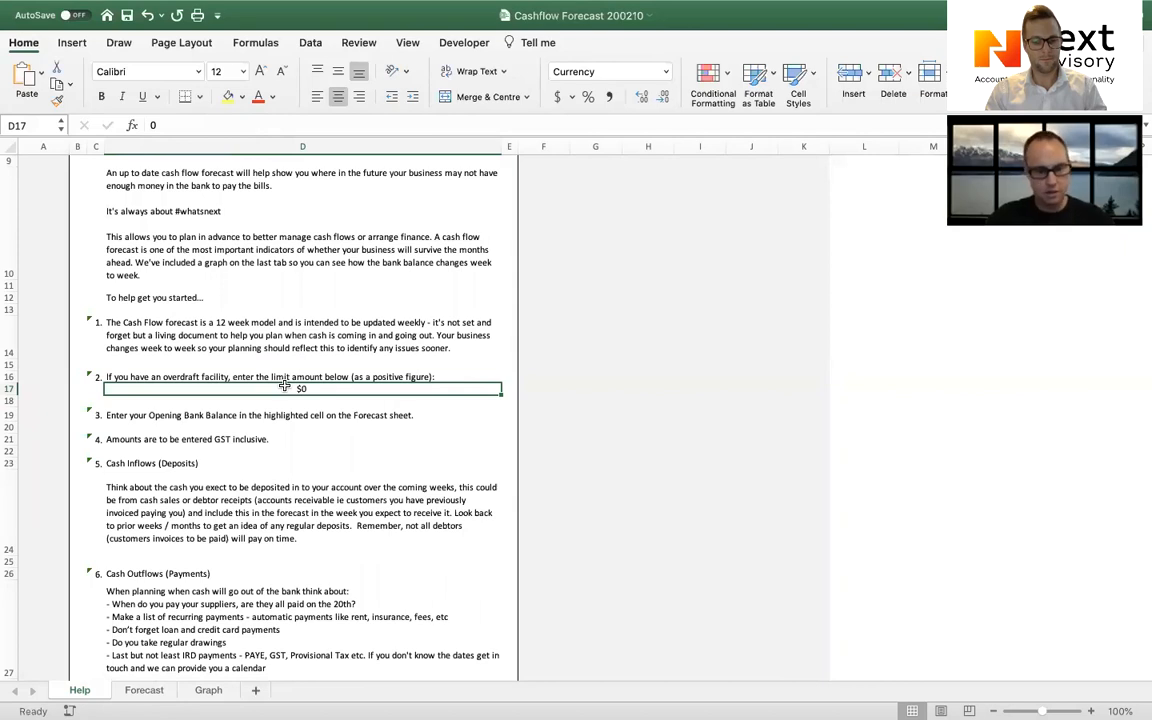
text(5)
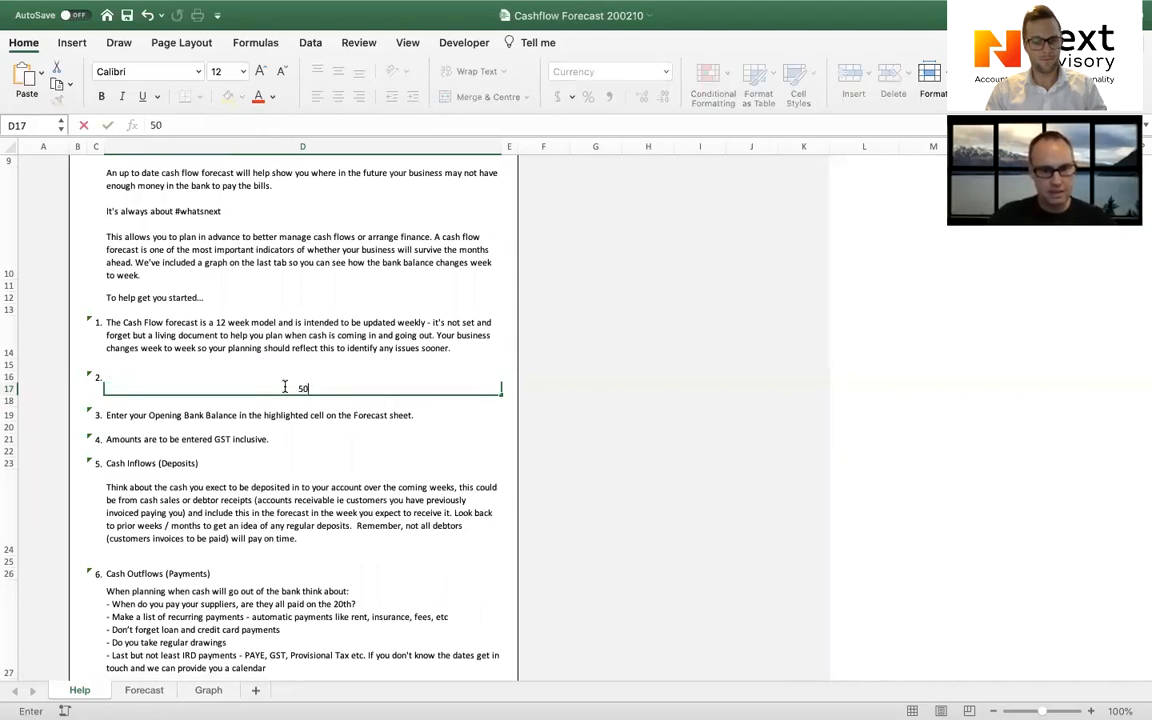
text(0000)
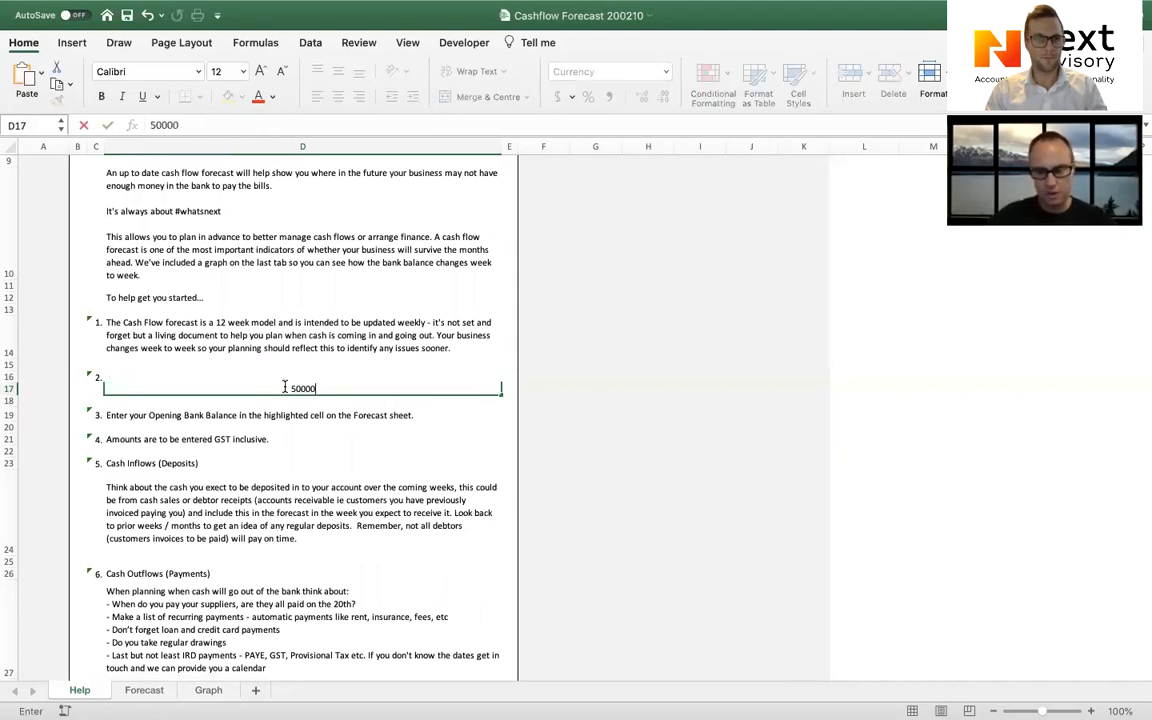
key(Return)
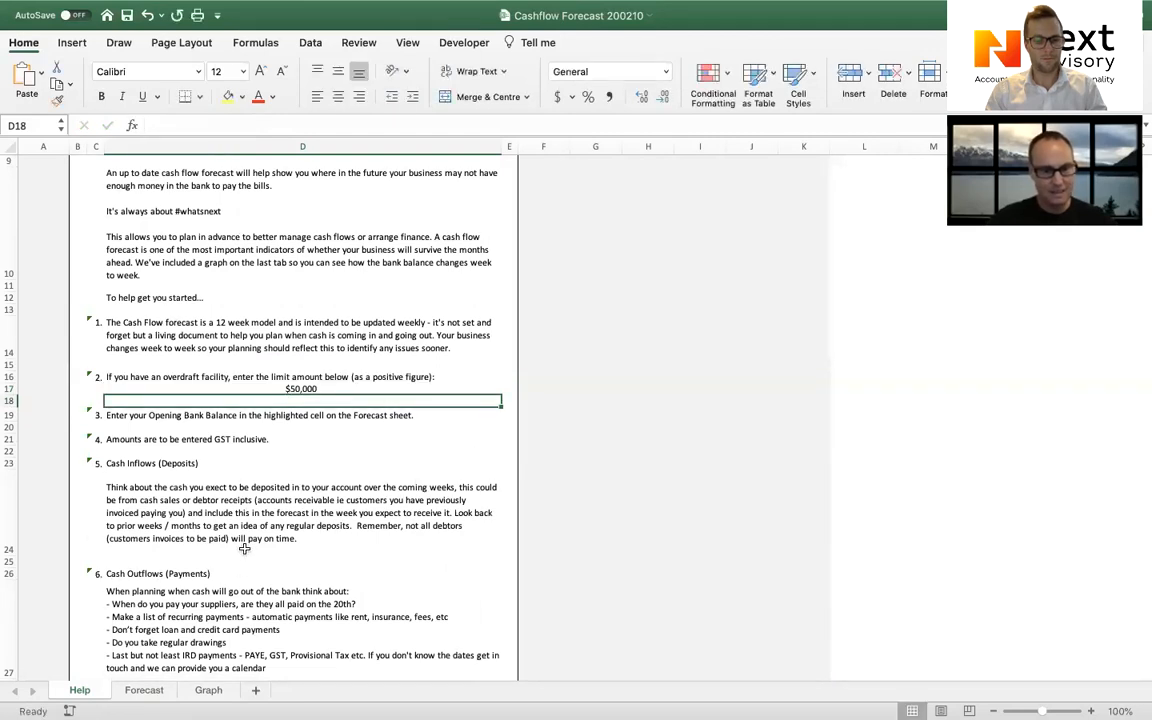
Examine the bank balance line against the overdraft limit line in the Graph sheet's Cash Flow Forecast chart.
click(206, 689)
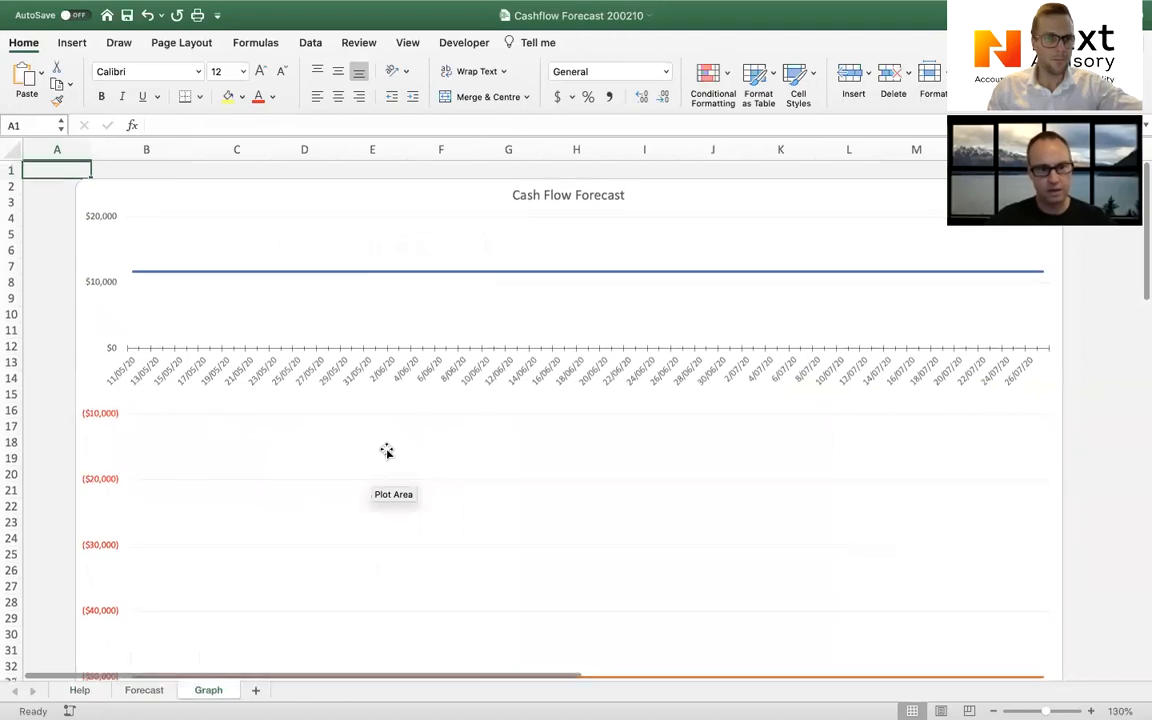
scroll(258, 610, down, 3)
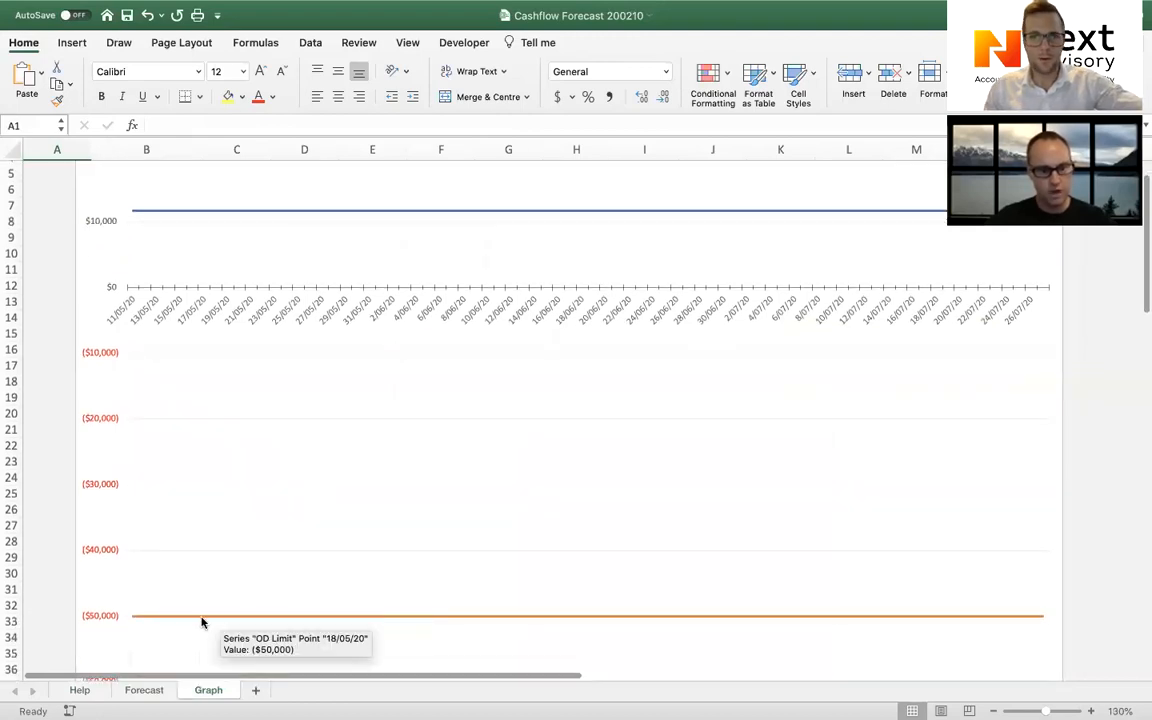
scroll(221, 525, up, 2)
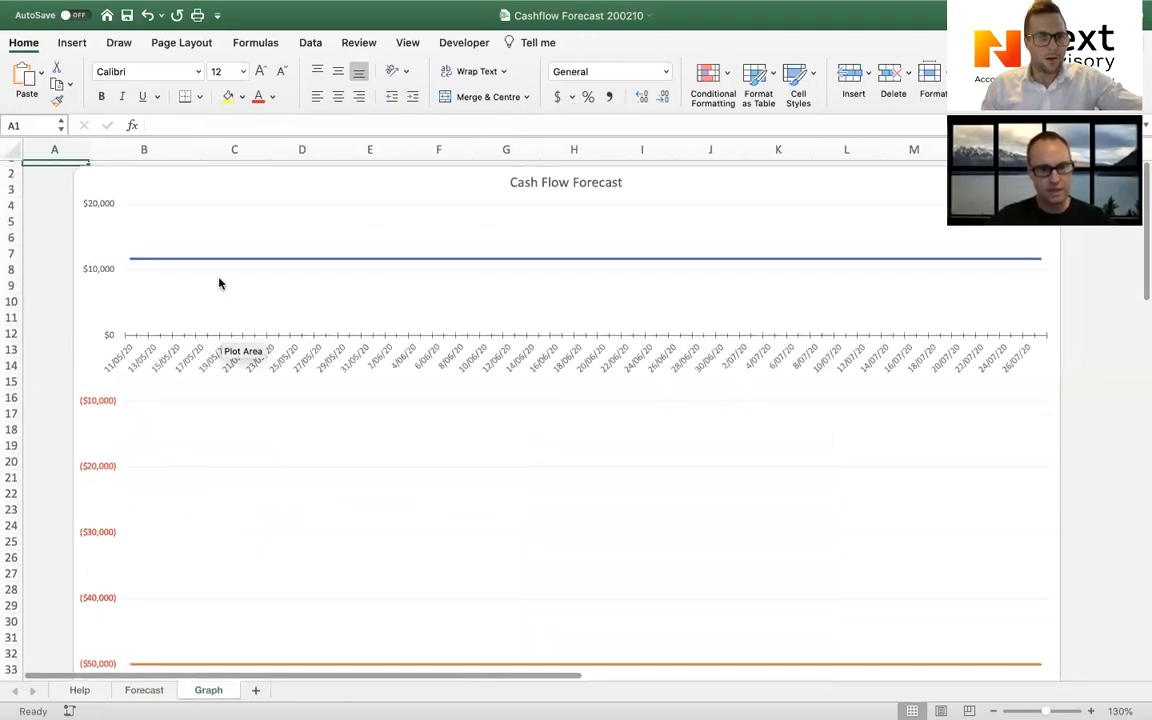
mouse_move(205, 262)
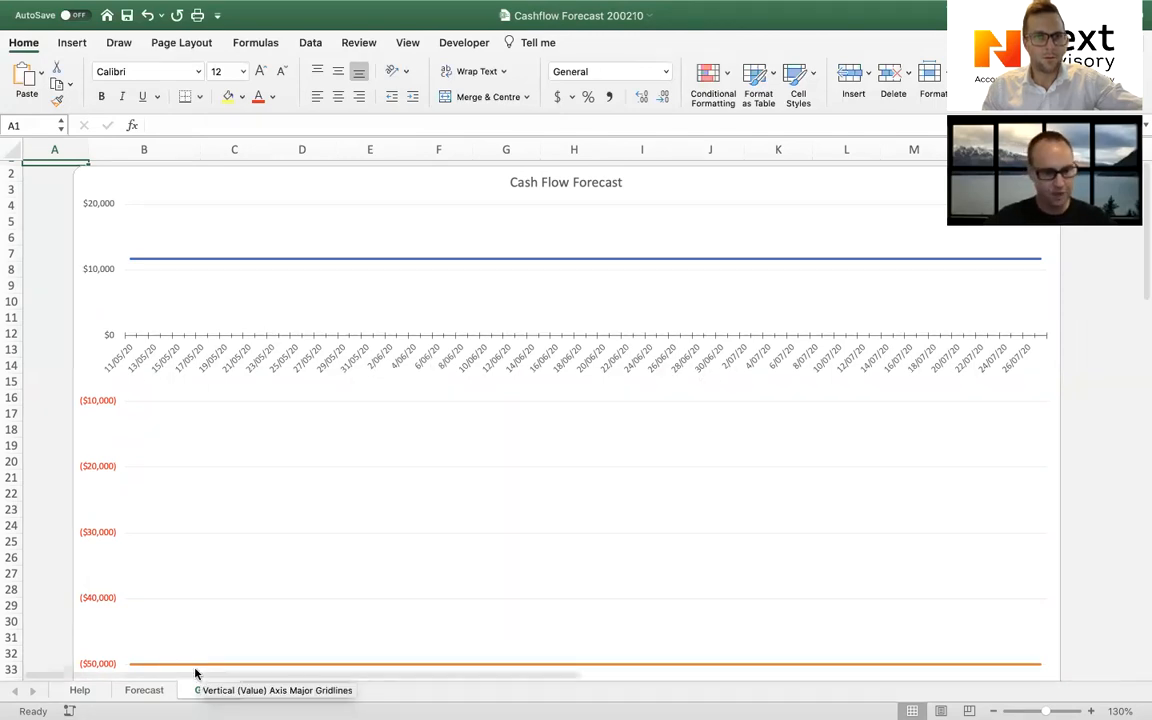
Return to the Forecast sheet and select the expected Cash Received from Debtors cell for the week of 11/05/2020.
click(142, 692)
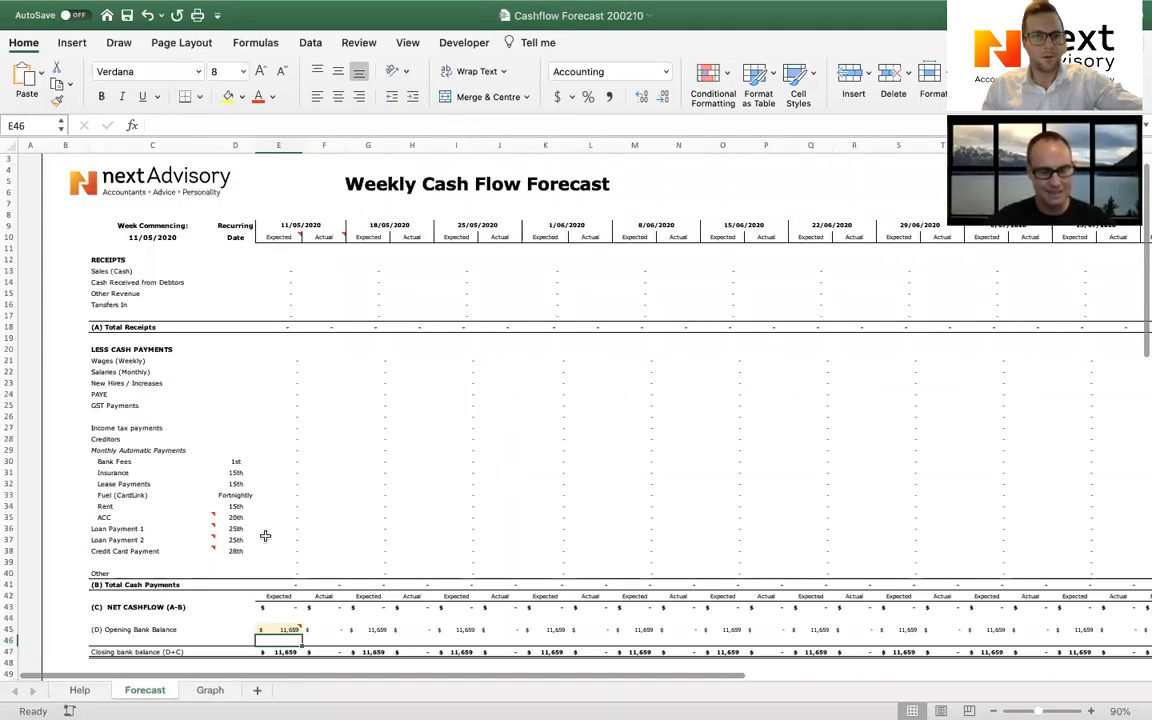
click(290, 629)
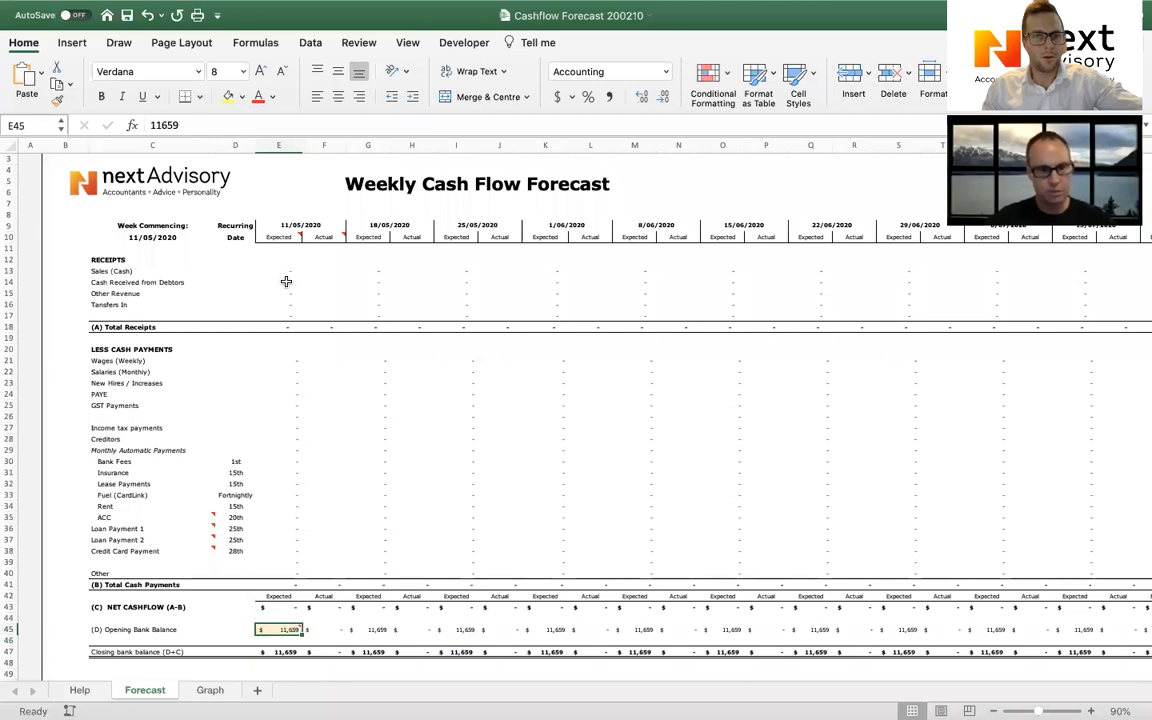
click(275, 283)
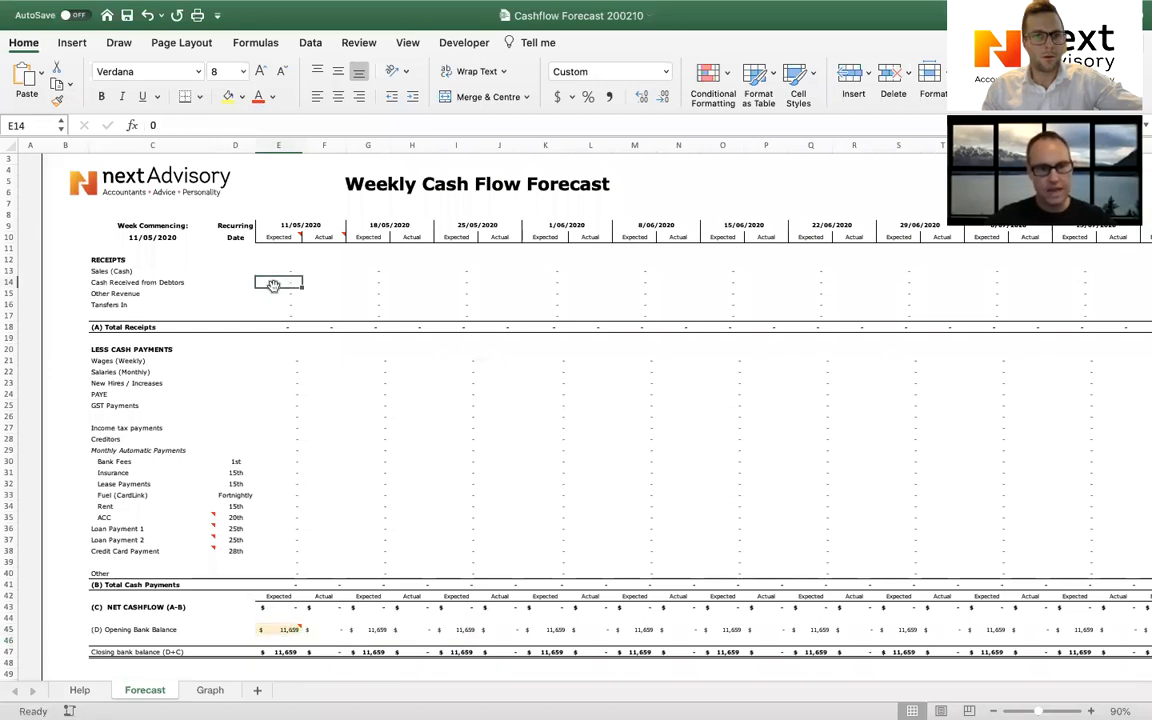
Switch to Xero and open the Aged Receivables Summary report to examine the amounts owed by customers.
key(ctrl+Left)
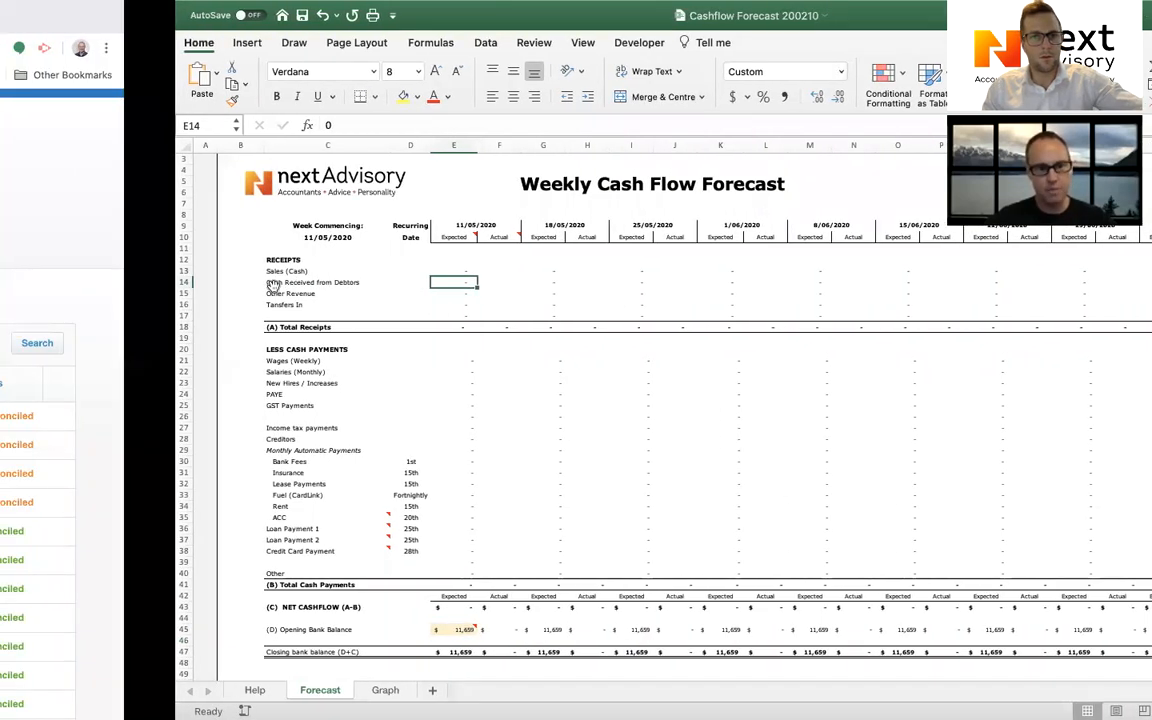
scroll(320, 292, up, 1)
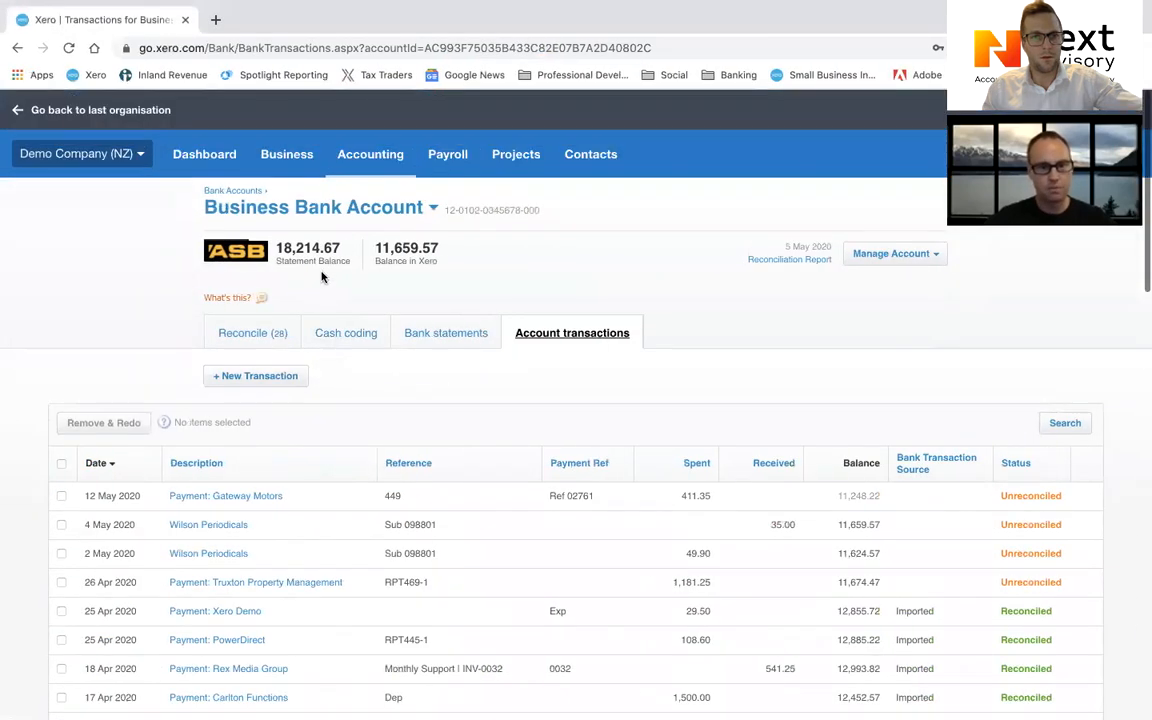
click(378, 153)
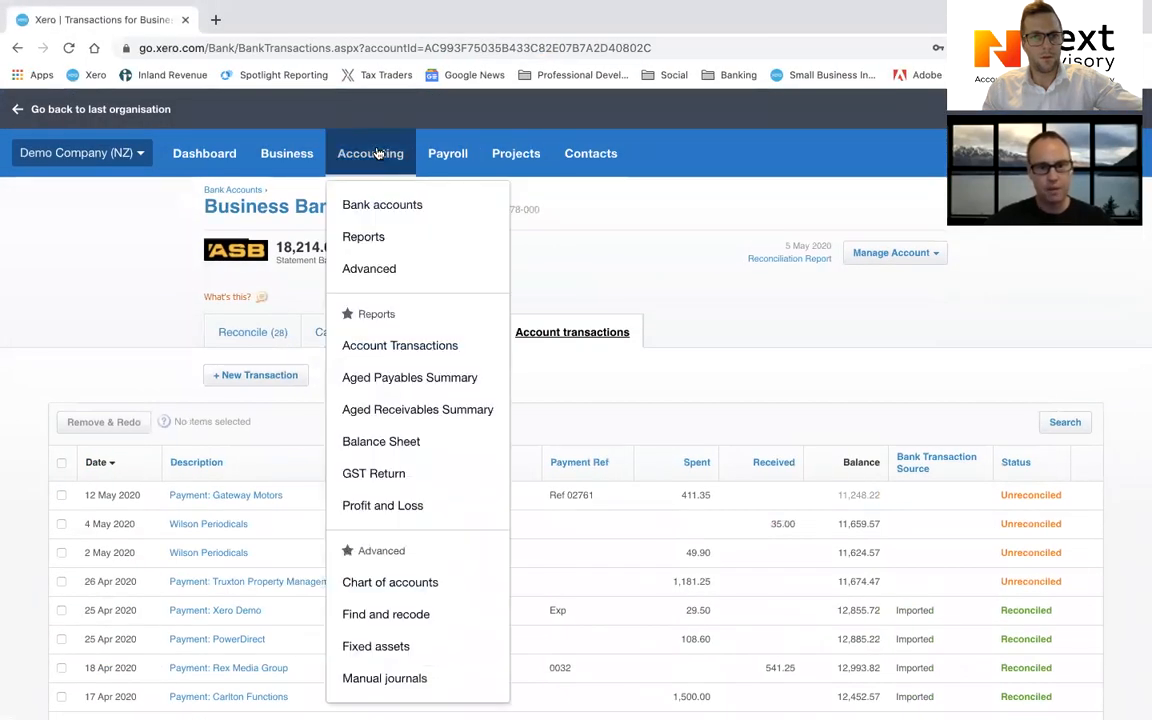
click(373, 236)
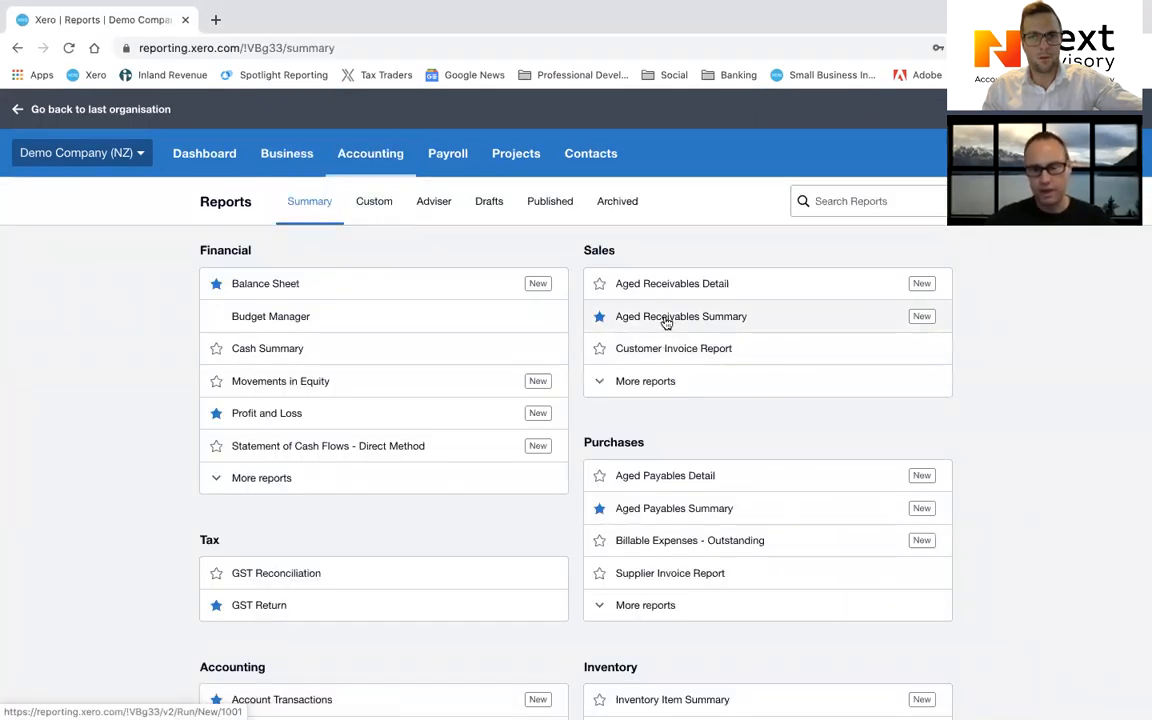
click(666, 324)
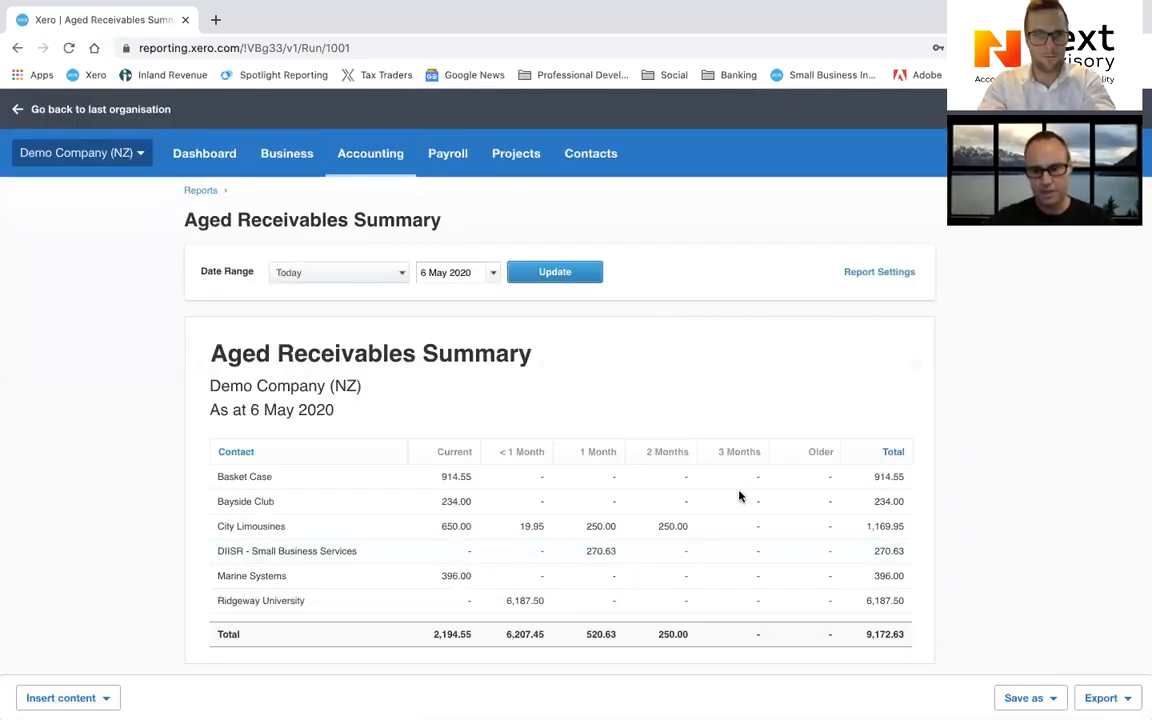
Check the total owed by customers in the Aged Receivables Summary, and return to the cash flow forecast workbook in Excel.
drag(866, 636, 911, 640)
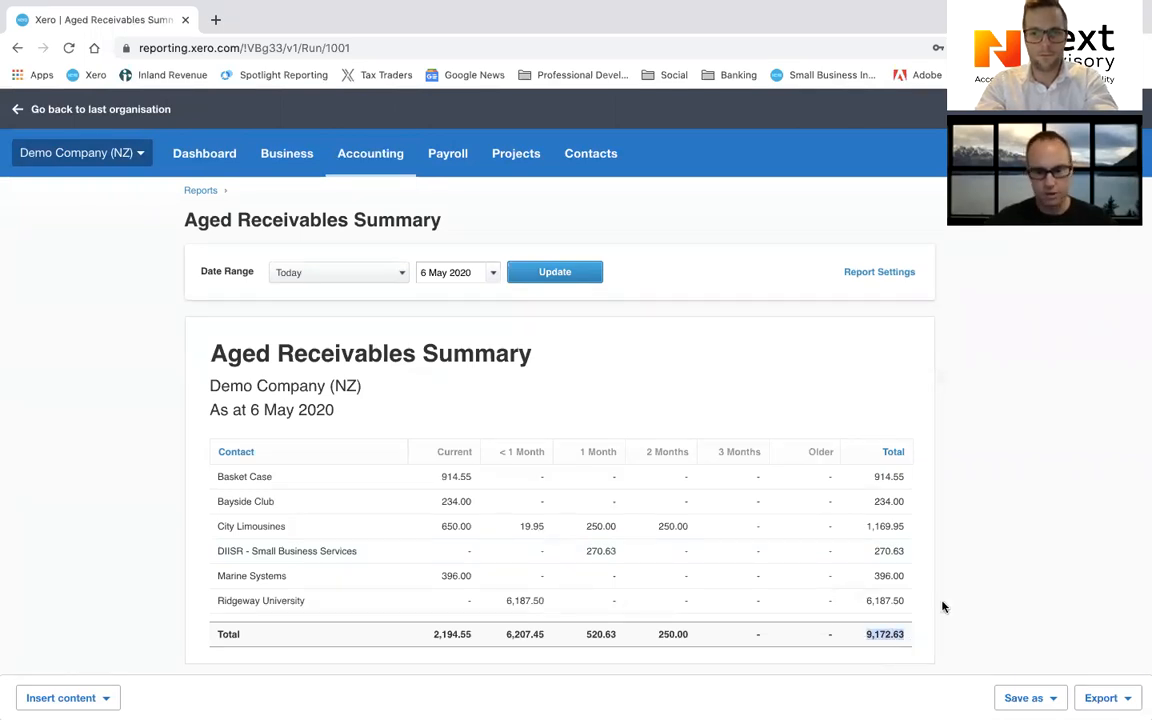
scroll(941, 607, down, 1)
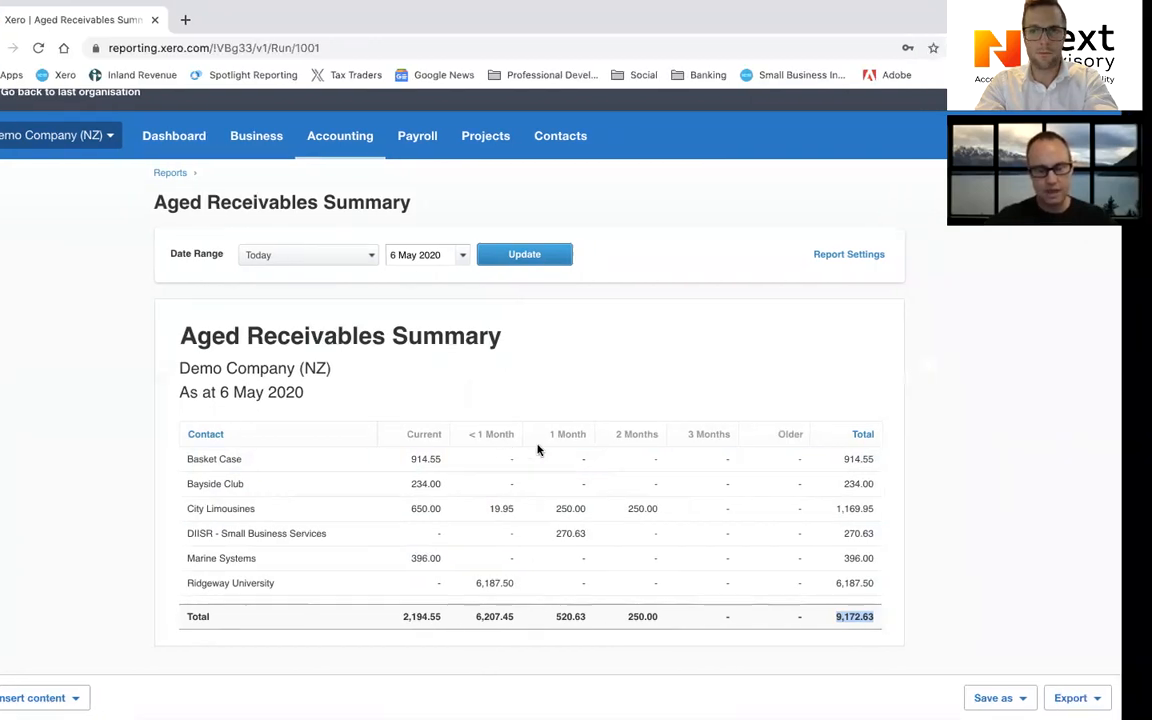
key(ctrl+Right)
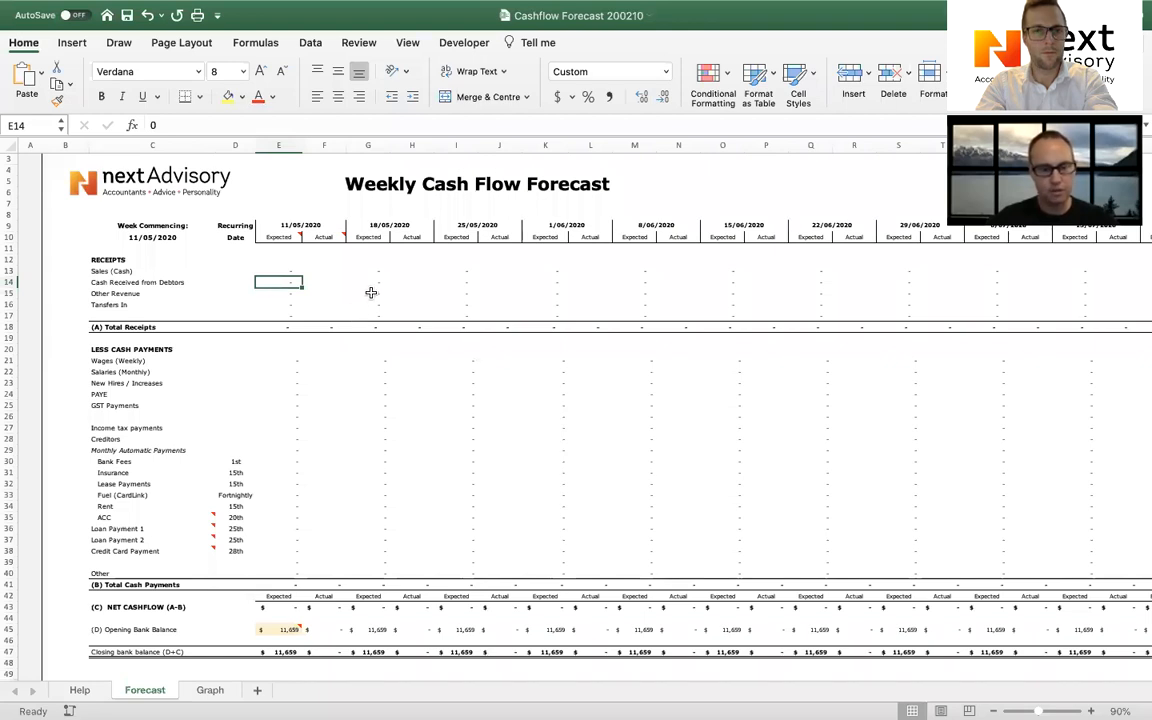
Enter expected Cash Received from Debtors of 6000 for the week of 18/05/2020 and 3000 for the week of 25/05/2020.
click(372, 285)
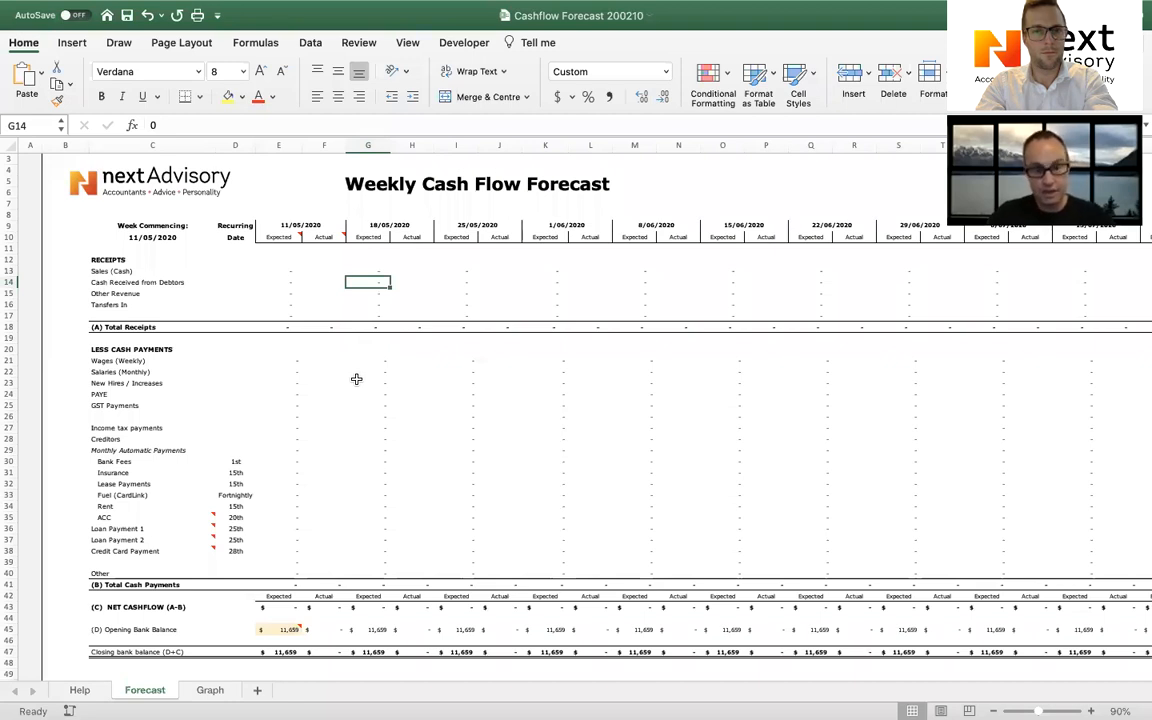
text(6000)
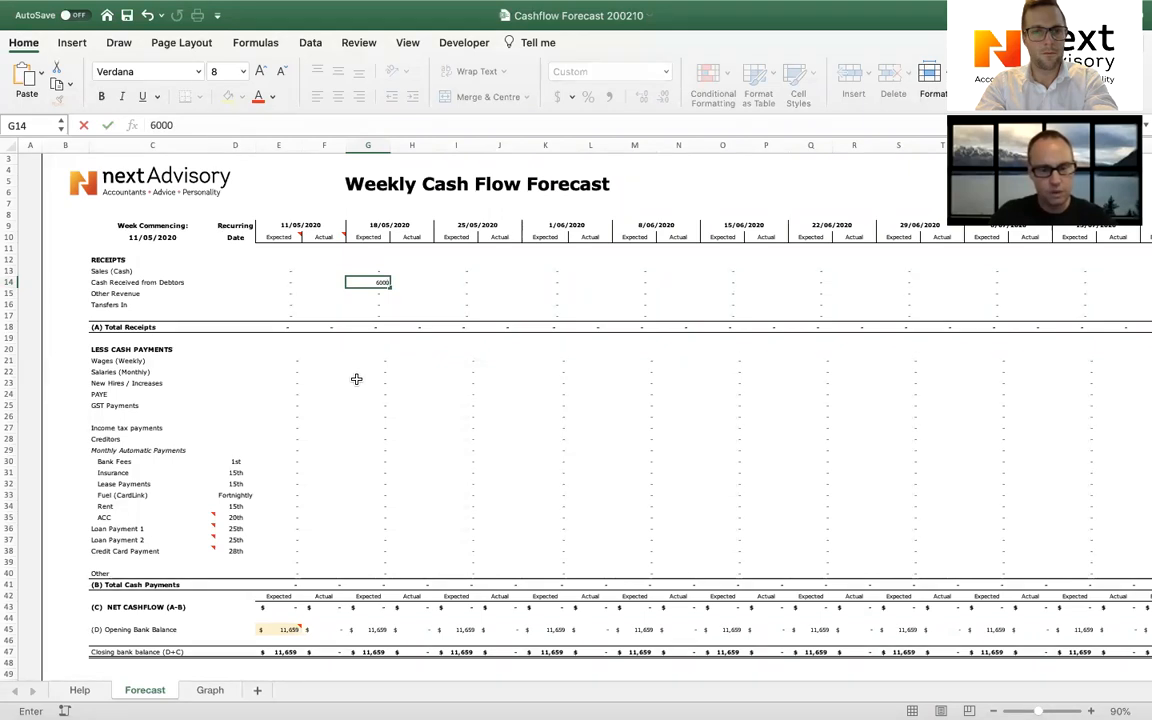
key(Tab)
key(Tab)
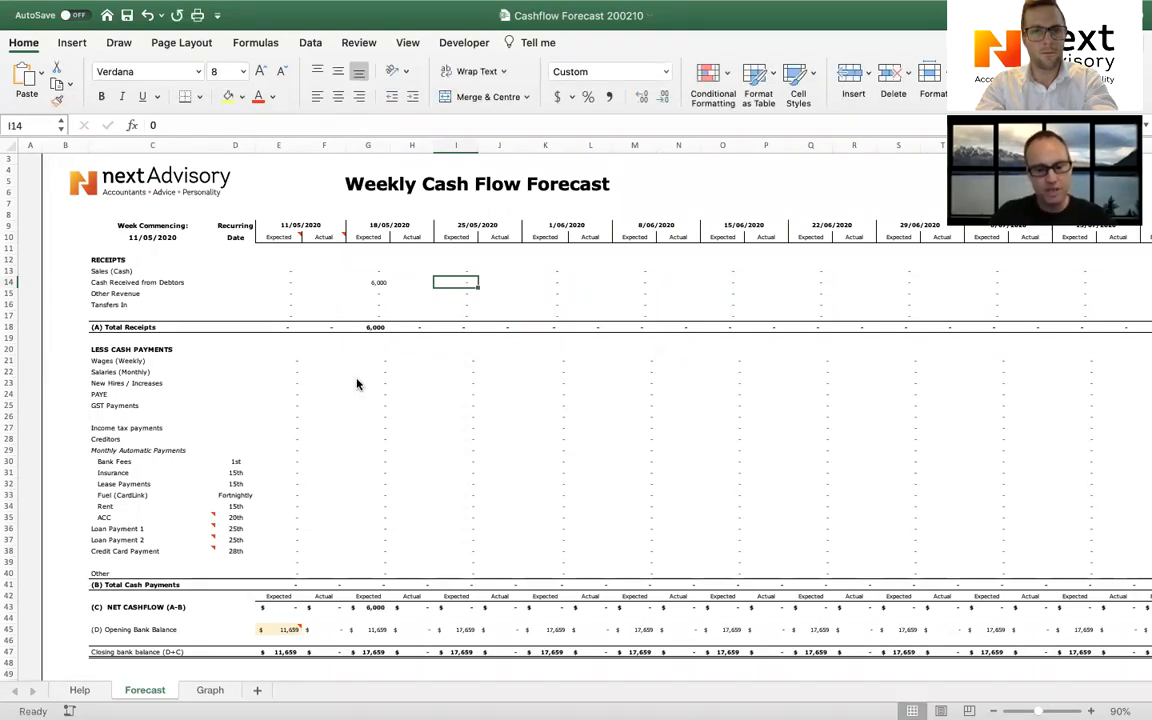
text(3)
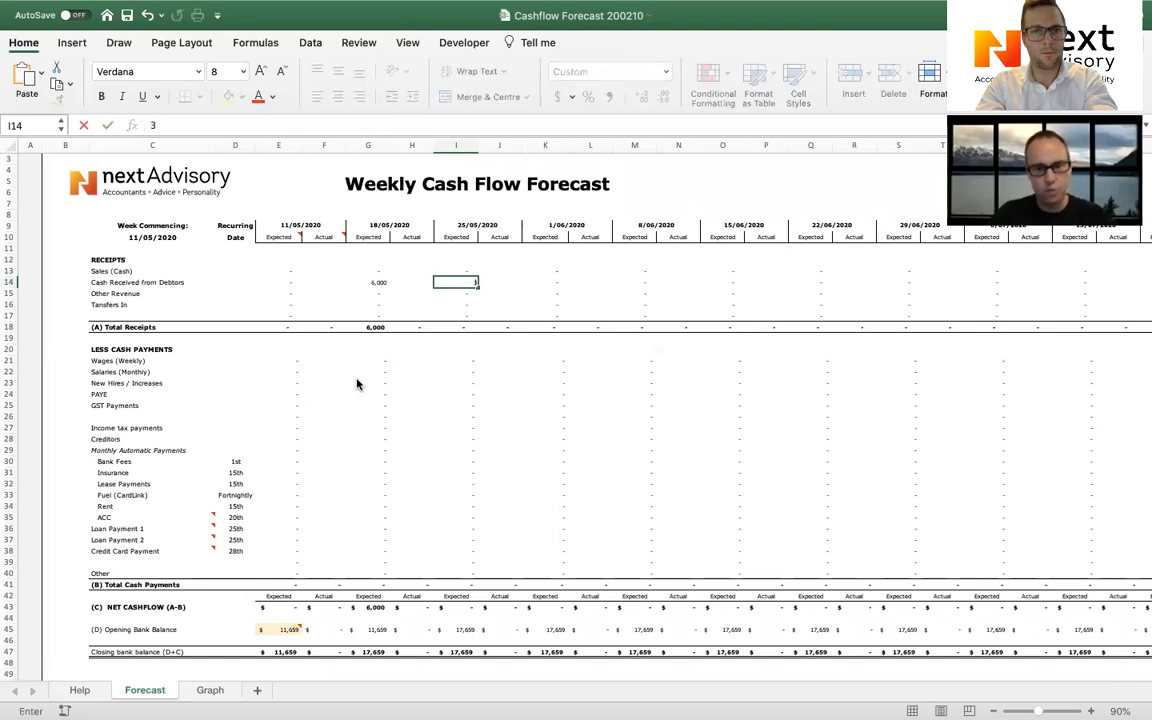
key(Tab)
Enter expected Sales (Cash) of 500 for each of the four weeks from 11/05/2020 to 1/06/2020.
key(Up)
key(Left)
key(Left)
key(Left)
key(Left)
key(Left)
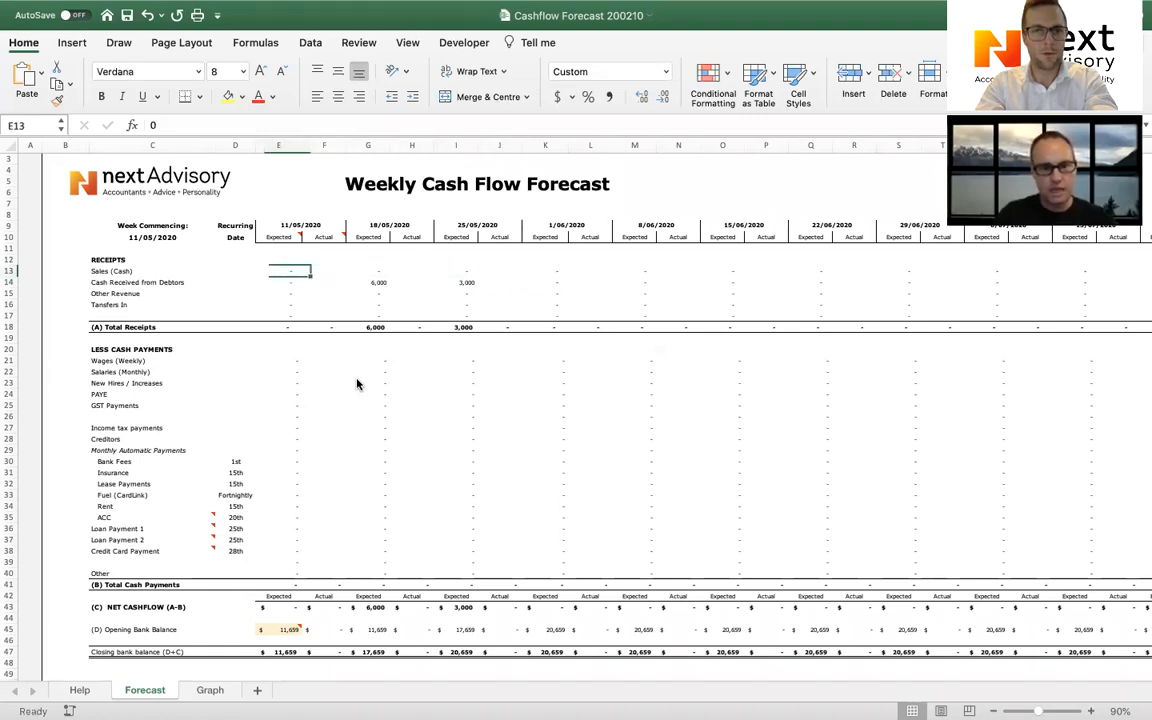
text(50)
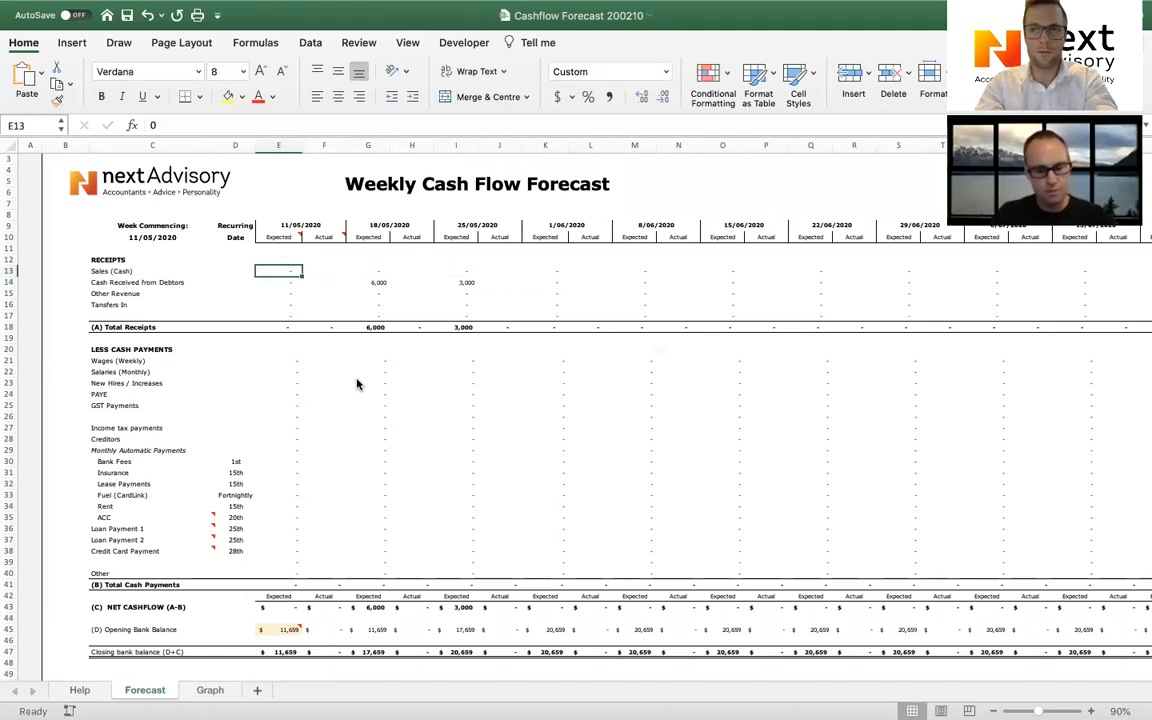
text(0)
key(Right)
key(Right)
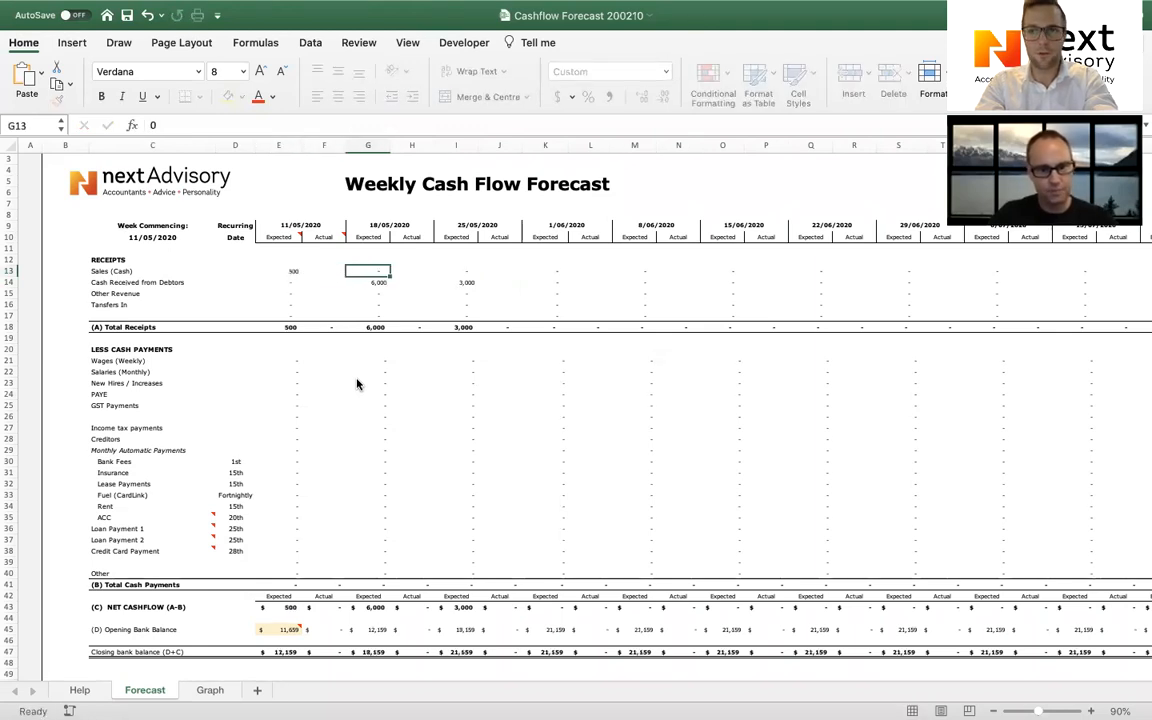
text(500)
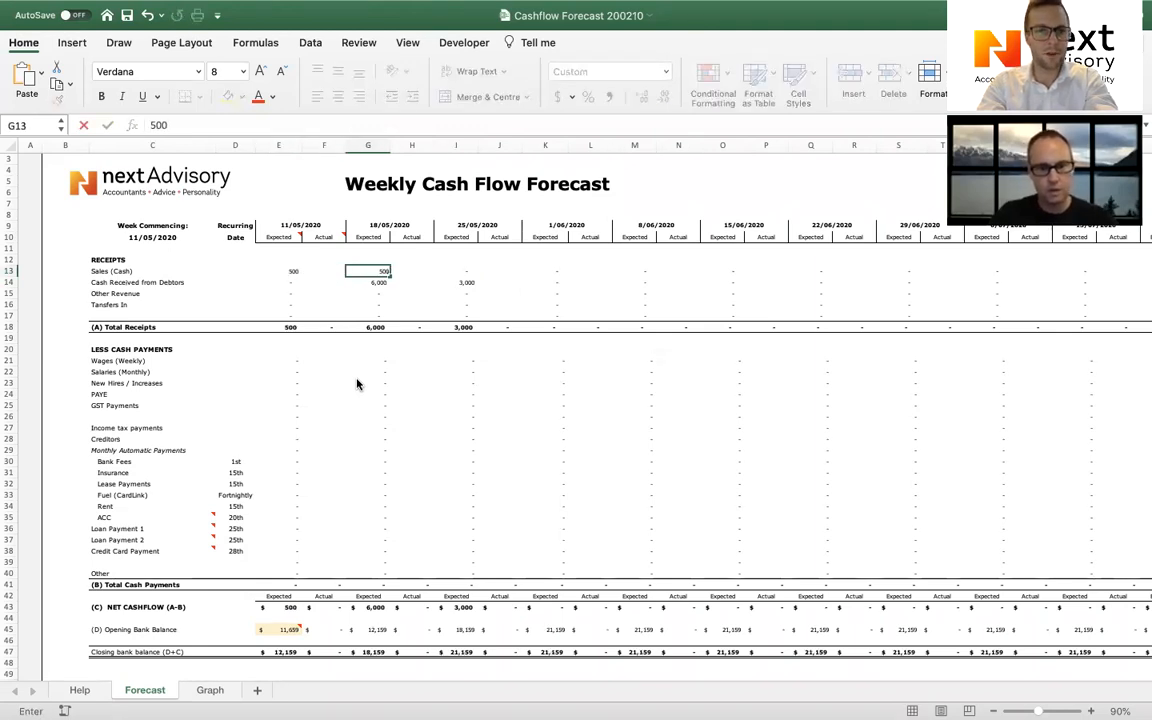
key(Right)
key(Right)
text(5)
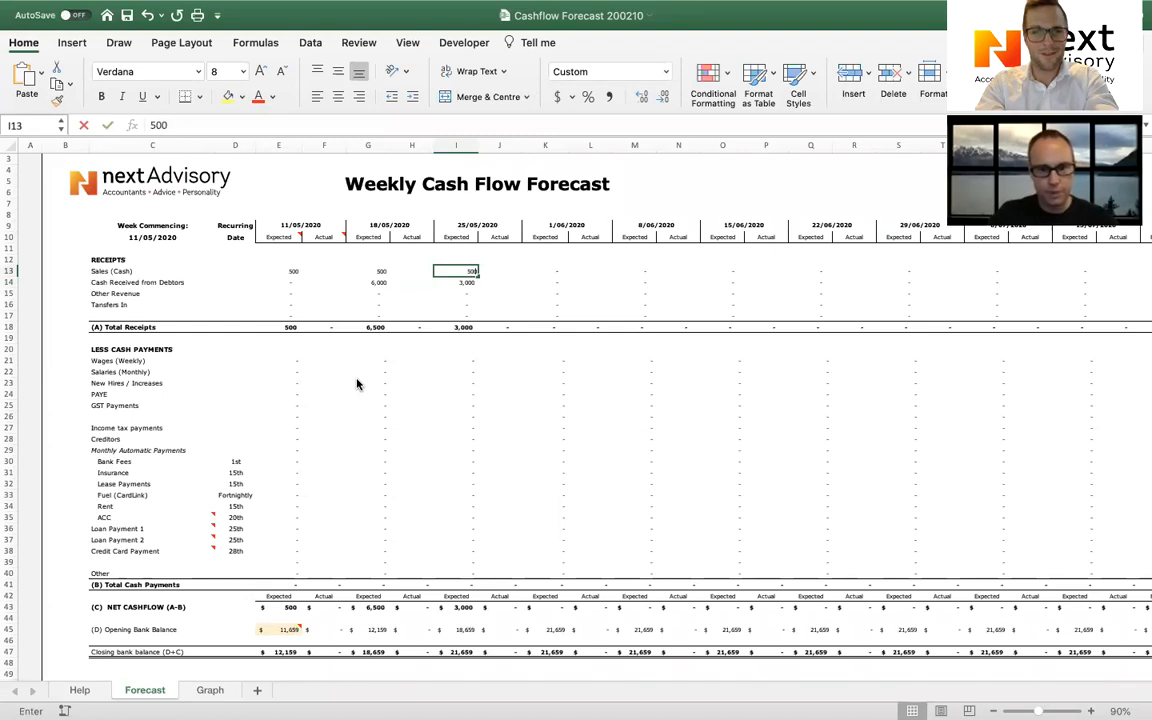
key(Right)
key(Right)
text(500)
key(Return)
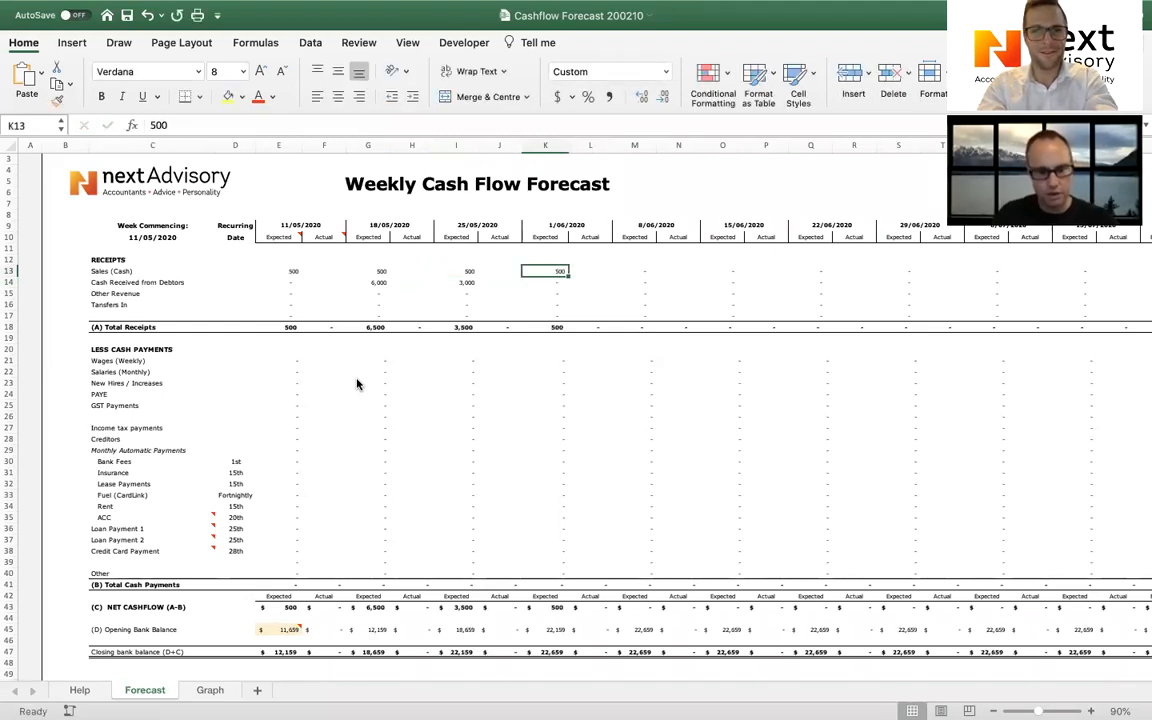
Copy the 500 Sales (Cash) figure for 1/06/2020 into the Expected cells of the weeks from 8/06/2020 to 6/07/2020.
key(super+c)
key(Right)
key(Right)
key(super+v)
key(Right)
key(Right)
key(super+v)
key(Right)
key(Right)
key(super+v)
key(Right)
key(Right)
key(super+v)
key(Right)
key(Right)
key(super+v)
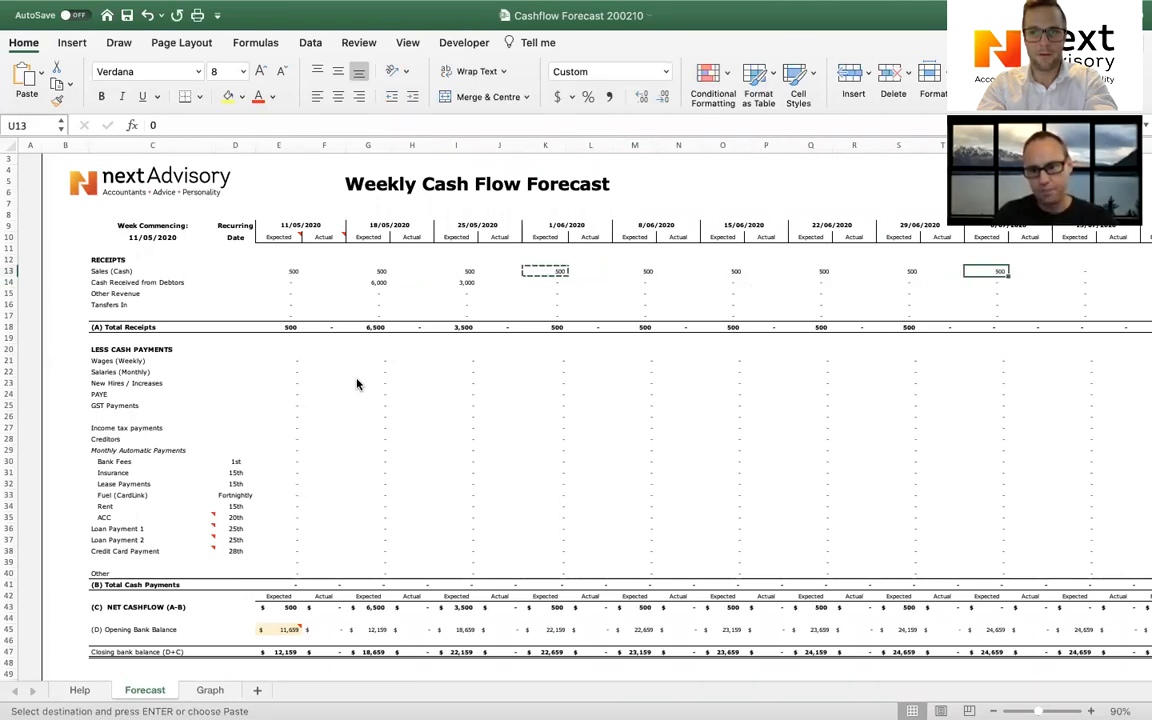
key(Left)
key(Left)
key(Left)
key(Left)
key(Left)
key(Left)
key(Left)
key(Left)
key(Left)
key(Left)
key(Down)
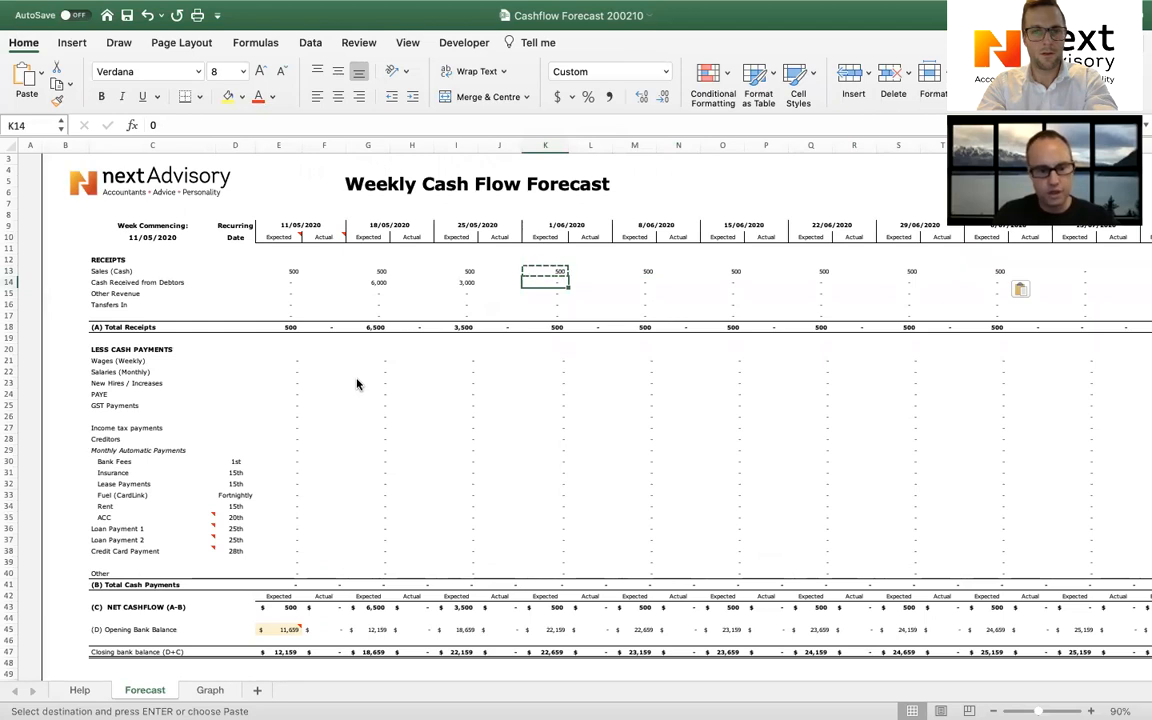
key(Escape)
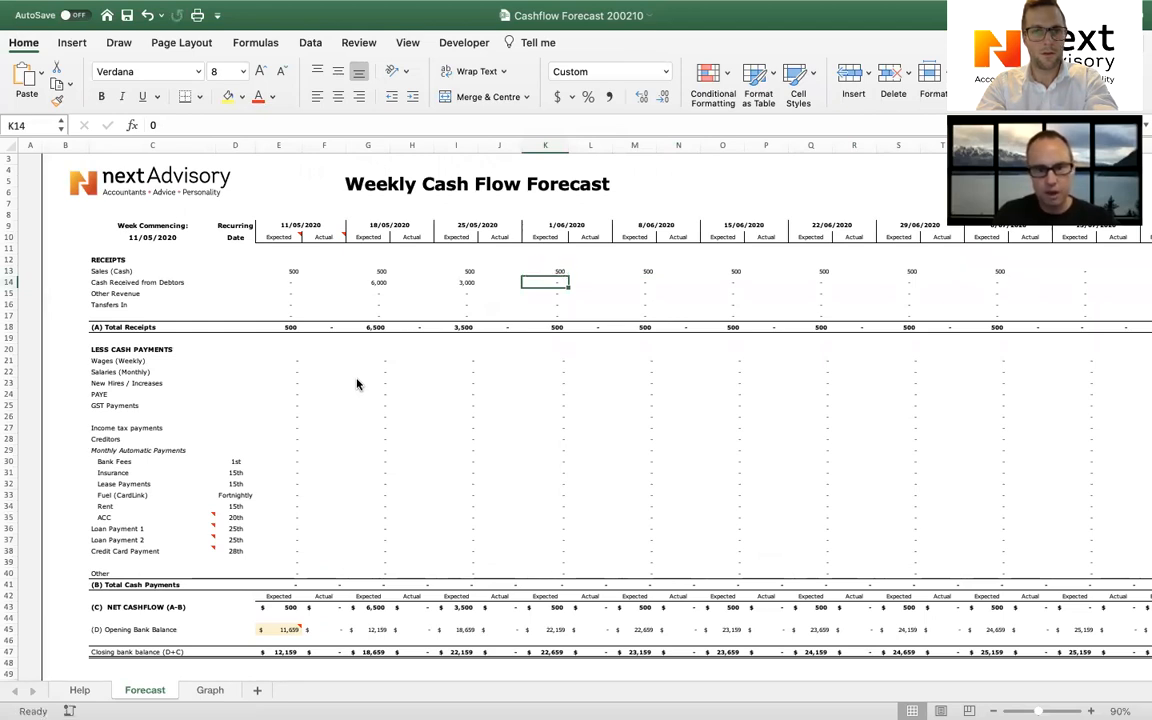
Enter expected Cash Received from Debtors of 2000 for the week of 29/06/2020 and 10000 for the week of 22/06/2020.
key(Right)
key(Right)
key(Right)
key(Right)
key(Right)
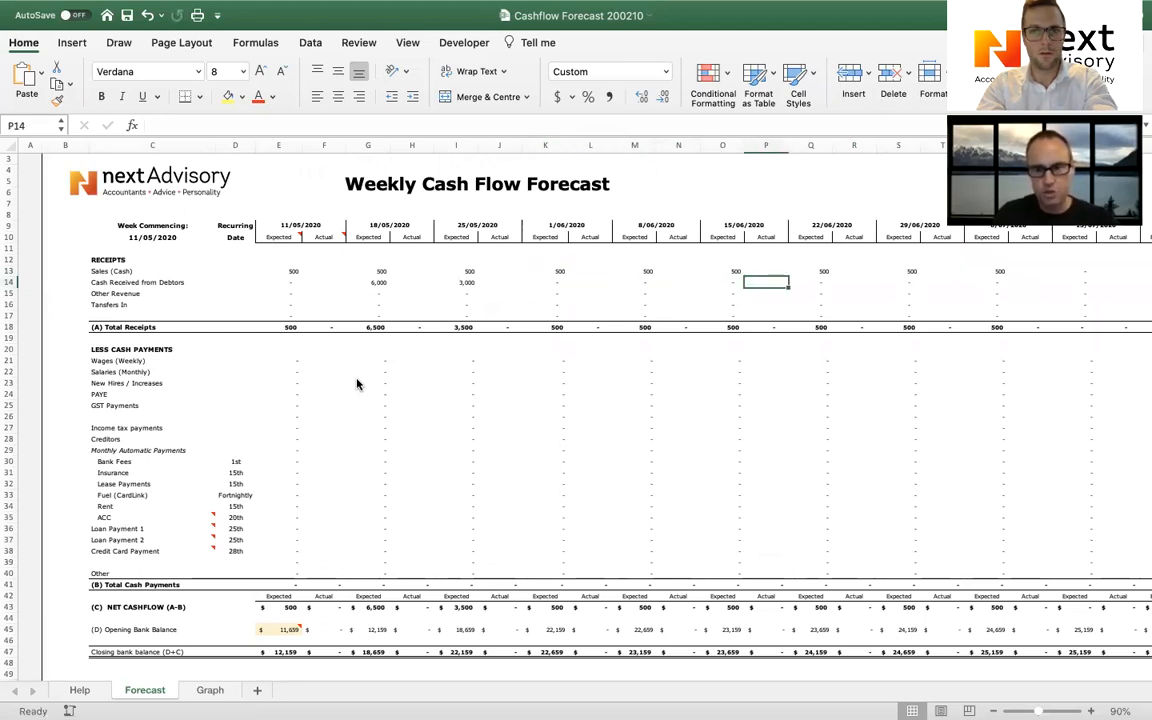
key(Right)
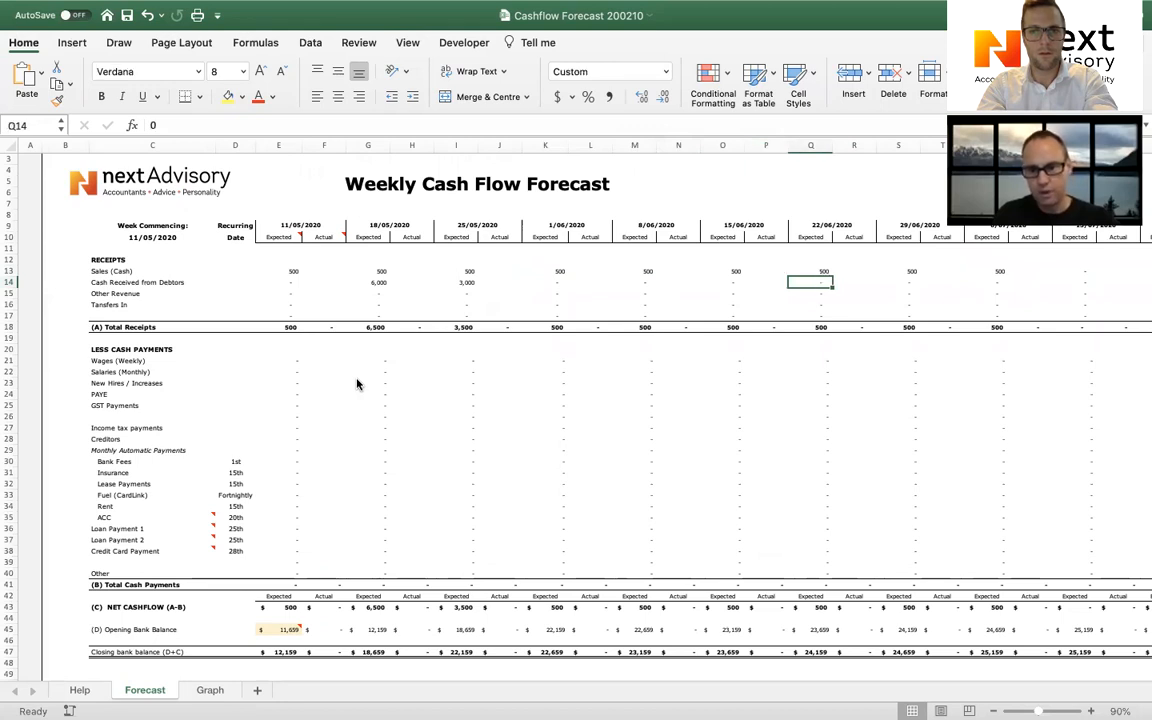
click(816, 225)
click(728, 284)
click(816, 282)
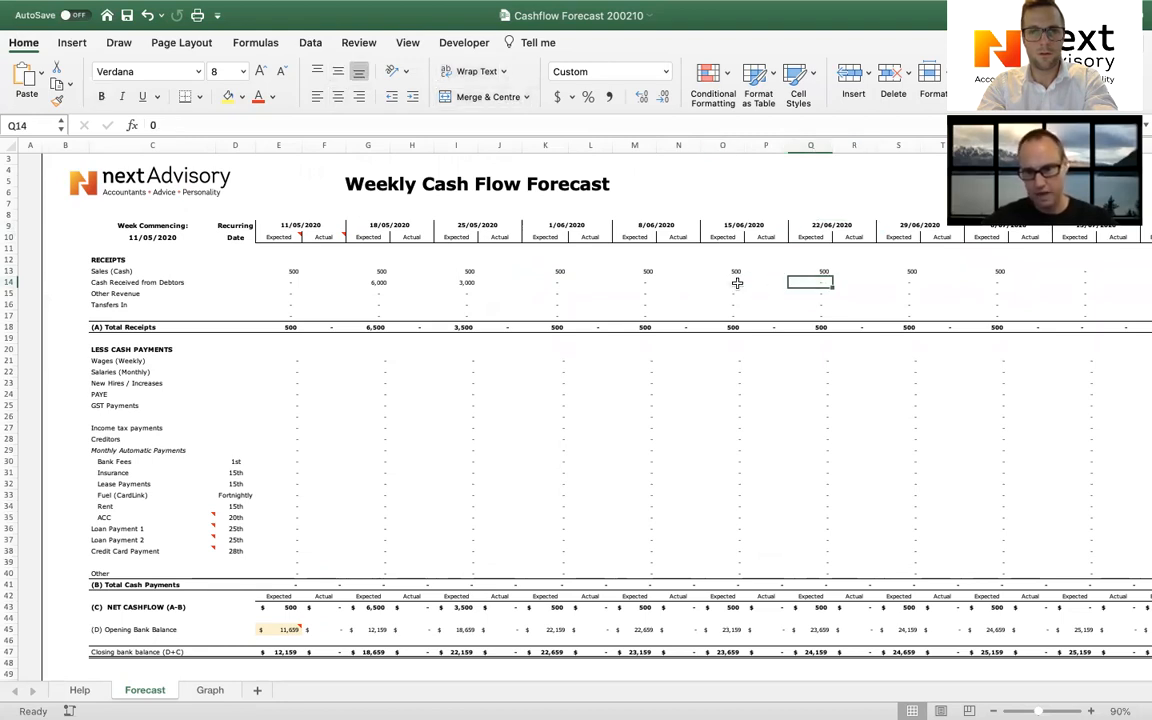
click(902, 283)
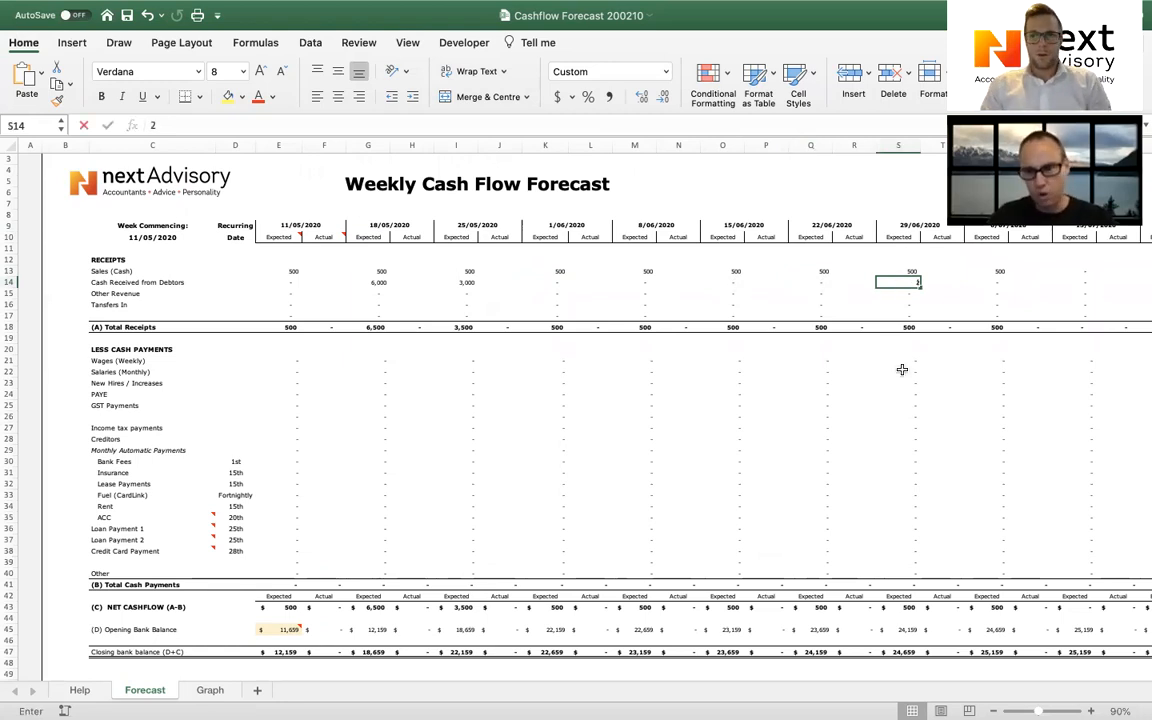
text(2,00)
text(000)
key(Return)
click(816, 285)
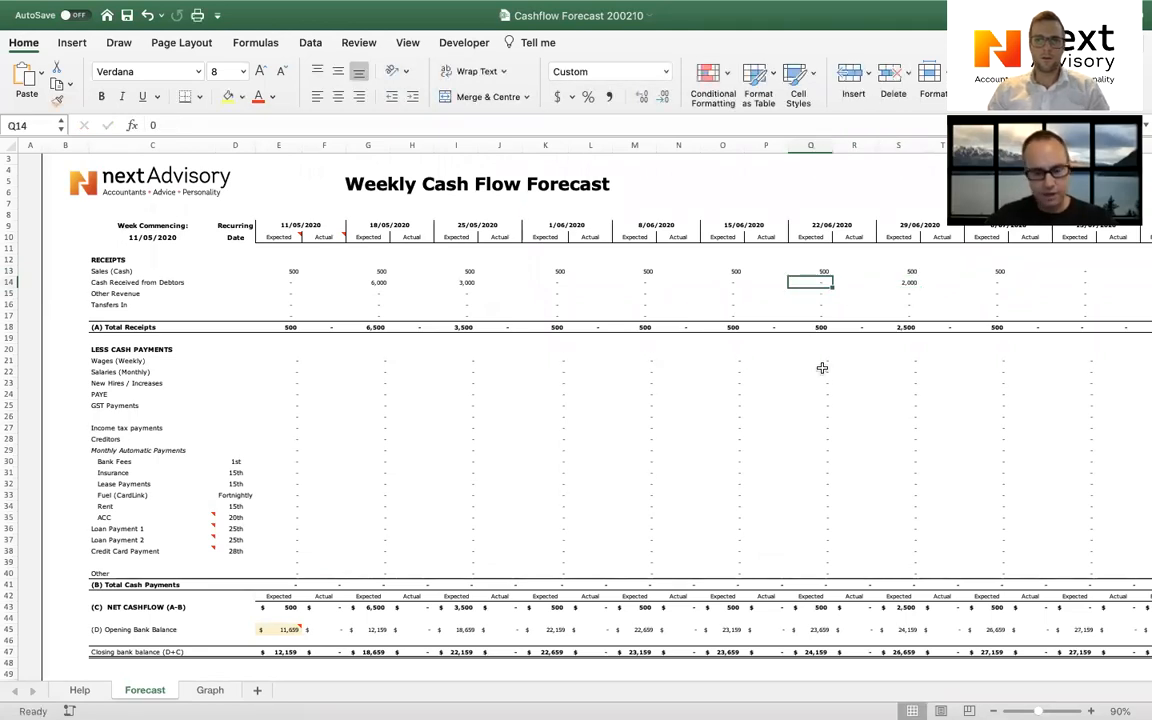
text(10000)
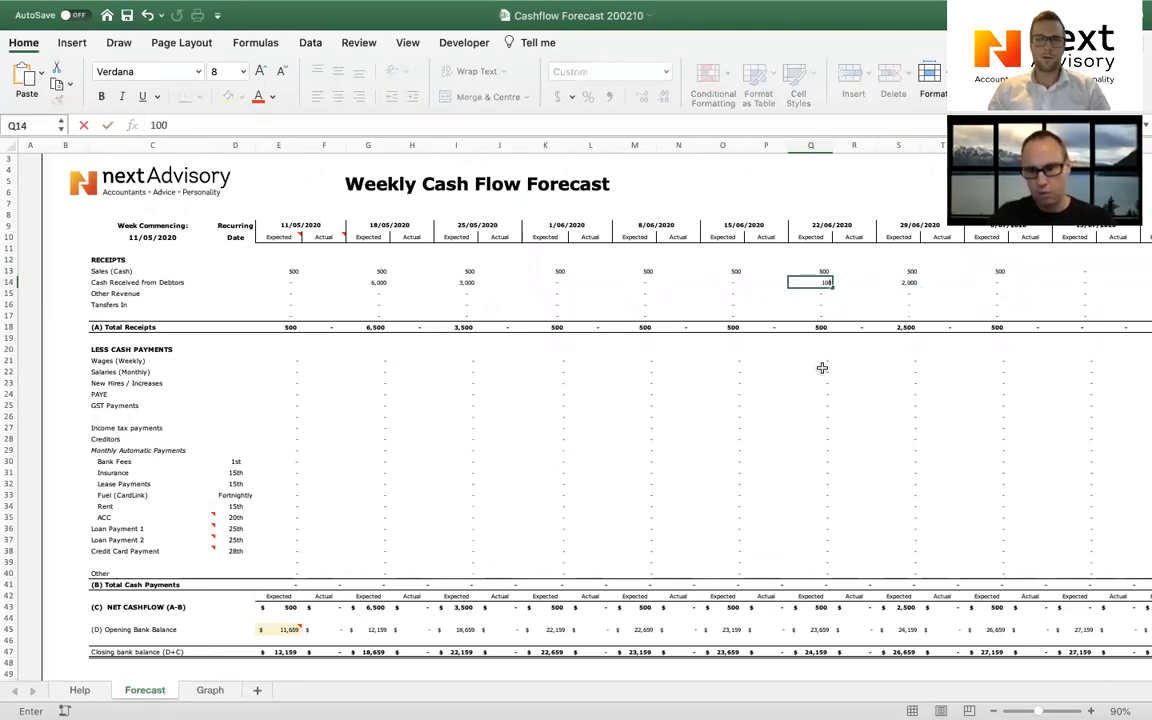
key(Tab)
Enter expected Sales (Cash) of 600 for each of the weeks of 13/07/2020, 20/07/2020 and 27/07/2020.
key(Tab)
key(Tab)
key(Tab)
key(Tab)
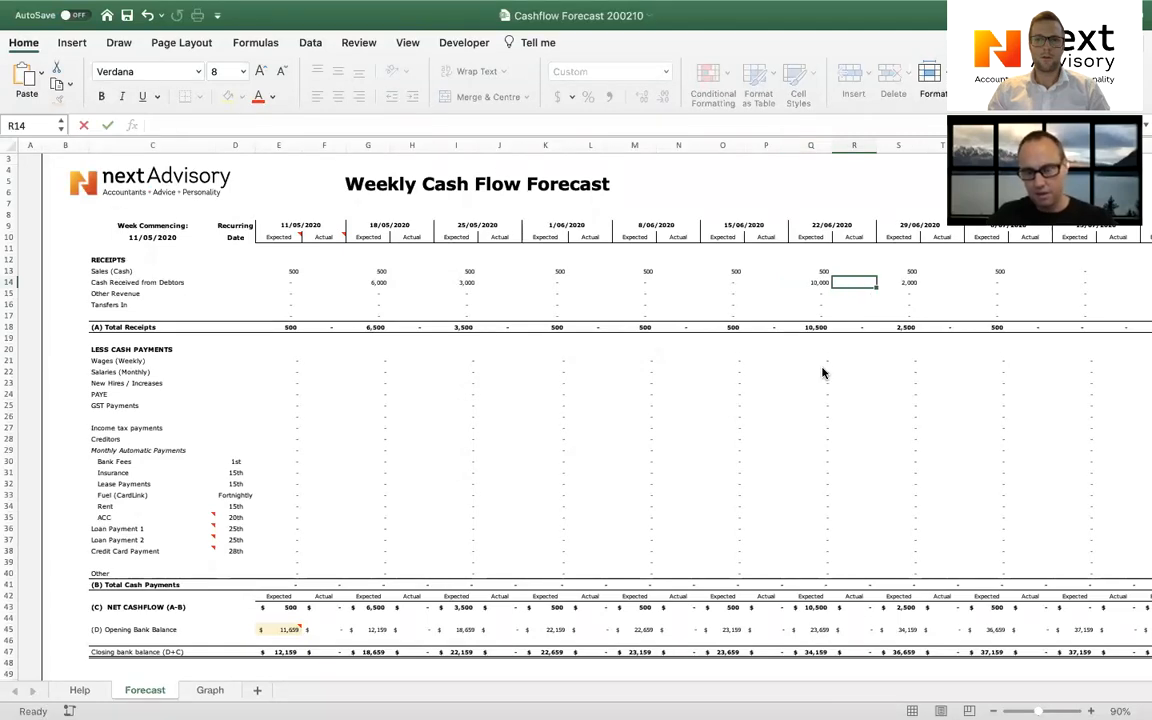
key(Tab)
key(Tab)
key(Tab)
key(Tab)
key(Tab)
key(Tab)
key(Tab)
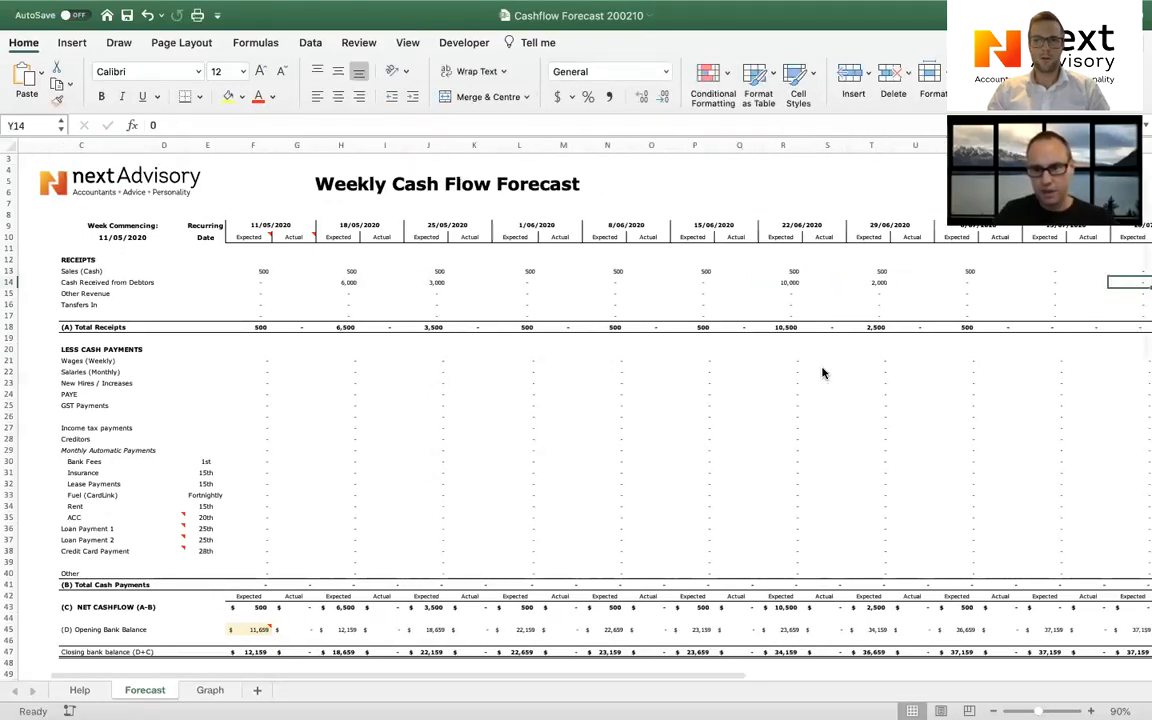
key(shift+Tab)
key(shift+Tab)
key(shift+Tab)
key(shift+Tab)
key(shift+Tab)
key(shift+Tab)
key(shift+Tab)
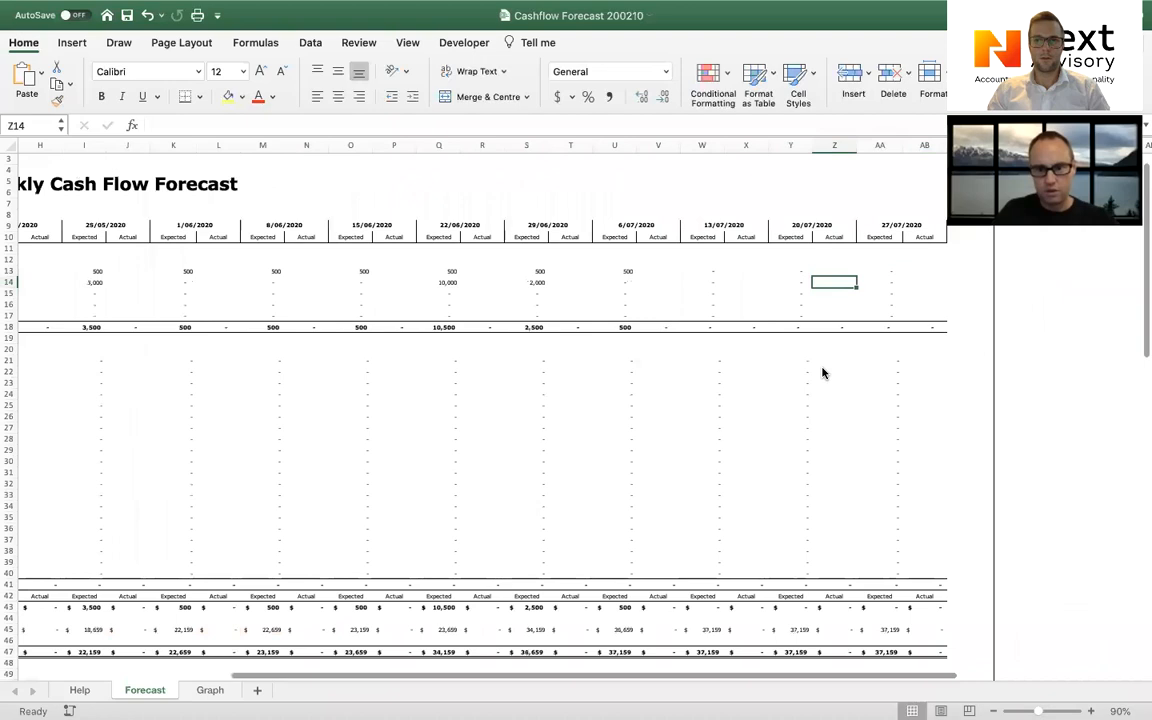
key(Up)
key(Tab)
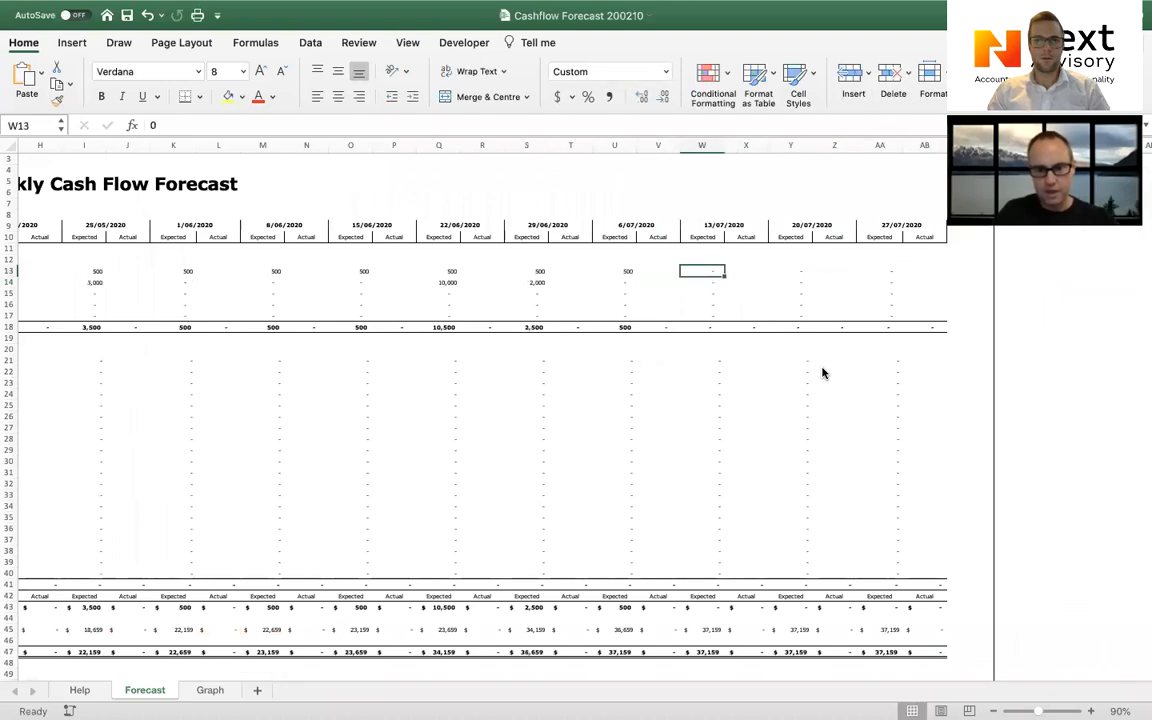
text(600)
key(Tab)
key(Tab)
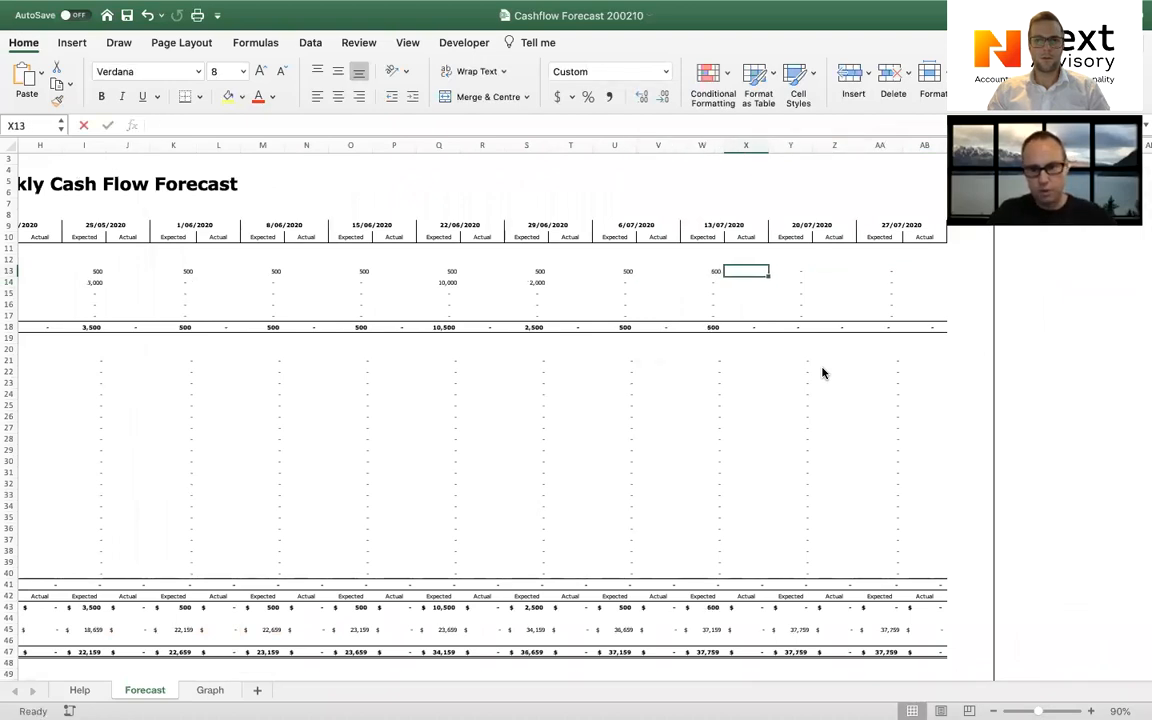
text(600)
key(Tab)
key(Tab)
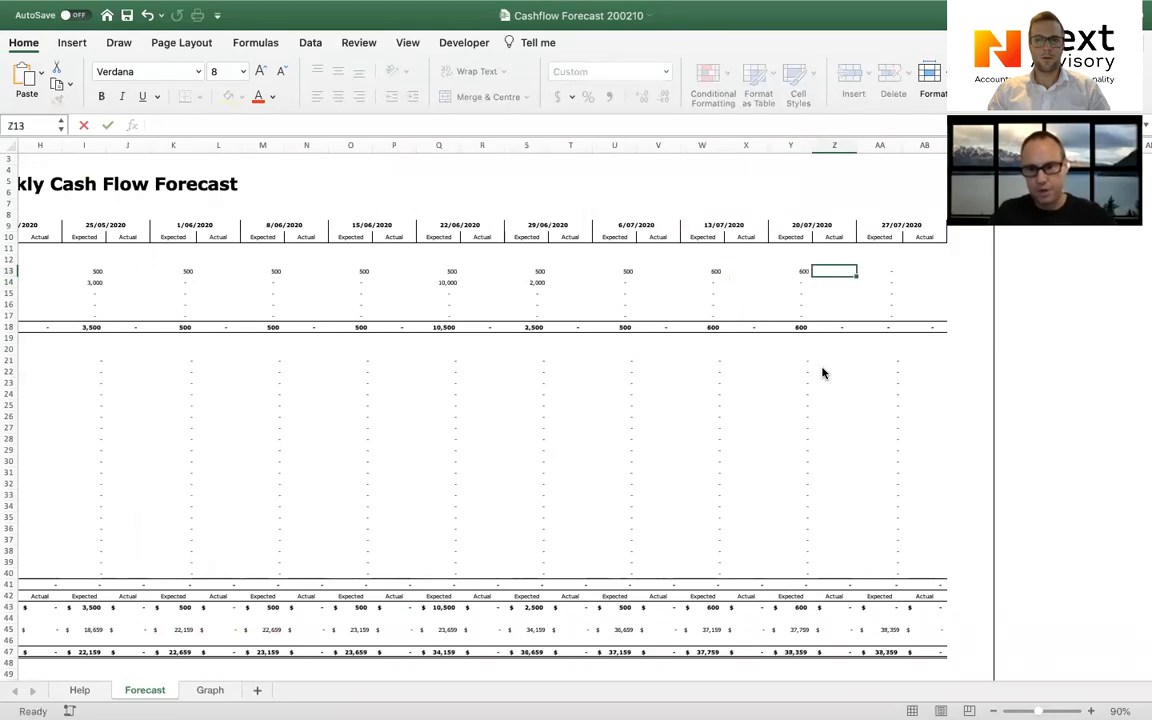
text(600)
key(Tab)
Enter expected Cash Received from Debtors of 10000 for the week of 20/07/2020 and 3000 for the week of 27/07/2020.
key(Down)
key(Left)
key(Left)
key(Left)
key(Left)
key(Left)
key(Left)
key(Left)
key(Left)
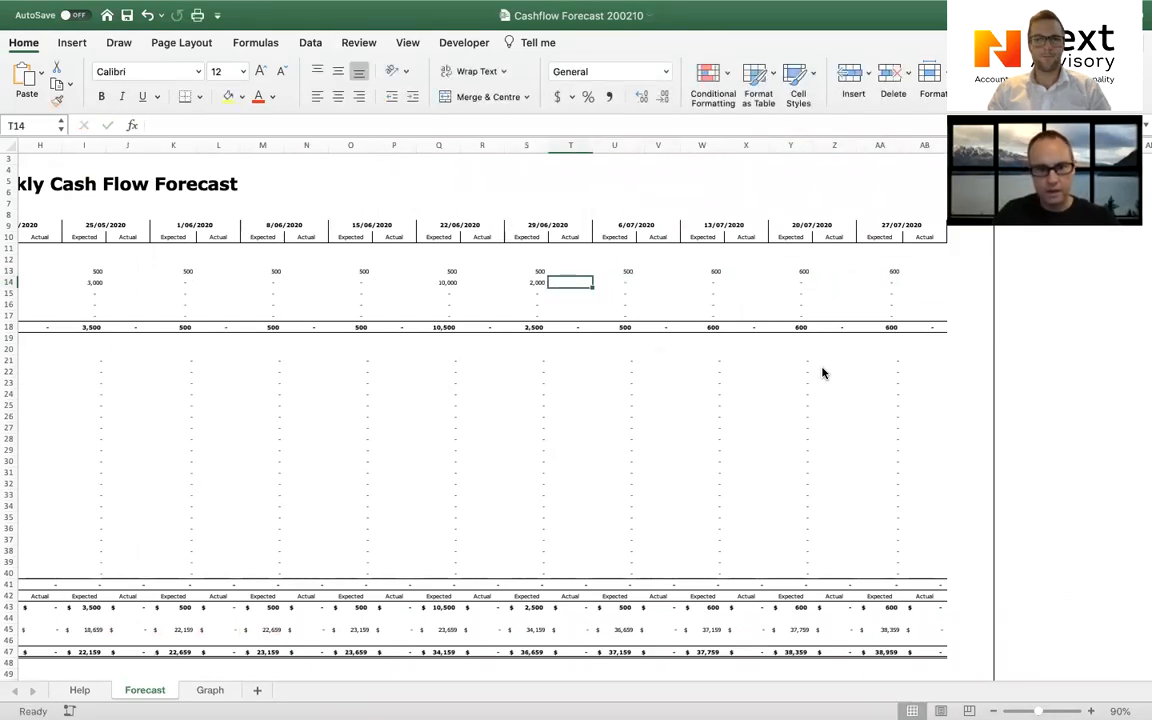
key(Right)
key(Right)
key(Right)
key(Right)
key(Right)
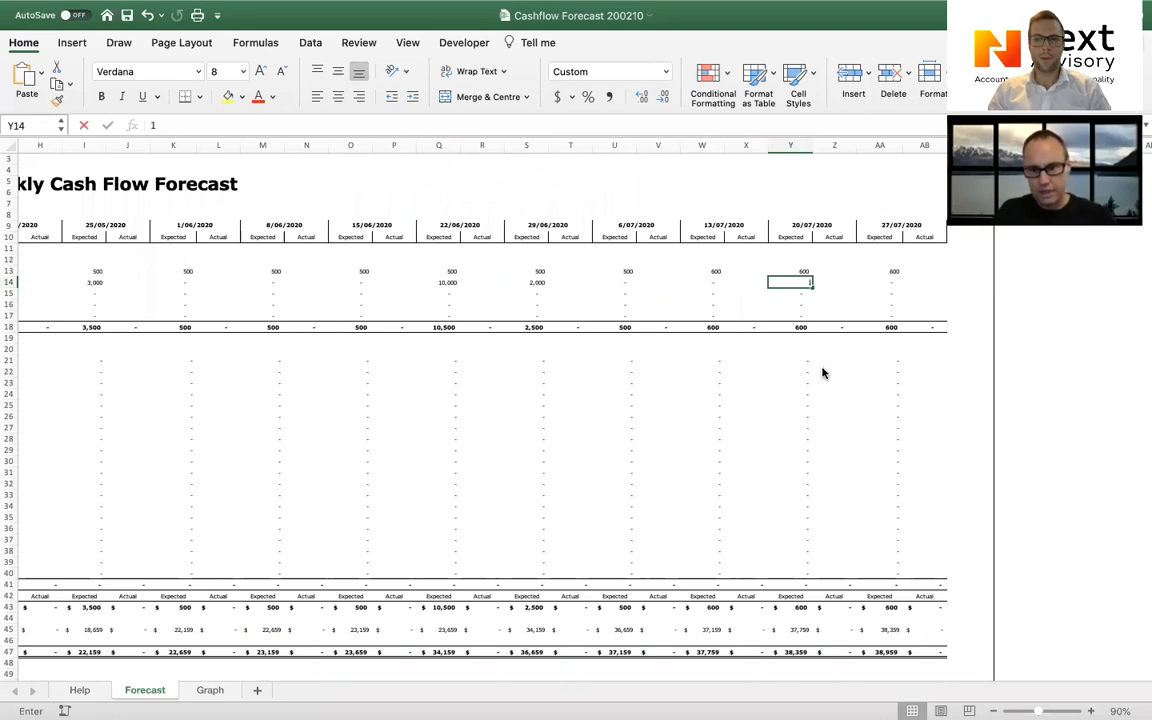
text(10000)
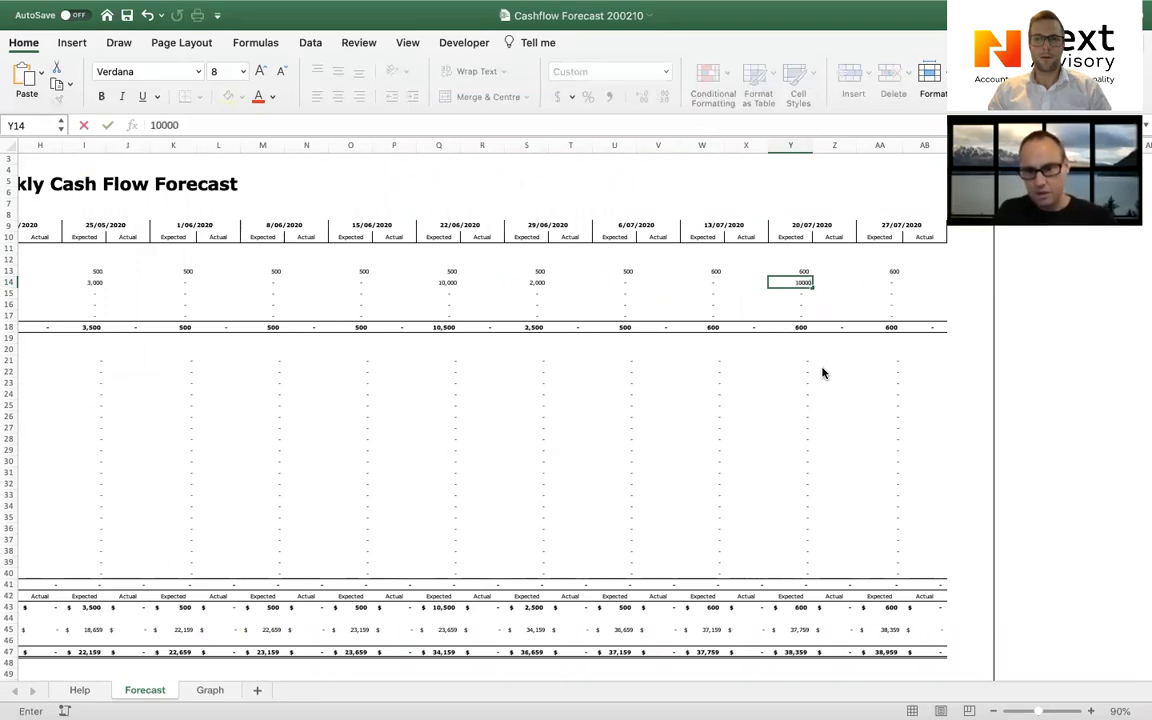
key(Right)
key(Right)
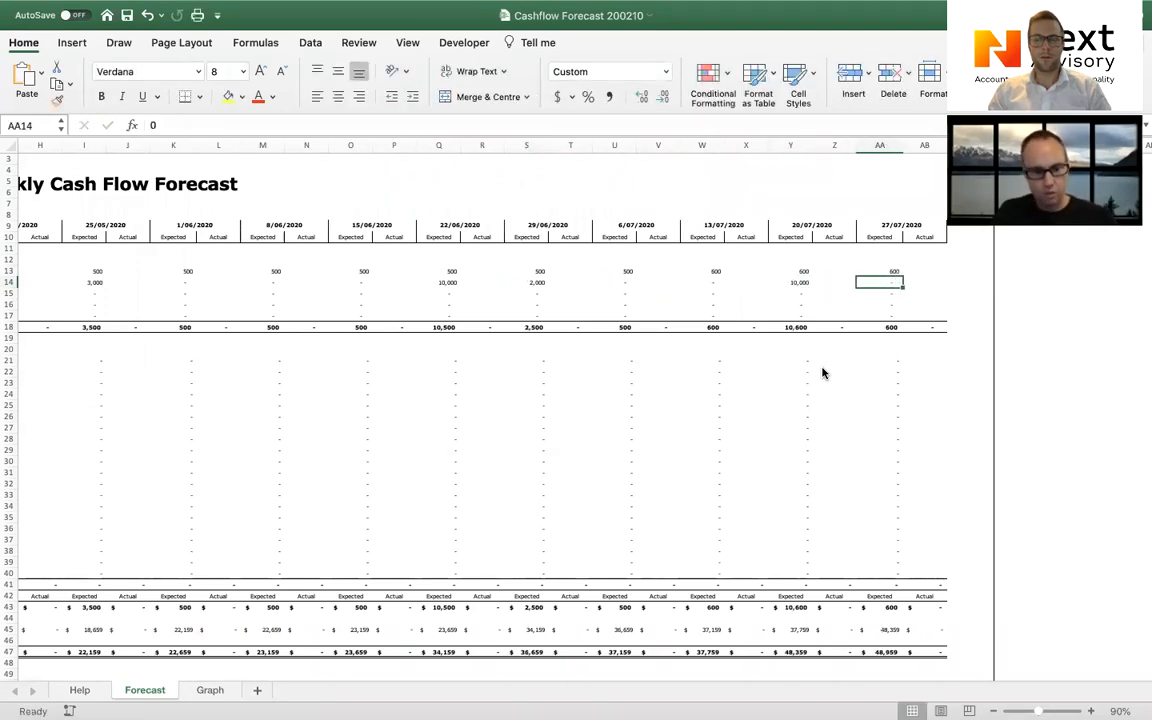
text(3000)
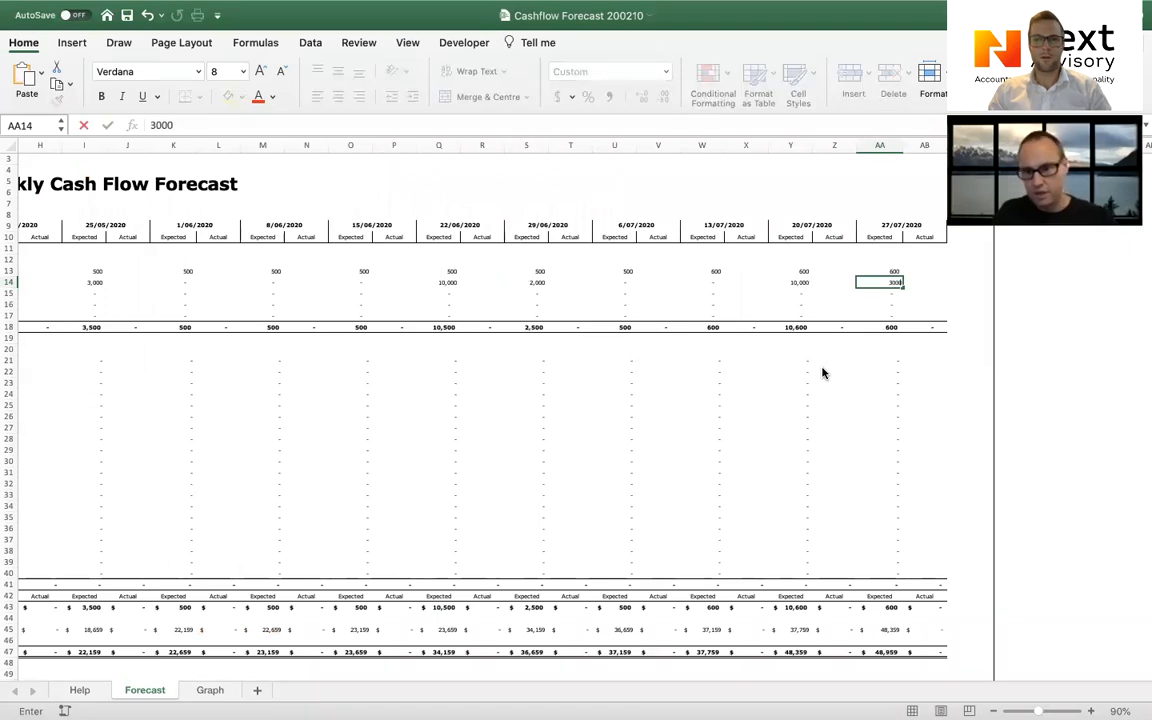
key(Left)
Return to the first week and select the expected Opening Bank Balance cell for the week of 11/05/2020.
key(Left)
key(Left)
key(Left)
key(Left)
key(Left)
key(Left)
key(Left)
key(Left)
key(Left)
key(Left)
key(Left)
key(Left)
key(Left)
key(Left)
key(Left)
key(Left)
key(Left)
key(Left)
key(Left)
key(Left)
key(Left)
key(Left)
key(Left)
key(Left)
key(Left)
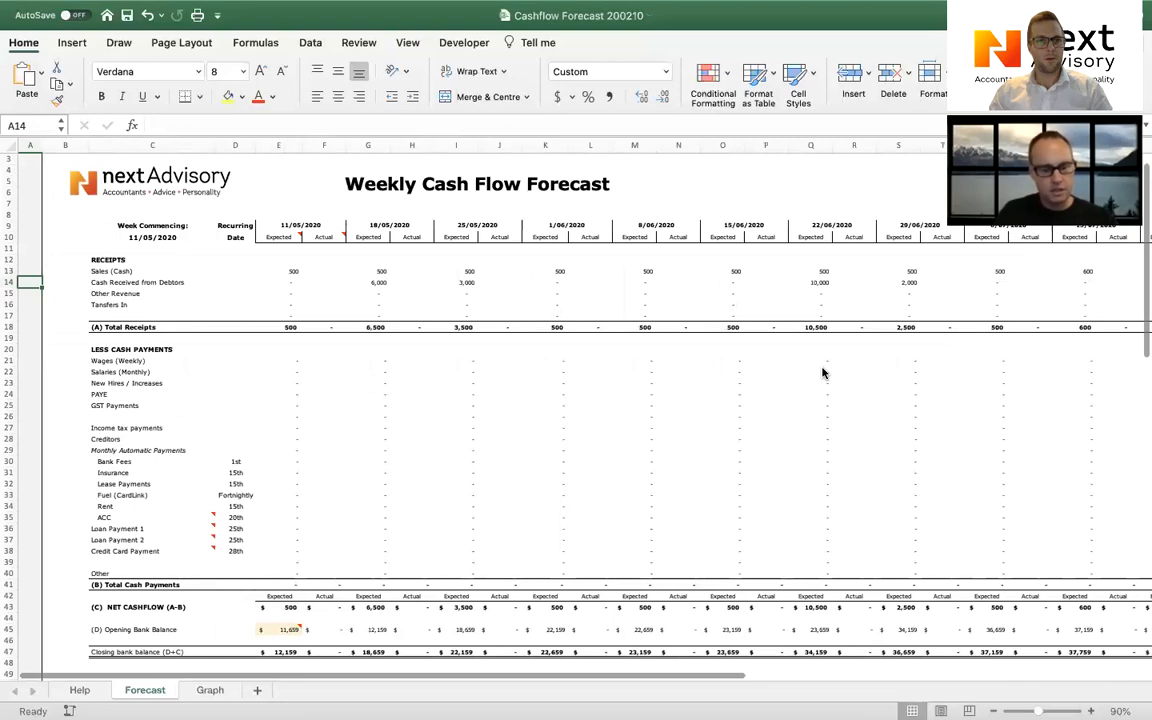
click(288, 630)
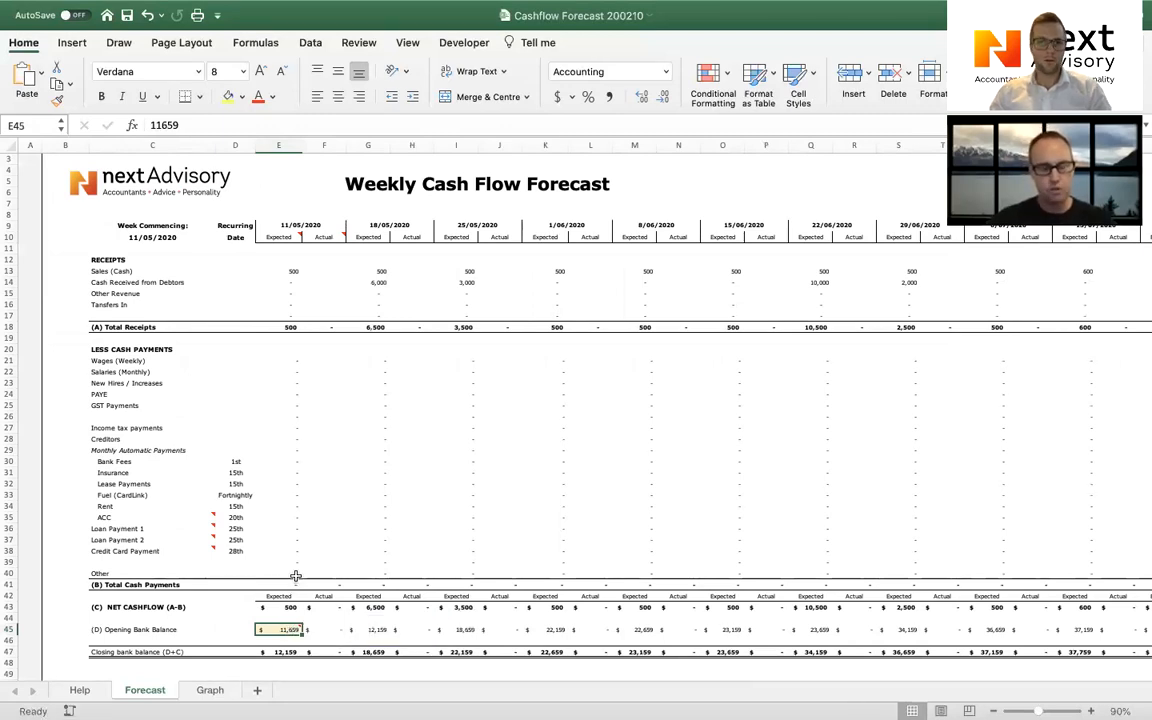
Label the blank payments row below Credit Card Payment as "Transgers Out".
click(284, 306)
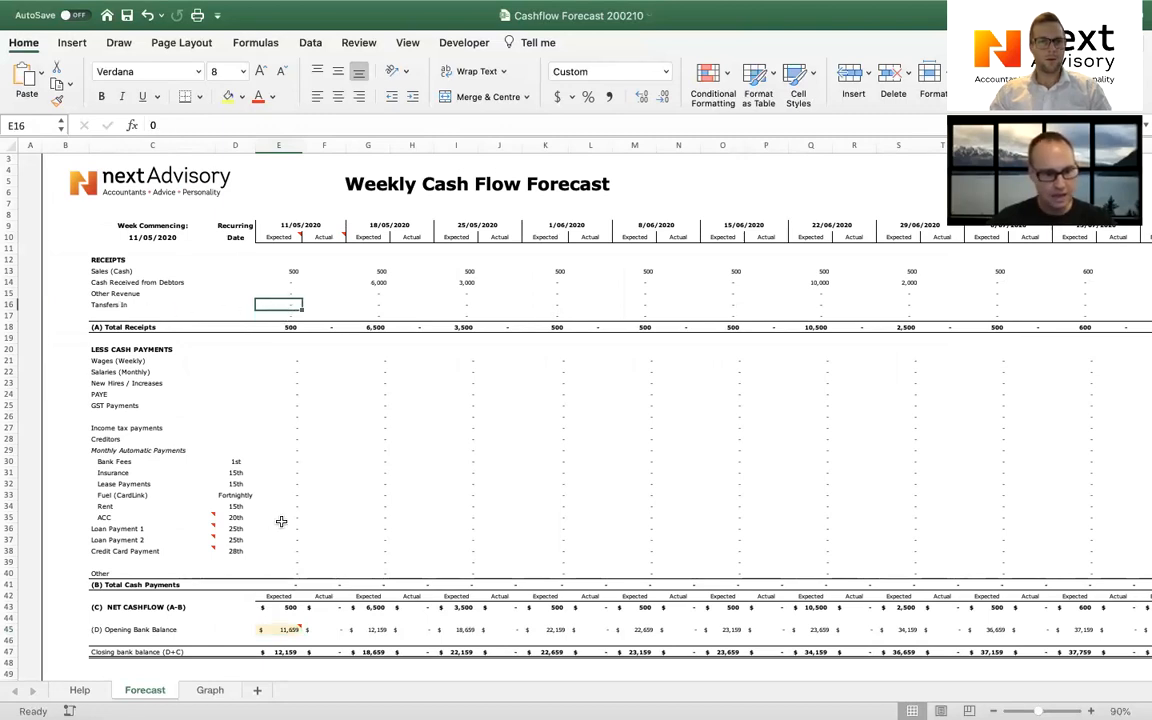
click(120, 562)
text(Tras)
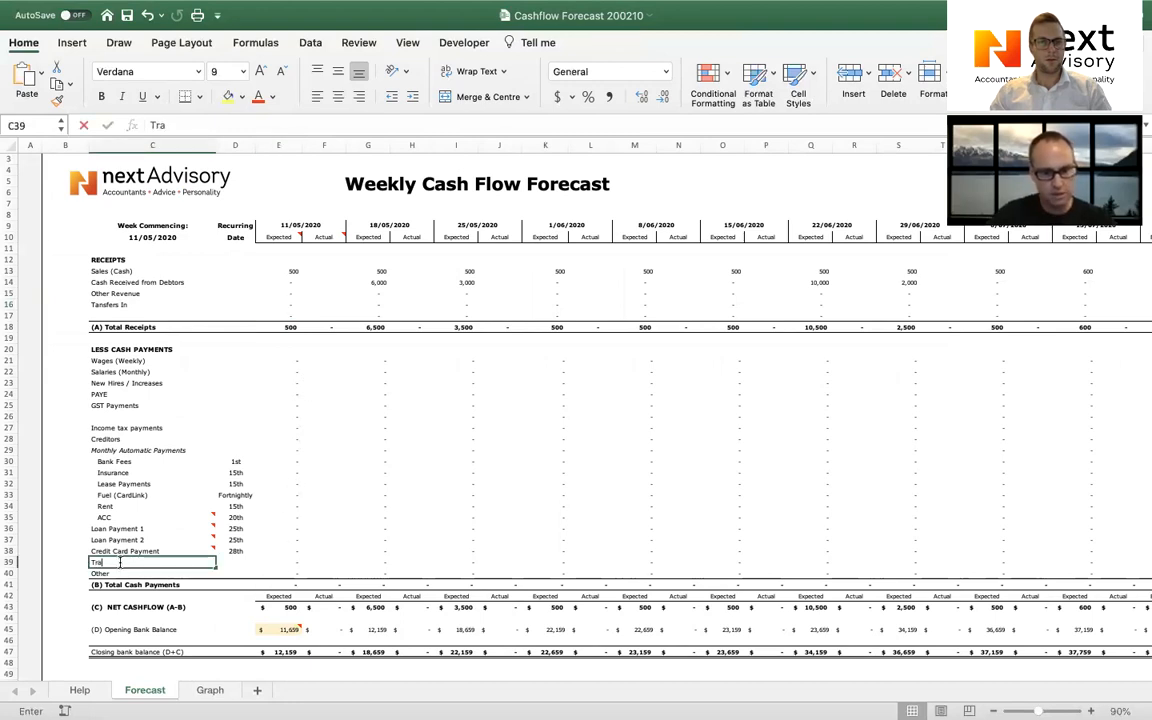
key(BackSpace)
key(BackSpace)
key(BackSpace)
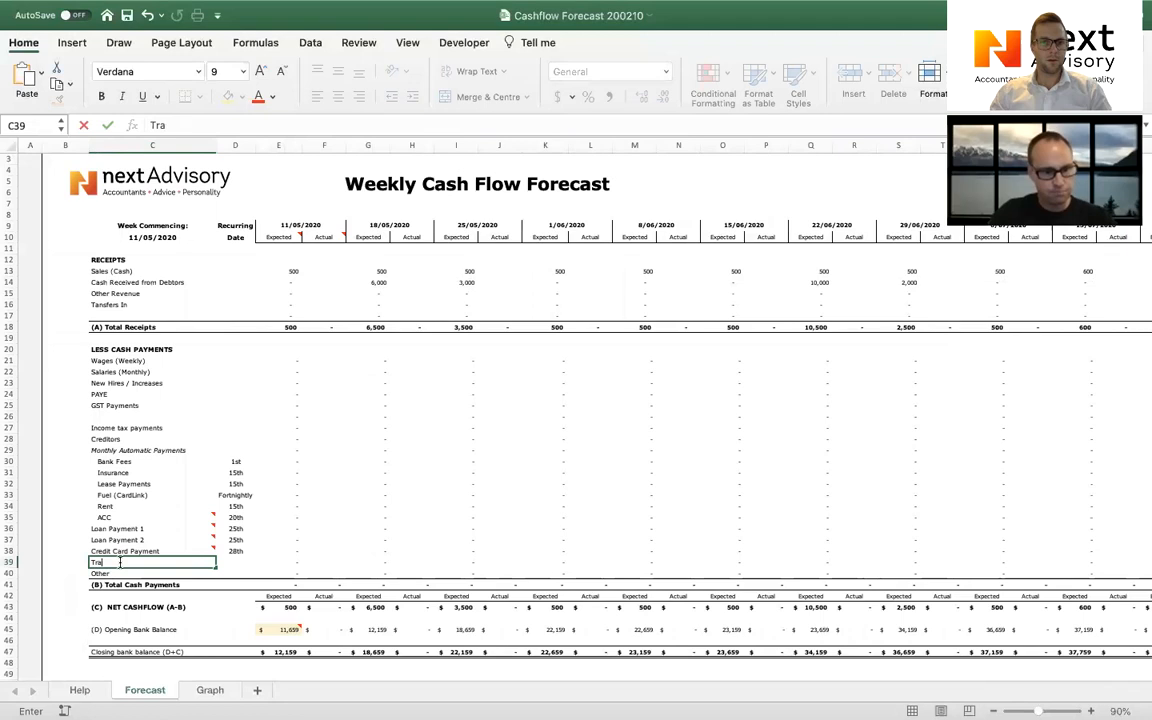
text(nsgers Our)
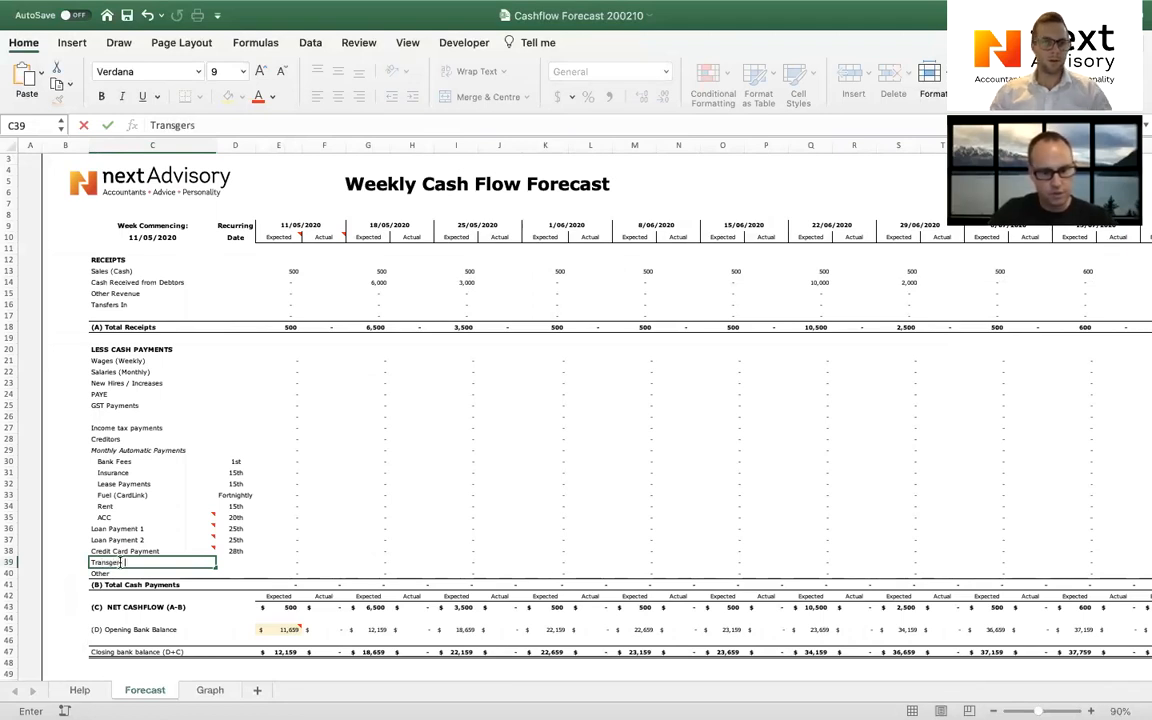
key(BackSpace)
text(t)
key(Tab)
key(Tab)
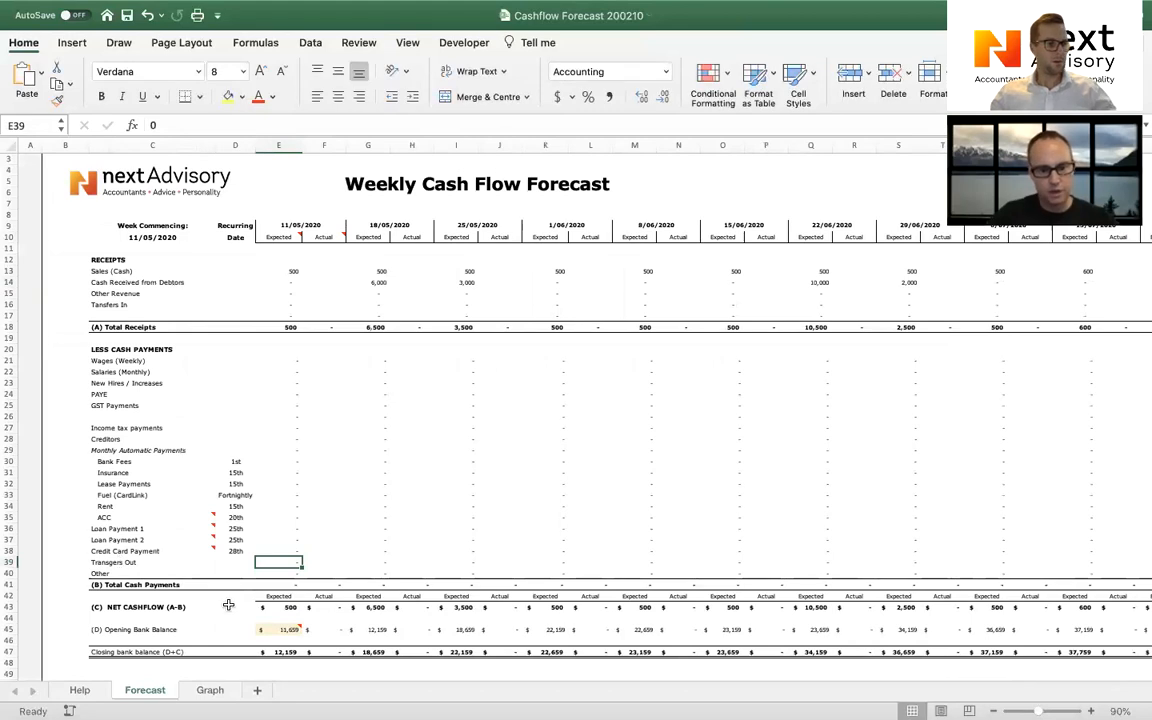
Examine the Cash Flow Forecast chart on the Graph sheet, including the forecast balance line across all weeks and the OD Limit line.
mouse_move(281, 629)
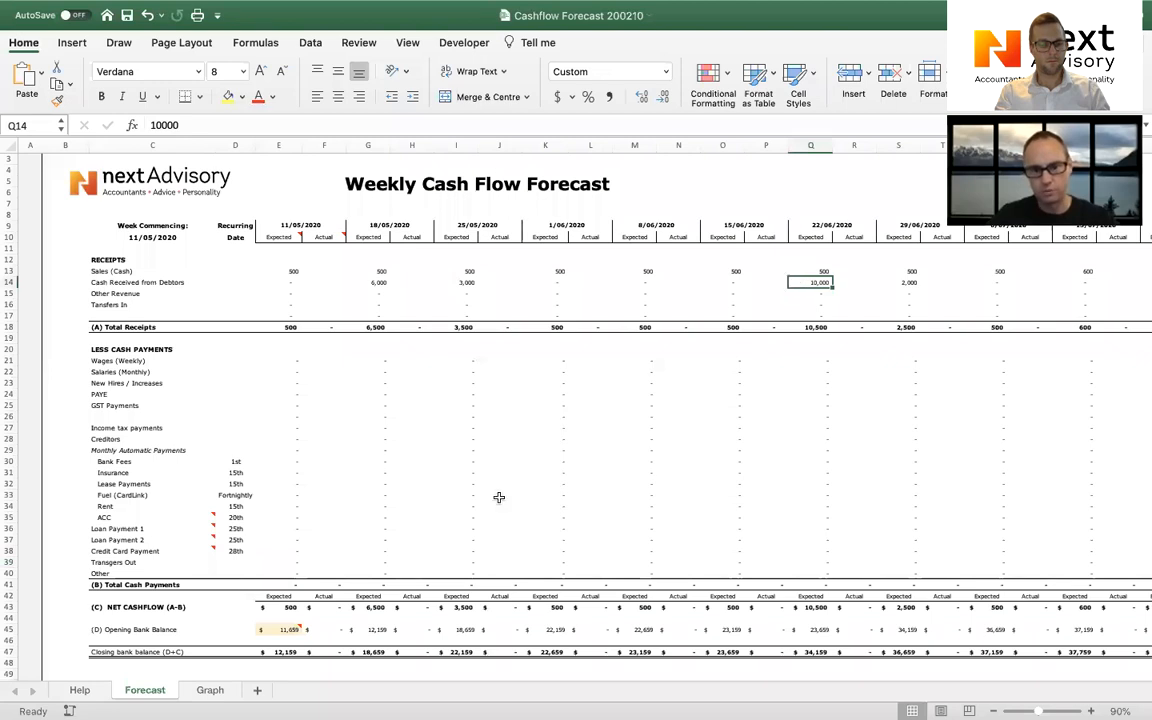
click(210, 690)
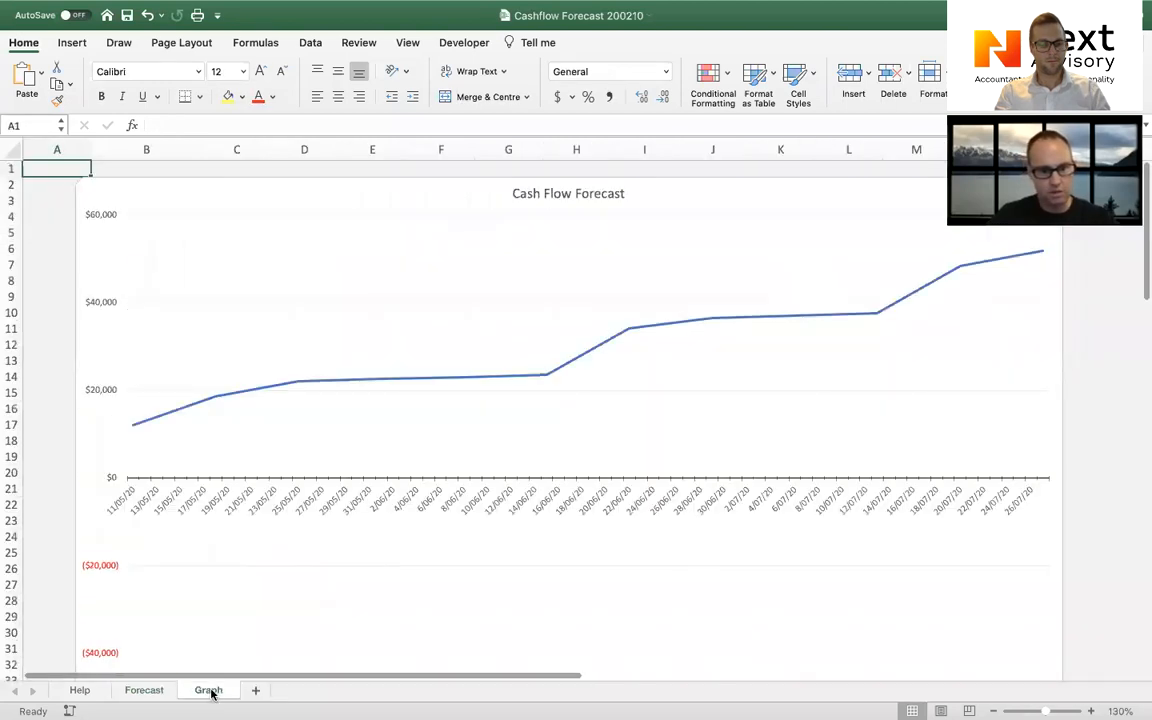
scroll(586, 420, right, 3)
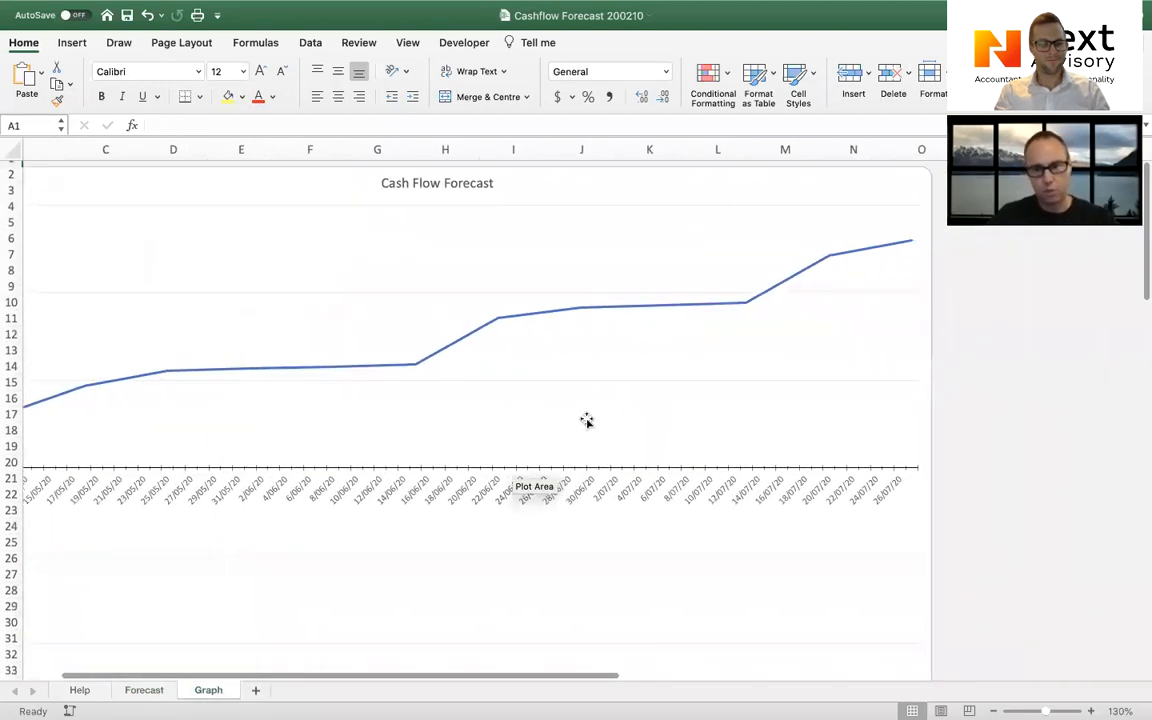
scroll(586, 420, left, 3)
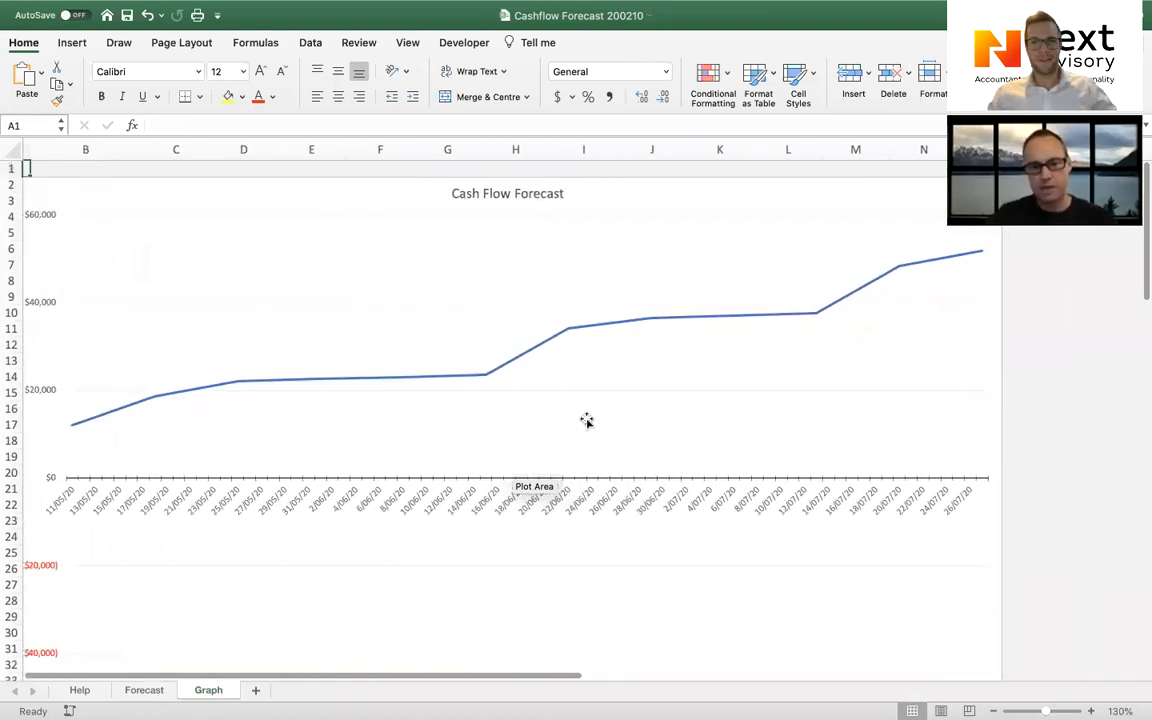
scroll(586, 420, right, 3)
scroll(586, 420, left, 3)
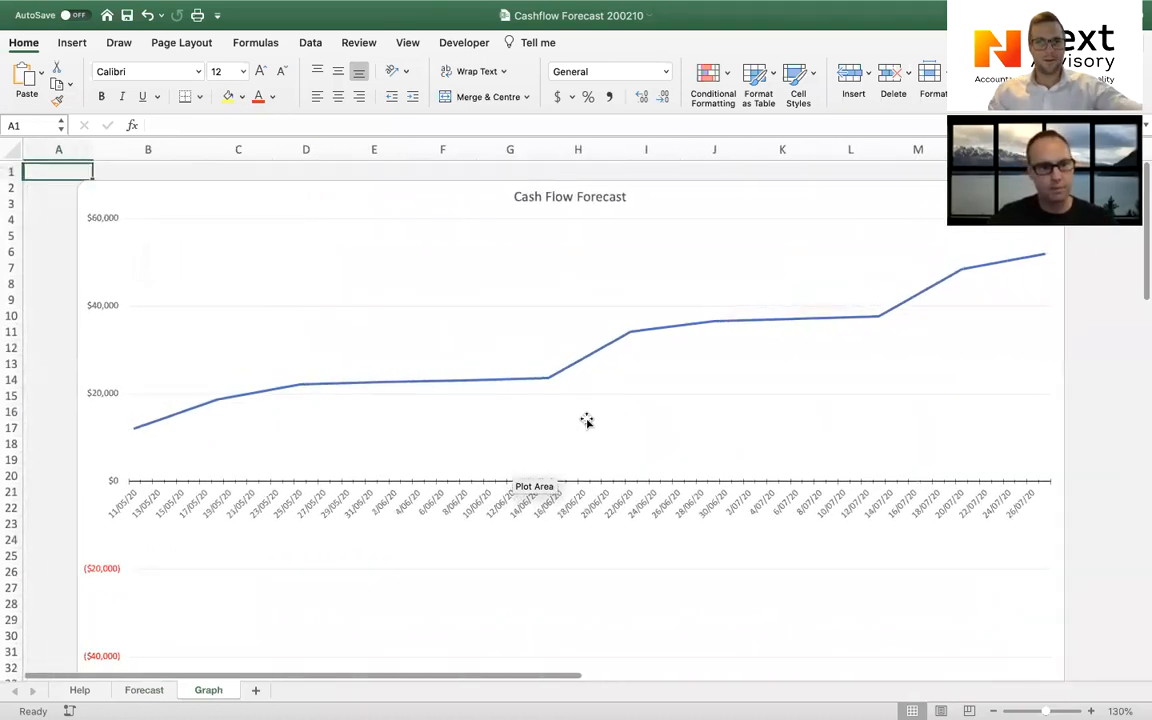
scroll(586, 420, right, 3)
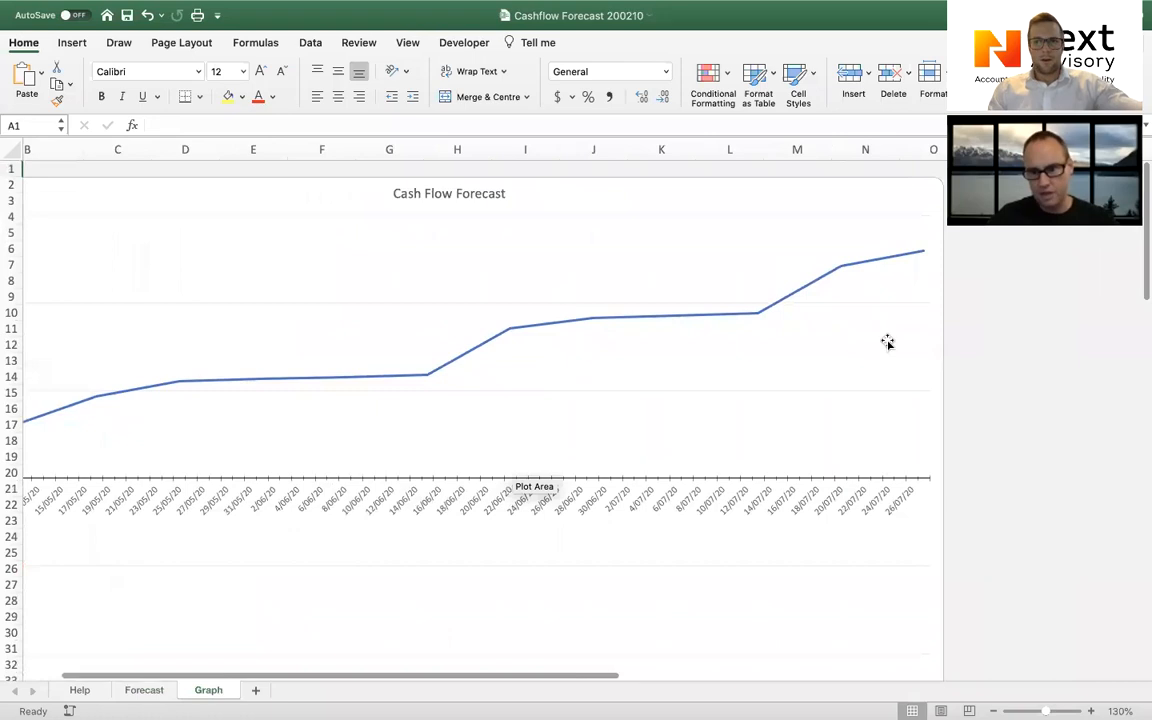
scroll(887, 342, left, 3)
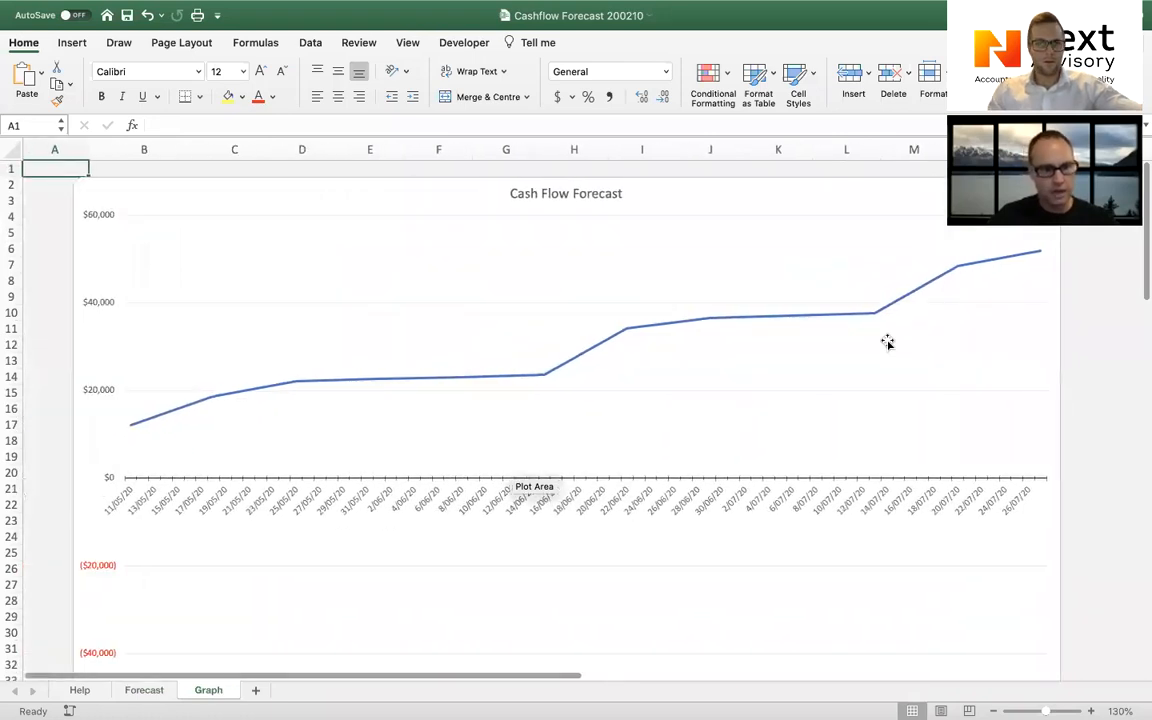
scroll(887, 342, right, 2)
scroll(887, 342, right, 1)
scroll(887, 342, left, 3)
scroll(887, 342, down, 2)
scroll(887, 342, down, 1)
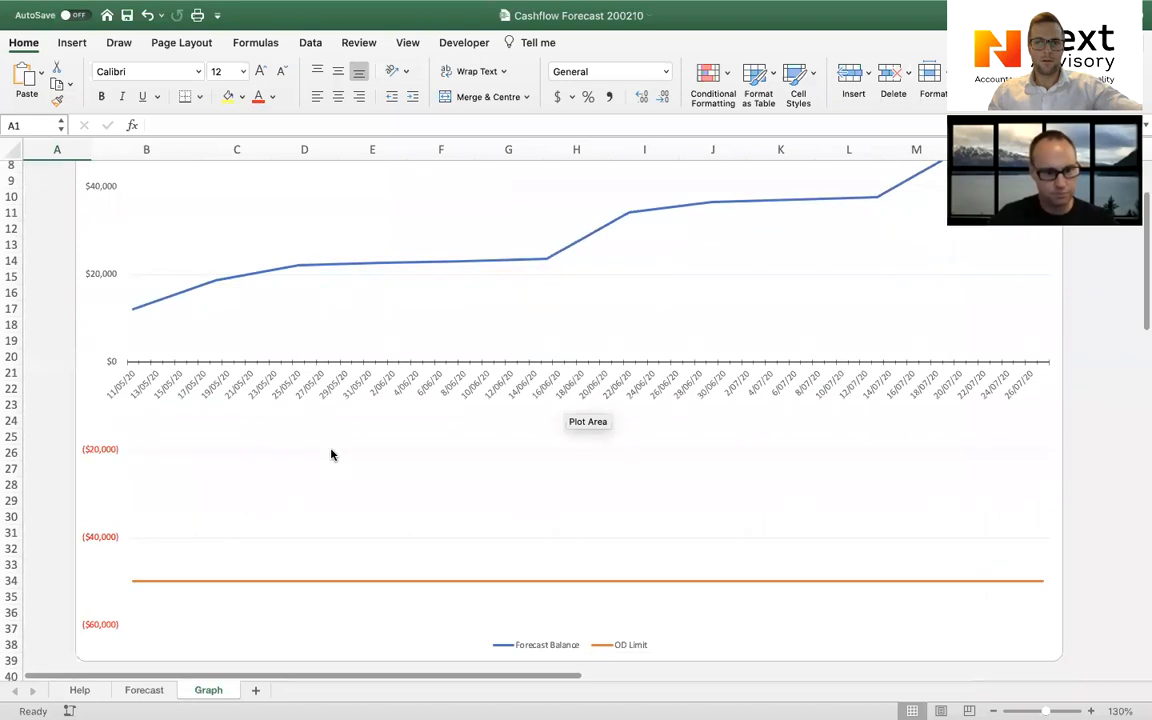
Return to the Forecast sheet and enter expected Wages (Weekly) of 500 for the week of 11/05/2020.
click(145, 690)
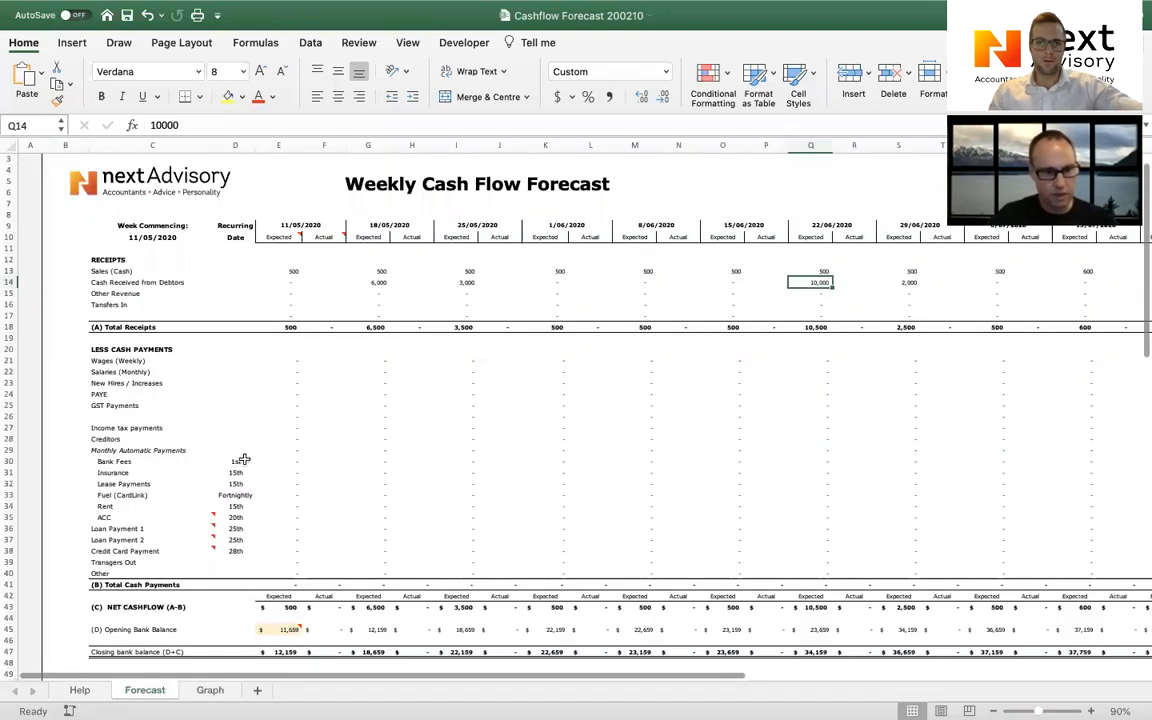
click(289, 364)
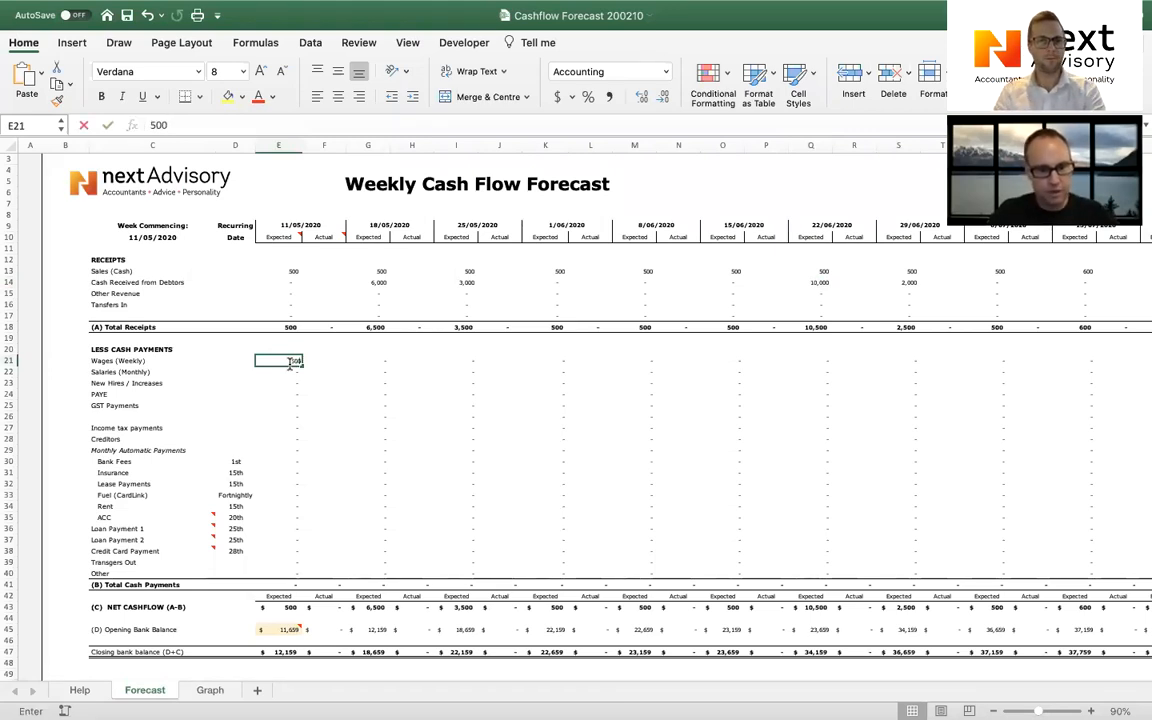
text(500)
key(super+Return)
Copy the first week's Wages (Weekly) amount of 500 to the expected columns for the weeks of 18/05/2020 through 8/06/2020.
key(super+c)
key(Right)
key(Right)
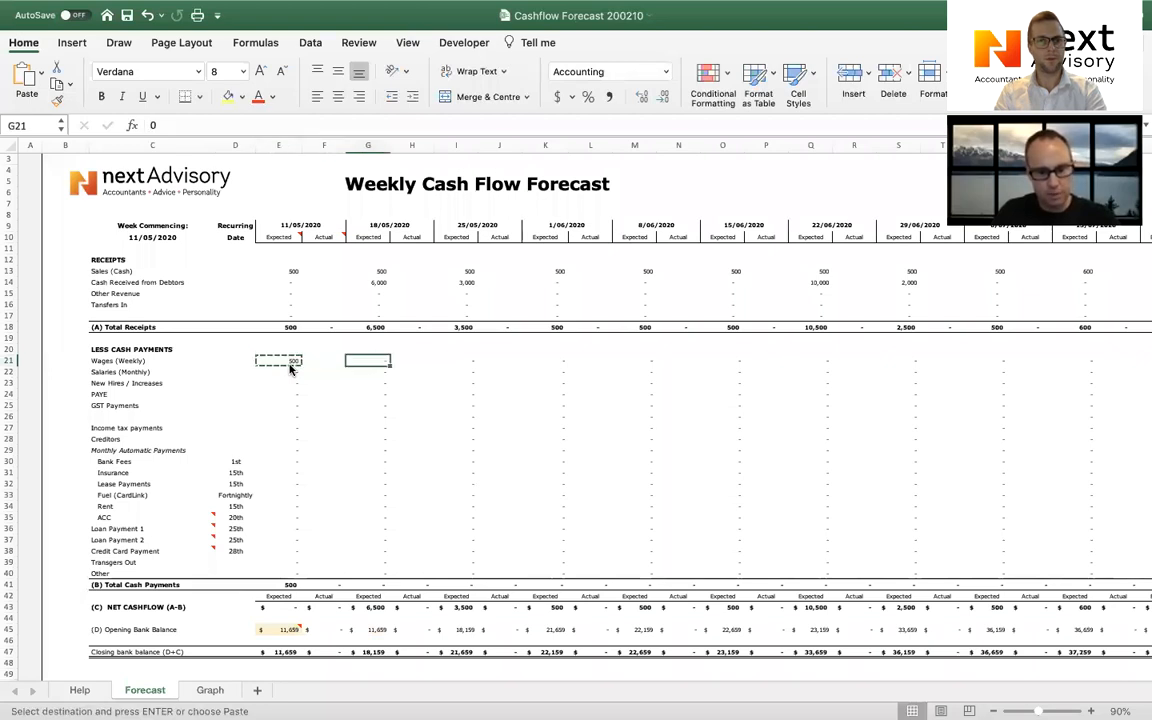
key(super+v)
key(Left)
key(Left)
key(shift+Right)
key(super+c)
key(Right)
key(Right)
key(super+v)
key(Right)
key(Right)
key(super+v)
key(Right)
key(Right)
key(super+v)
key(Right)
key(Right)
key(super+v)
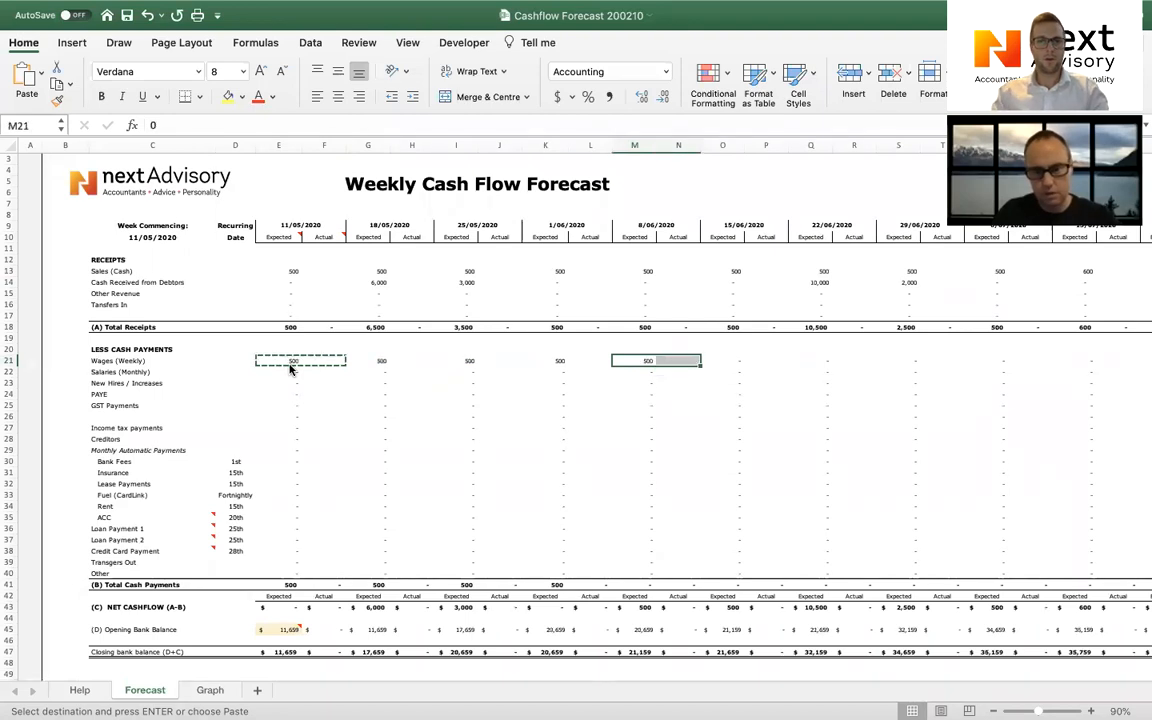
Paste the copied Wages (Weekly) amount of 500 into the expected columns for the weeks of 15/06/2020 through 27/07/2020.
key(Right)
key(Right)
key(super+v)
key(Right)
key(Right)
key(super+v)
key(Right)
key(Right)
key(super+v)
key(Right)
key(Right)
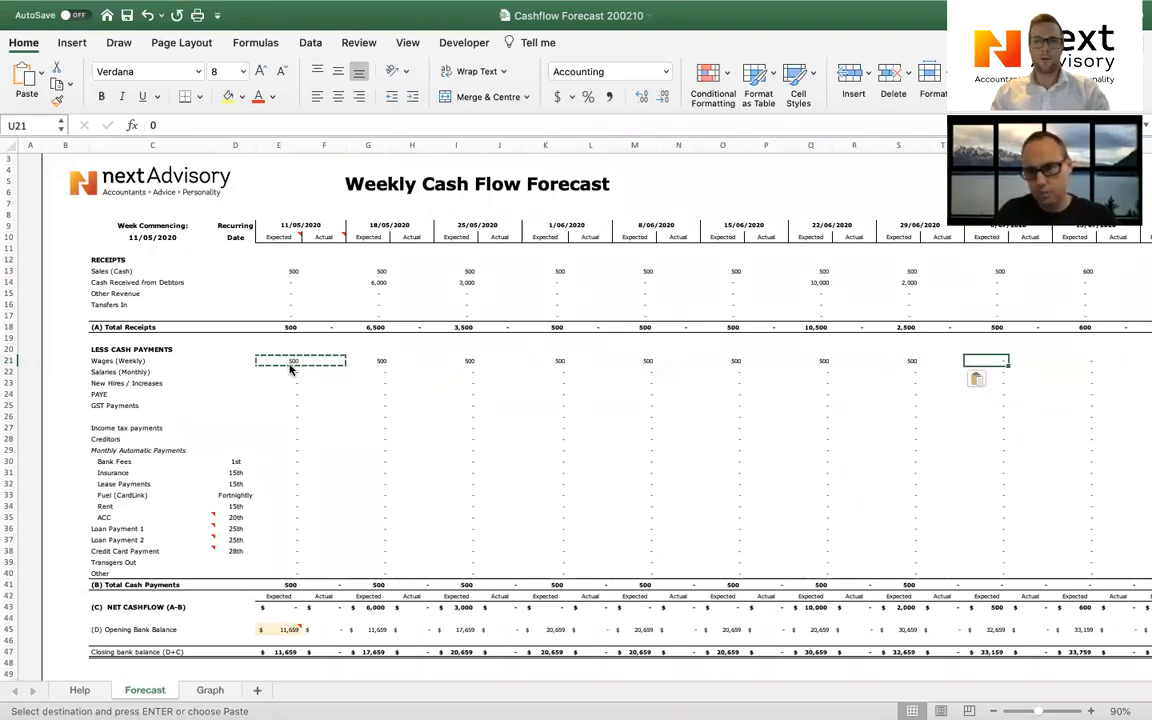
key(super+v)
key(Right)
key(Right)
key(super+v)
key(Right)
key(Right)
key(super+v)
key(Right)
key(Right)
key(super+v)
Enter expected Salaries (Monthly) of 2000 for the week of 18/05/2020.
key(Left)
key(Left)
key(Left)
key(Left)
key(Left)
key(Left)
key(Left)
key(Left)
key(Left)
key(Left)
key(Left)
key(Left)
key(Left)
key(Left)
key(Left)
key(Left)
key(Left)
key(Left)
key(Left)
key(Left)
key(Left)
key(Left)
key(Left)
key(Left)
key(Left)
key(Left)
key(Down)
key(Right)
key(Right)
key(Right)
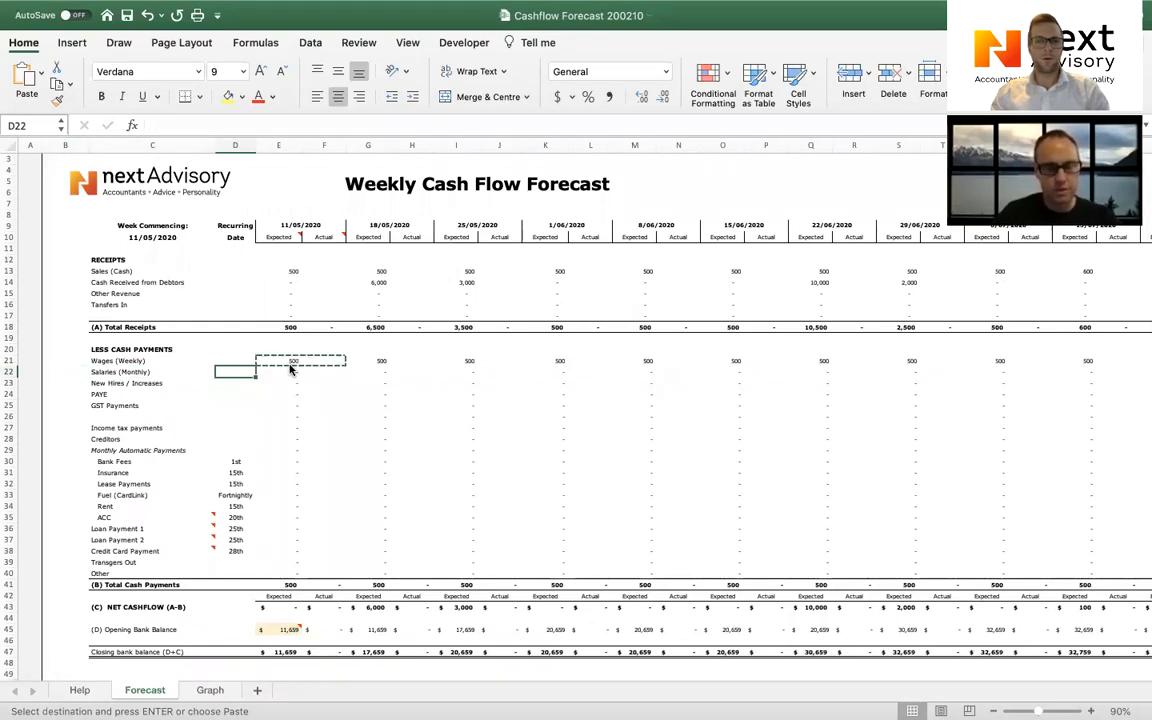
key(Right)
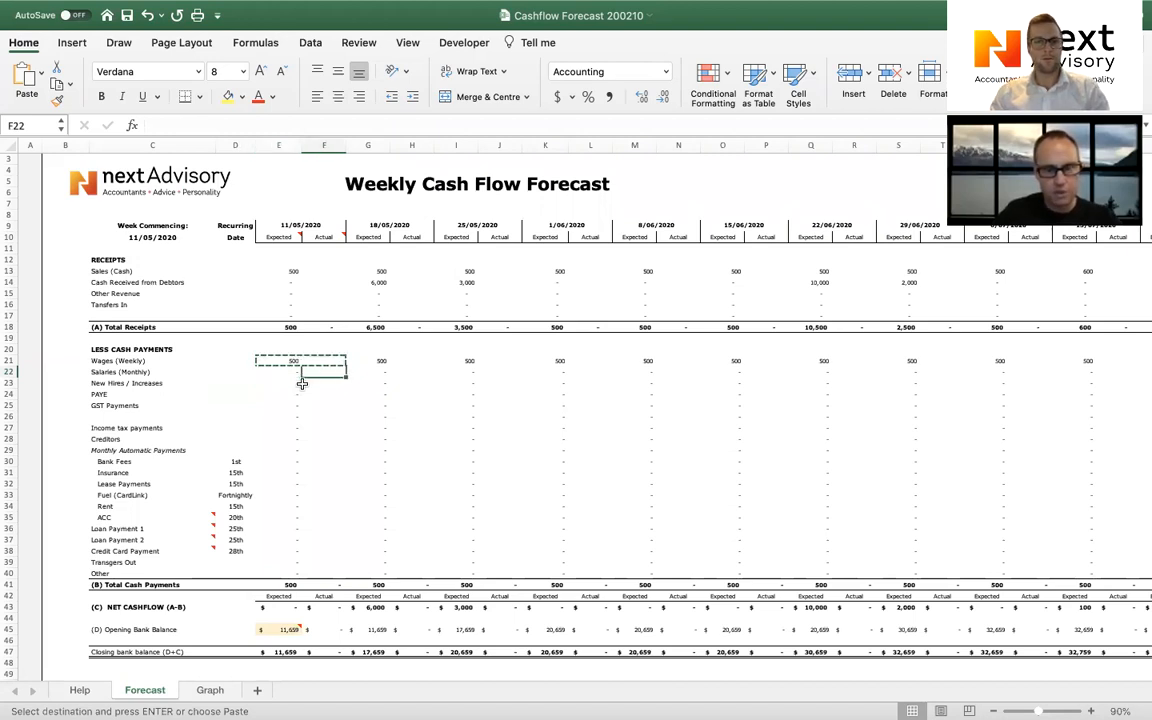
key(Right)
key(Right)
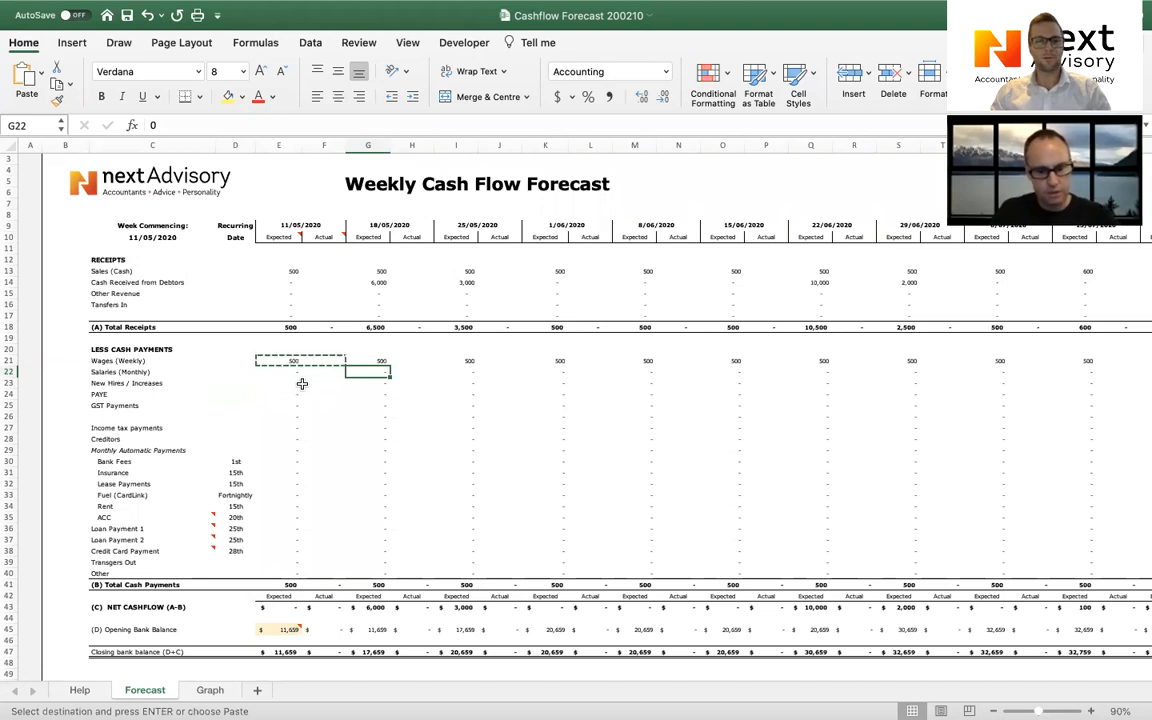
text(2,)
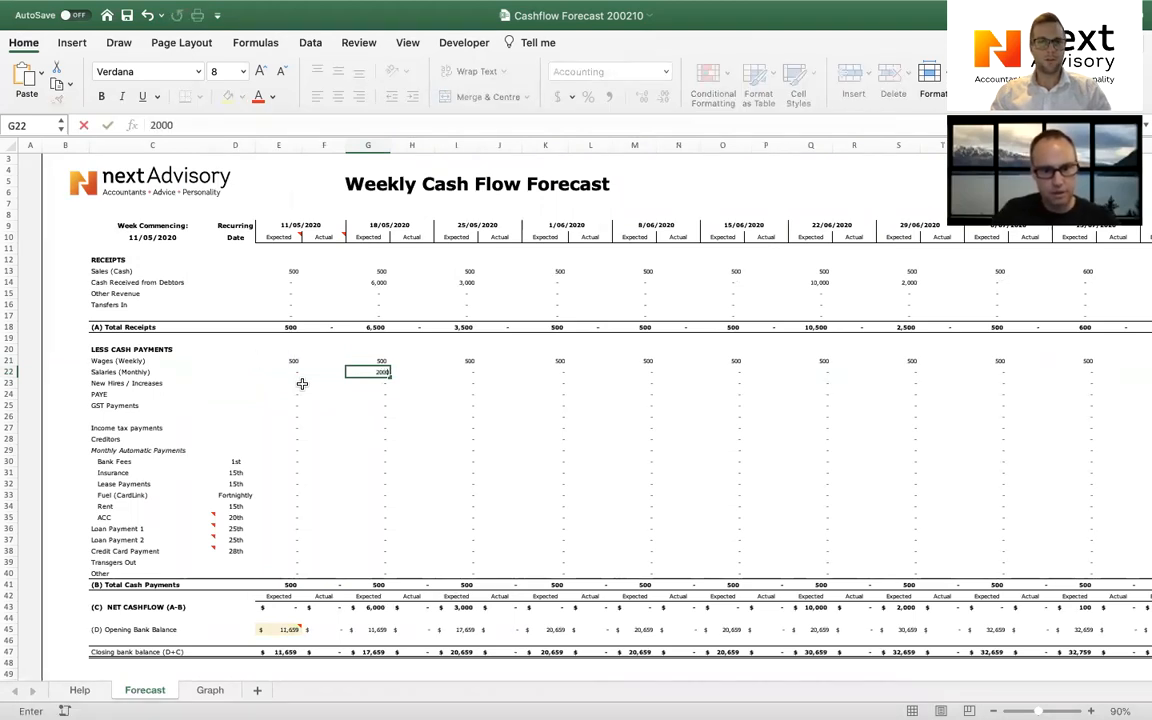
text(000)
Enter expected Salaries (Monthly) of 2000 for the week of 22/06/2020.
key(Right)
key(Right)
key(Right)
key(Right)
key(Right)
key(Right)
key(Right)
key(Right)
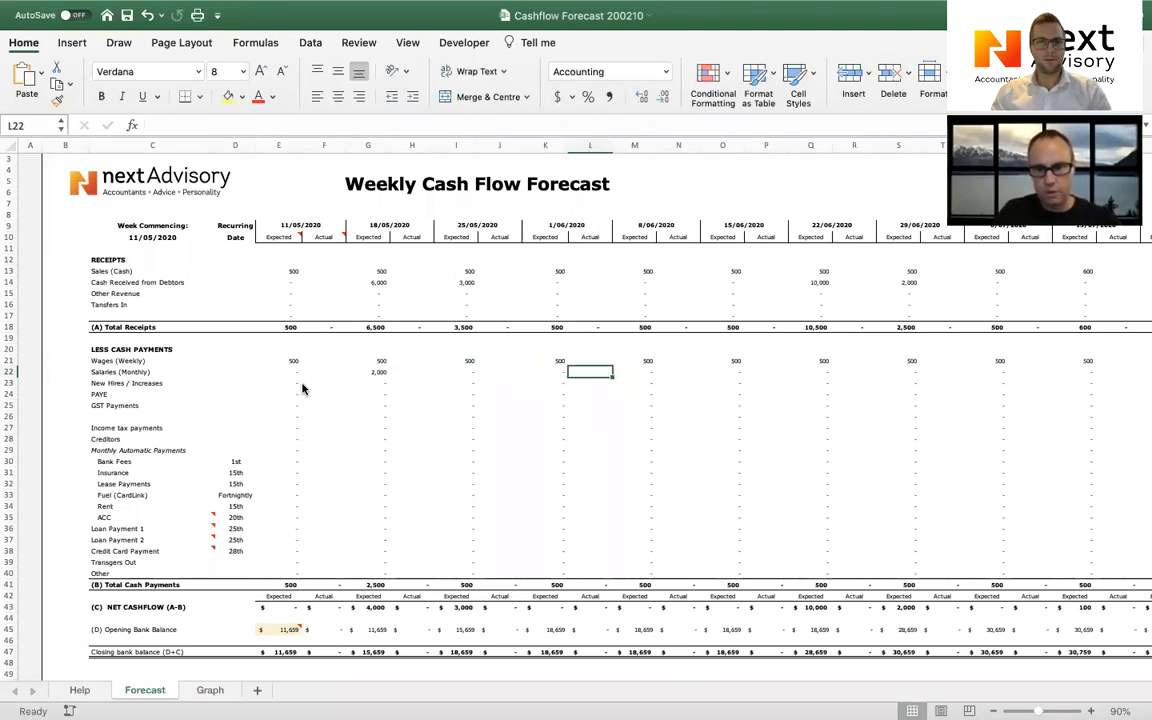
key(Right)
key(Right)
text(2000)
Enter expected Salaries (Monthly) of 2000 for the week of 20/07/2020.
key(Right)
key(Right)
key(Right)
key(Right)
key(Right)
key(Right)
key(Right)
key(Right)
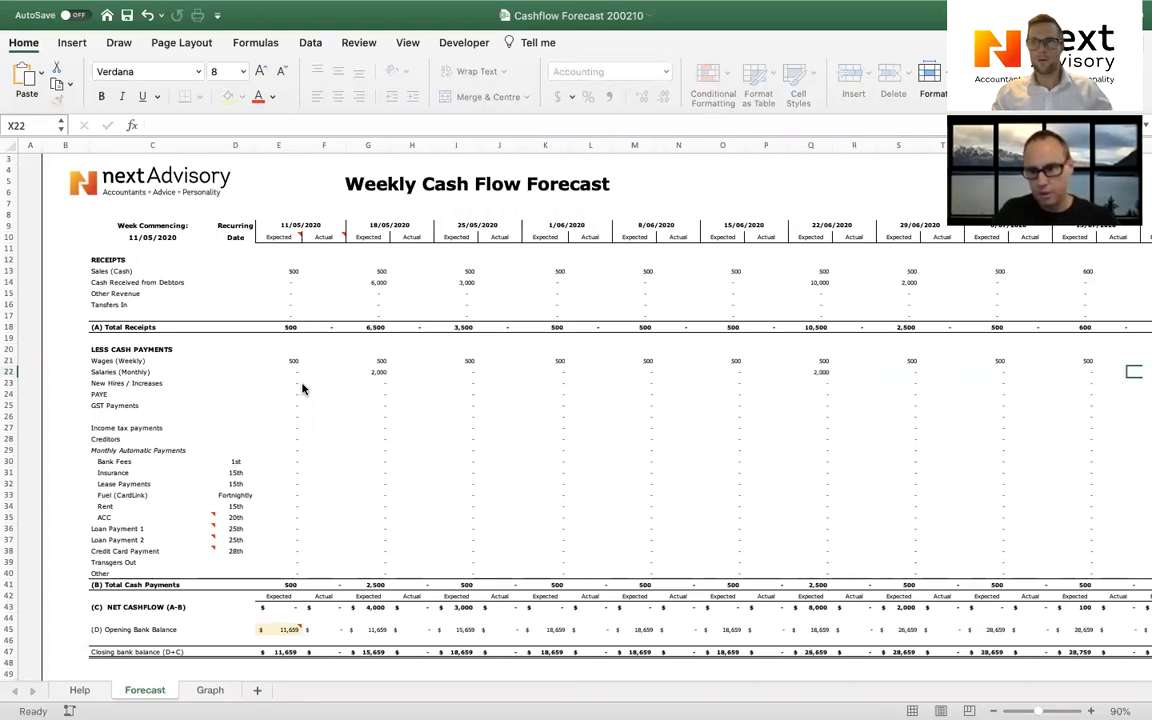
key(Right)
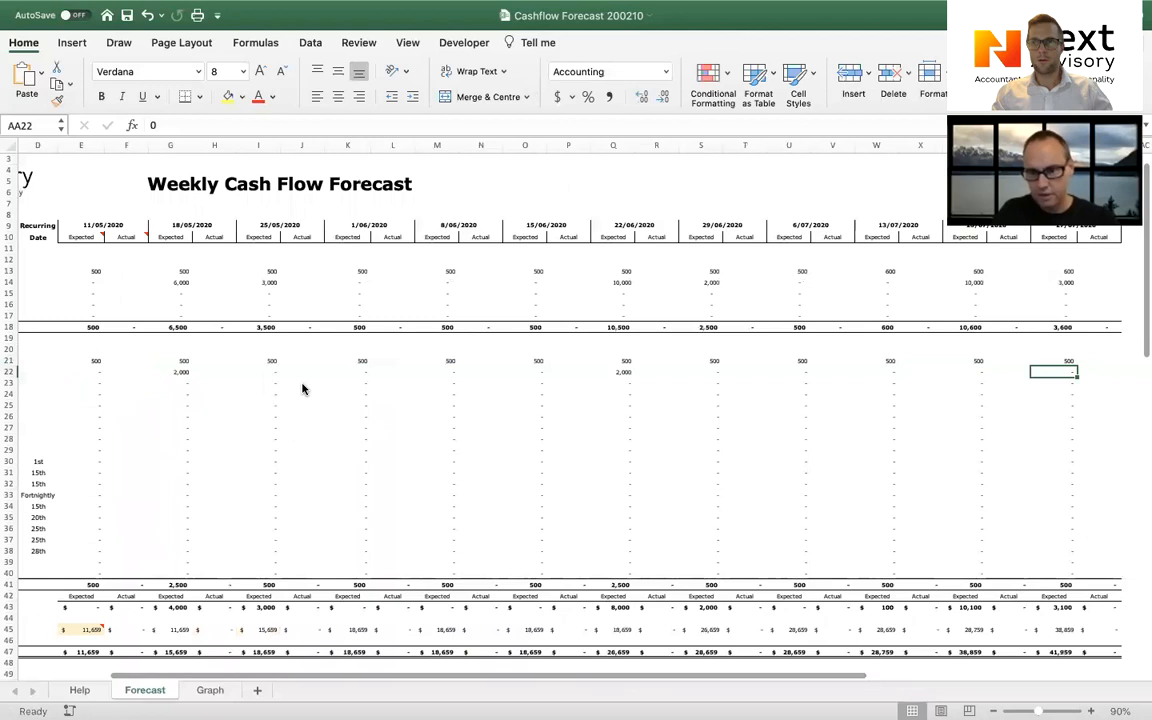
key(Left)
key(Left)
text(20)
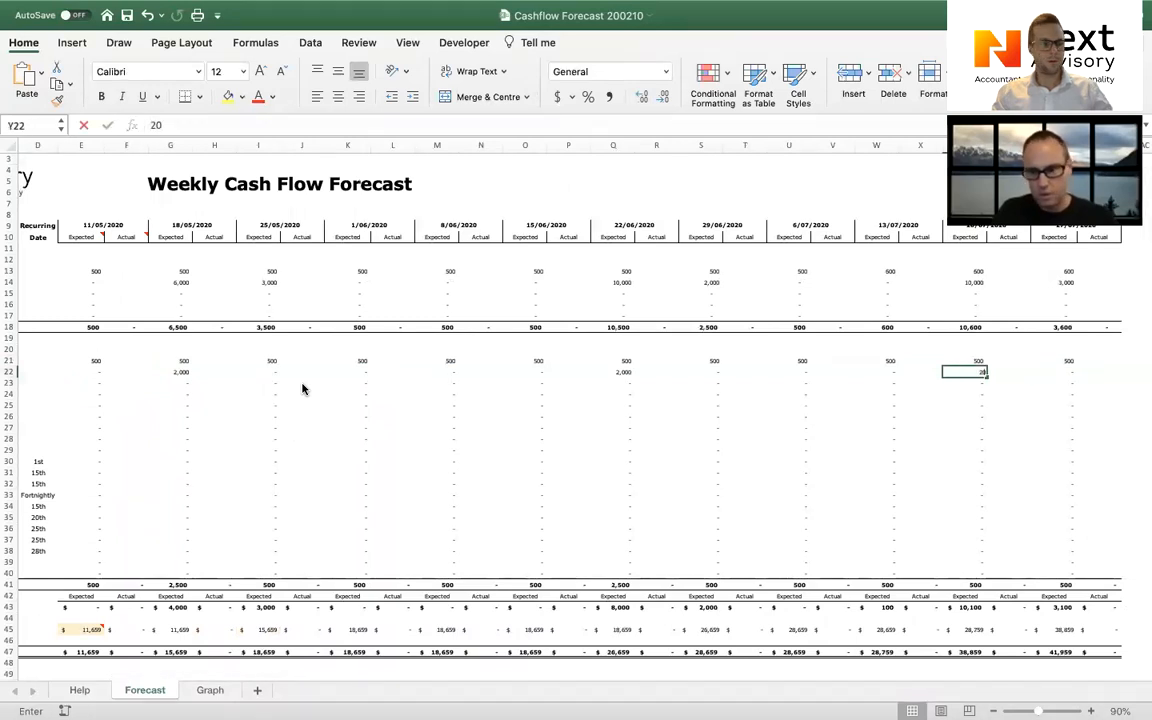
key(Return)
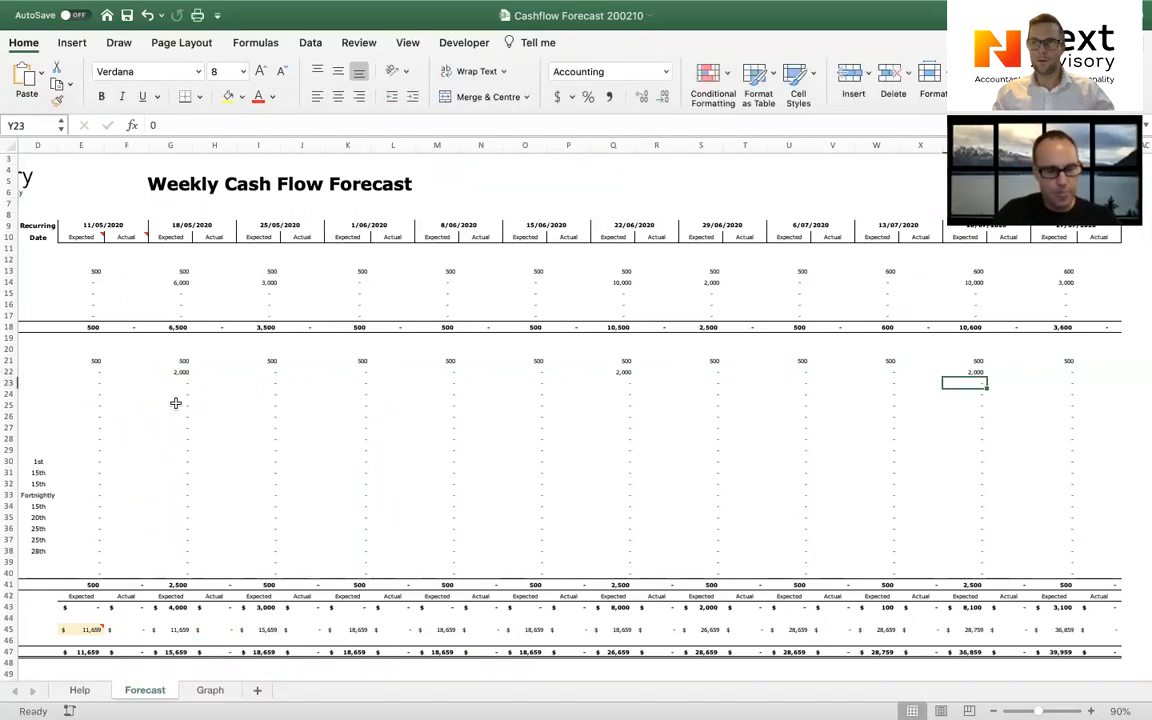
Enter an expected PAYE payment of 750 for the week of 18/05/2020.
scroll(175, 402, left, 3)
scroll(175, 402, down, 1)
scroll(175, 402, left, 1)
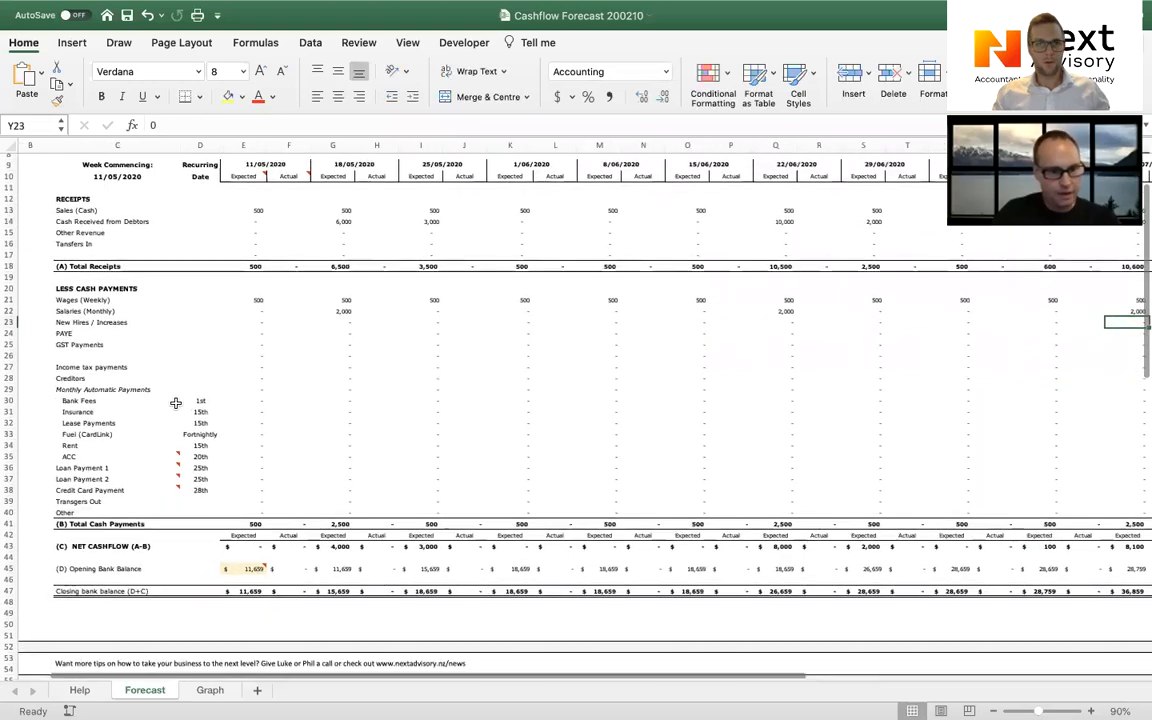
click(263, 333)
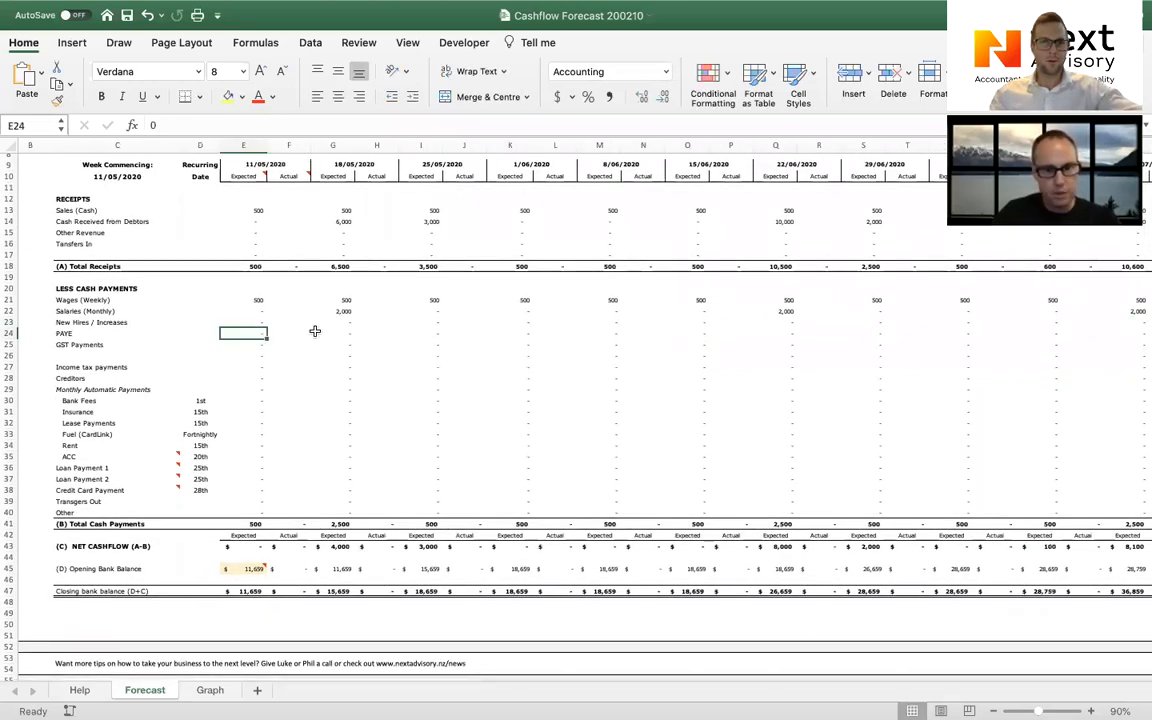
scroll(437, 346, right, 1)
scroll(437, 346, down, 1)
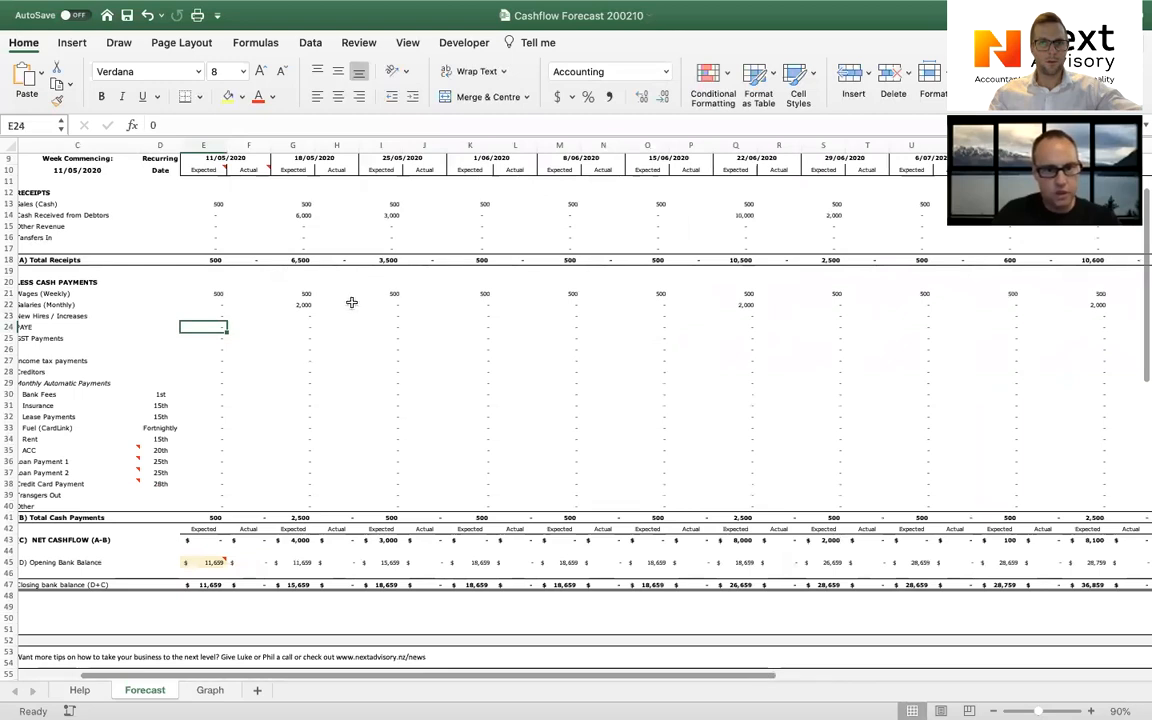
click(306, 327)
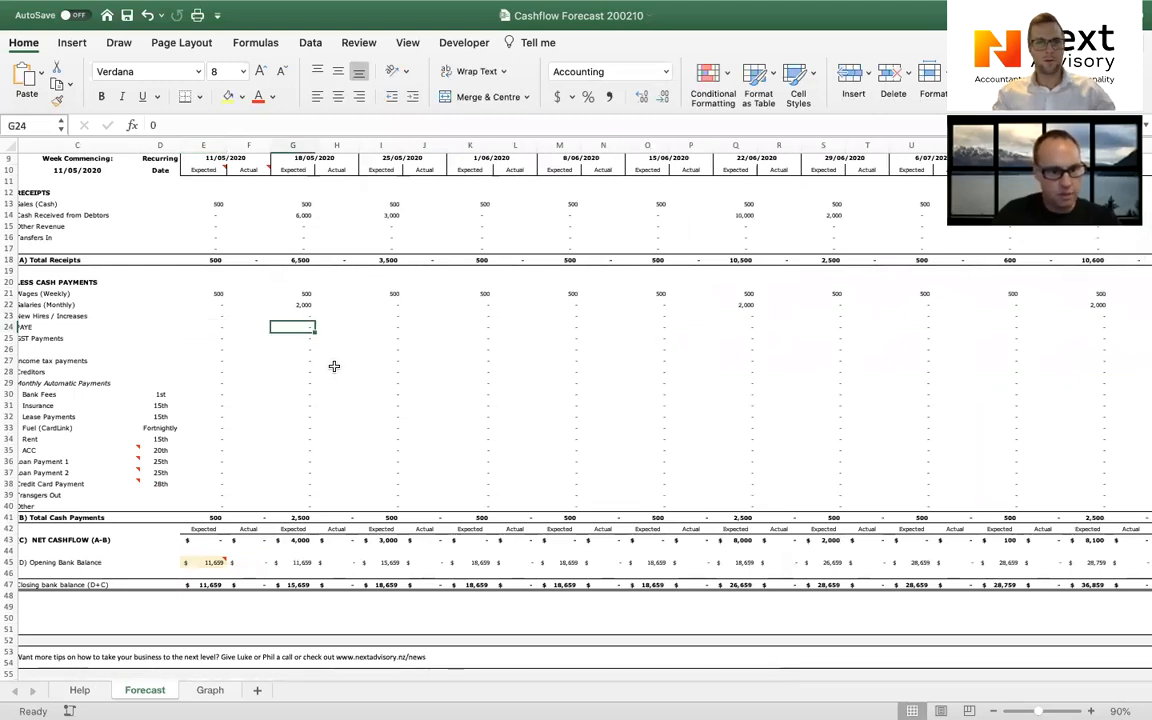
scroll(334, 366, up, 1)
scroll(334, 366, left, 1)
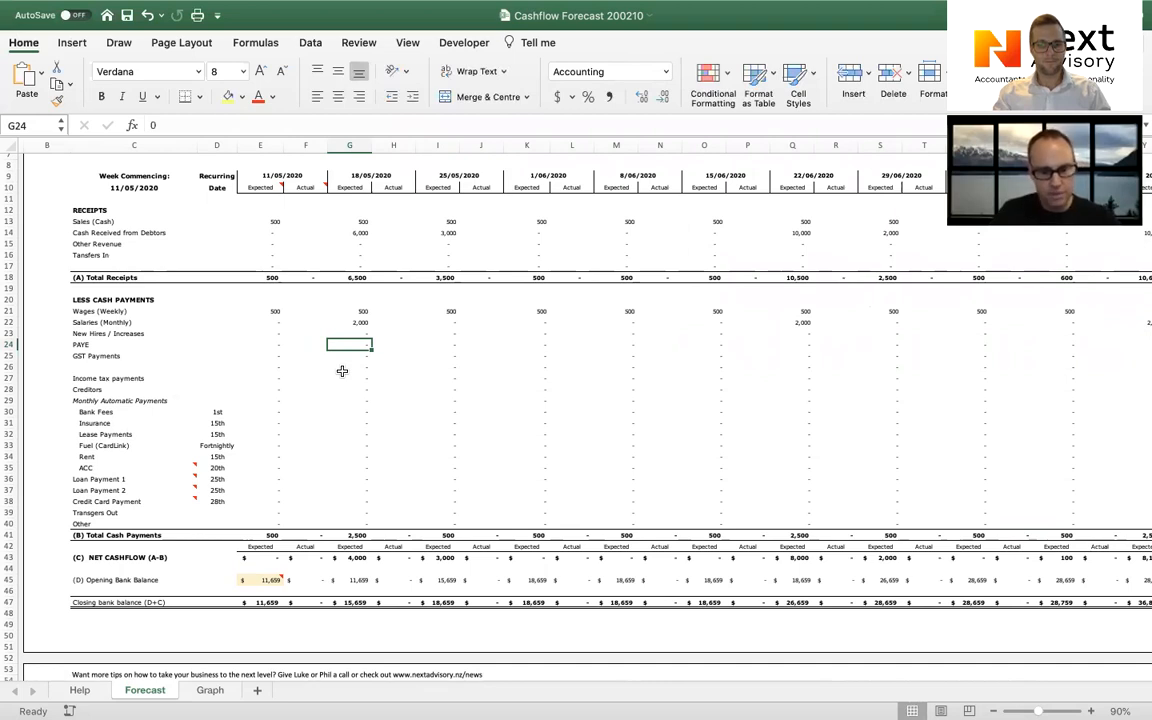
text(750)
Enter an expected PAYE payment of 750 for the week of 15/06/2020.
key(Tab)
key(Tab)
key(Right)
key(Right)
key(Right)
key(Right)
key(Left)
text(750)
Enter an expected PAYE payment of 750 for the week of 20/07/2020.
key(Right)
key(Right)
key(Right)
key(Right)
key(Right)
key(Right)
key(Right)
key(Right)
key(Right)
key(Right)
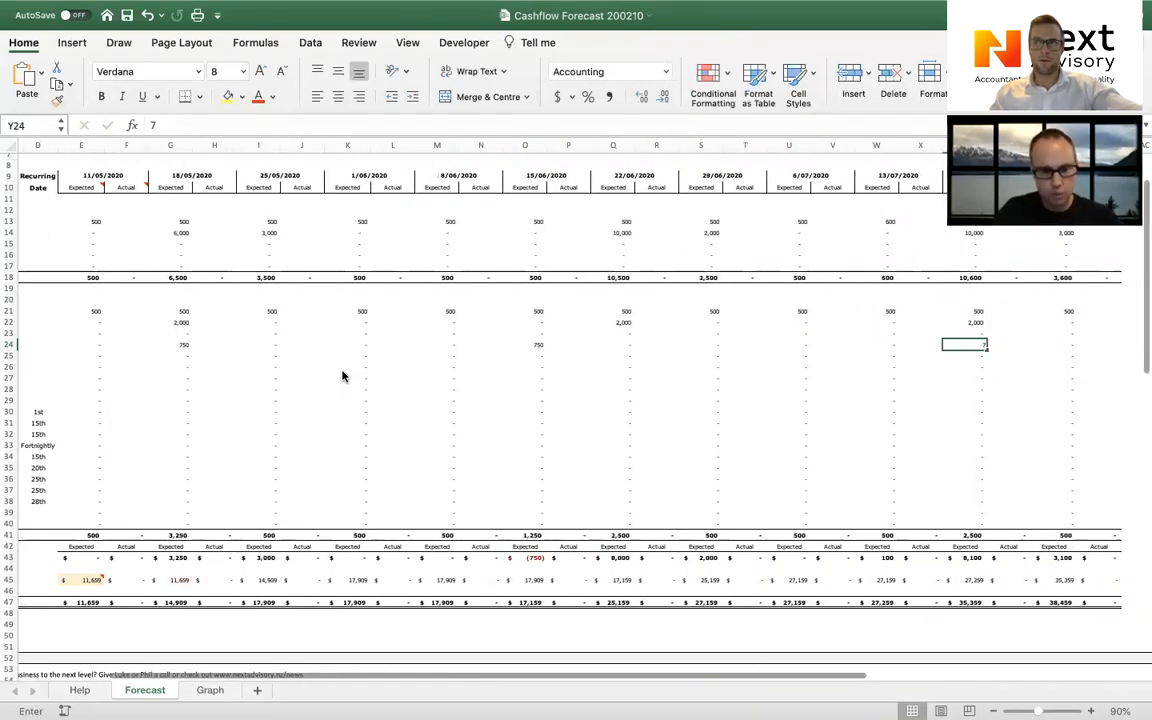
text(750)
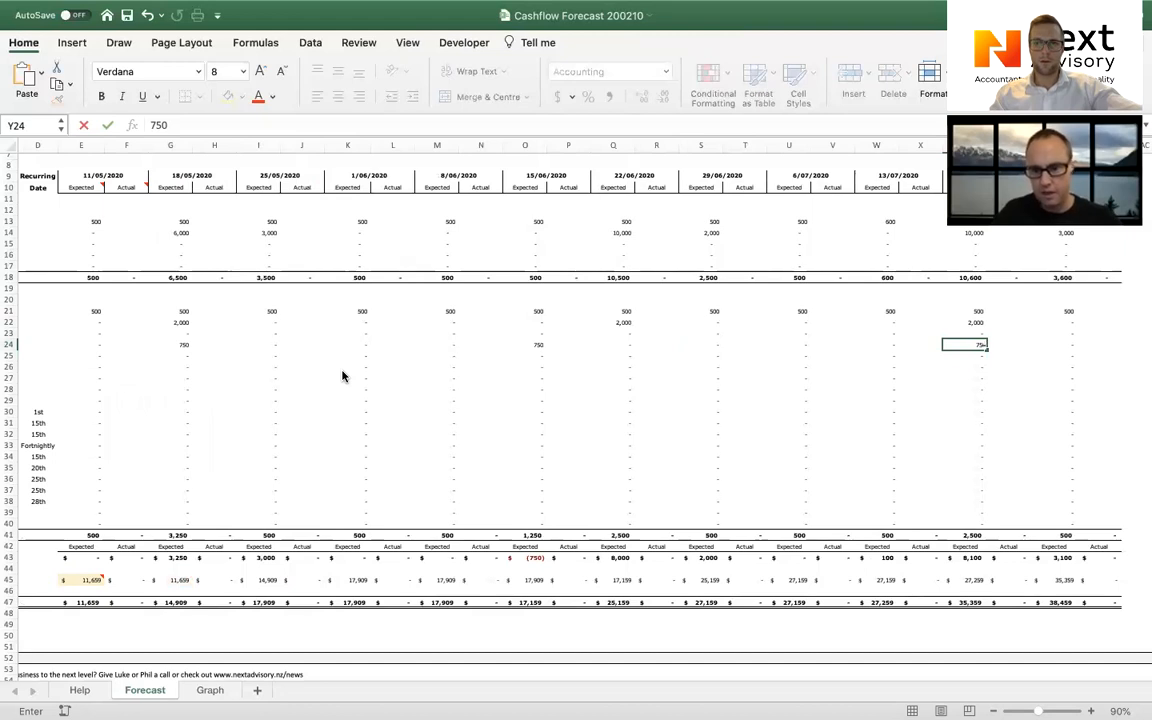
key(Return)
scroll(204, 381, left, 5)
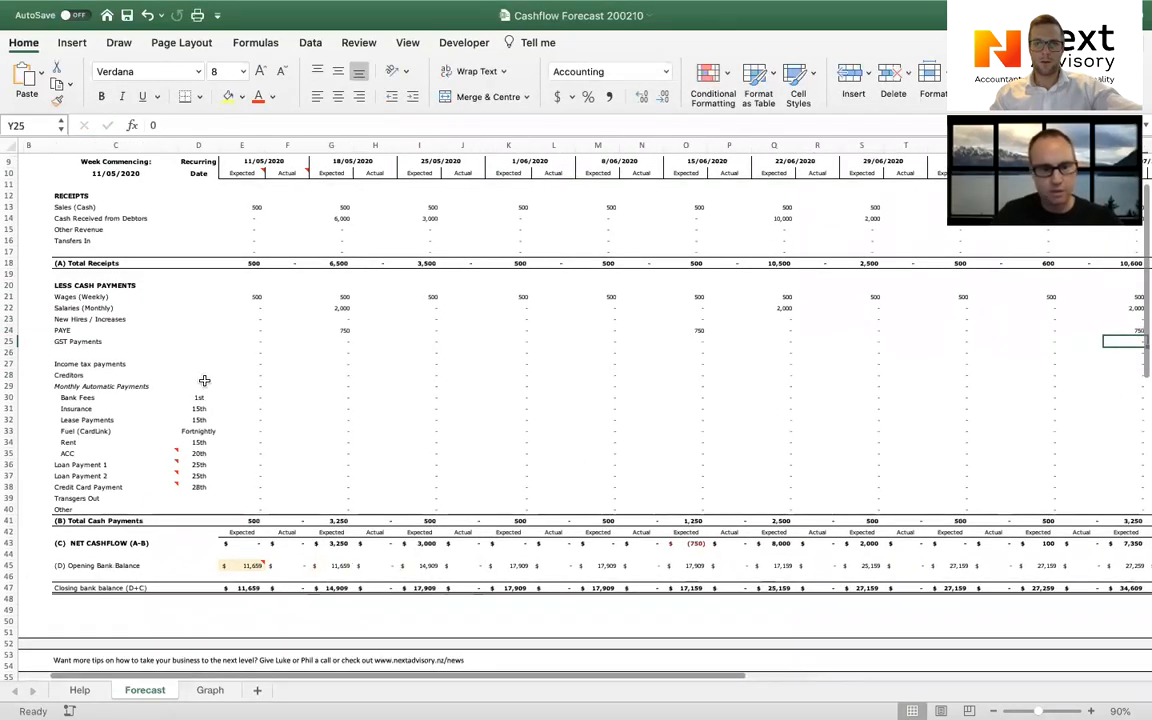
Enter an expected GST Payments amount of 2000 for the week of 22/06/2020.
scroll(204, 381, up, 1)
key(Up)
key(Left)
key(Left)
key(Left)
key(Left)
key(Left)
key(Left)
key(Left)
key(Left)
key(Left)
key(Left)
key(Left)
key(Left)
key(Left)
key(Left)
key(Left)
key(Left)
key(Left)
key(Left)
key(Left)
key(Left)
key(Left)
key(Left)
key(Down)
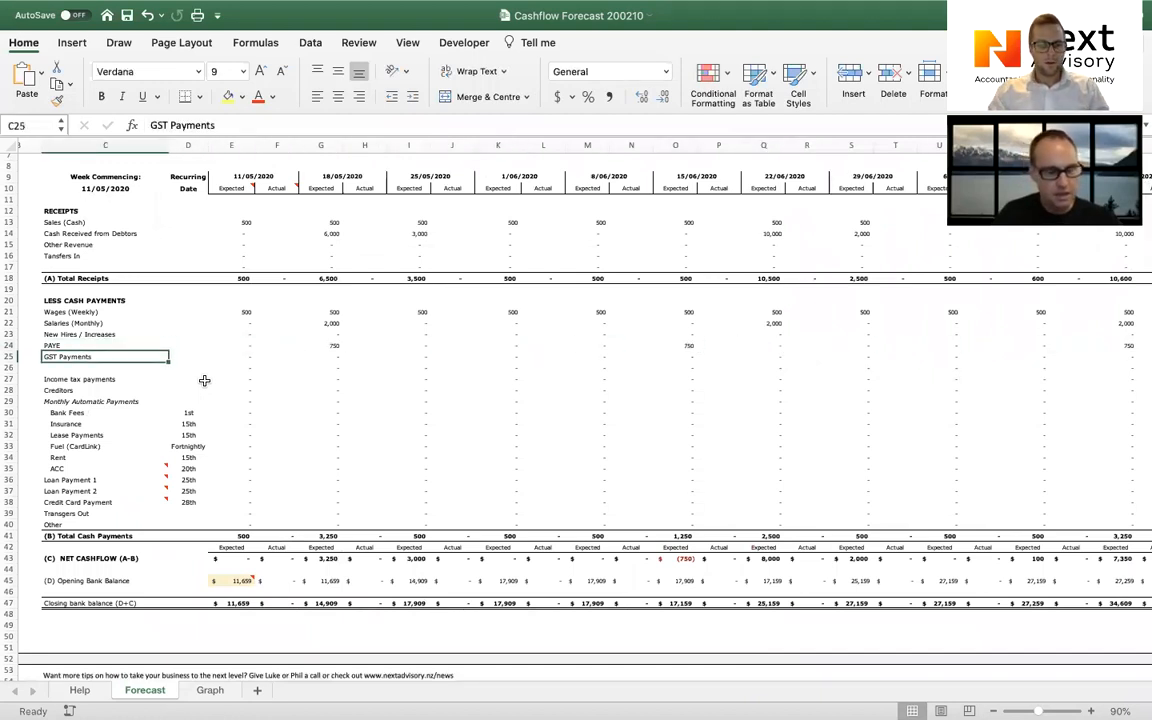
key(Right)
key(Right)
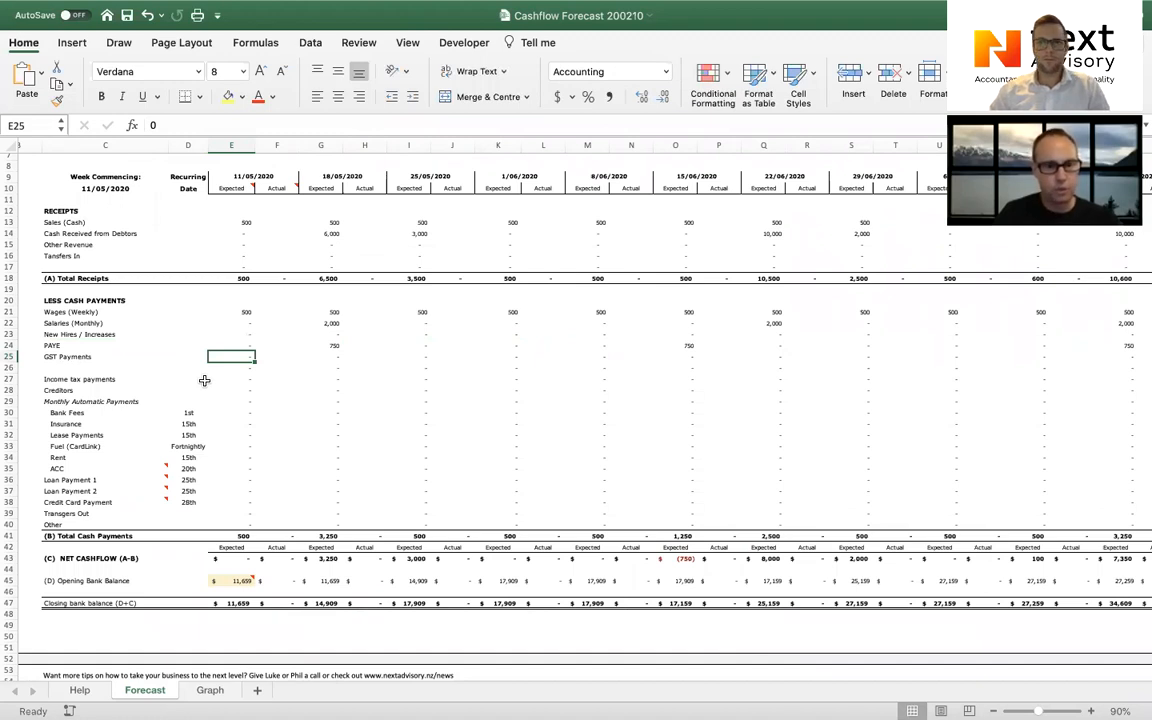
key(Right)
key(Right)
key(Right)
key(Right)
key(Right)
key(Right)
key(Right)
key(Right)
key(Right)
key(Right)
key(Right)
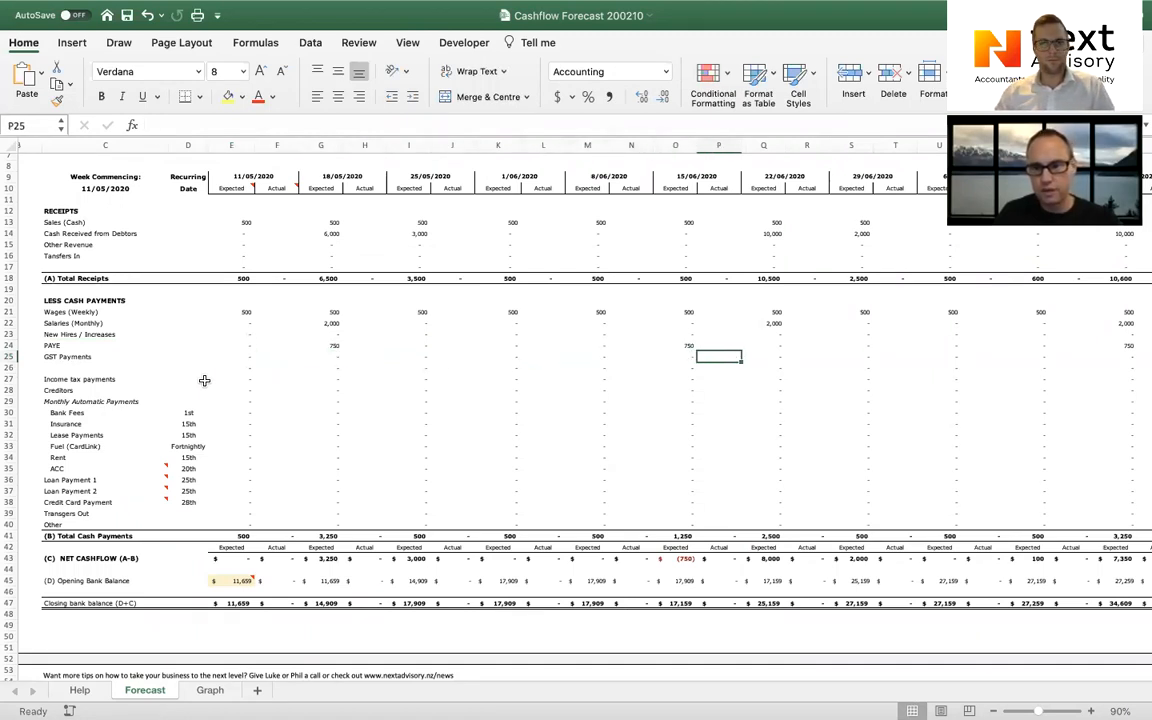
key(Right)
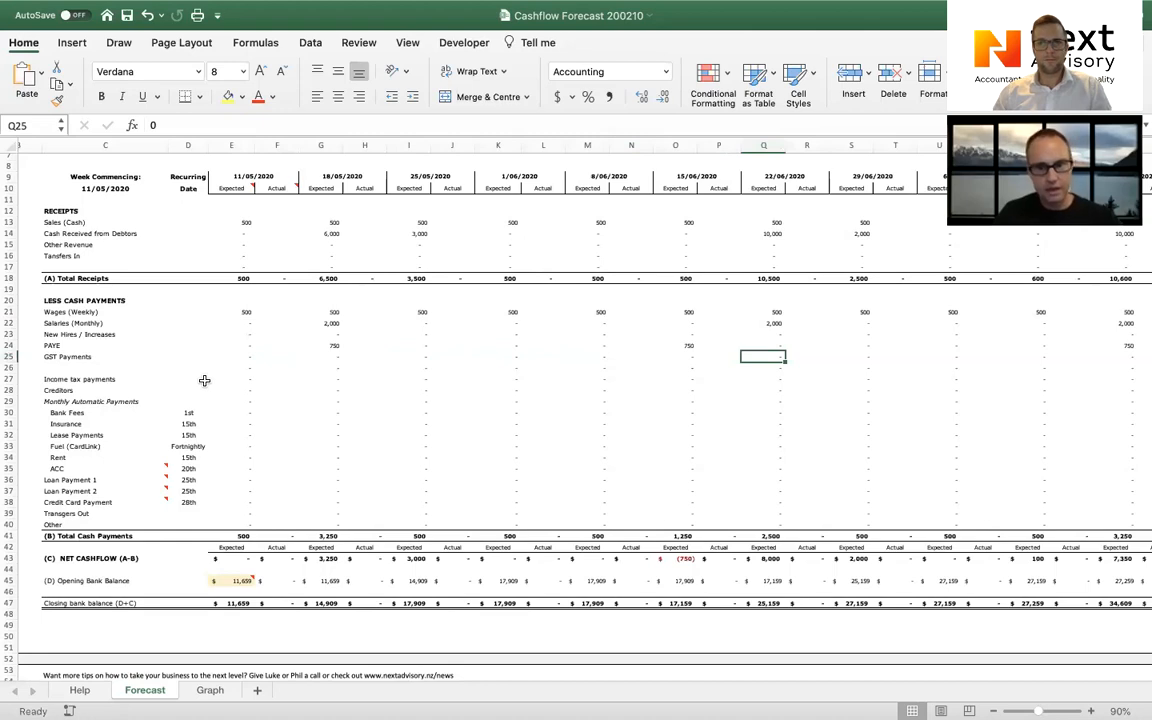
text(2000)
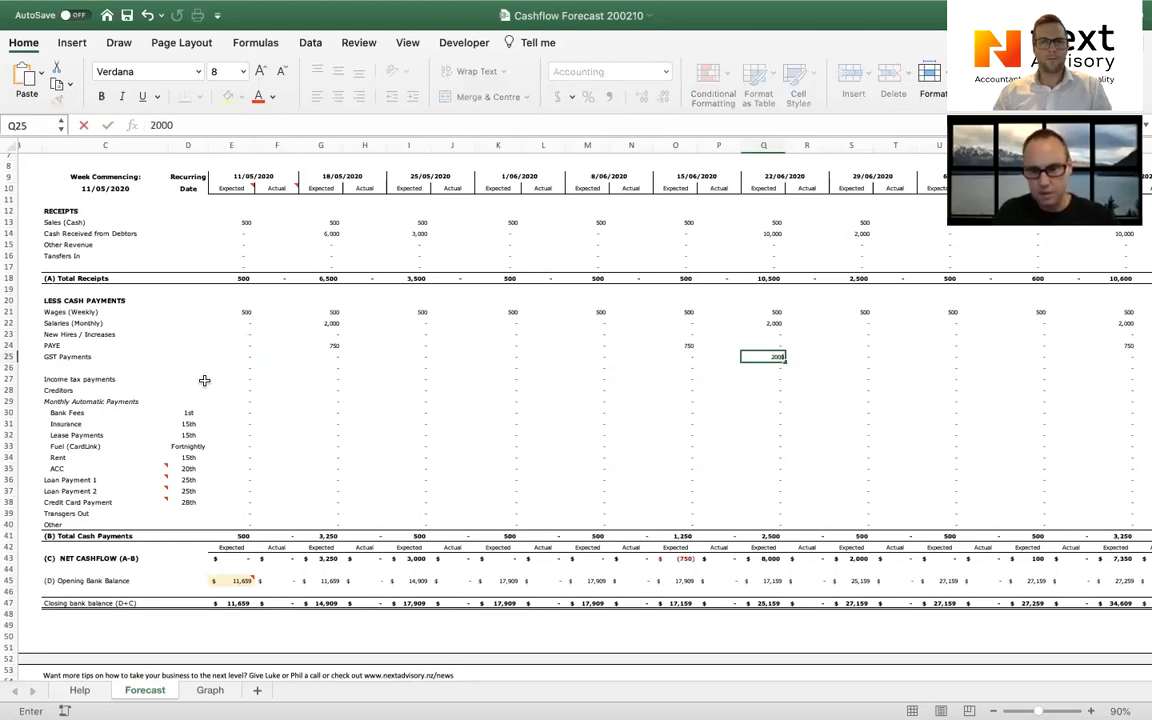
key(Right)
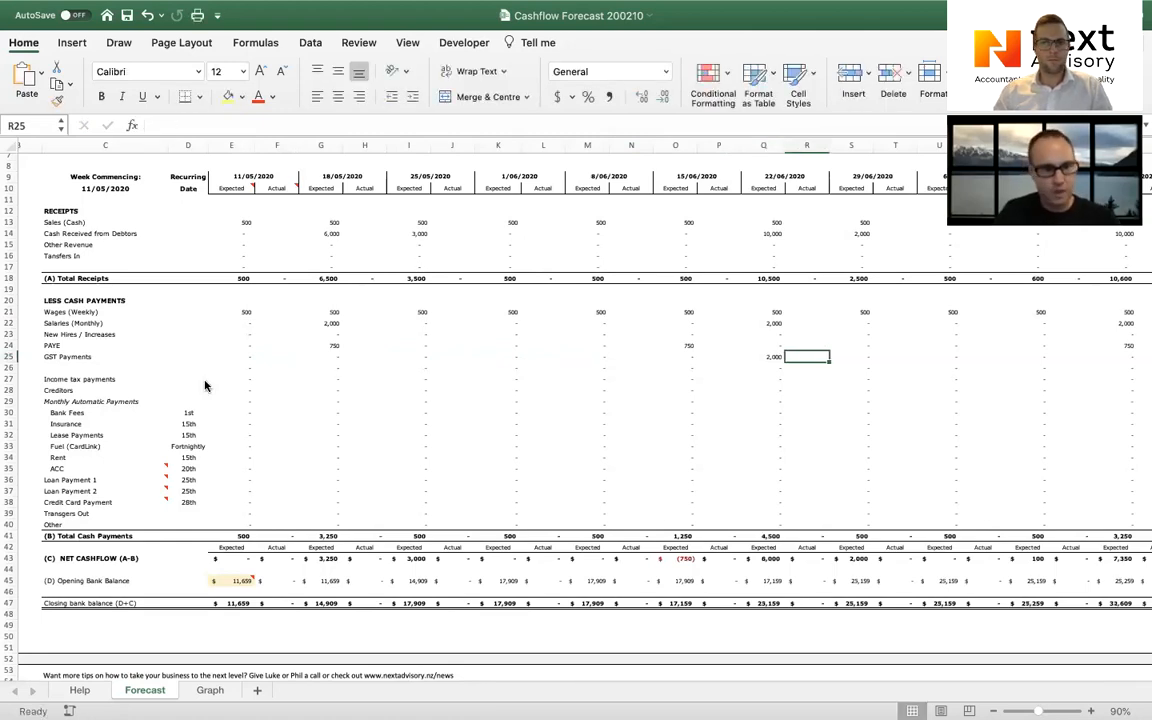
Look along the GST Payments row through the remaining forecast weeks after 22/06/2020.
key(Right)
key(Right)
key(Right)
key(Right)
key(Right)
key(Right)
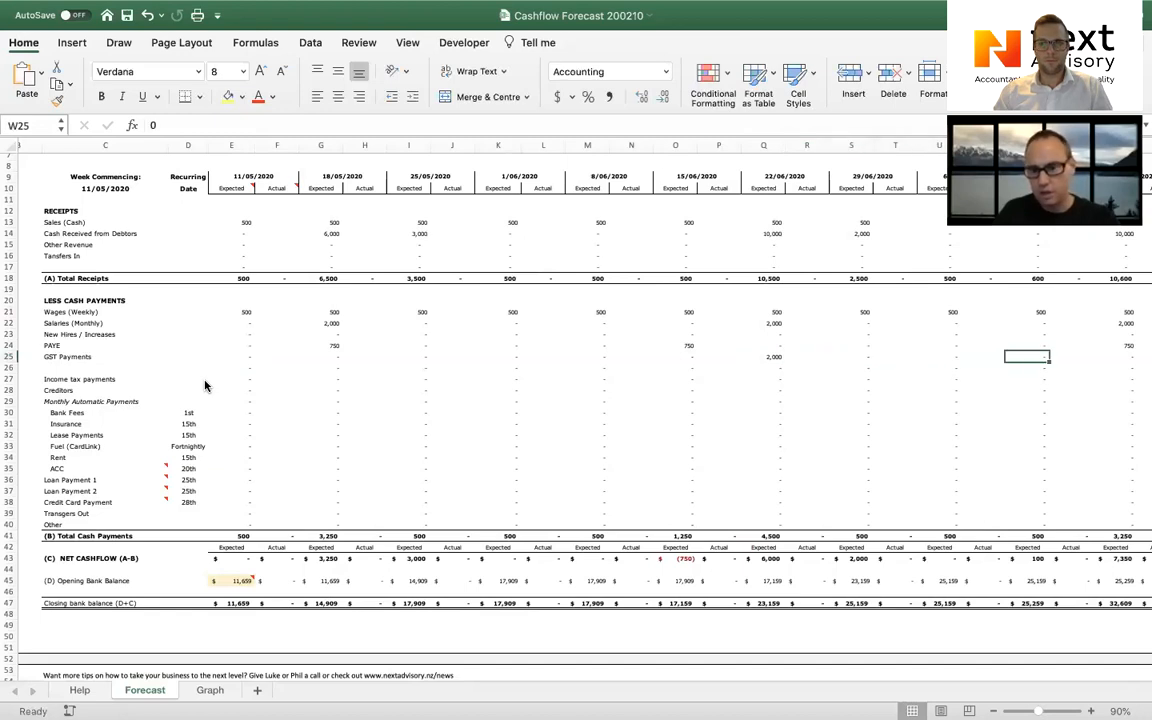
key(Right)
key(Right)
key(Right)
key(Right)
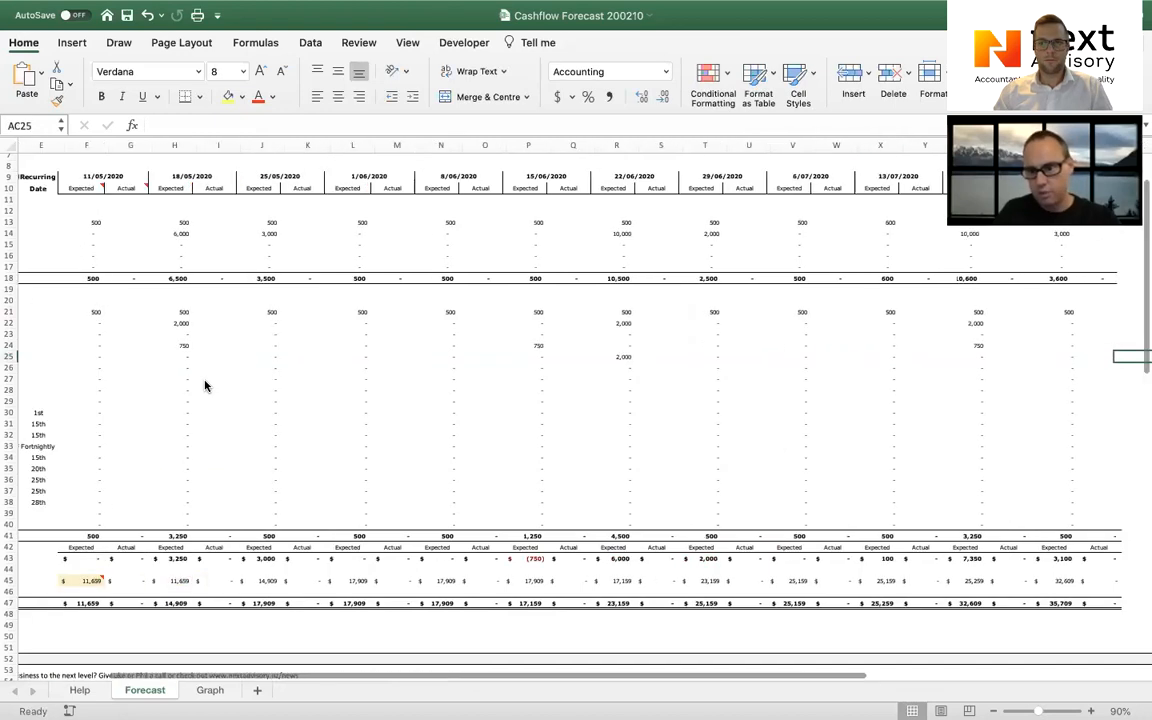
Enter an expected Creditors payment of 5000 for the week of 25/05/2020.
key(Left)
key(Left)
key(Left)
key(Left)
key(Left)
key(Left)
key(Left)
key(Left)
key(Left)
key(Left)
key(Left)
key(Left)
key(Left)
key(Left)
key(Left)
key(Left)
key(Left)
key(Left)
key(Left)
key(Left)
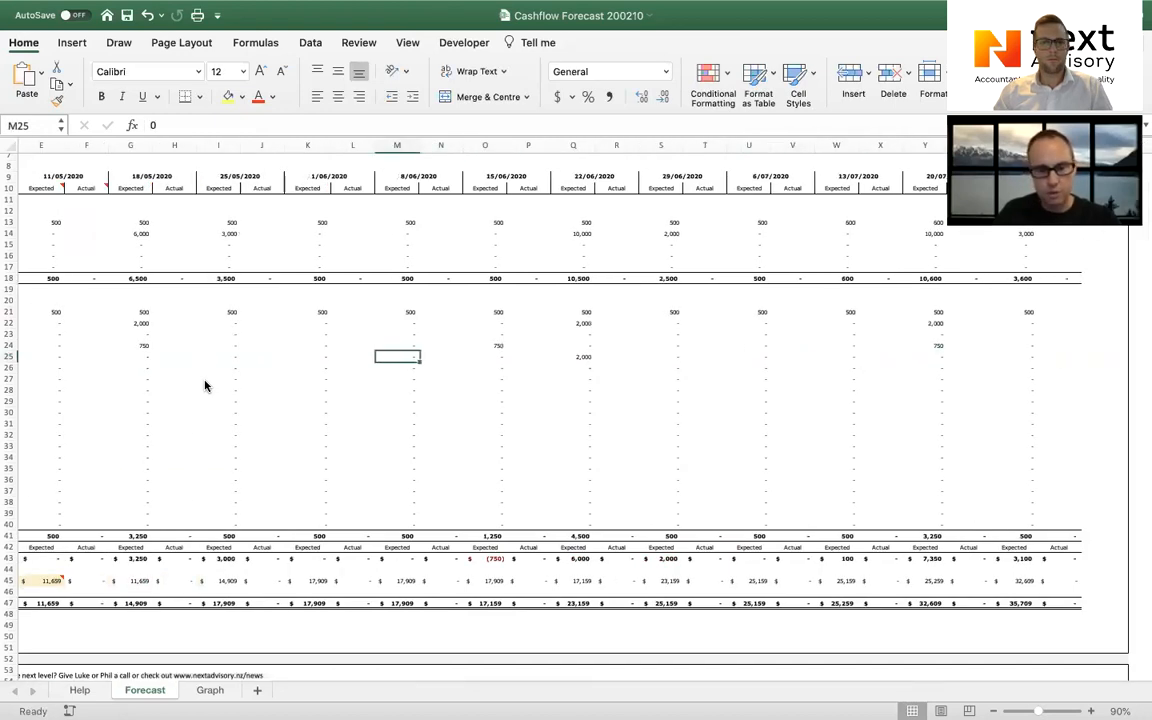
key(Left)
key(Left)
key(Left)
key(Left)
key(Left)
key(Left)
key(Down)
key(Down)
key(Down)
key(Down)
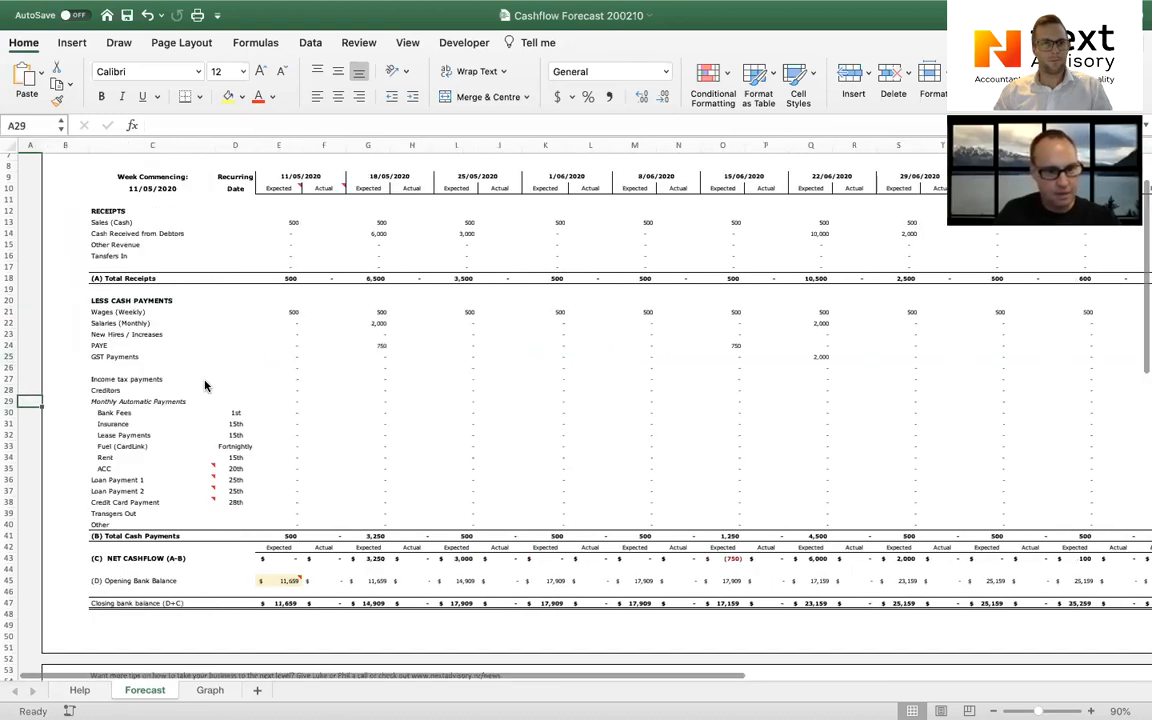
key(Right)
key(Right)
key(Right)
key(Right)
key(Up)
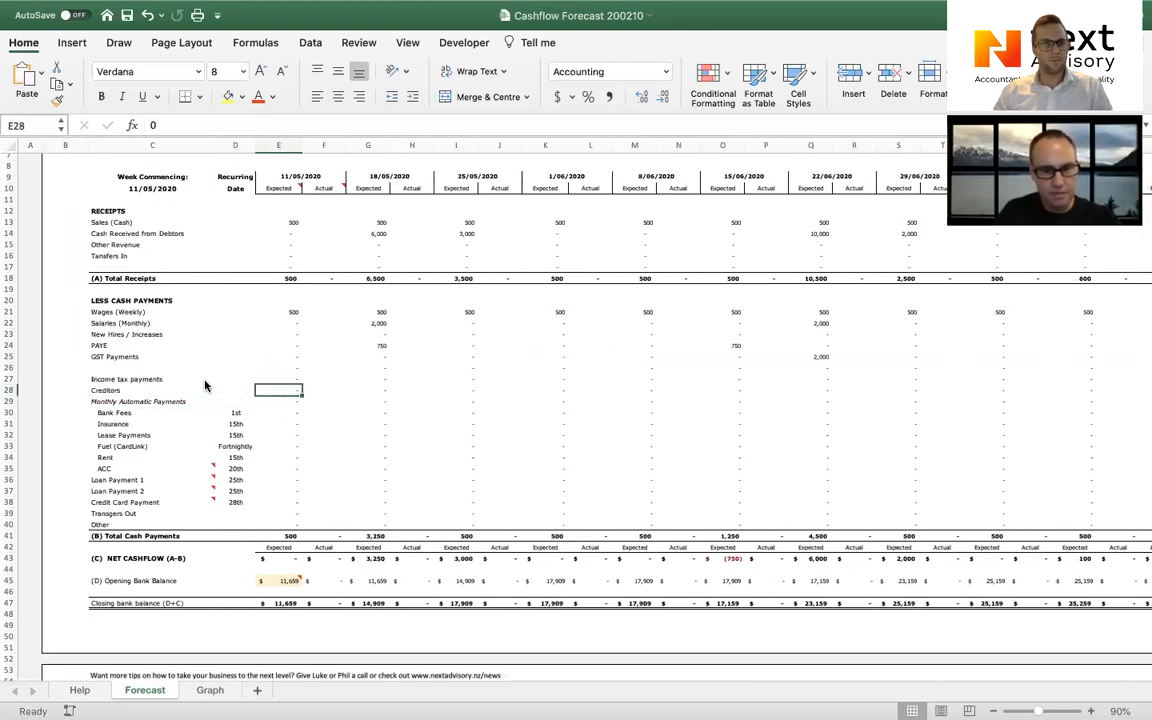
key(Right)
key(Right)
key(Right)
key(Right)
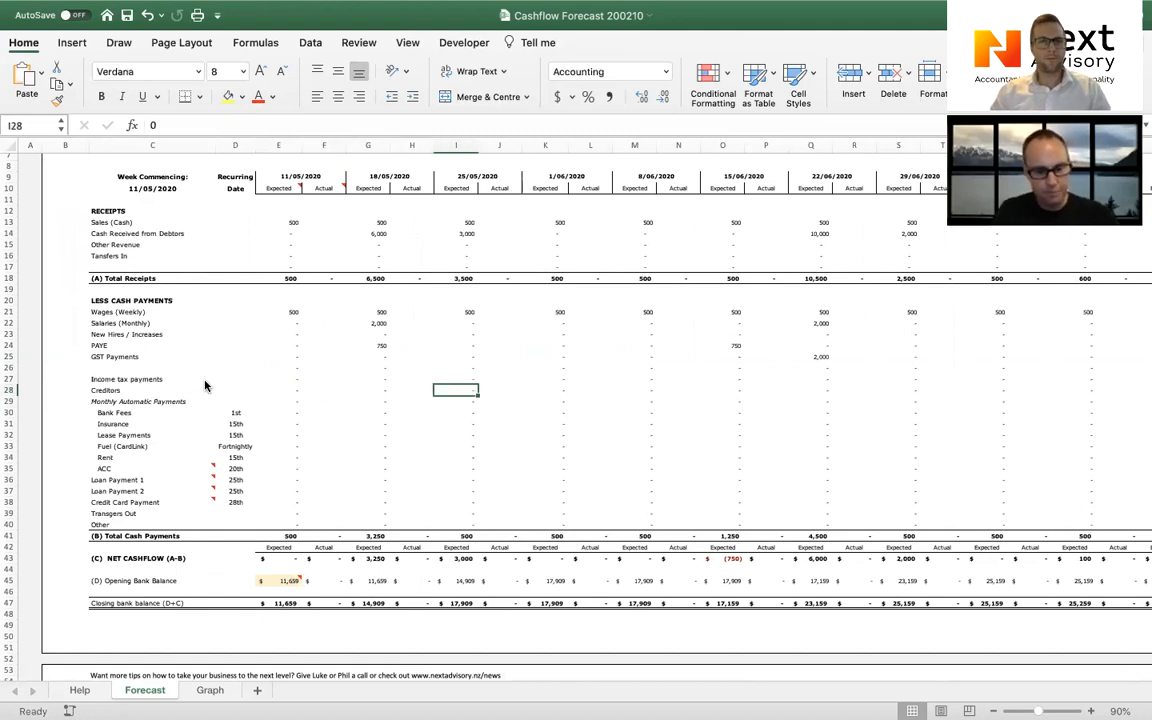
text(5000)
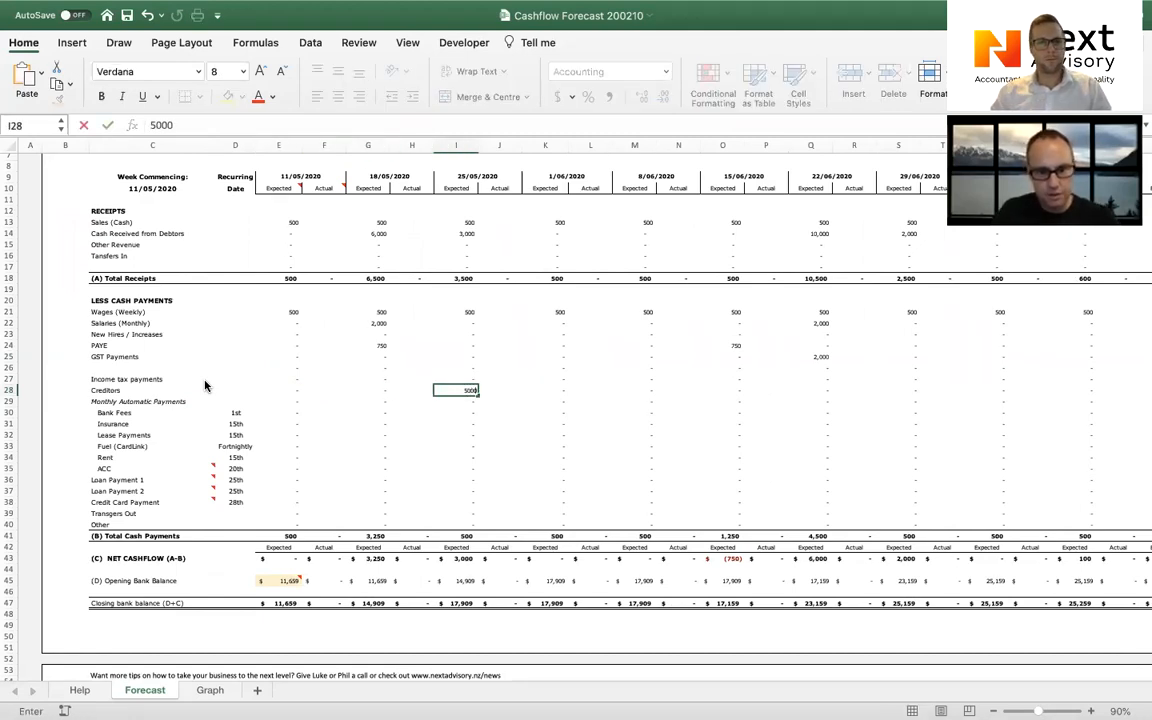
key(Right)
Enter an expected Creditors payment of 7000 for the week of 29/06/2020.
key(Right)
key(Right)
key(Right)
key(Right)
key(Right)
key(Right)
key(Right)
key(Right)
key(Right)
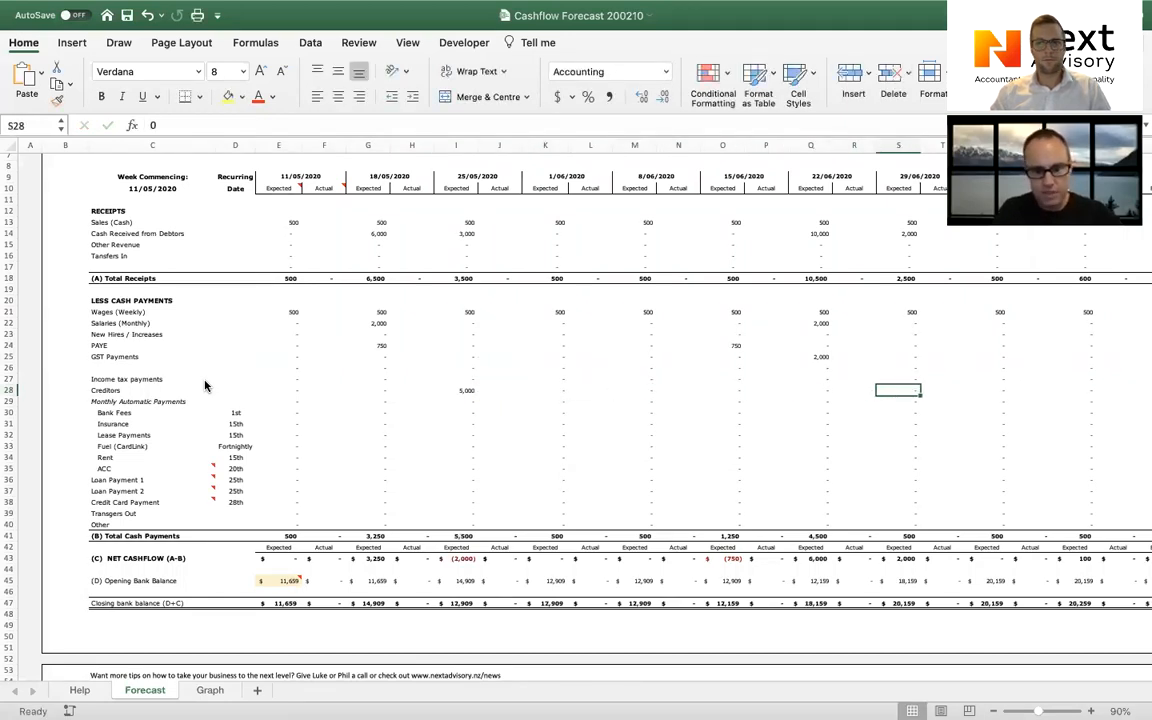
text(7000)
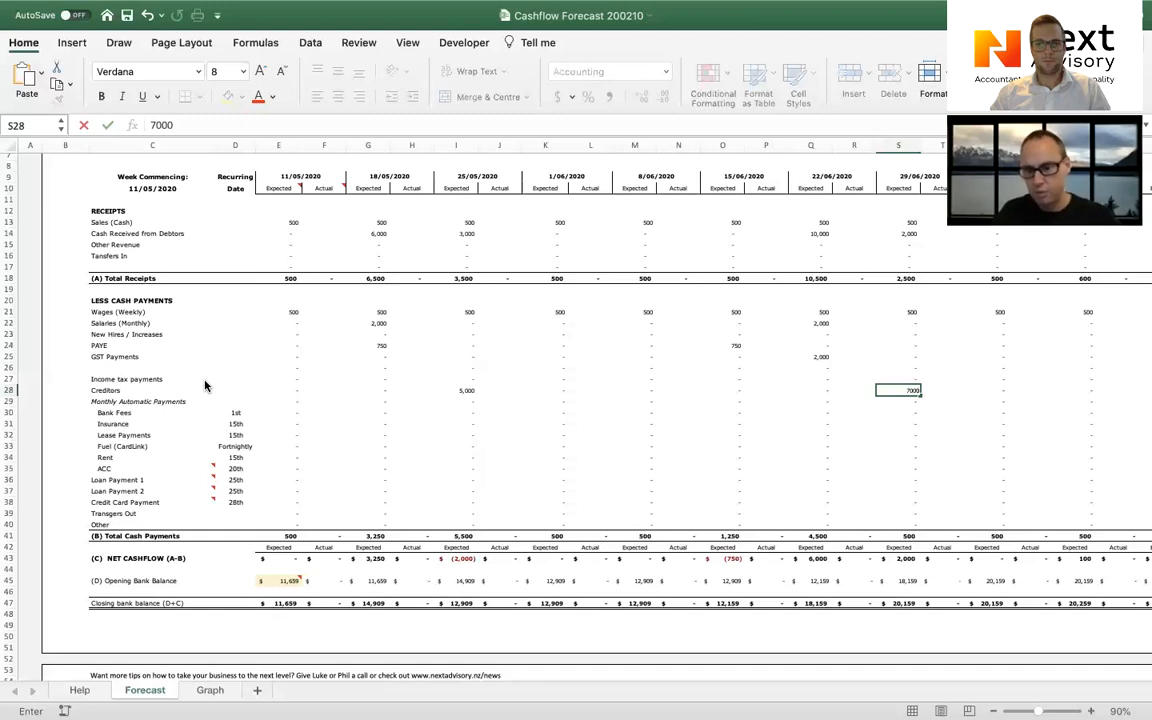
key(Right)
Enter an expected Creditors payment of 10000 for the final forecast week, the one after 20/07/2020.
key(Right)
key(Right)
key(Right)
key(Right)
key(Right)
key(Right)
key(Right)
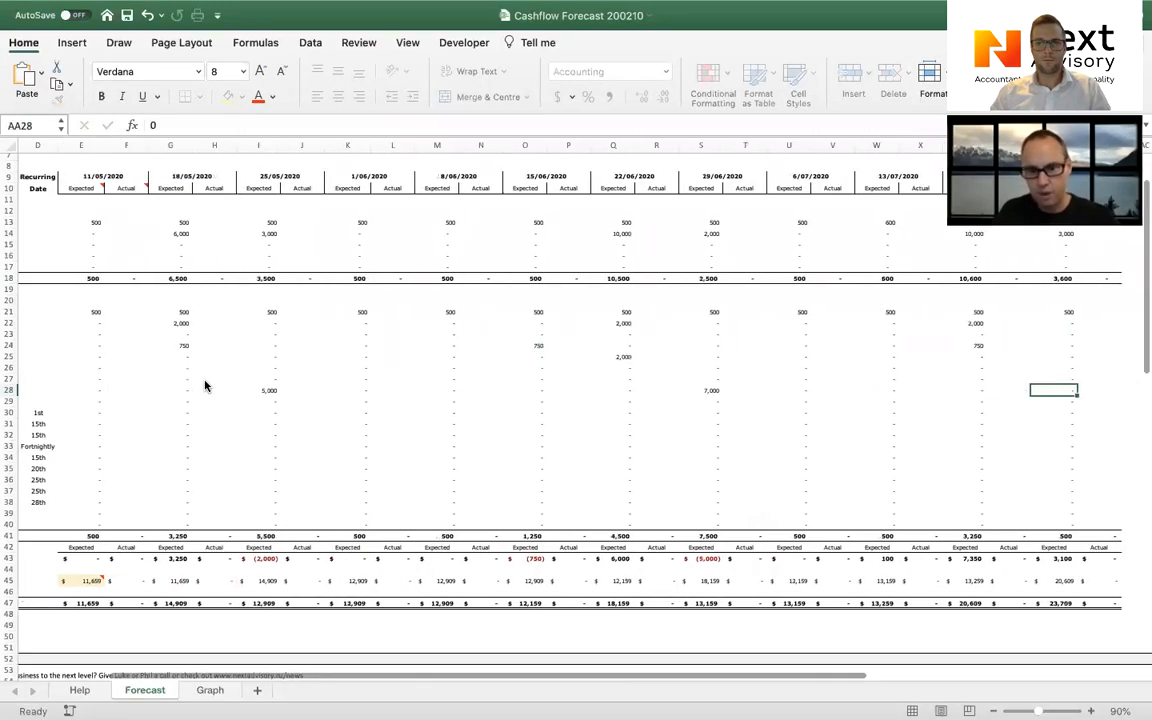
key(Right)
key(Left)
key(Left)
key(Left)
key(Right)
key(Right)
text(10,00)
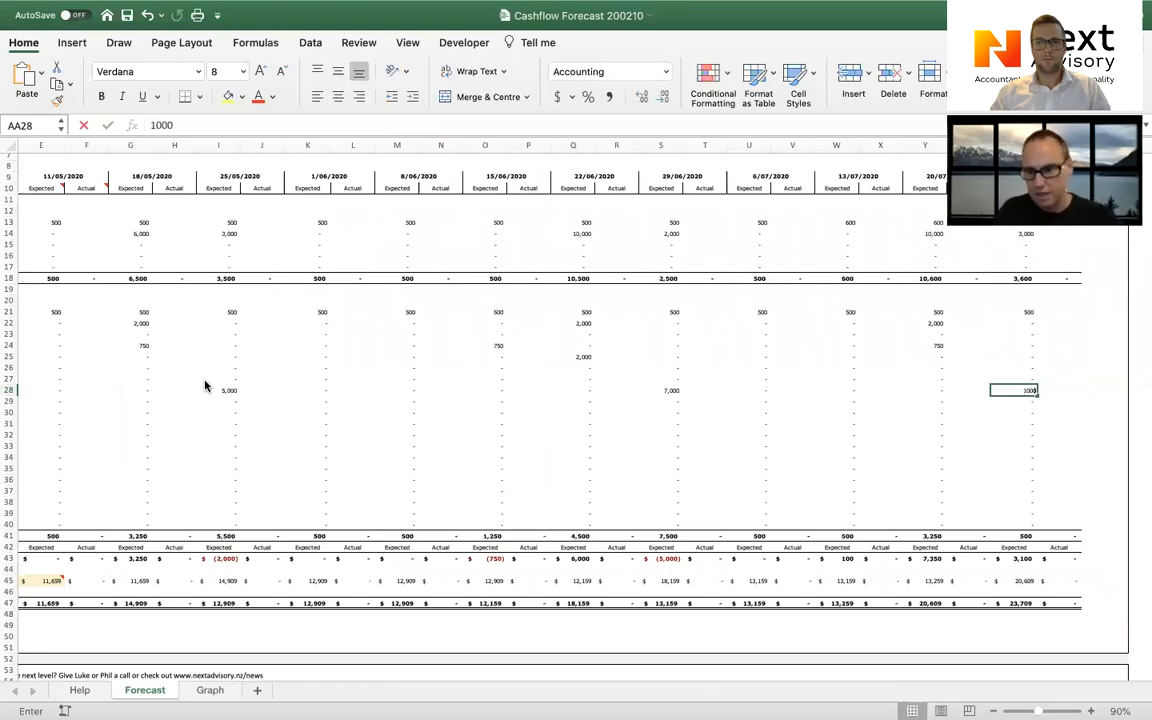
text(0)
key(Return)
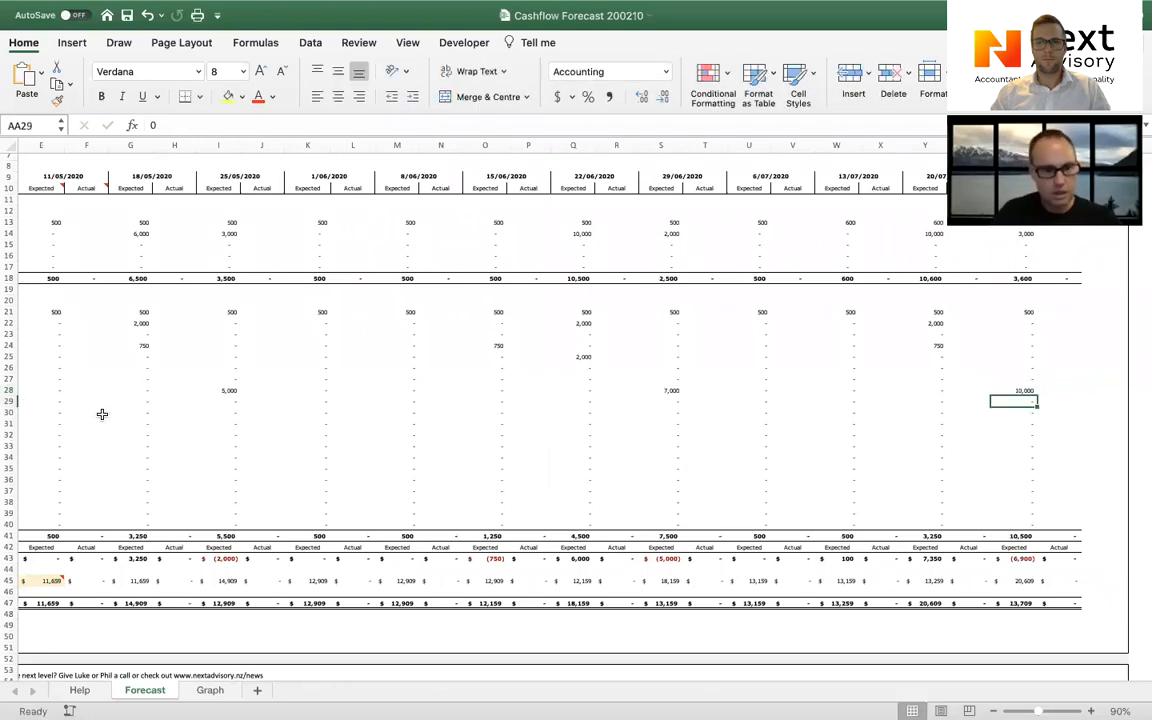
Enter expected Lease Payments of 500 for the week of 11/05/2020.
scroll(102, 413, left, 10)
scroll(102, 413, left, 2)
scroll(102, 413, down, 1)
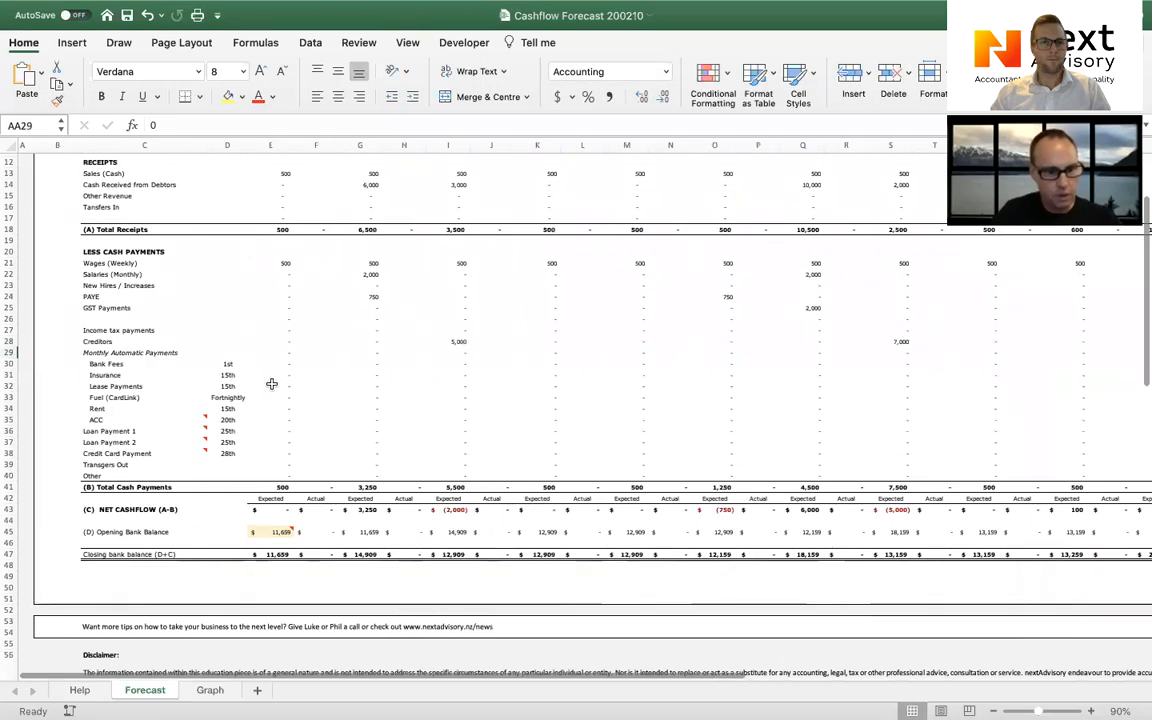
click(298, 386)
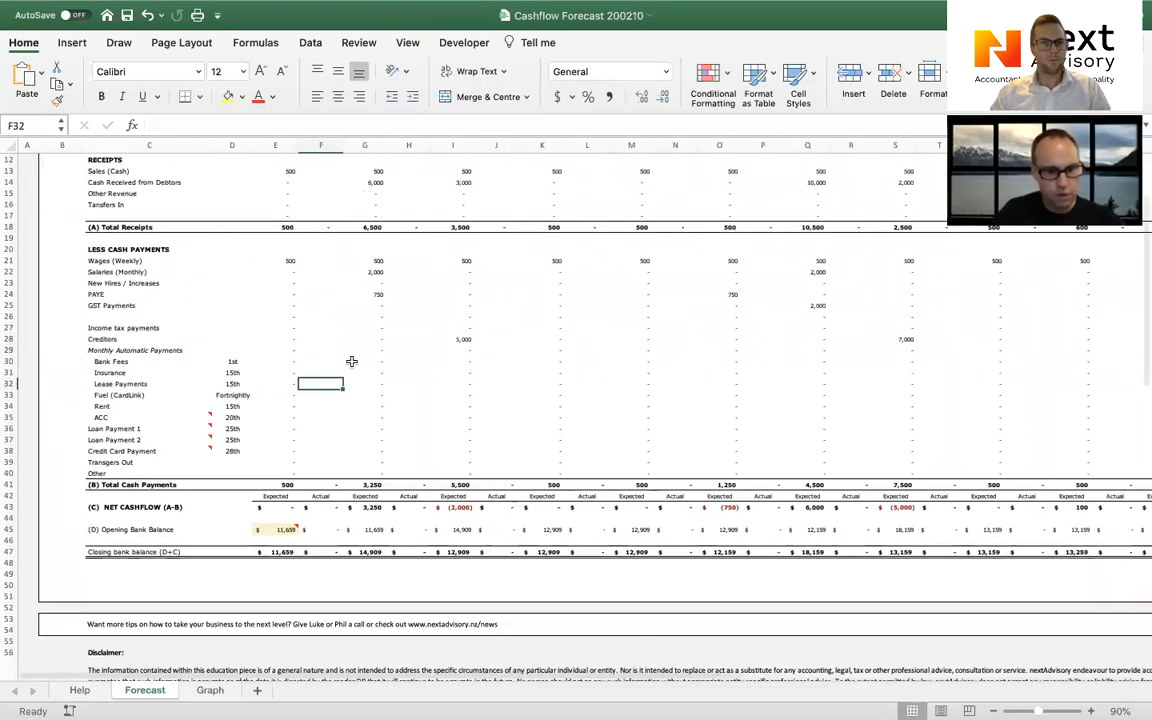
scroll(352, 361, up, 3)
key(Left)
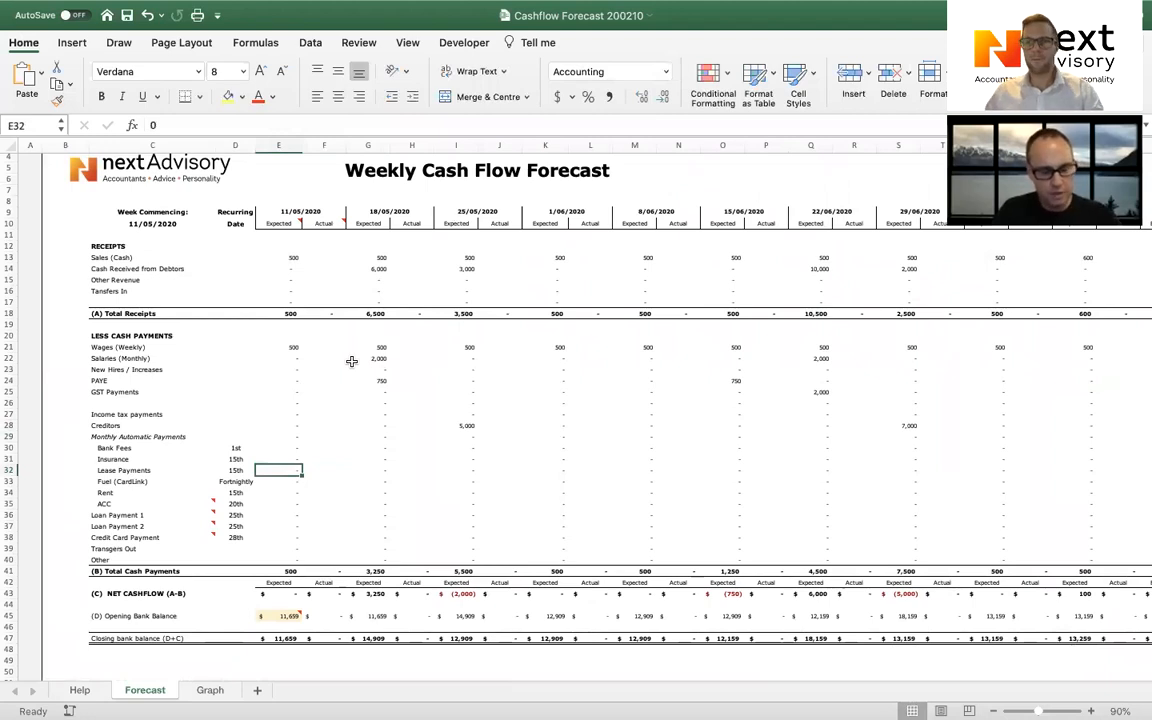
text(500)
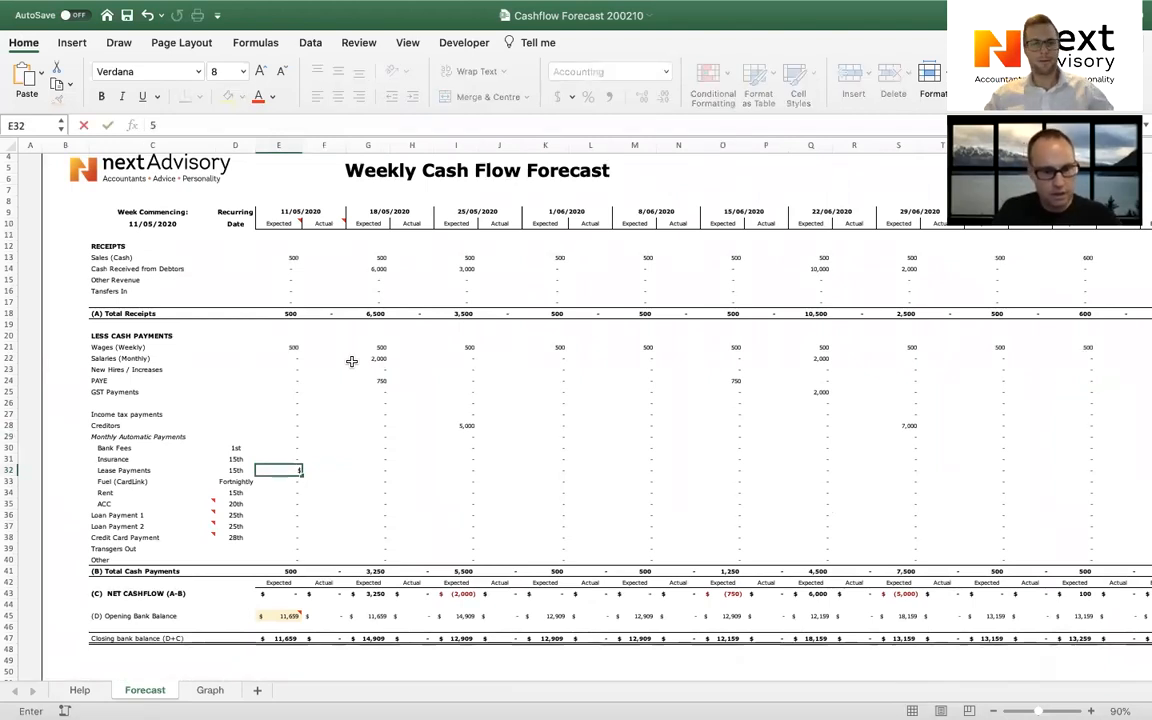
key(Right)
Enter expected Lease Payments of 500 for the week of 15/06/2020.
key(Right)
key(Right)
key(Right)
key(Right)
key(Right)
key(Right)
key(Right)
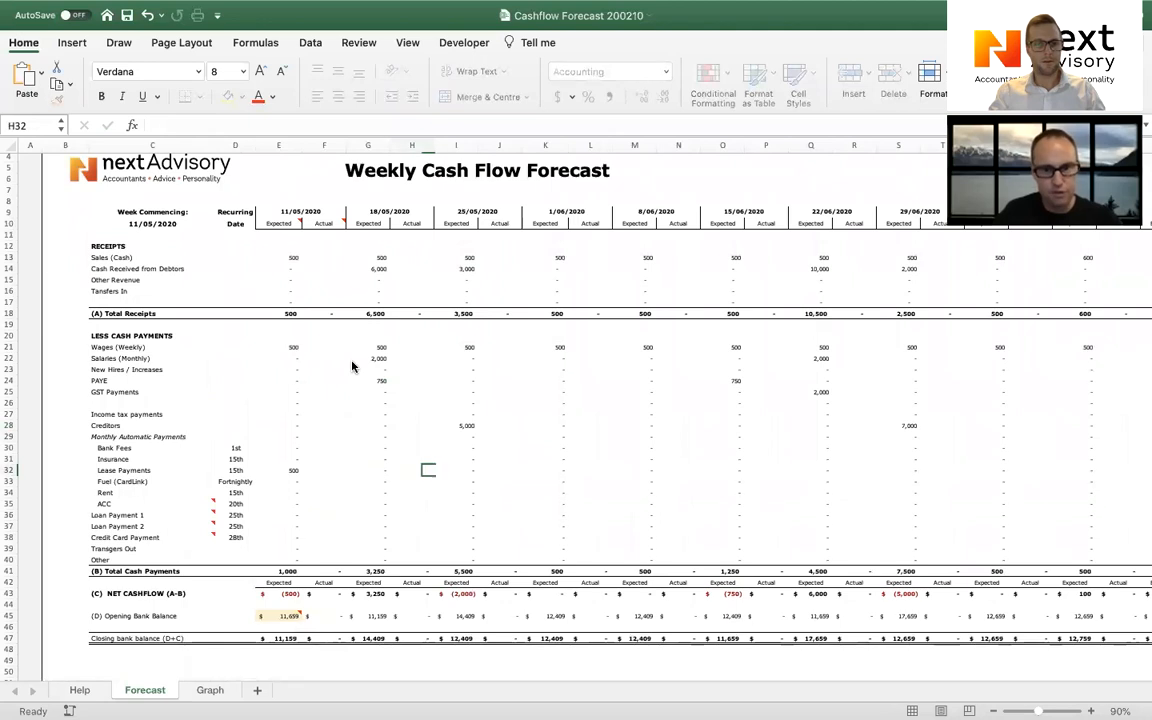
key(Right)
key(Right)
text(5000)
key(Return)
key(Up)
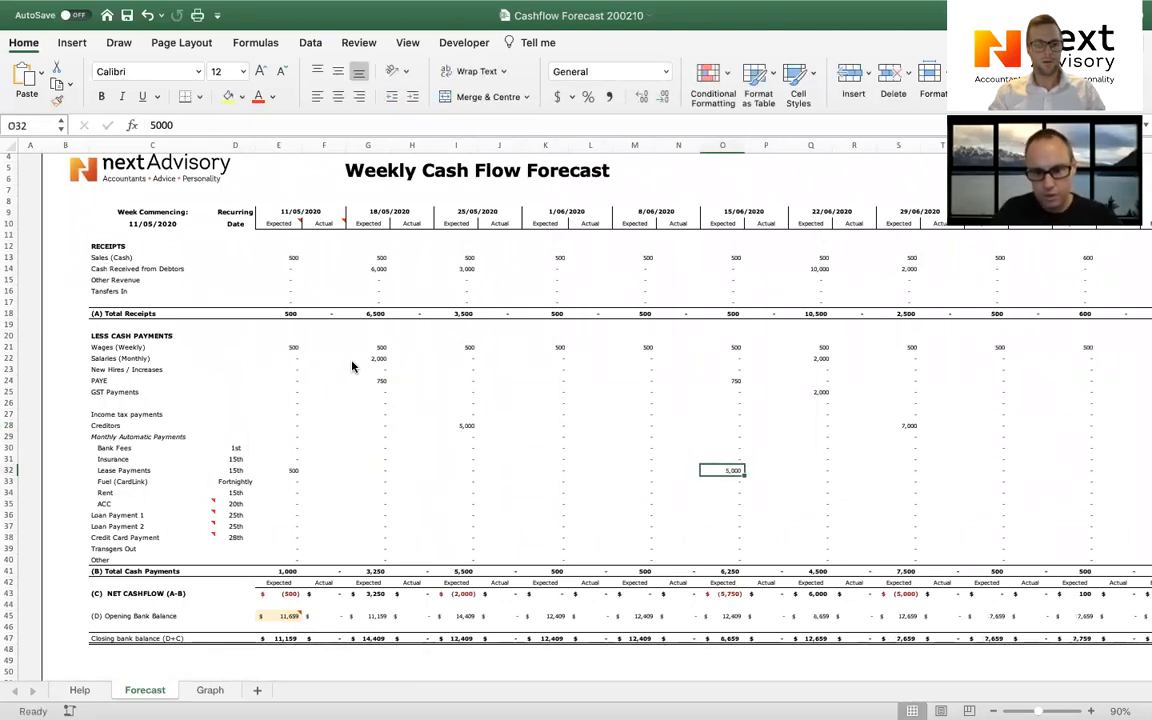
text(500)
key(Tab)
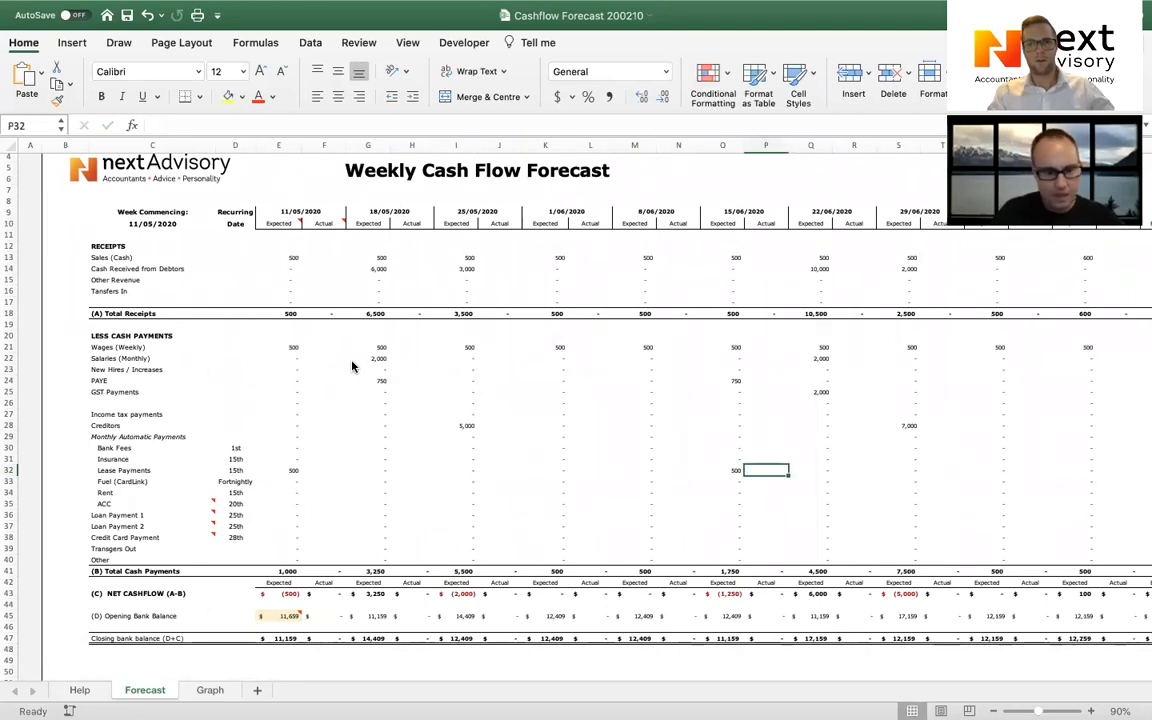
View the cash flow line on the Graph sheet and return to the Forecast sheet.
click(209, 691)
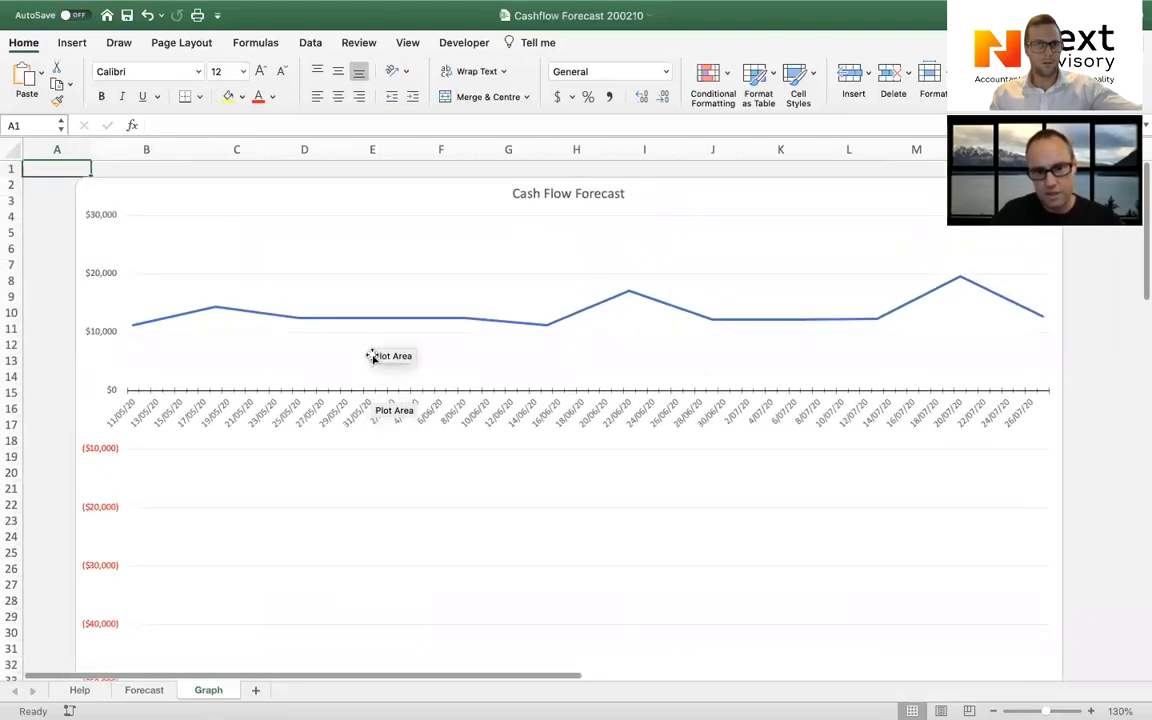
click(143, 691)
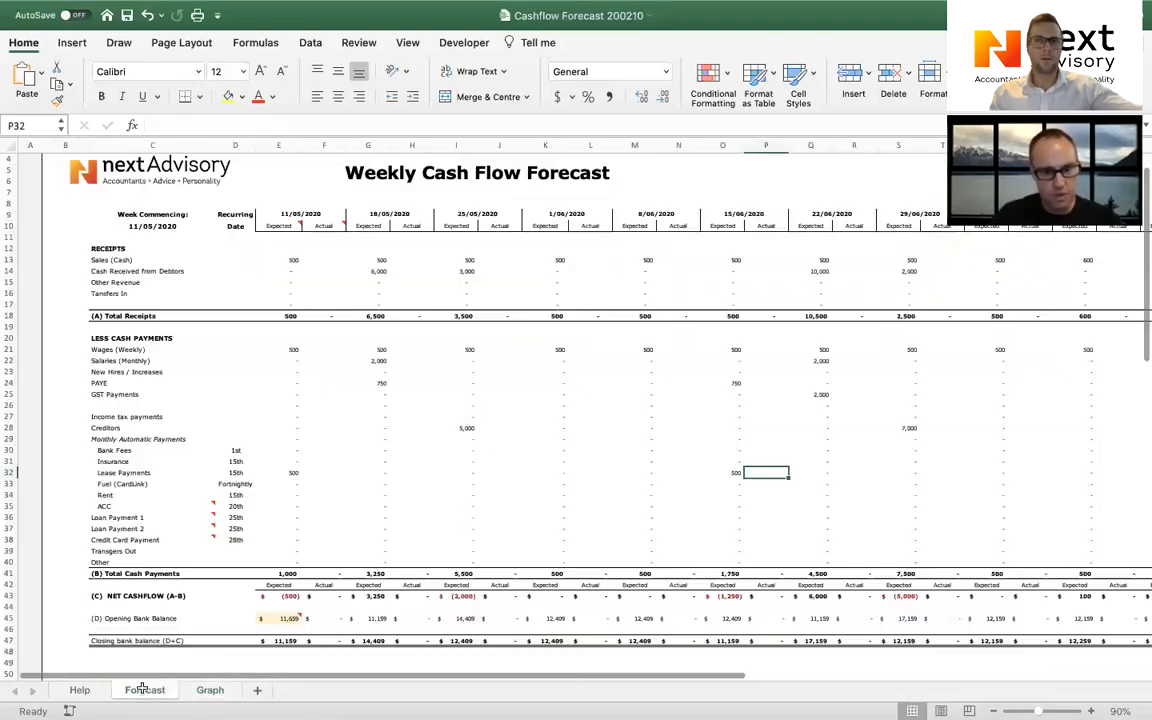
scroll(457, 440, down, 2)
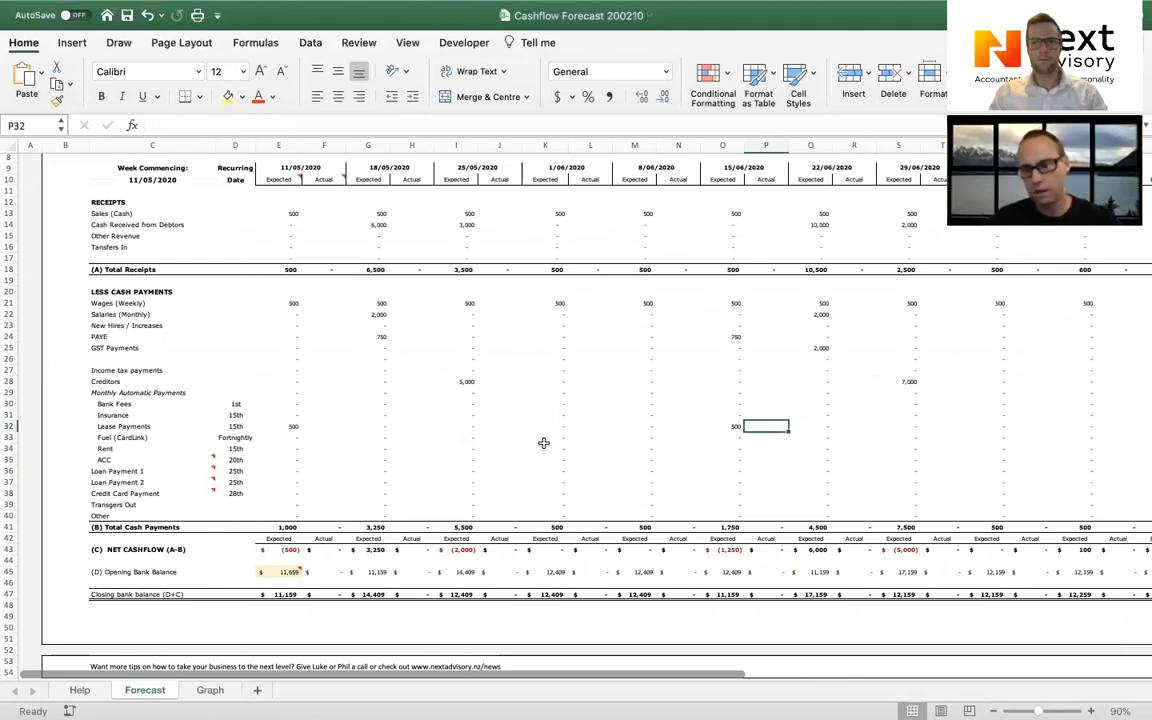
Enter expected New Hires / Increases payments of 500 for the weeks of 8/06/2020 and 15/06/2020.
click(161, 326)
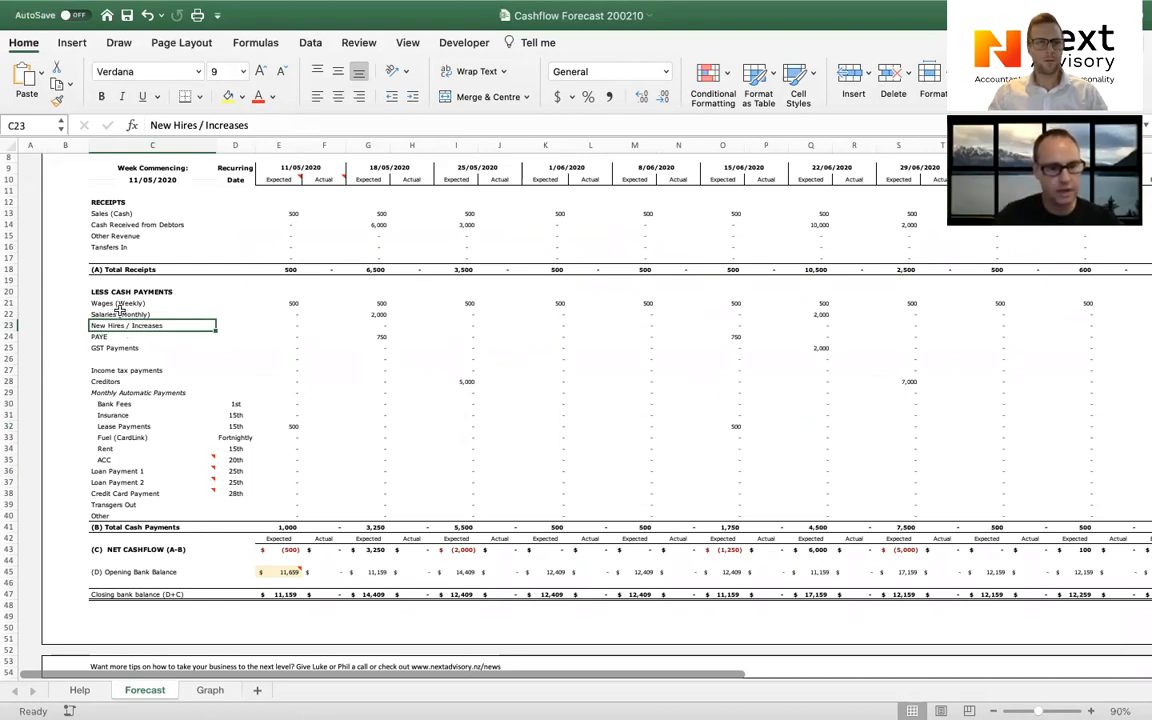
key(Right)
key(Right)
key(Right)
key(Right)
key(Right)
key(Right)
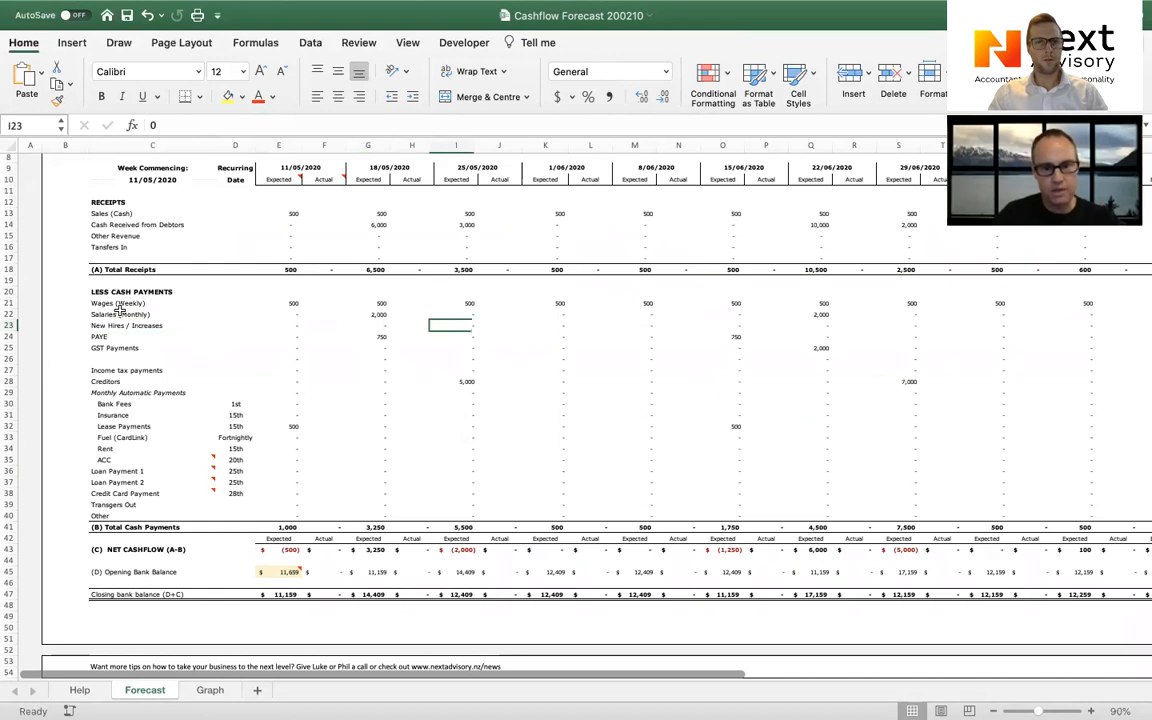
key(Right)
key(Right)
key(Right)
key(Right)
key(Right)
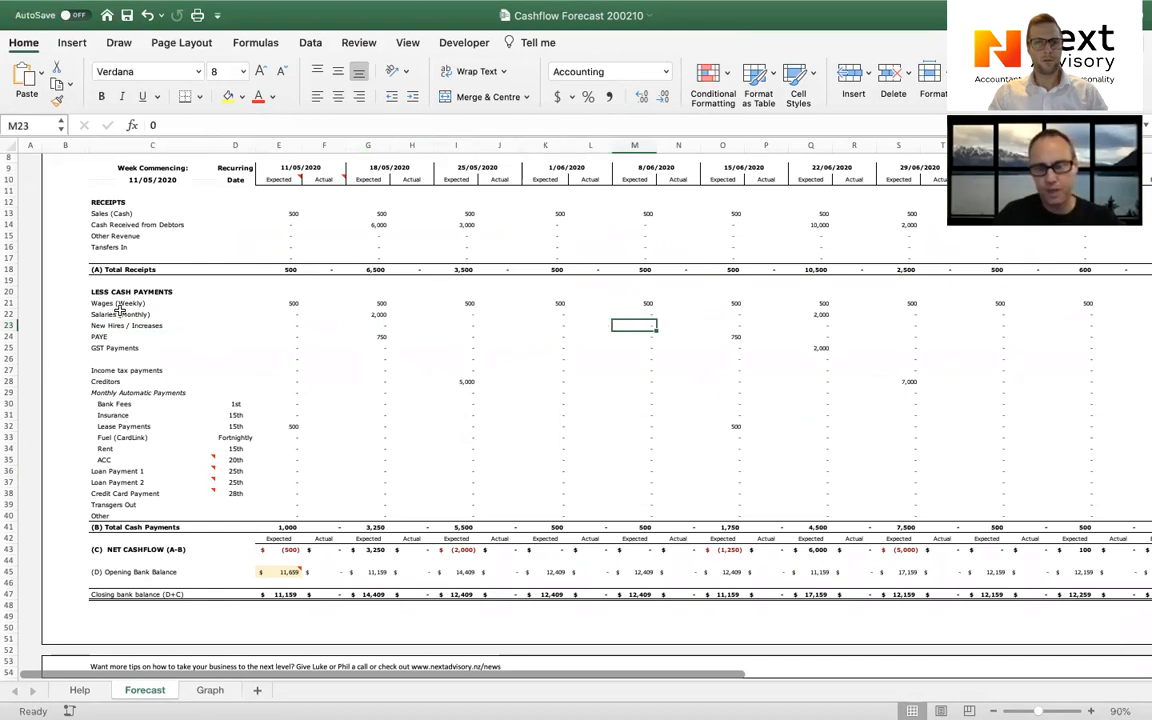
key(Right)
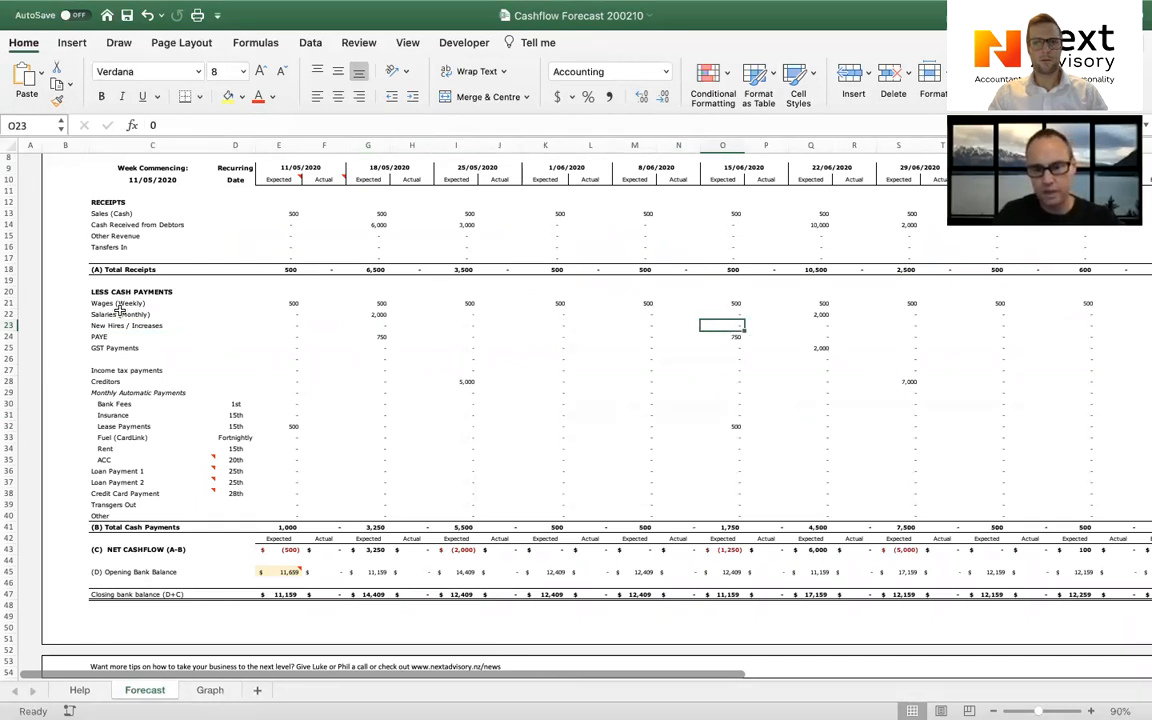
key(Left)
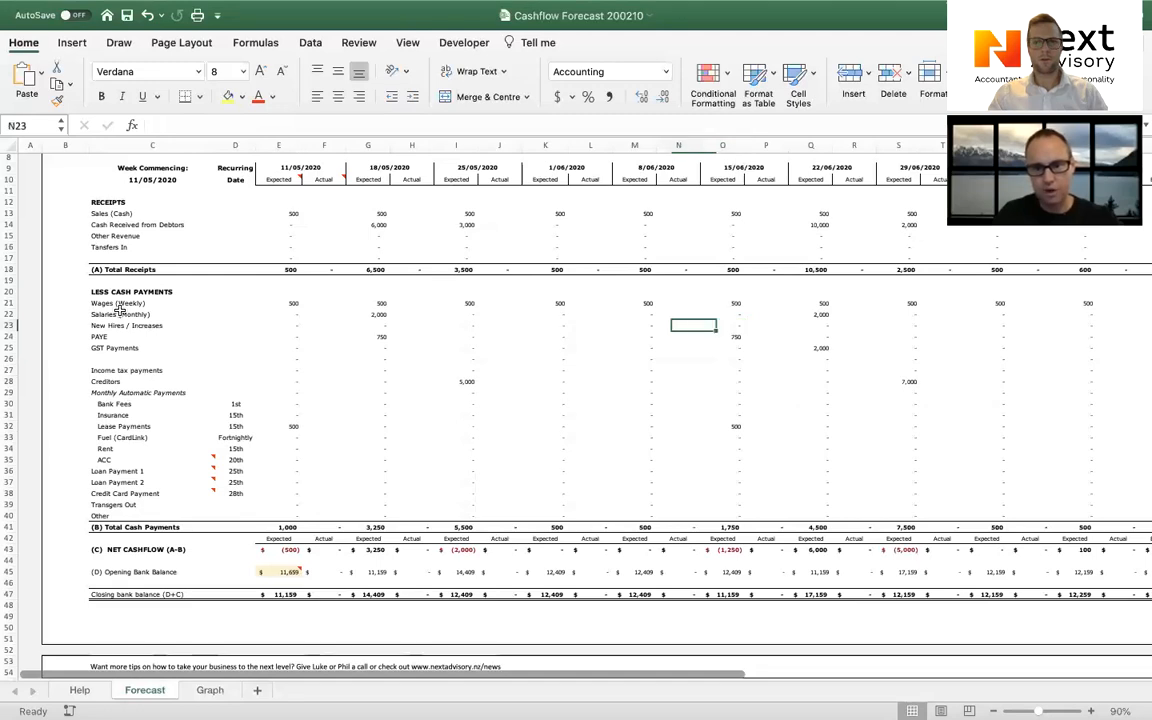
key(Left)
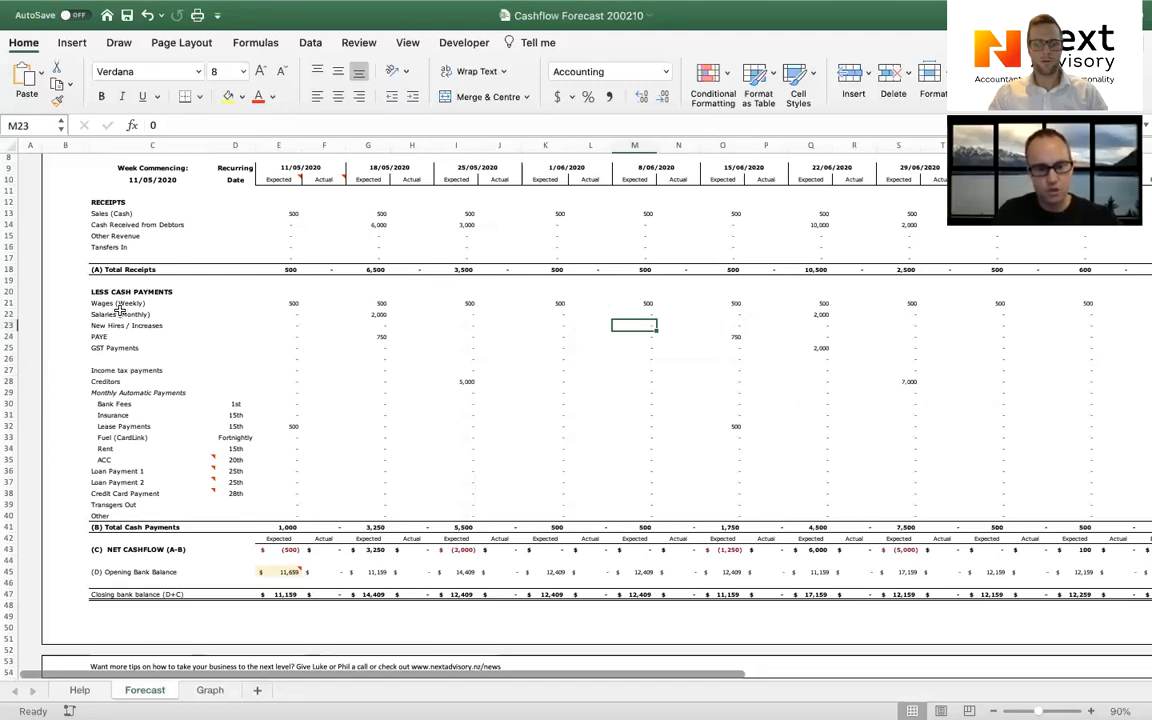
text(500)
key(Right)
key(Right)
text(500)
key(Right)
key(Right)
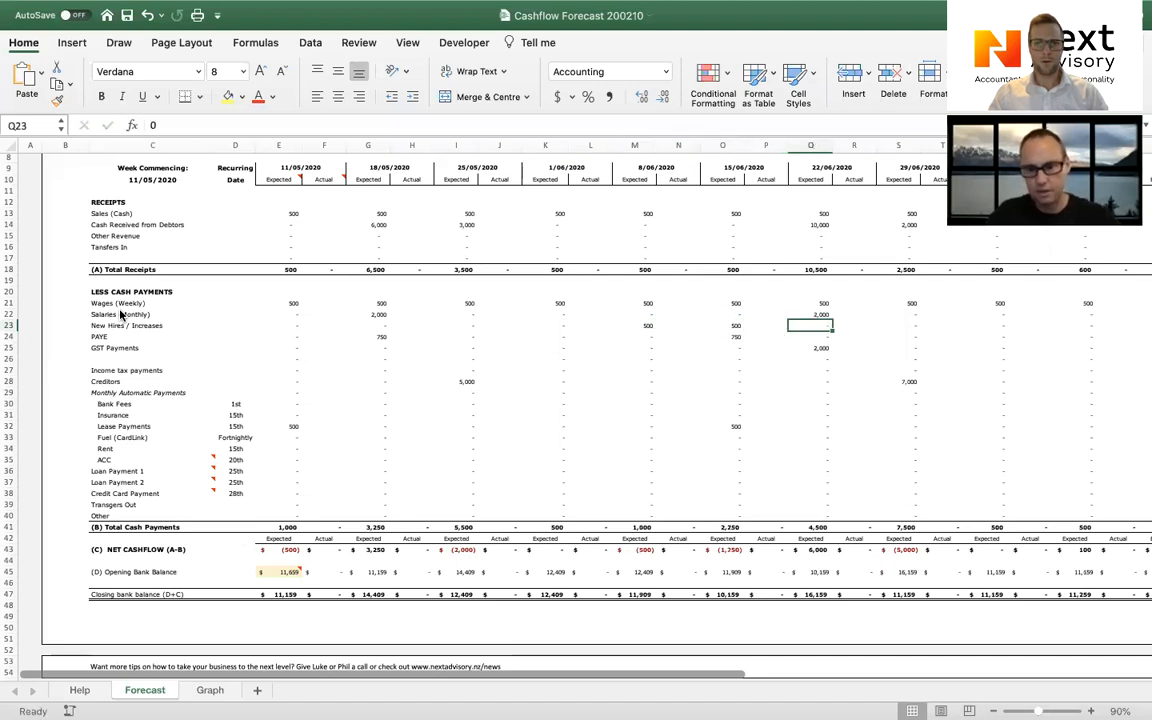
Enter expected New Hires / Increases payments of 500 for the weeks of 22/06/2020, 29/06/2020 and 6/07/2020.
text(500)
key(Right)
key(Right)
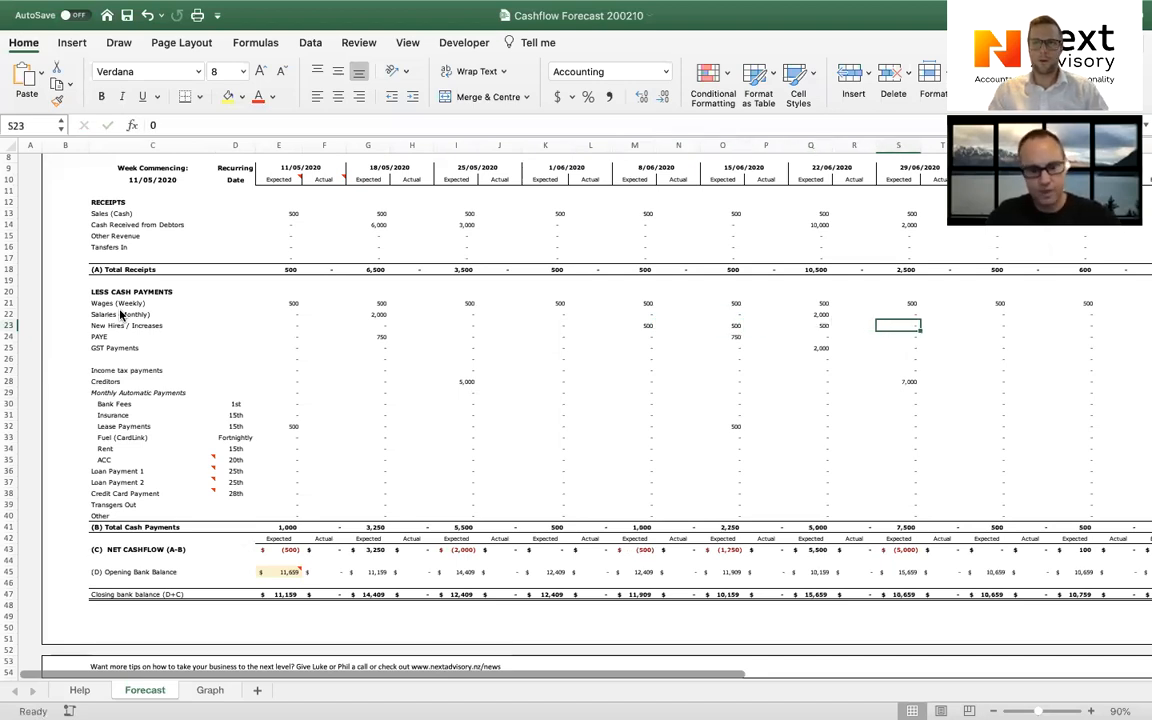
text(500)
key(Right)
key(Right)
text(500)
key(Right)
key(Right)
Enter expected New Hires / Increases payments of 500 for the weeks of 13/07/2020, 20/07/2020 and 27/07/2020.
text(500)
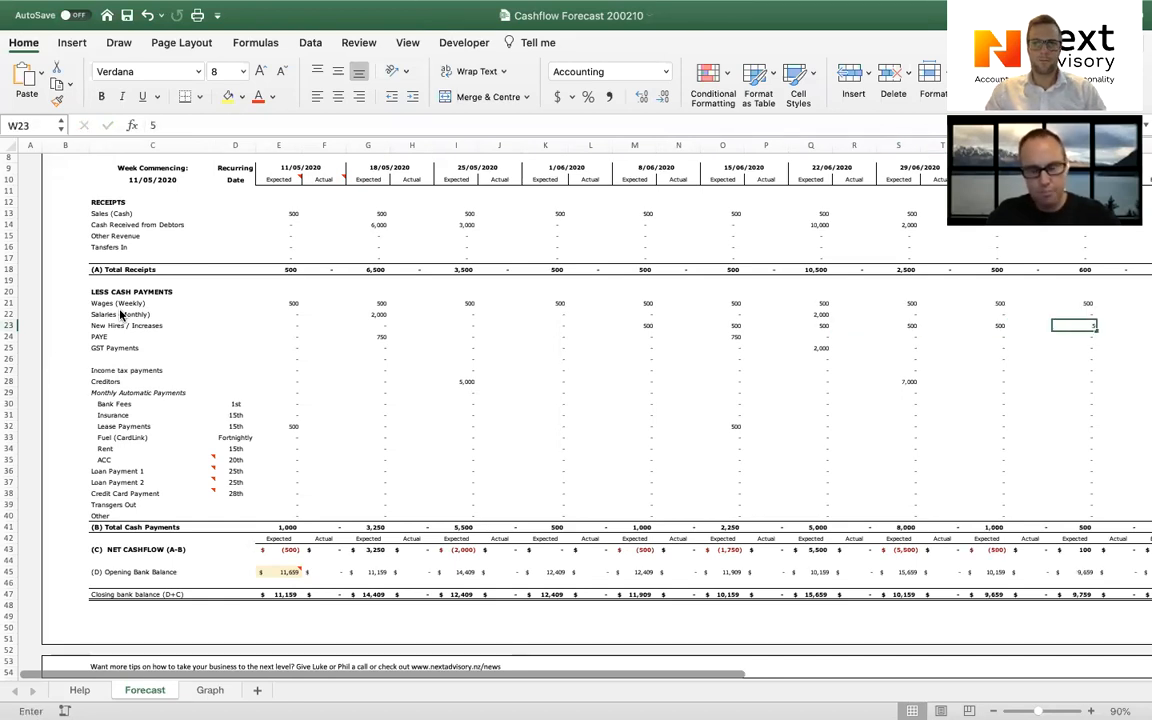
key(Right)
key(Right)
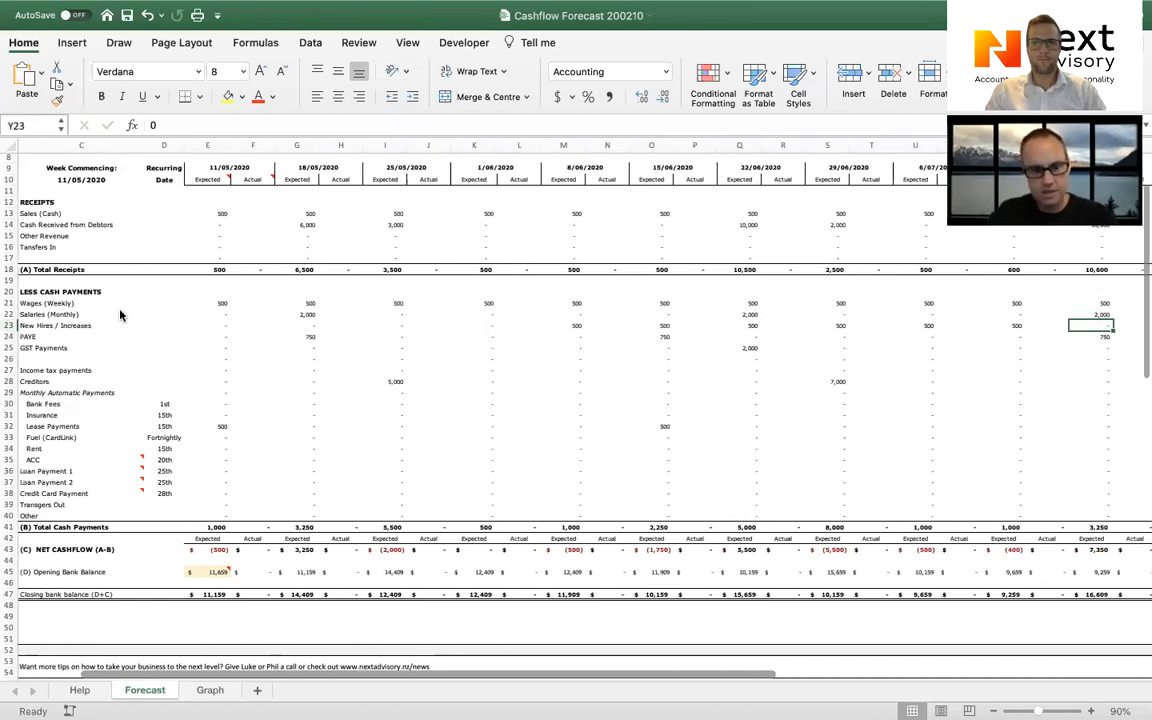
key(Right)
key(Right)
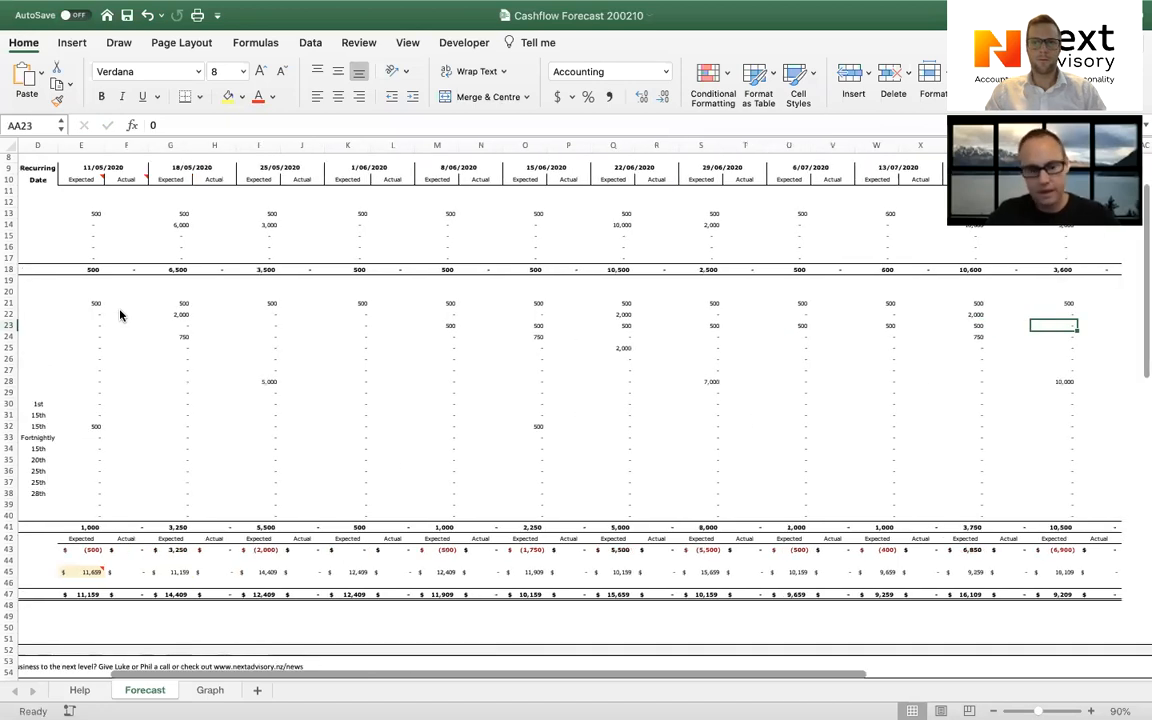
text(500)
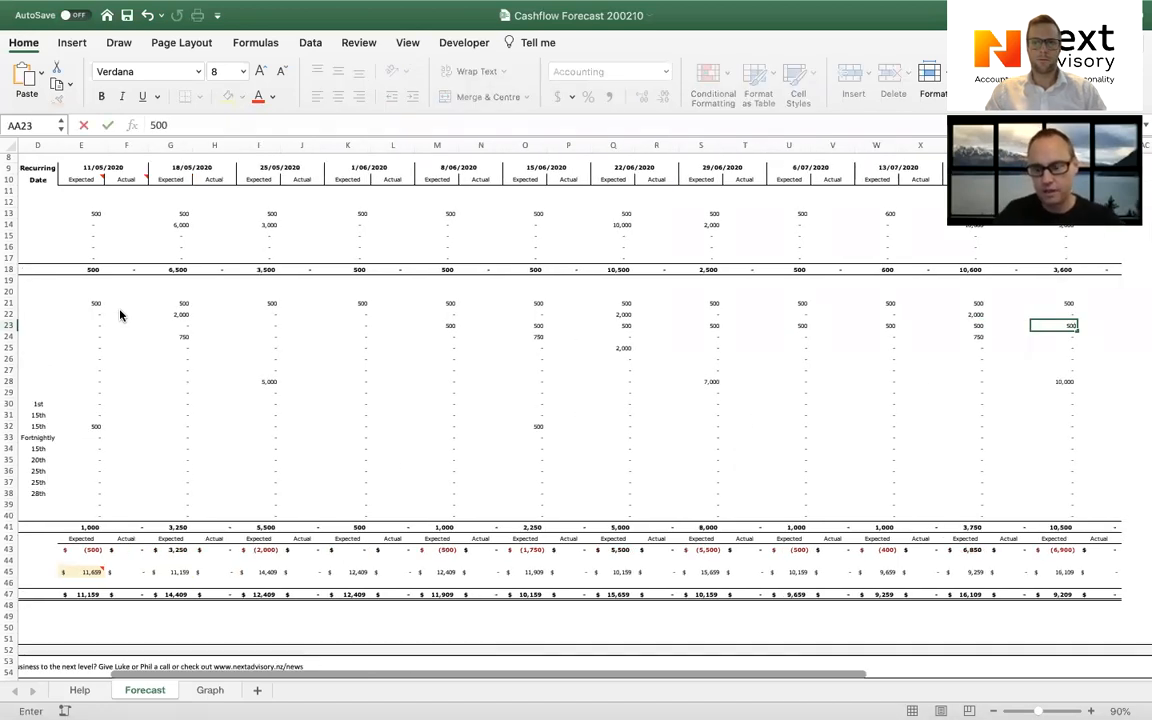
key(Return)
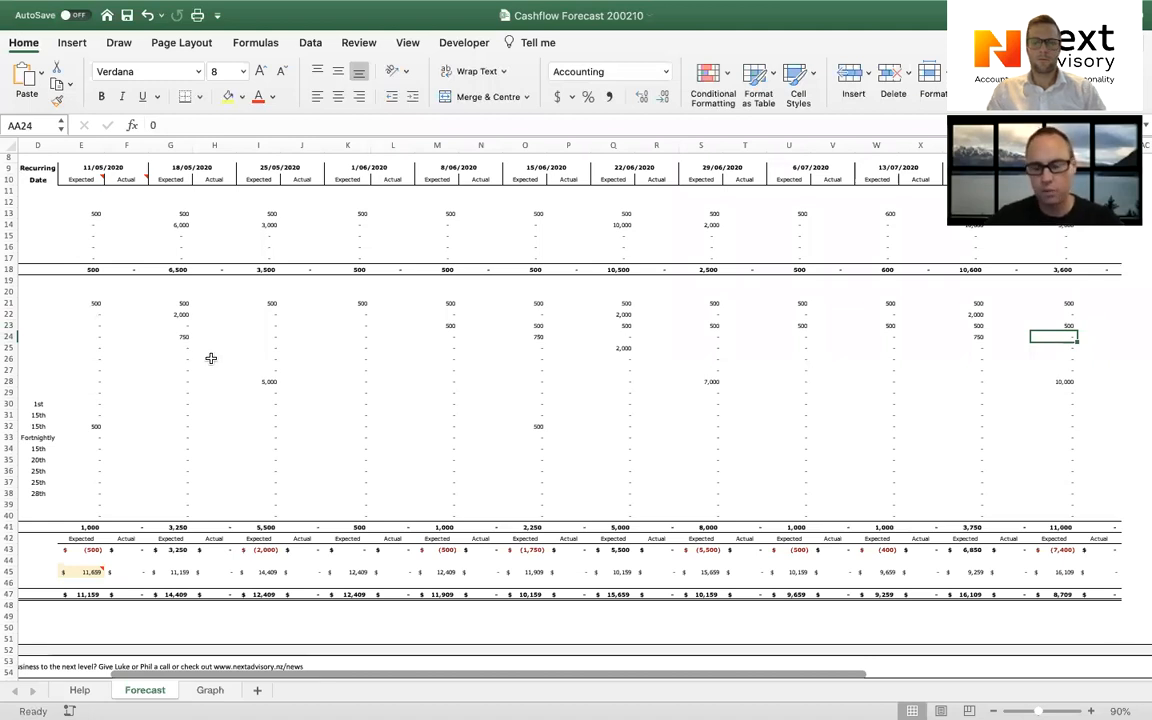
Examine the forecast balance line on the Graph sheet up to its final point and return to the Forecast sheet.
scroll(211, 358, left, 2)
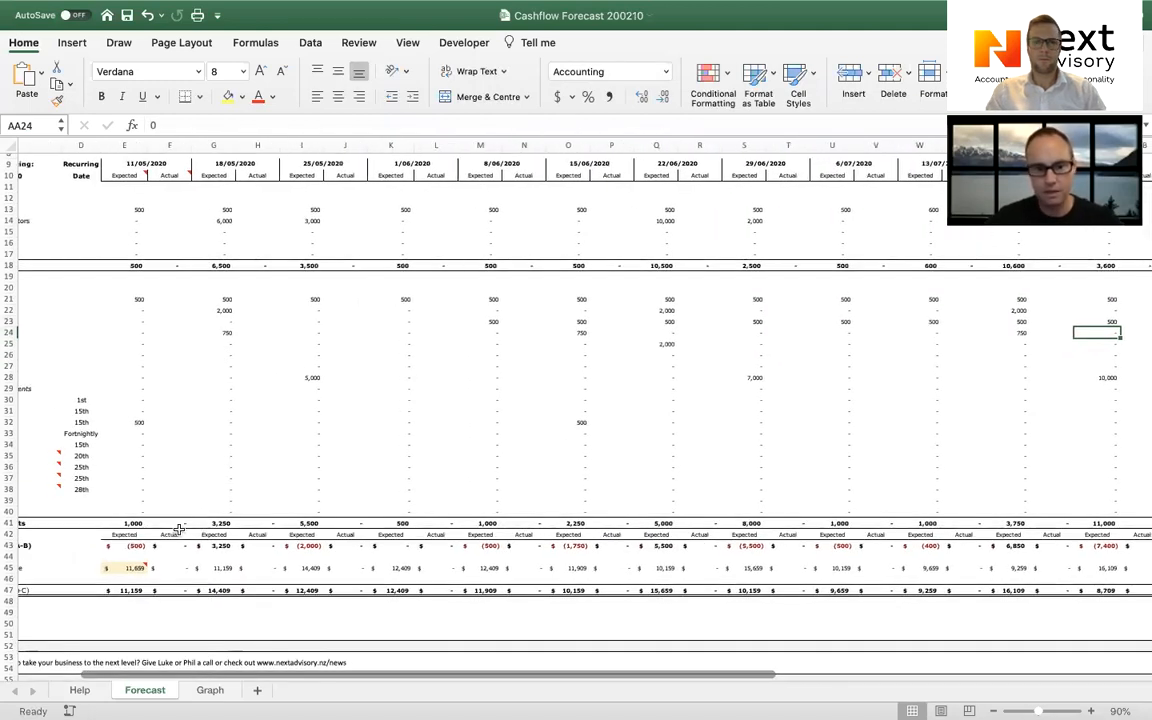
click(209, 690)
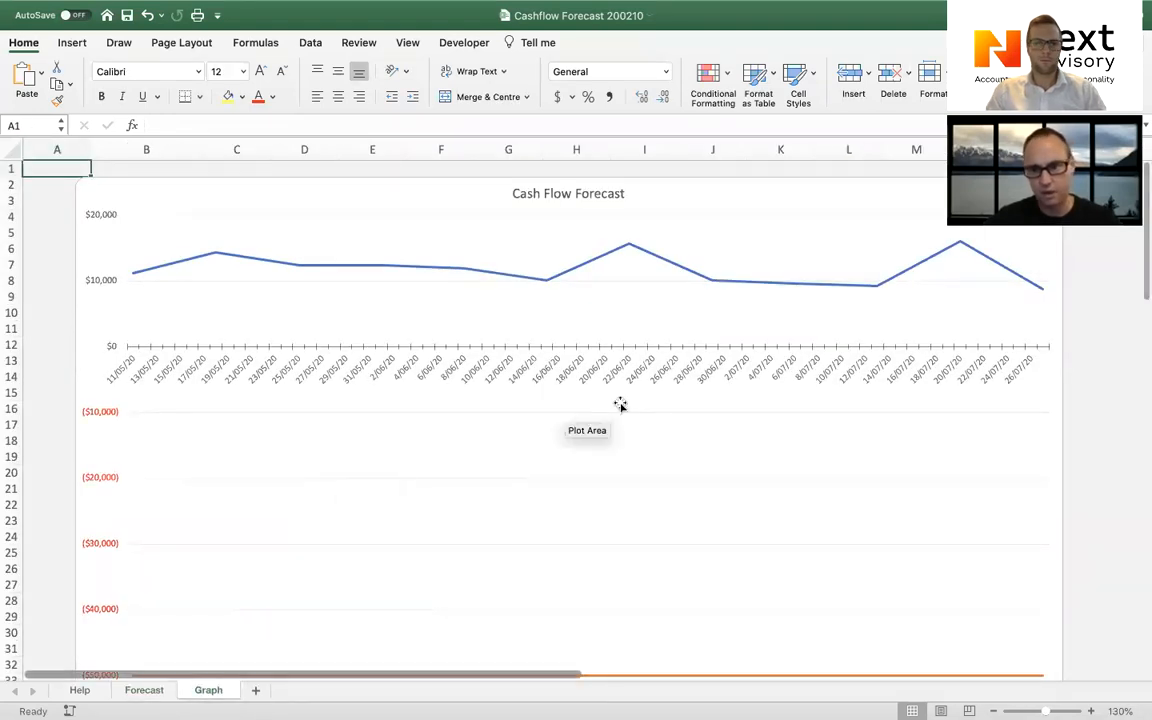
scroll(620, 404, right, 1)
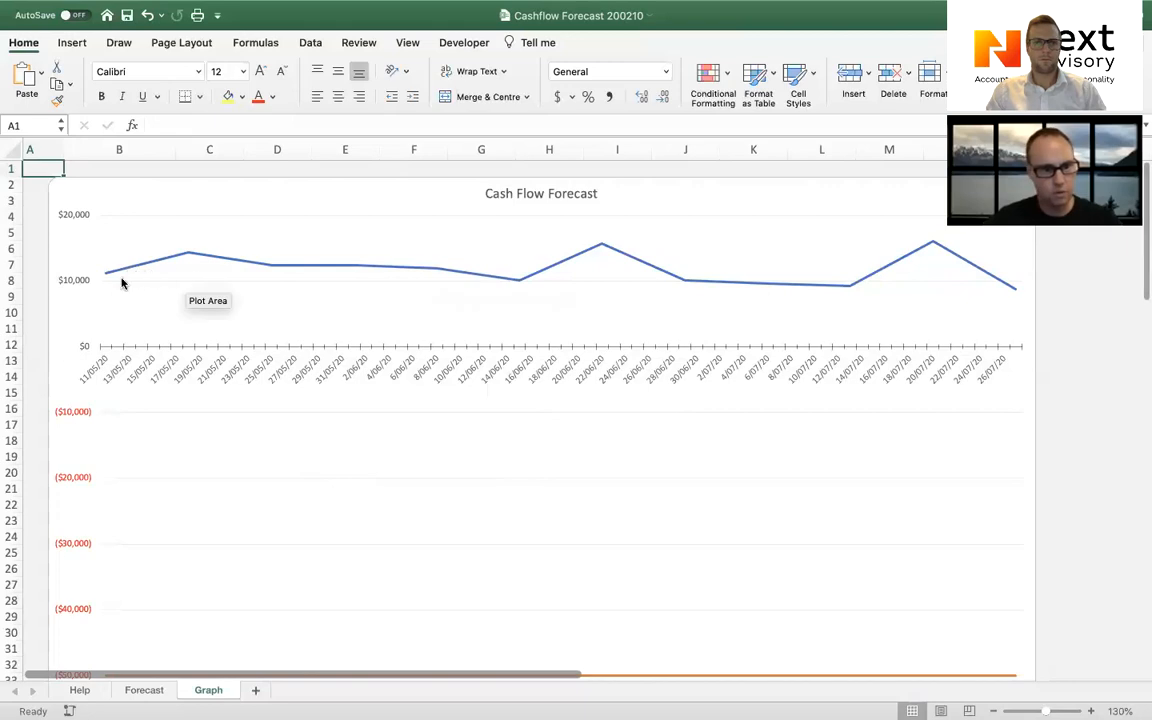
mouse_move(1016, 298)
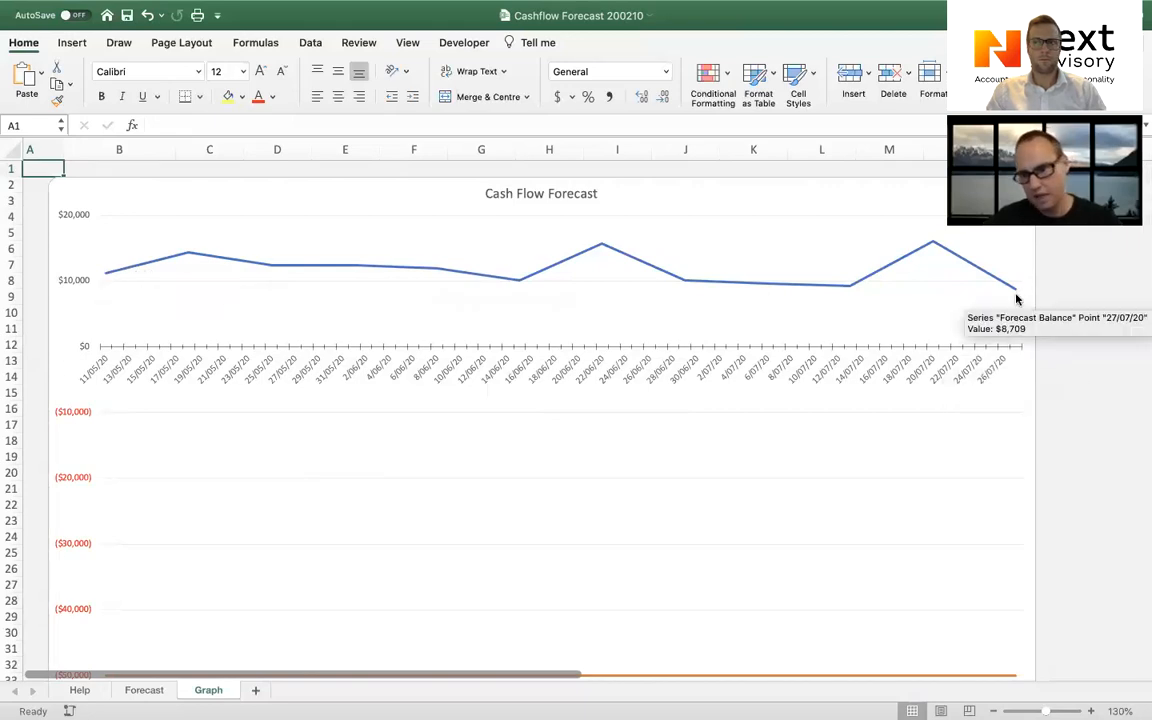
mouse_move(143, 692)
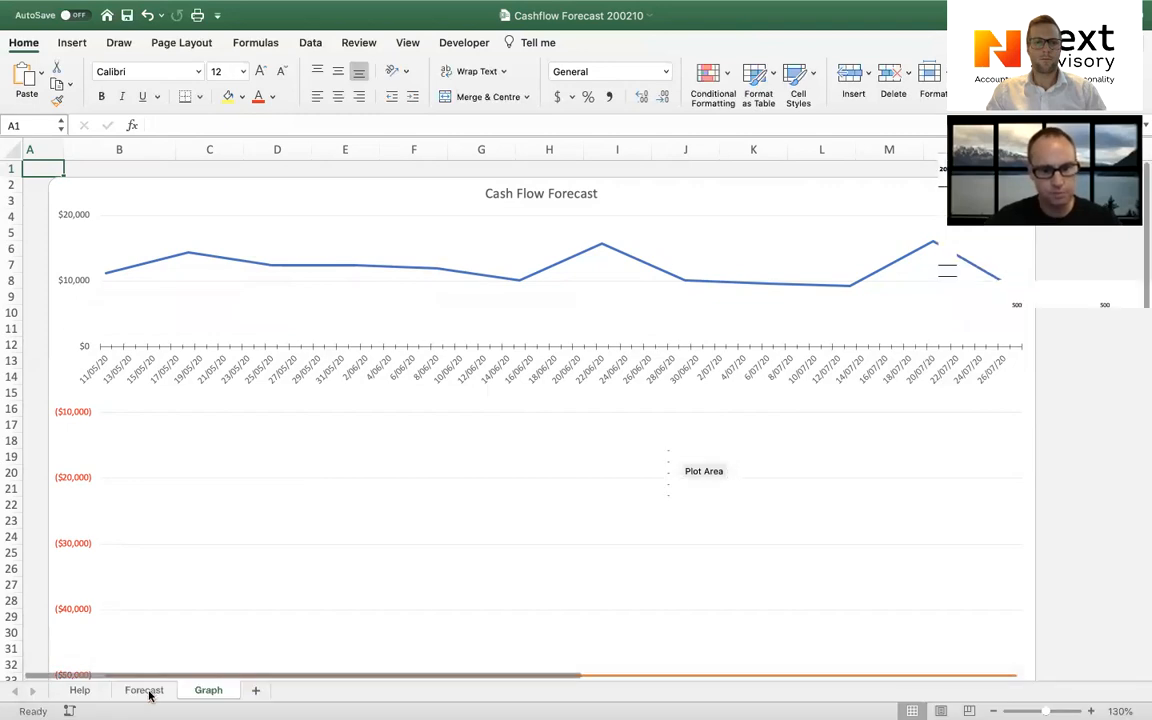
click(145, 690)
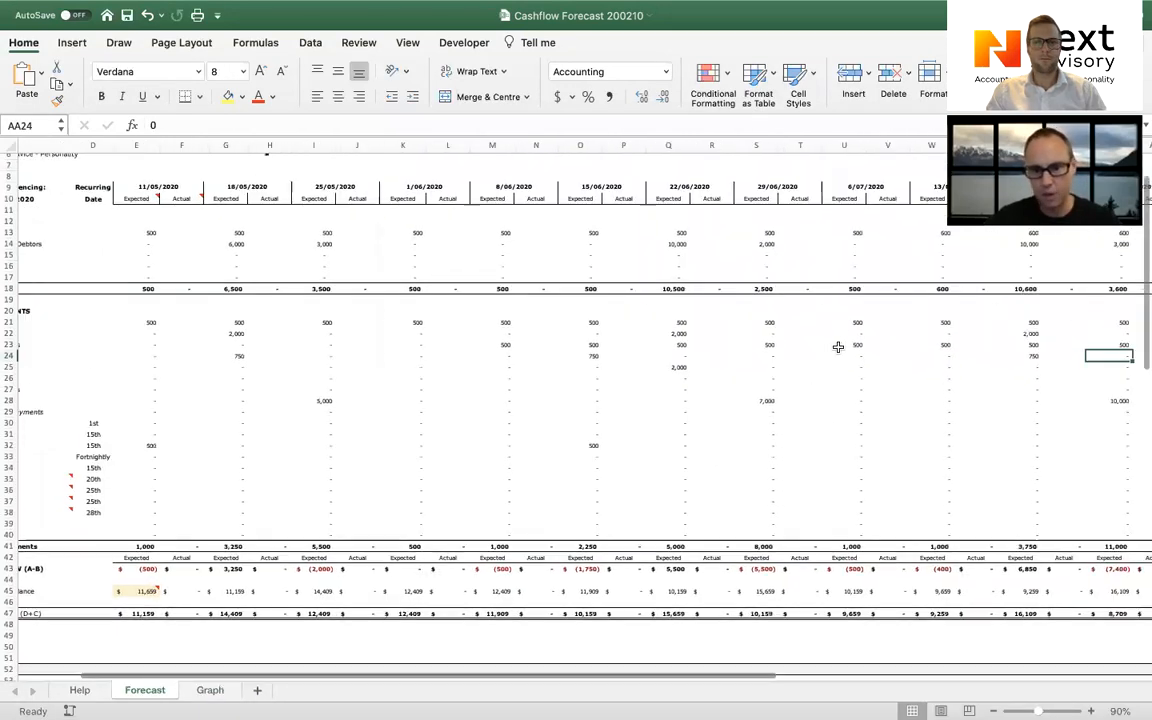
Set the expected PAYE payment for the week of 20/07/2020 to 1,000.
scroll(838, 347, right, 1)
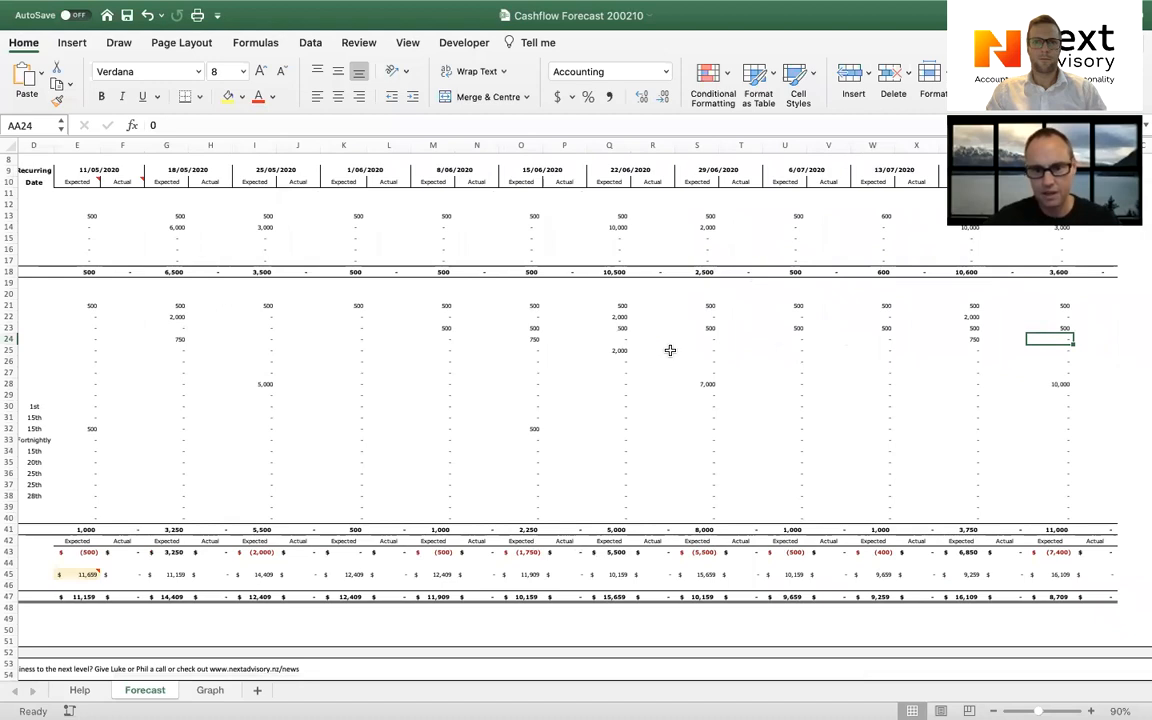
click(965, 339)
text(1,000)
key(Tab)
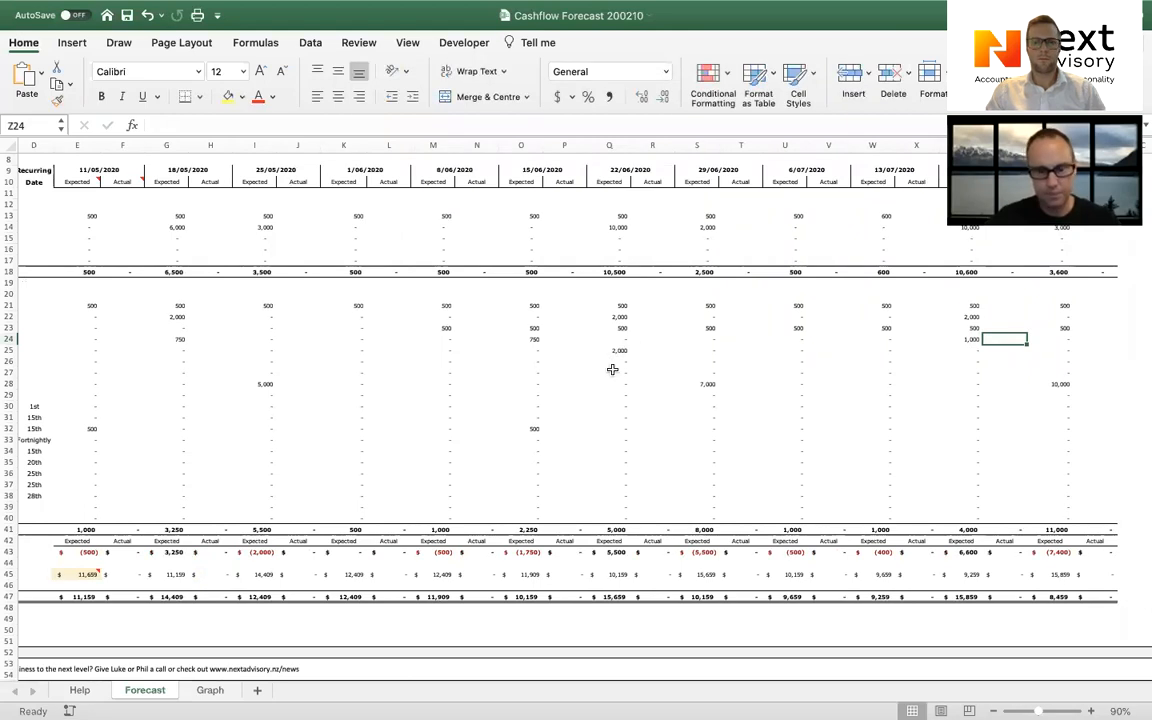
Set the expected Creditors payment for the week of 25/05/2020 to 0.
scroll(616, 348, left, 5)
scroll(616, 348, up, 2)
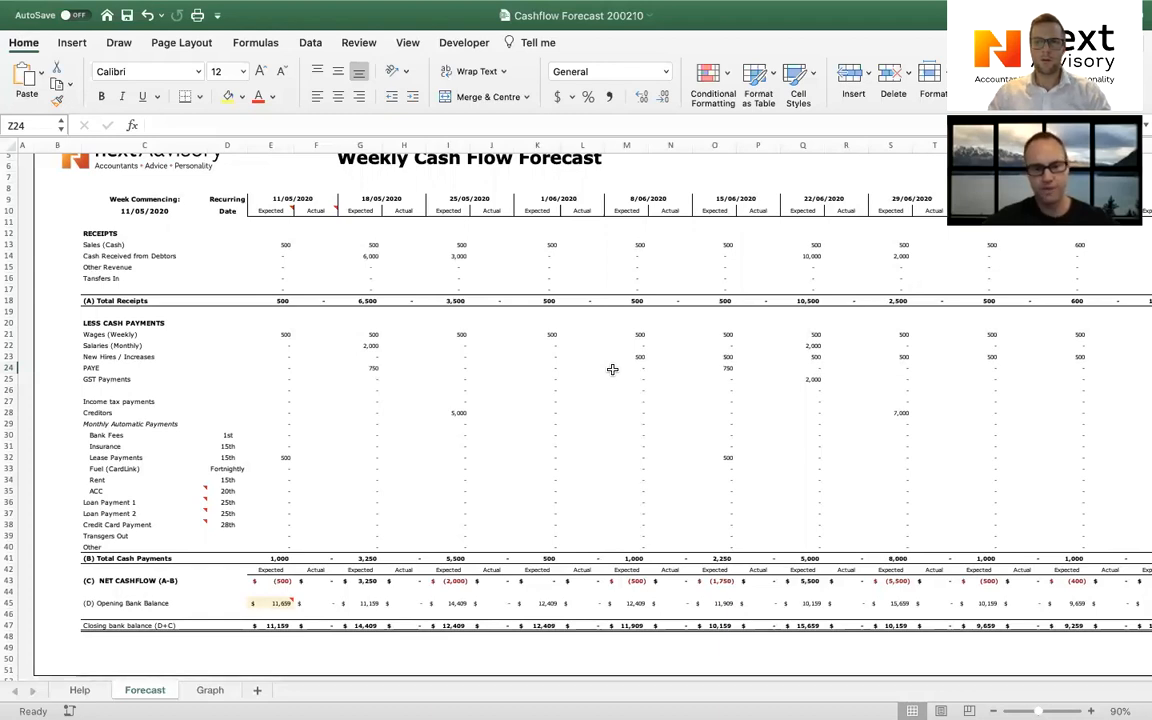
click(448, 417)
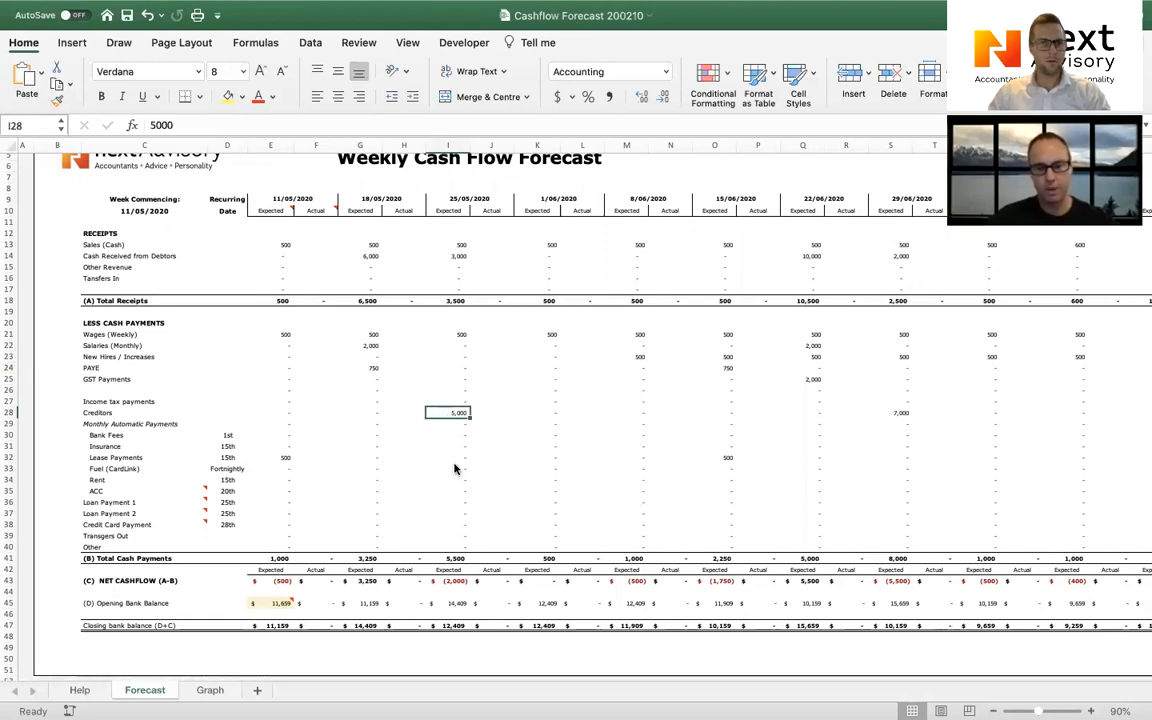
text(0)
Set the expected Creditors payment for the week of 29/06/2020 to 10,000.
key(Right)
key(Right)
key(Right)
key(Right)
key(Right)
key(Right)
key(Right)
key(Right)
key(Right)
key(Right)
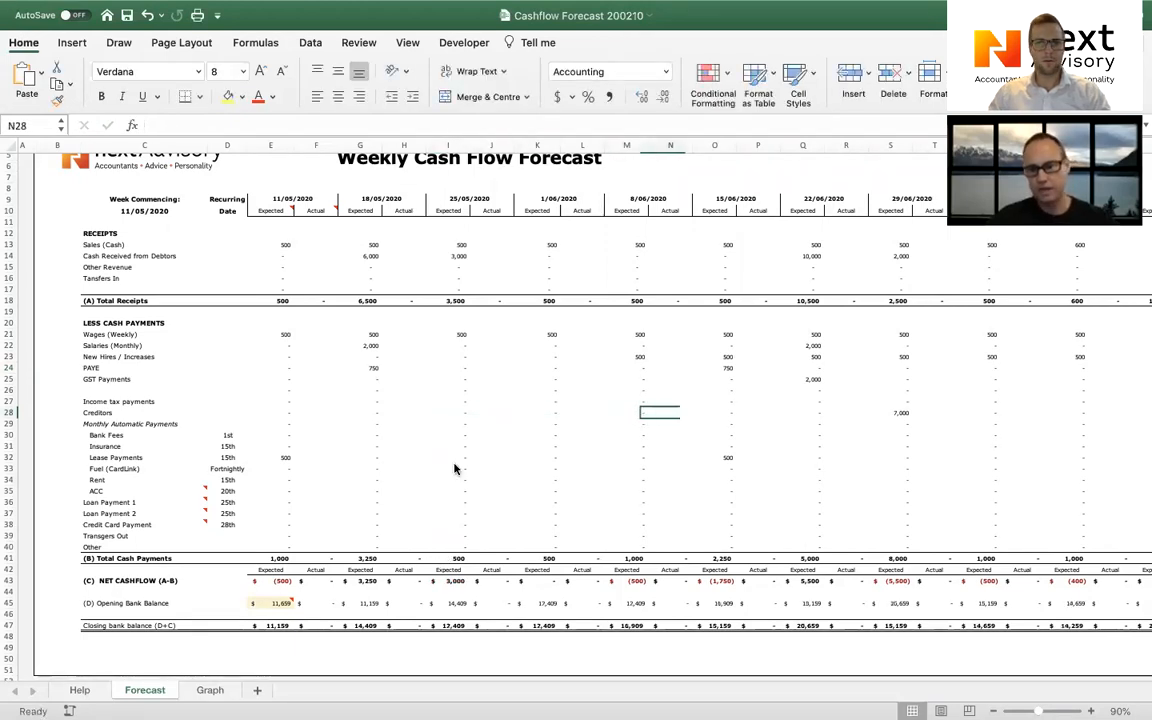
text(00)
Set the expected Creditors payment for the week of 27/07/2020 to 15000.
key(Right)
key(Right)
key(Right)
key(Right)
key(Right)
key(Right)
key(Right)
key(Right)
text(15000)
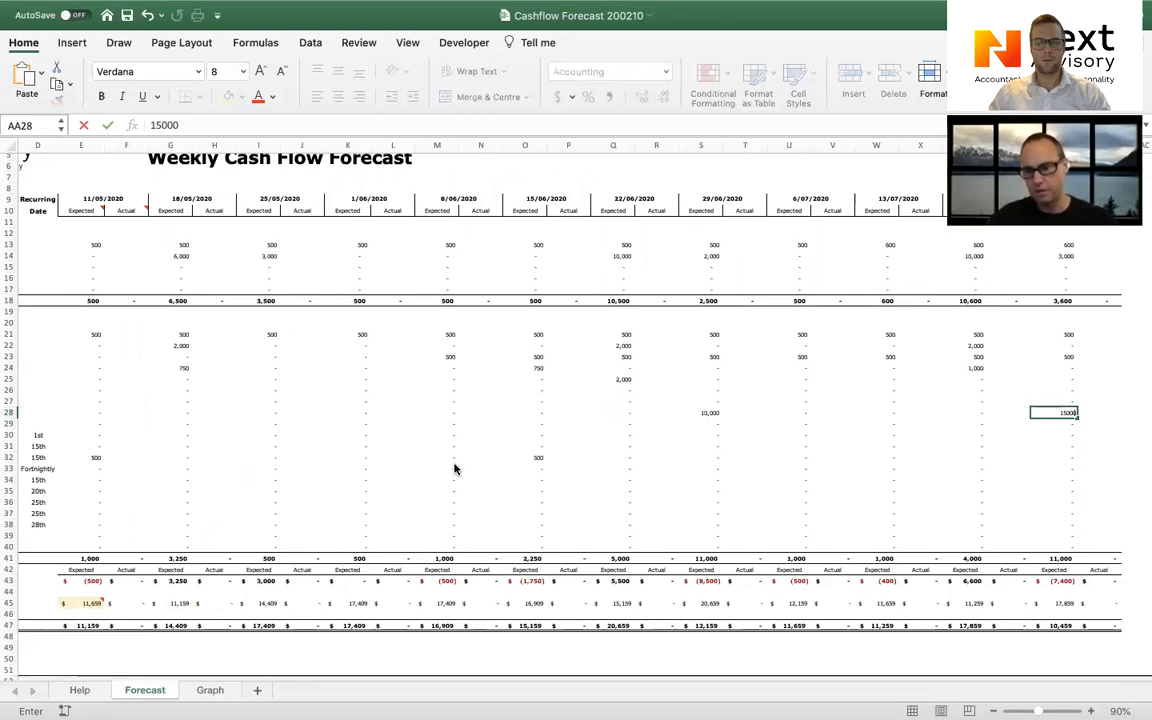
key(Return)
Review the cash flow line on the Graph sheet and highlight the Actual column for 11/05/2020 on the Forecast sheet.
click(218, 692)
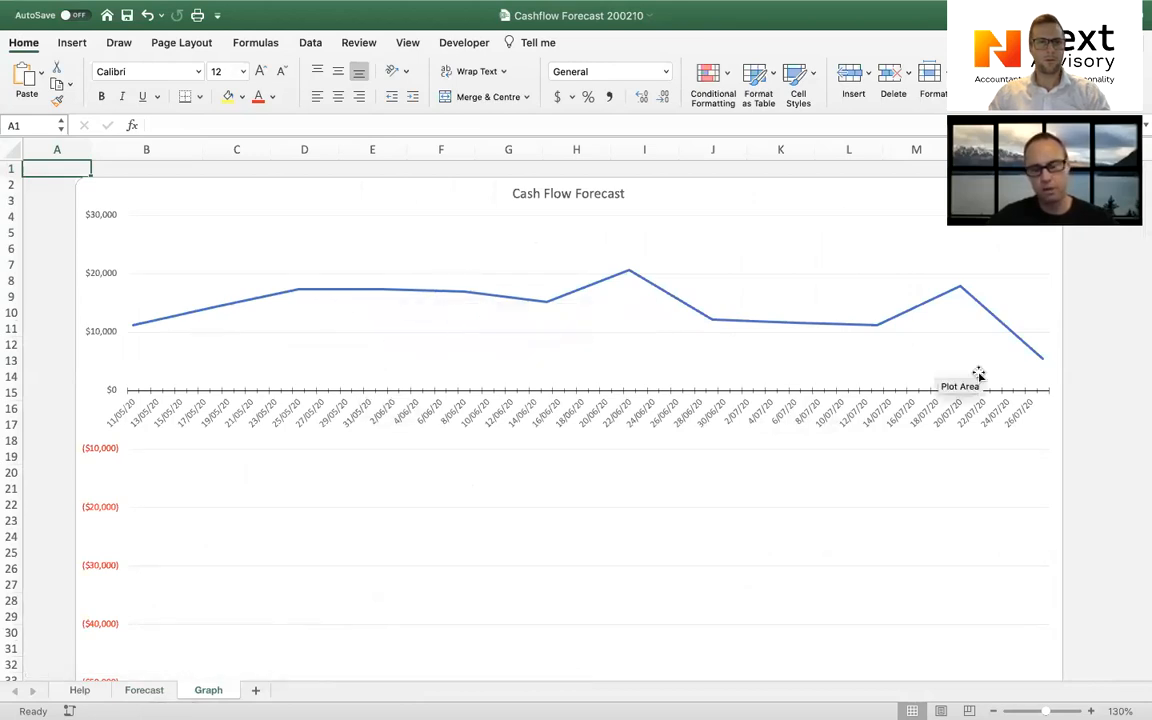
click(144, 690)
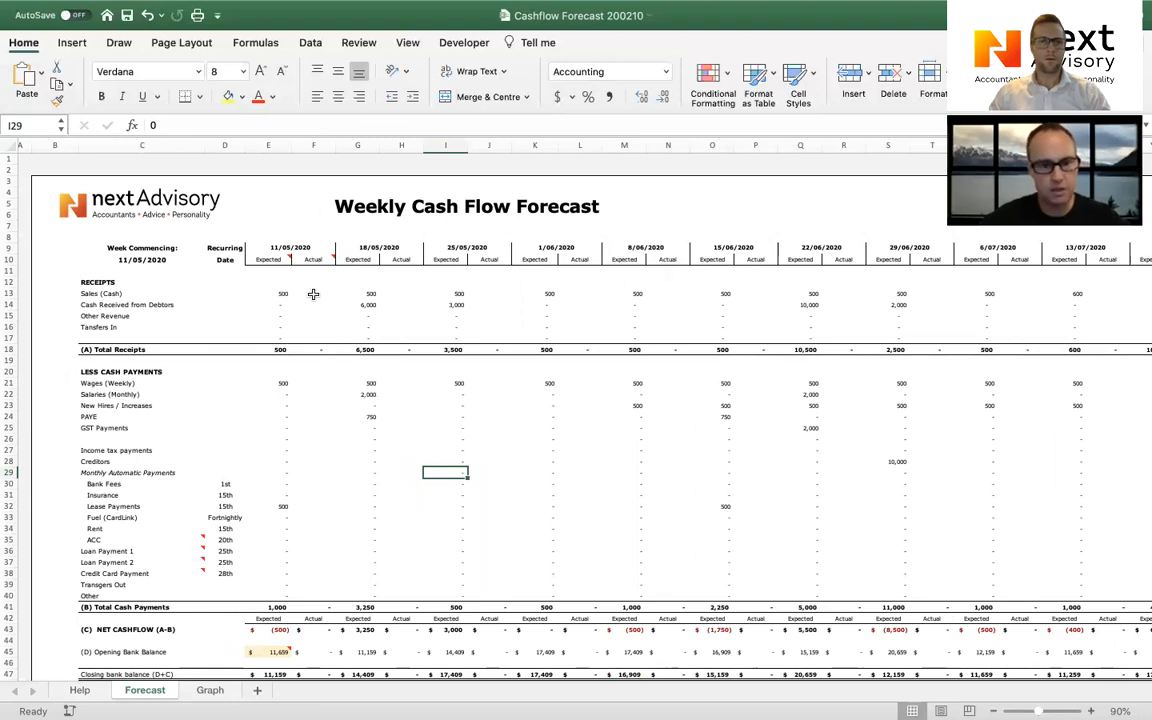
drag(312, 293, 318, 672)
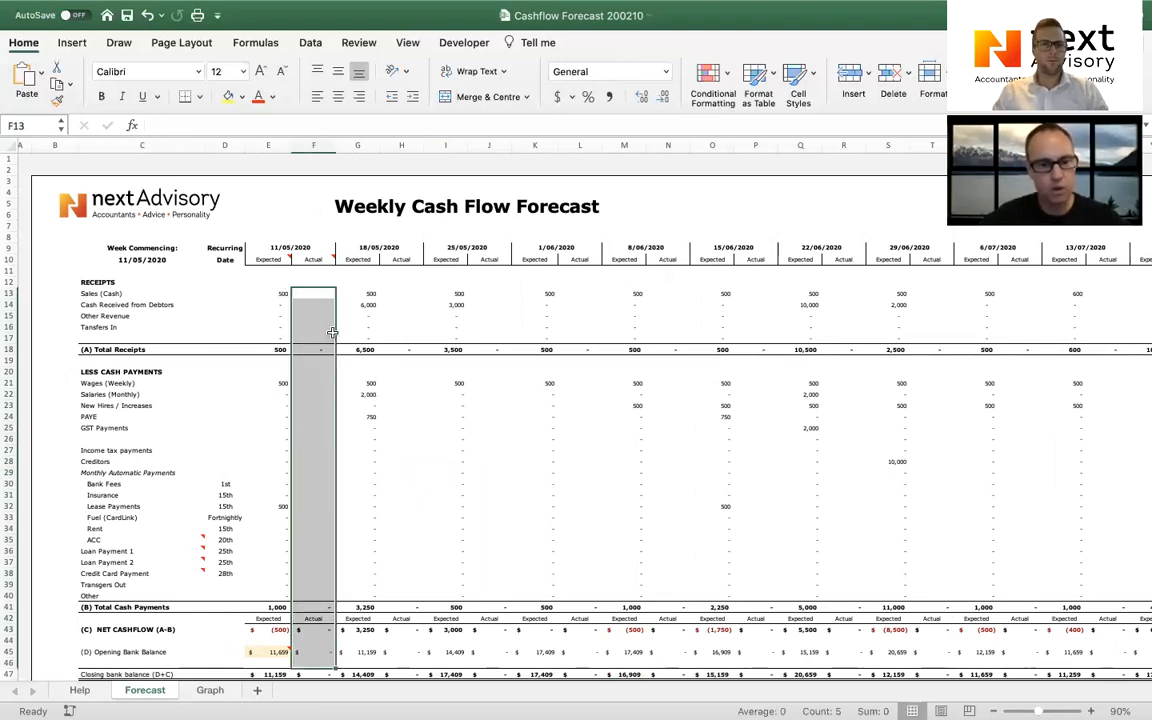
Copy the five receipts rows, starting with Sales (Cash), for the weeks from 18/05/2020 through 27/07/2020.
click(367, 292)
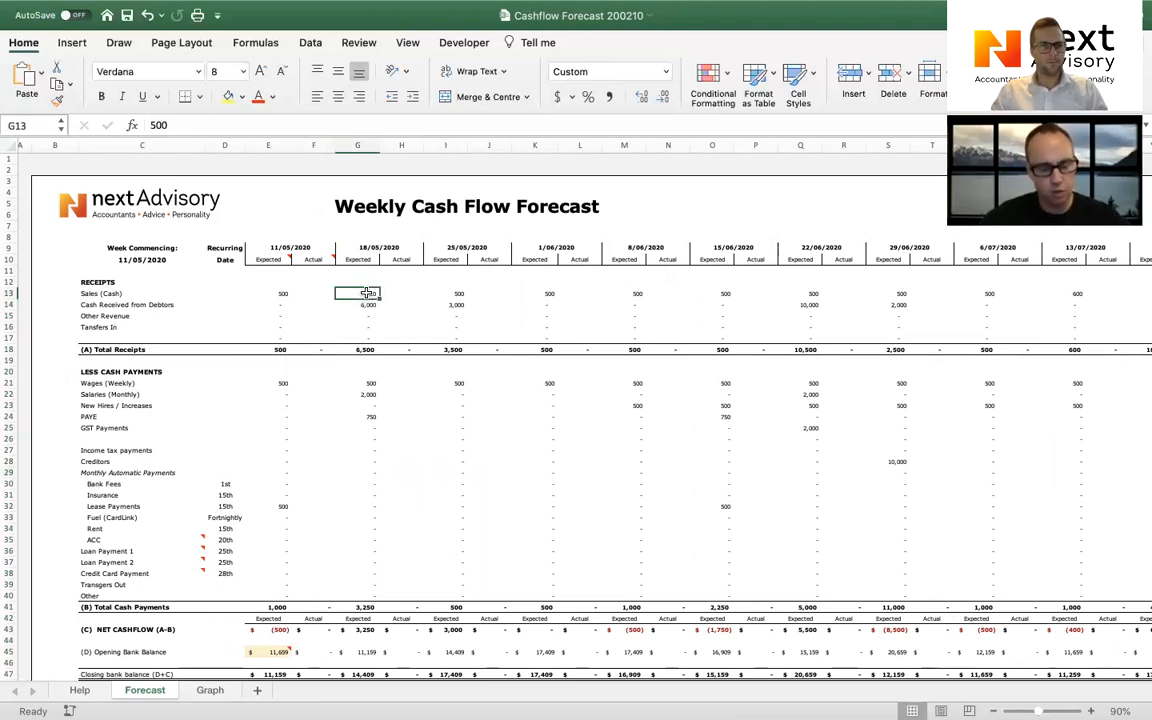
key(shift+Down)
key(shift+Down)
key(shift+Down)
key(shift+Down)
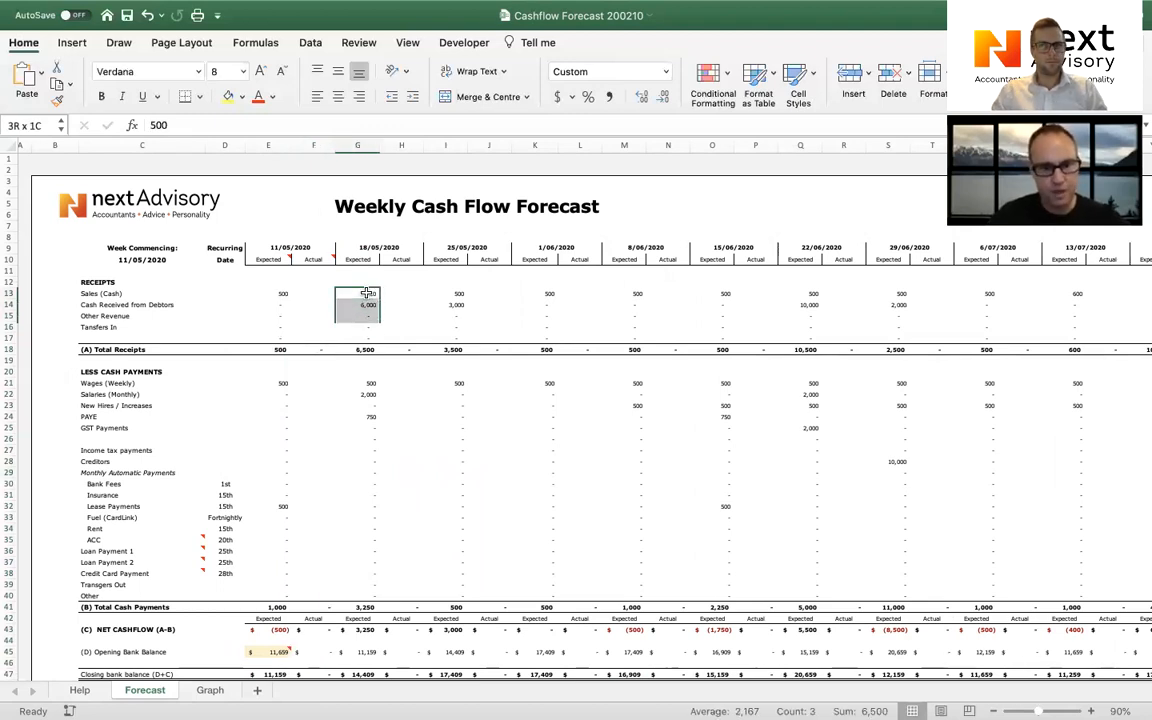
key(shift+Right)
key(shift+Right)
key(shift+Right)
key(shift+Right)
key(shift+Right)
key(shift+Right)
key(shift+Right)
key(shift+Right)
key(shift+Right)
key(shift+Right)
key(shift+Right)
key(shift+Right)
key(shift+Right)
key(shift+Right)
key(shift+Right)
key(shift+Right)
key(shift+Right)
key(shift+Right)
key(shift+Right)
key(shift+Right)
key(shift+Right)
key(shift+Right)
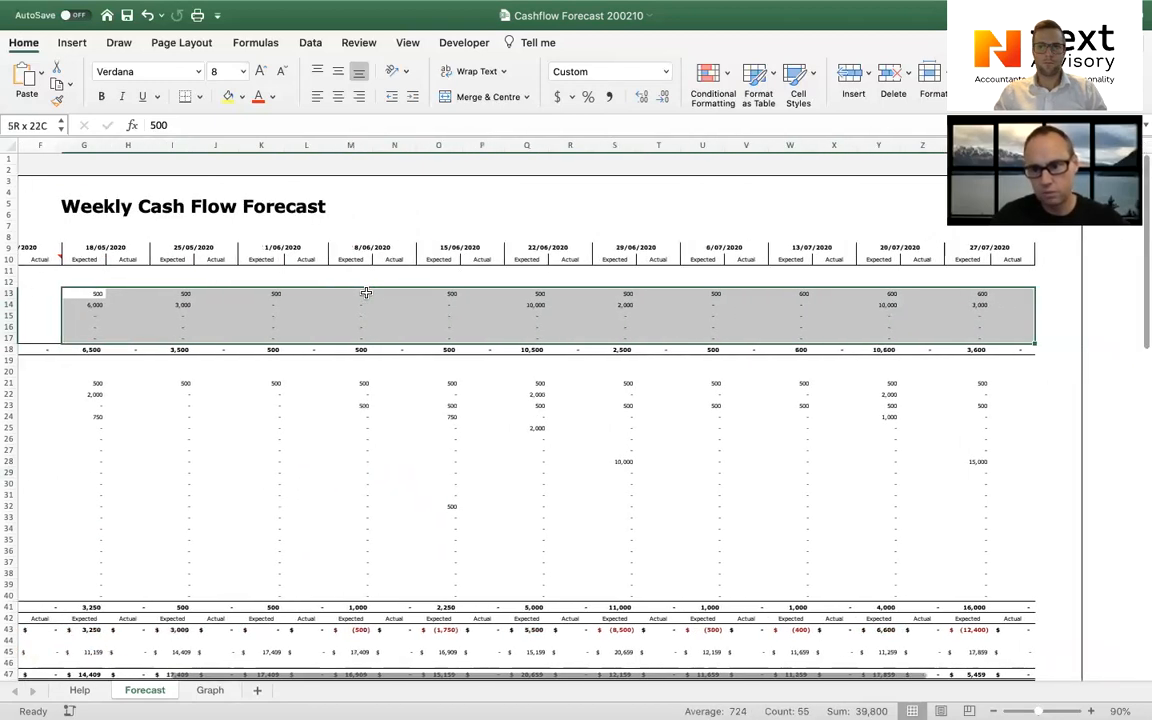
key(super+c)
Paste the copied receipts one week earlier, starting at the expected Sales (Cash) cell for 11/05/2020.
key(Left)
key(Left)
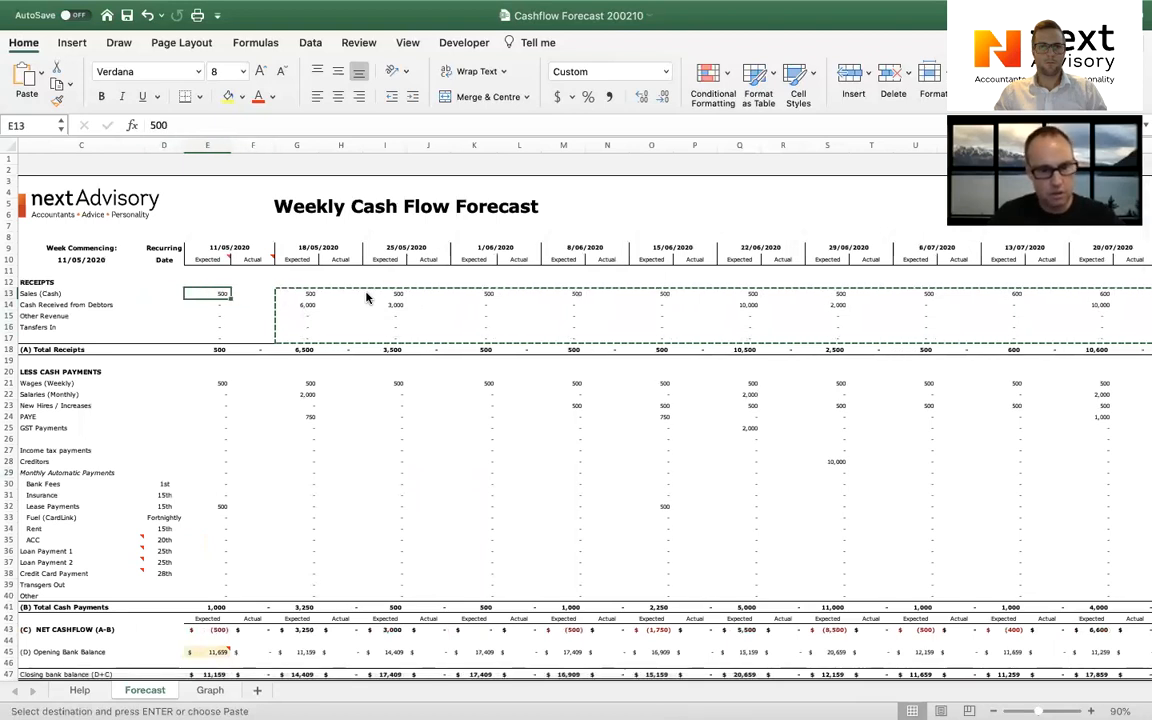
key(Return)
Set expected Sales (Cash) and Cash Received from Debtors to 0 for the final week, 27/07/2020.
key(Right)
key(Right)
key(Right)
key(Right)
key(Right)
key(Right)
key(Right)
key(Right)
key(Right)
key(Right)
key(Right)
key(Right)
key(Right)
key(Right)
key(Right)
key(Right)
key(Right)
key(Right)
key(Right)
key(Right)
key(Right)
key(Right)
key(Right)
key(Right)
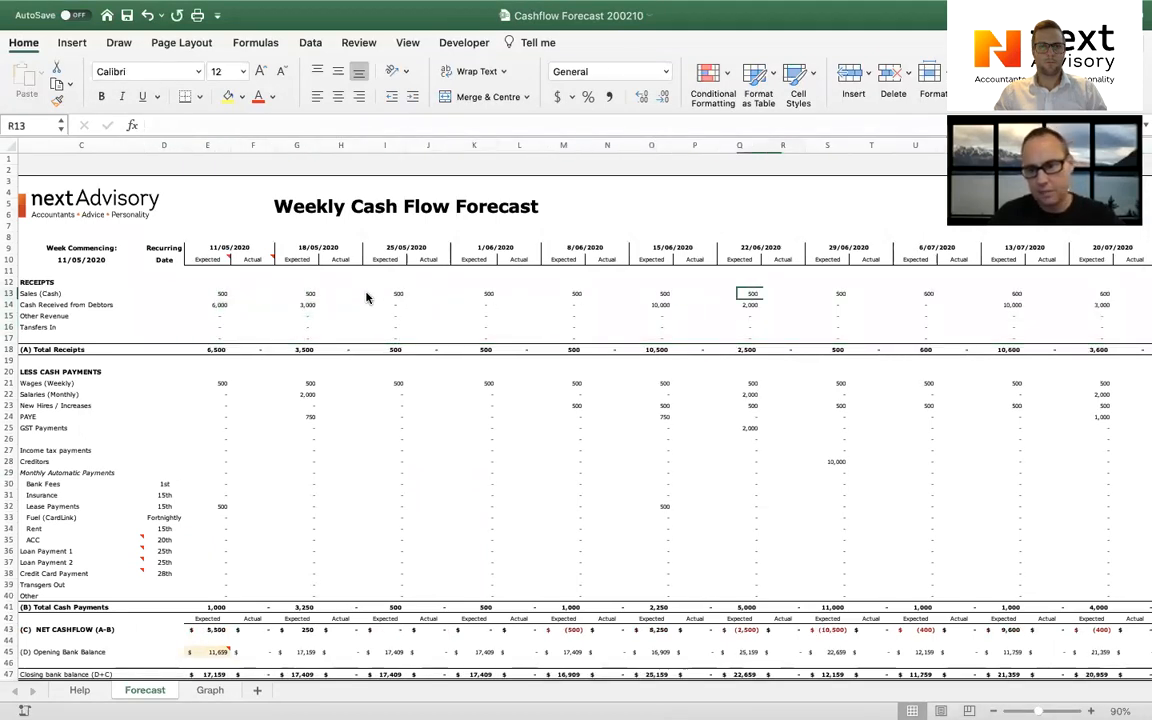
key(Left)
key(Left)
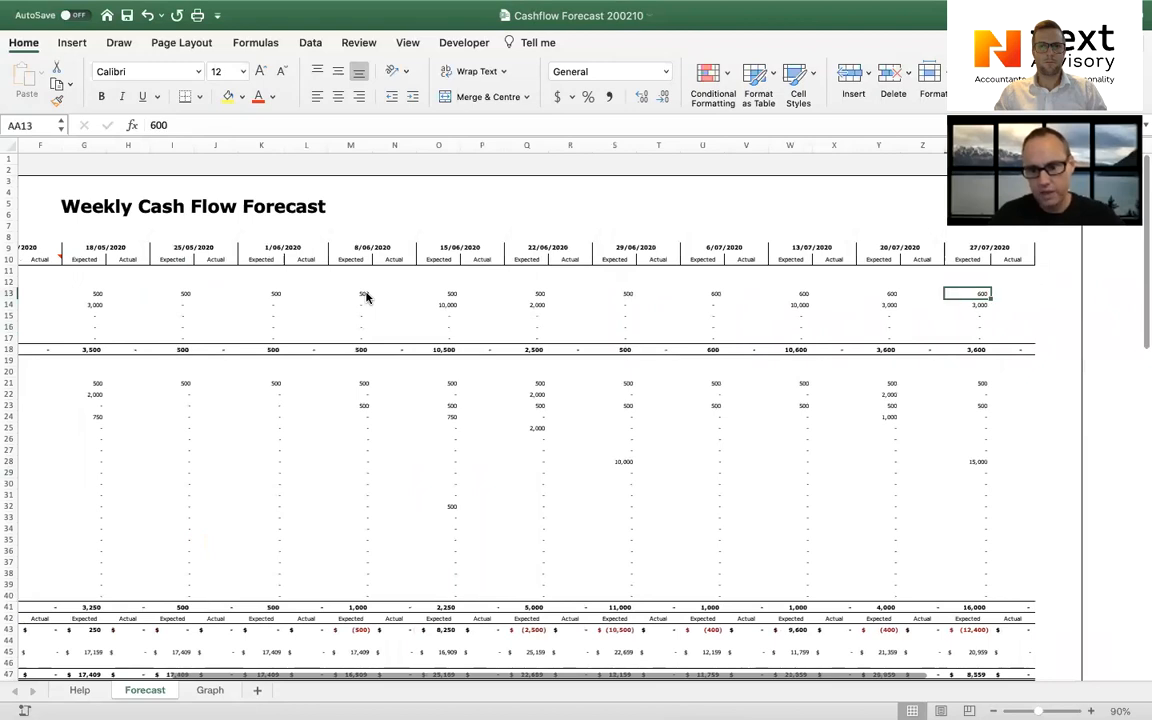
text(0)
key(Return)
text(0)
key(Return)
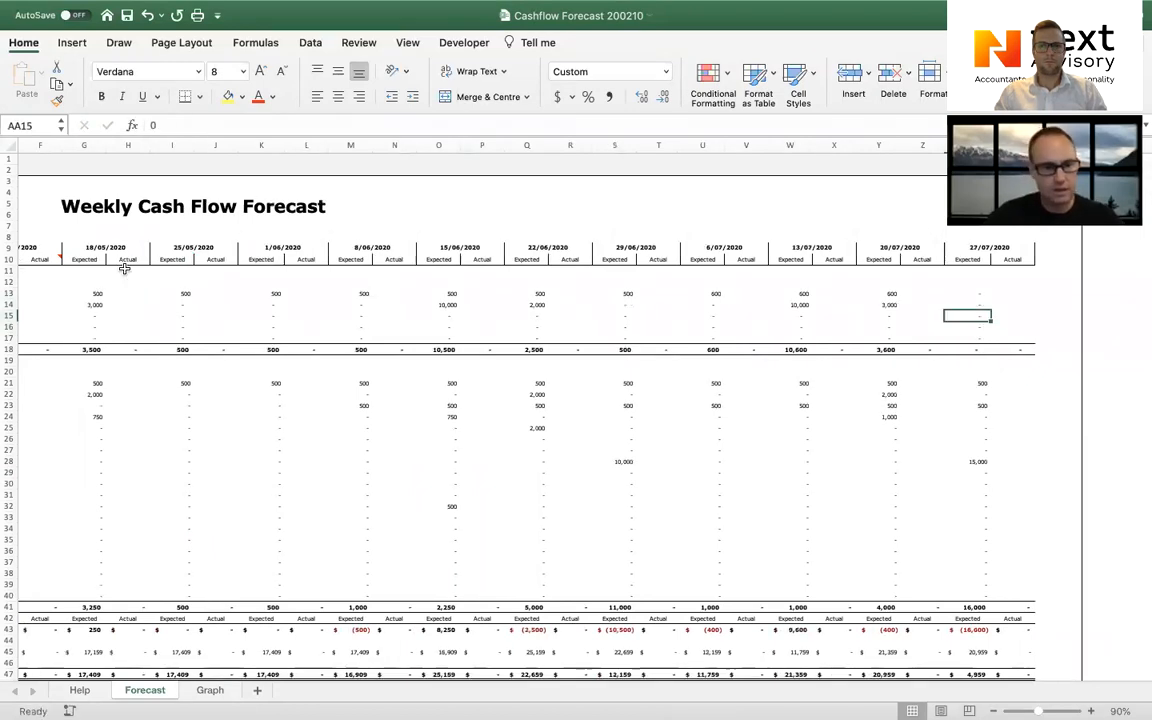
Set the Week Commencing date of the forecast to 18/05/2020.
scroll(126, 262, left, 6)
double_click(132, 252)
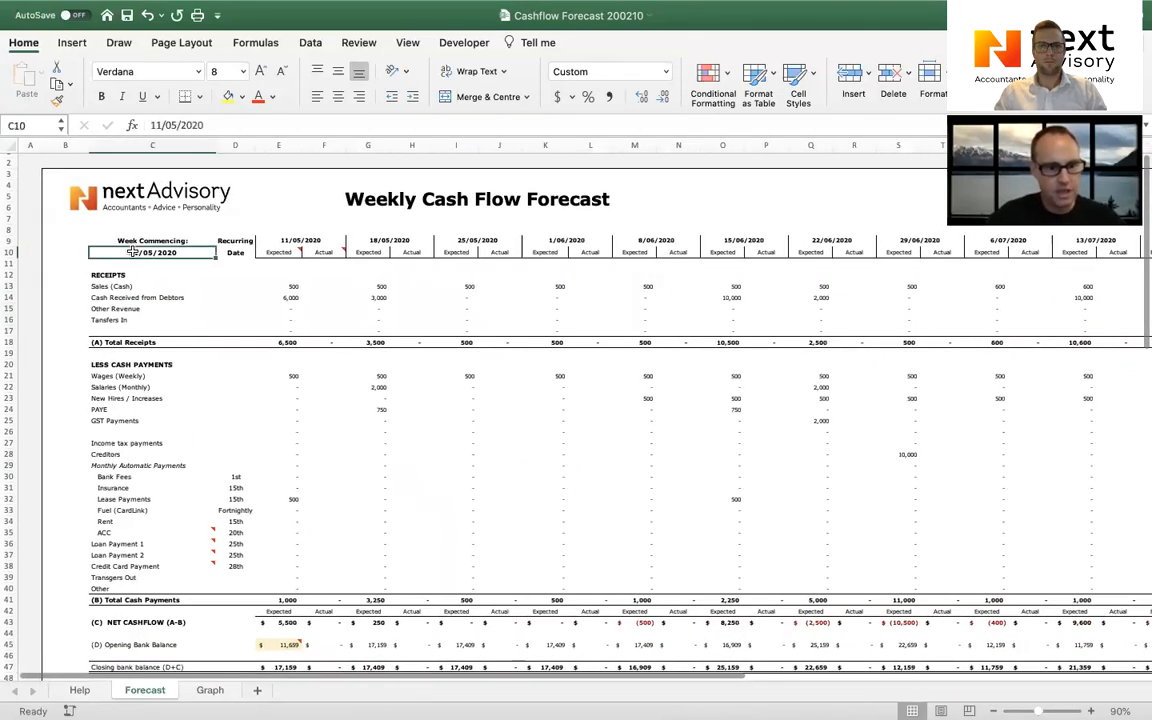
key(BackSpace)
key(BackSpace)
text(18)
key(Return)
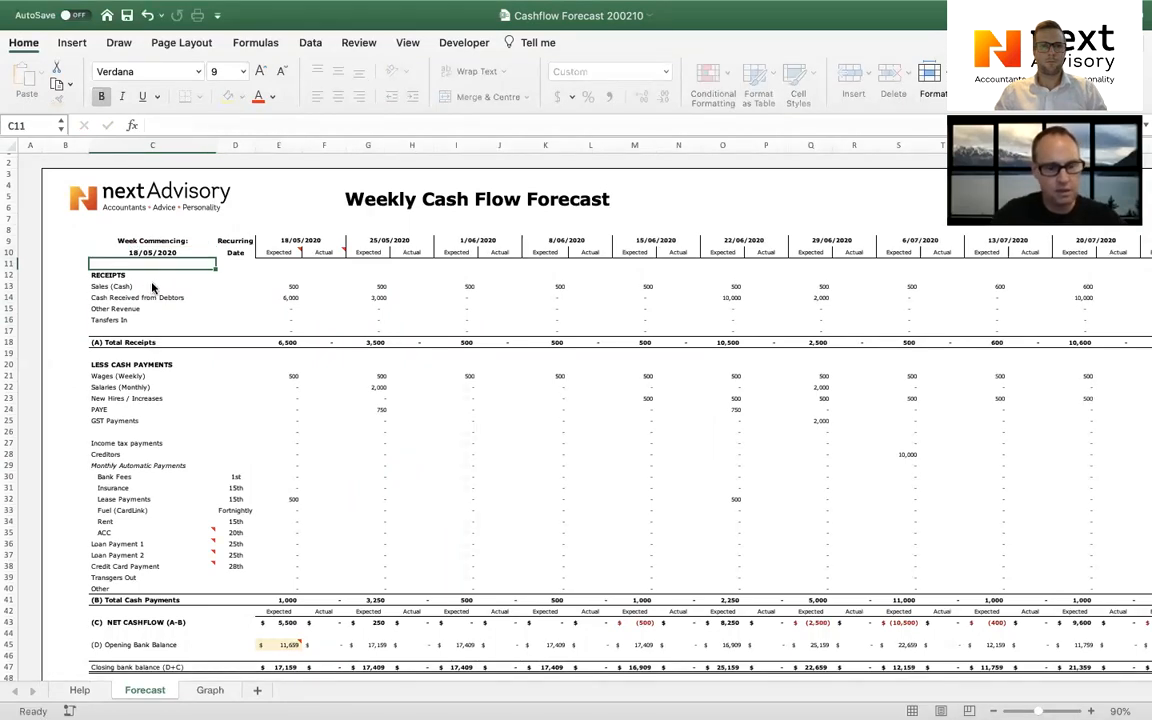
Set the expected Sales (Cash) for the final week, 3/08/2020, to 600.
scroll(627, 320, right, 8)
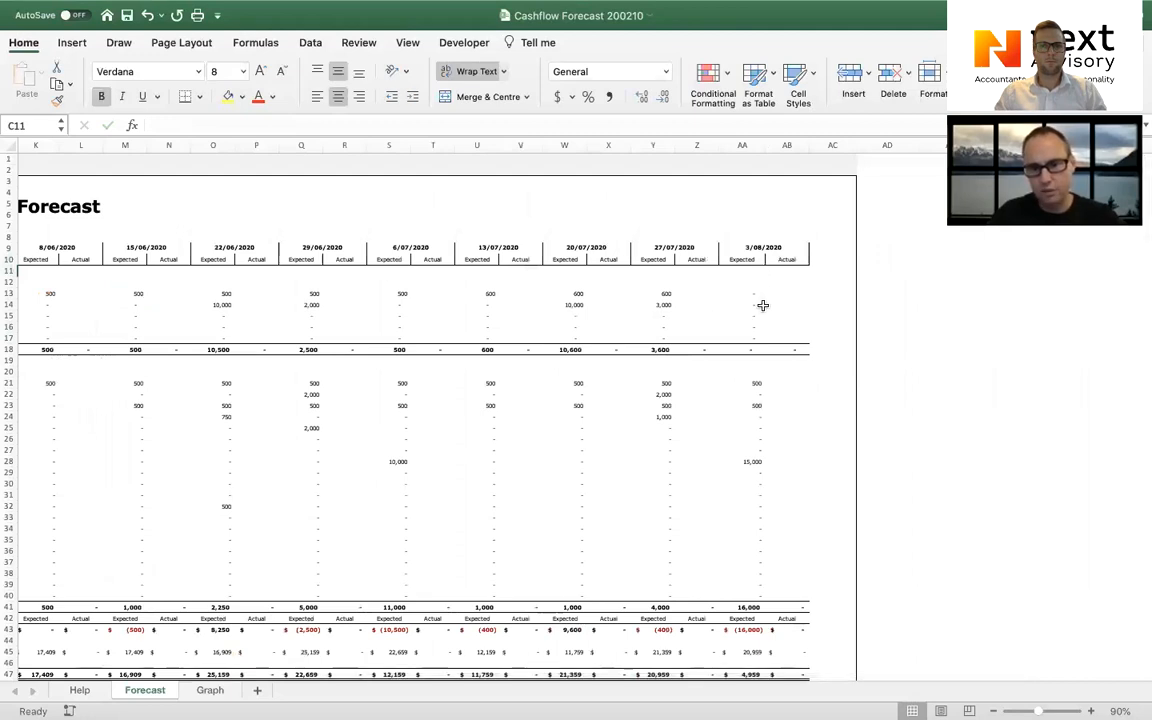
scroll(679, 363, left, 2)
scroll(679, 363, down, 1)
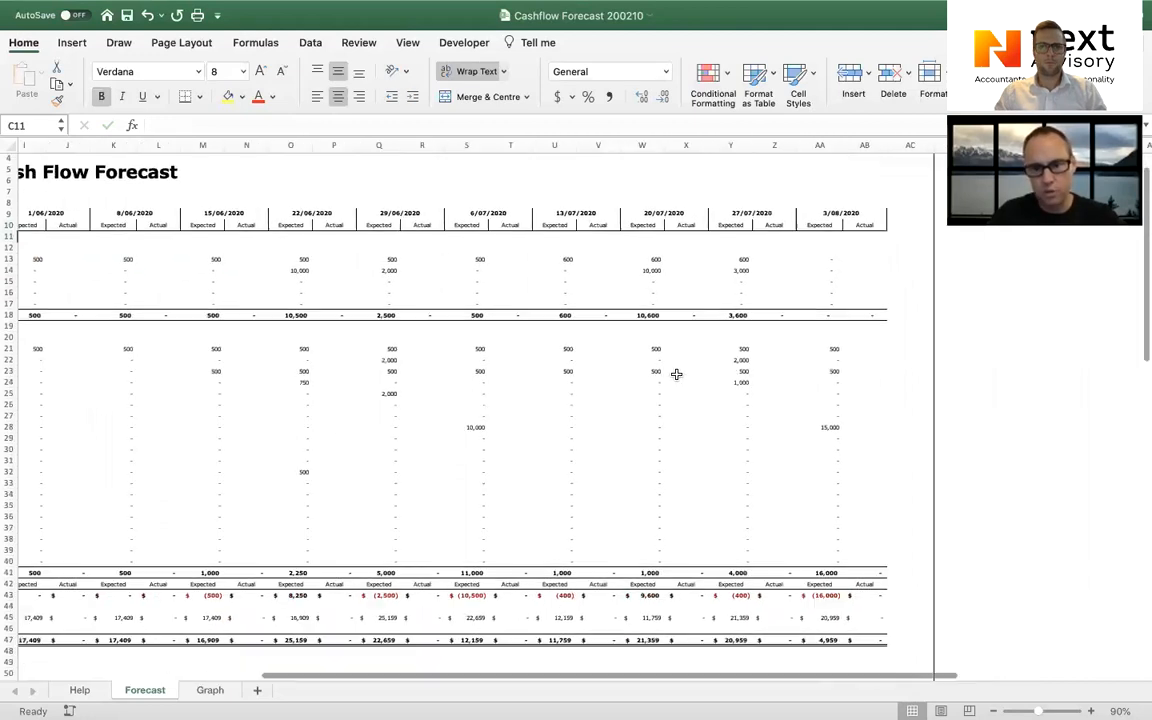
click(832, 258)
text(600)
key(Return)
Review the expected receipts and payments across the weeks 18/05/2020 to 3/08/2020 for figures that still need to move.
scroll(694, 393, down, 1)
scroll(694, 393, left, 1)
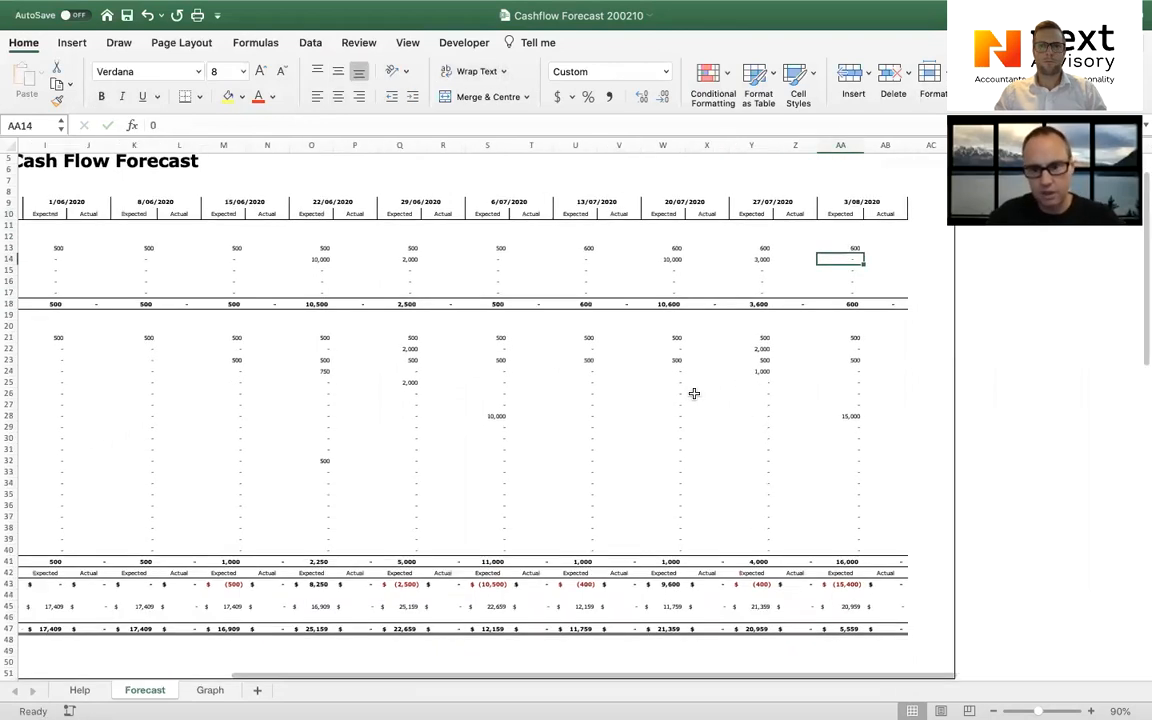
scroll(694, 393, left, 1)
scroll(798, 379, down, 2)
scroll(798, 379, left, 1)
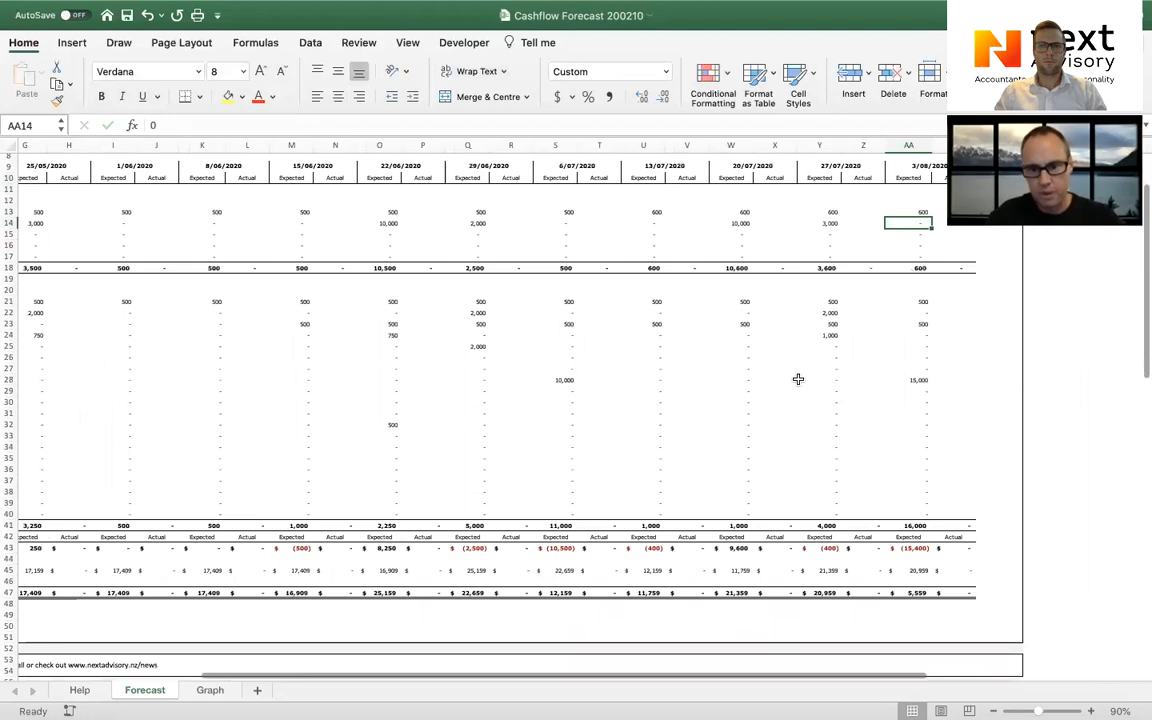
scroll(798, 379, left, 3)
scroll(798, 379, down, 1)
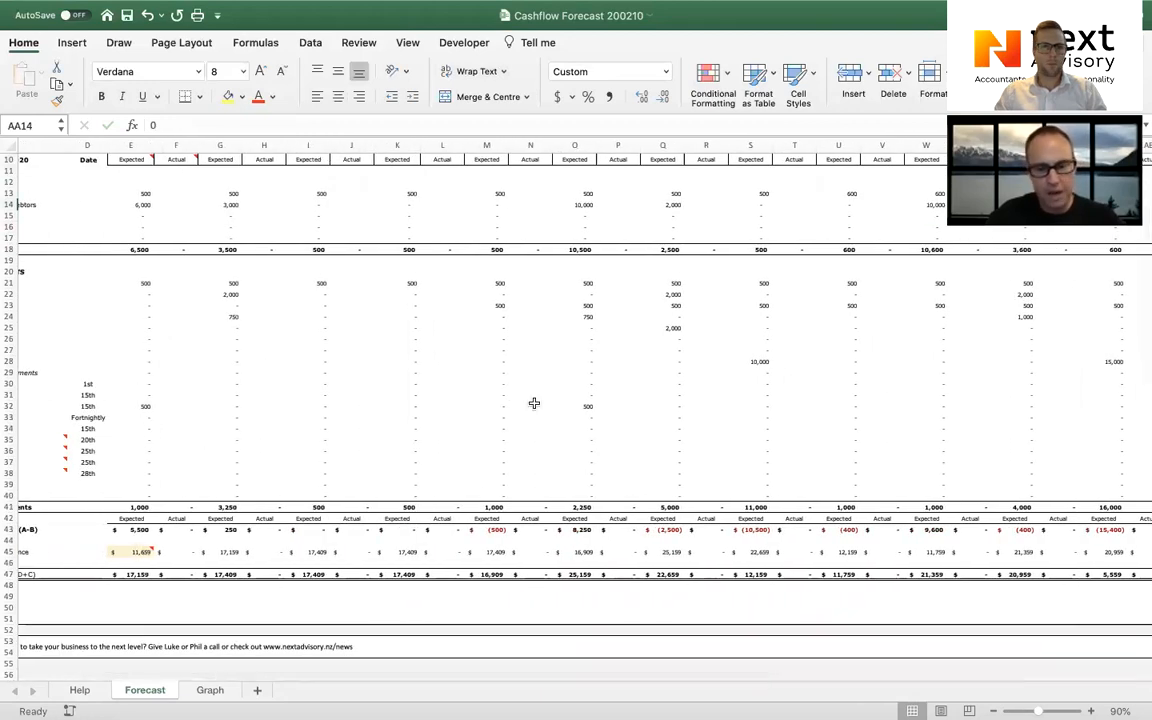
scroll(534, 403, up, 4)
scroll(534, 403, right, 3)
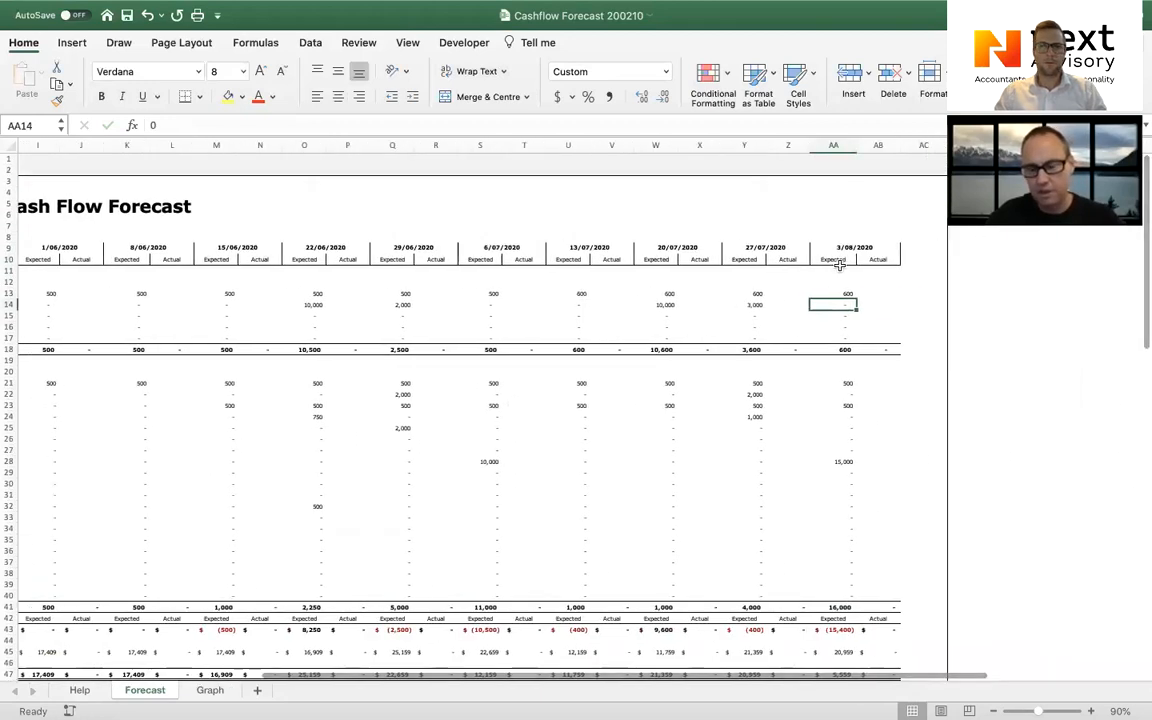
scroll(543, 589, down, 2)
scroll(543, 589, left, 3)
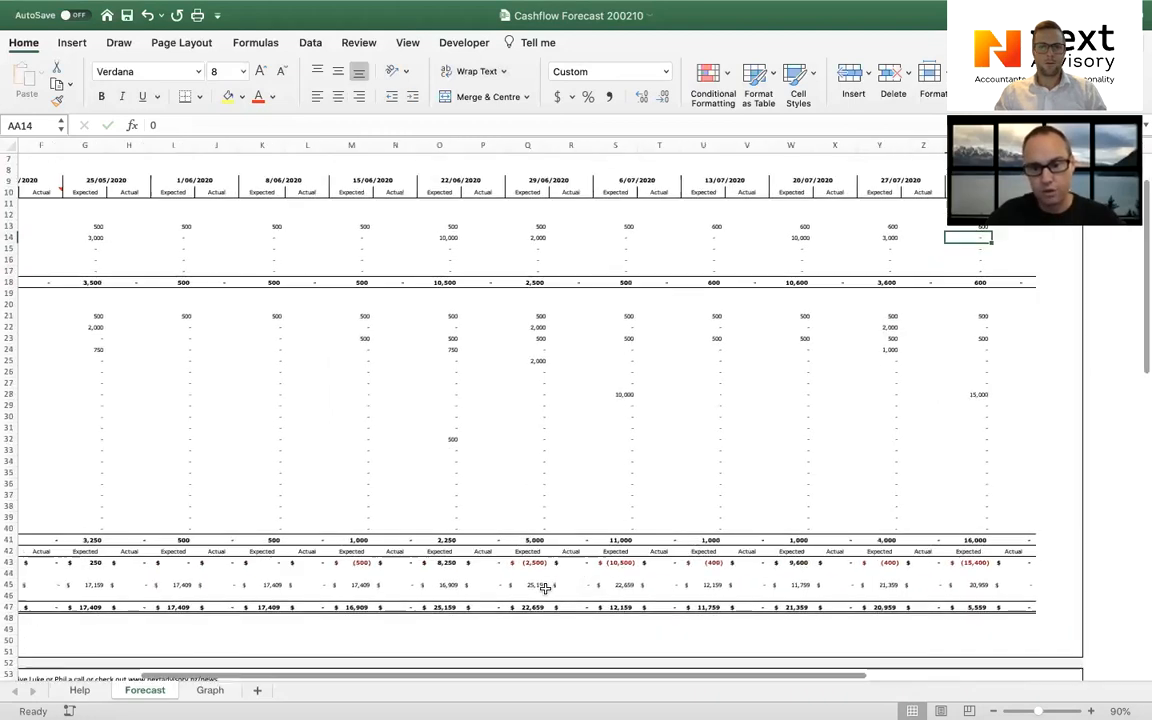
Copy the payment rows from Wages (Weekly) down to Other for the weeks from 25/05/2020 through 3/08/2020.
scroll(543, 588, left, 5)
drag(377, 313, 483, 523)
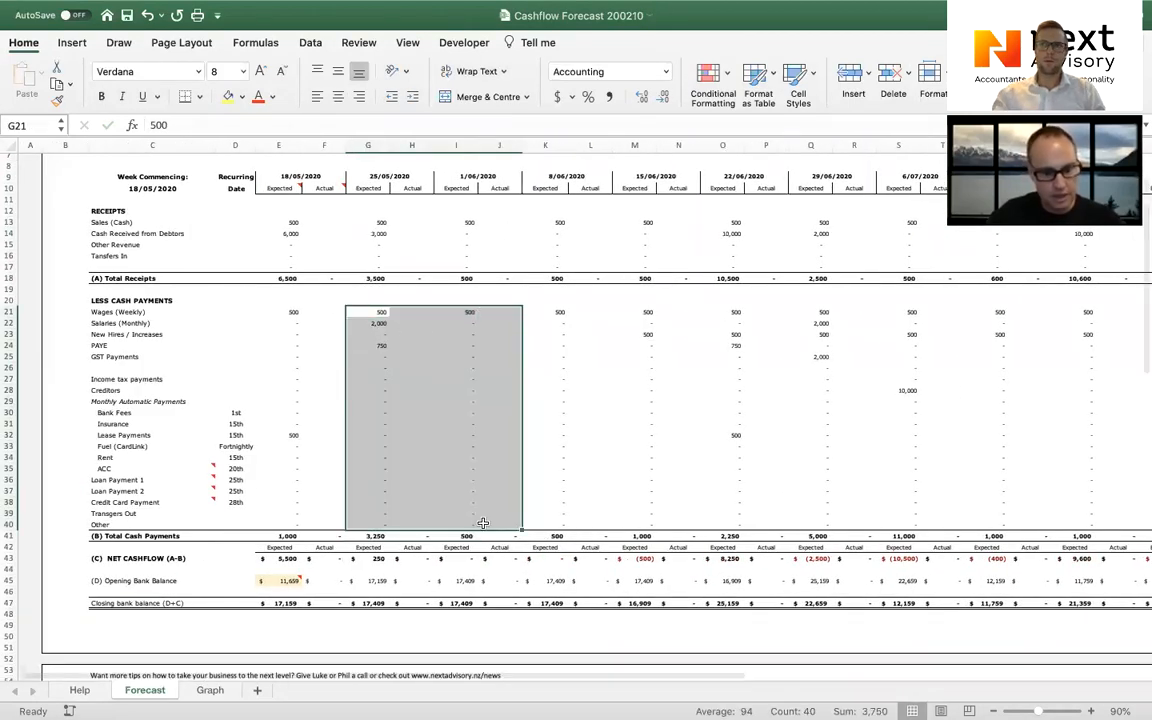
key(shift+Right)
key(shift+Right)
key(shift+Right)
key(shift+Right)
key(shift+Right)
key(shift+Right)
key(shift+Right)
key(shift+Right)
key(shift+Right)
key(shift+Right)
key(shift+Right)
key(shift+Right)
key(shift+Right)
key(shift+Right)
key(shift+Right)
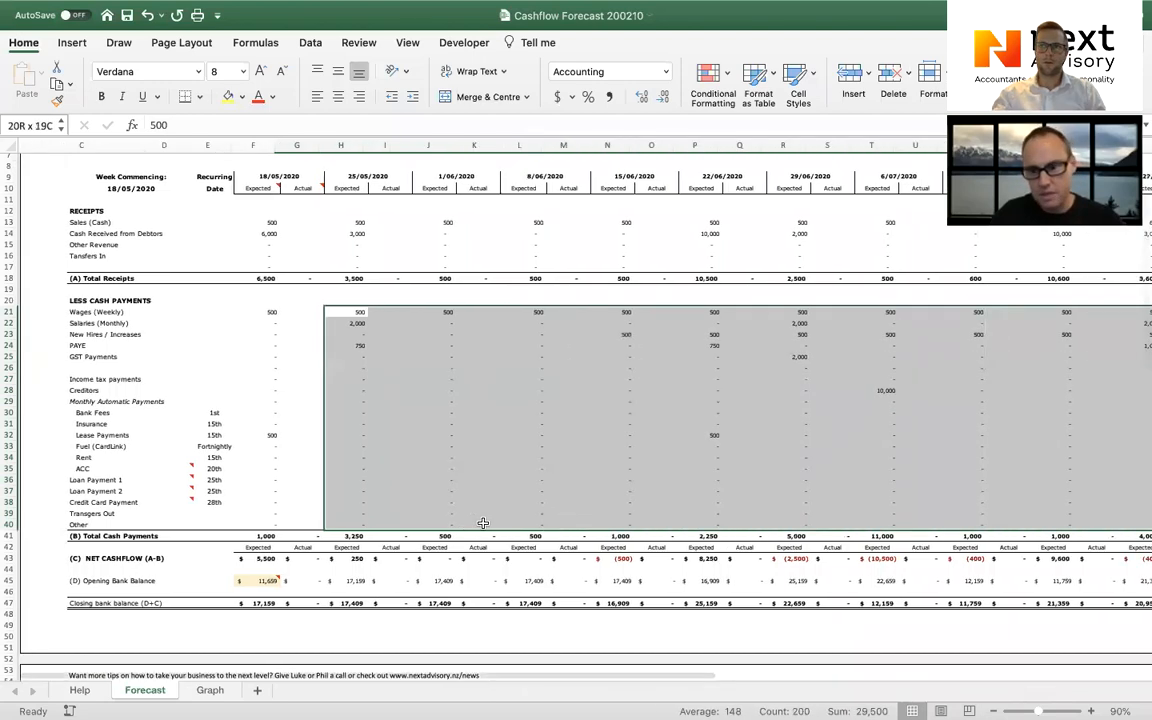
key(shift+Right)
key(shift+Right)
key(shift+Right)
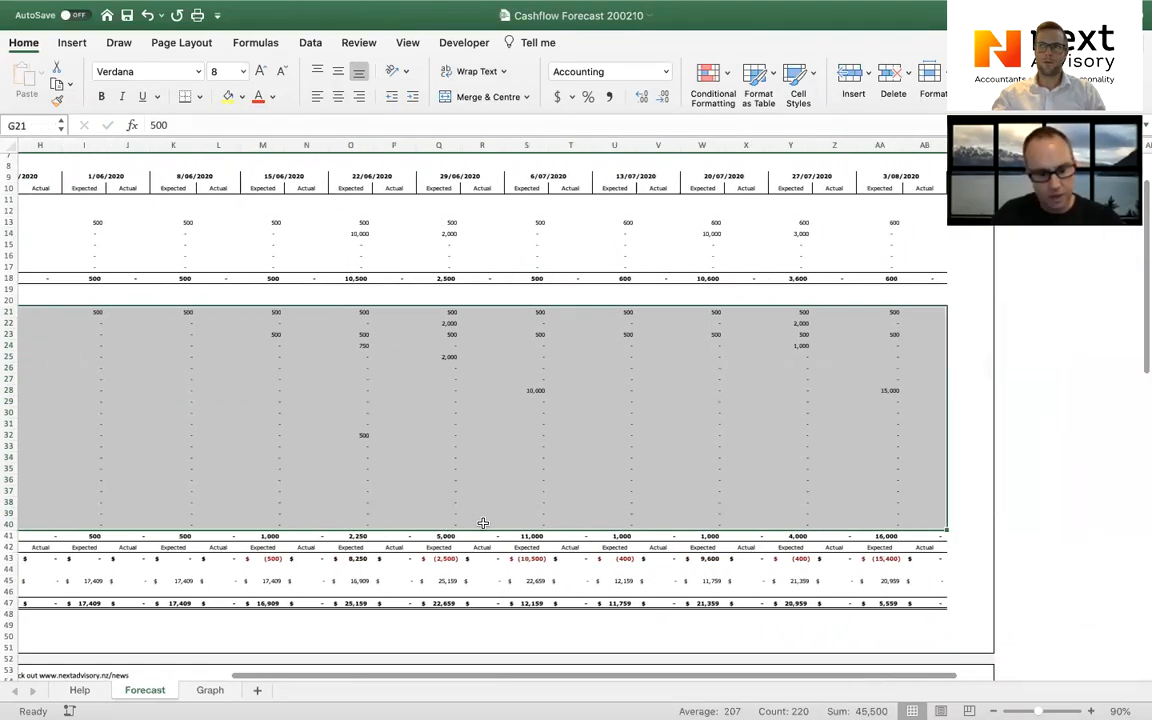
key(super+c)
Paste the copied payments one week earlier, starting at the expected Wages (Weekly) cell for 18/05/2020.
key(Left)
key(Left)
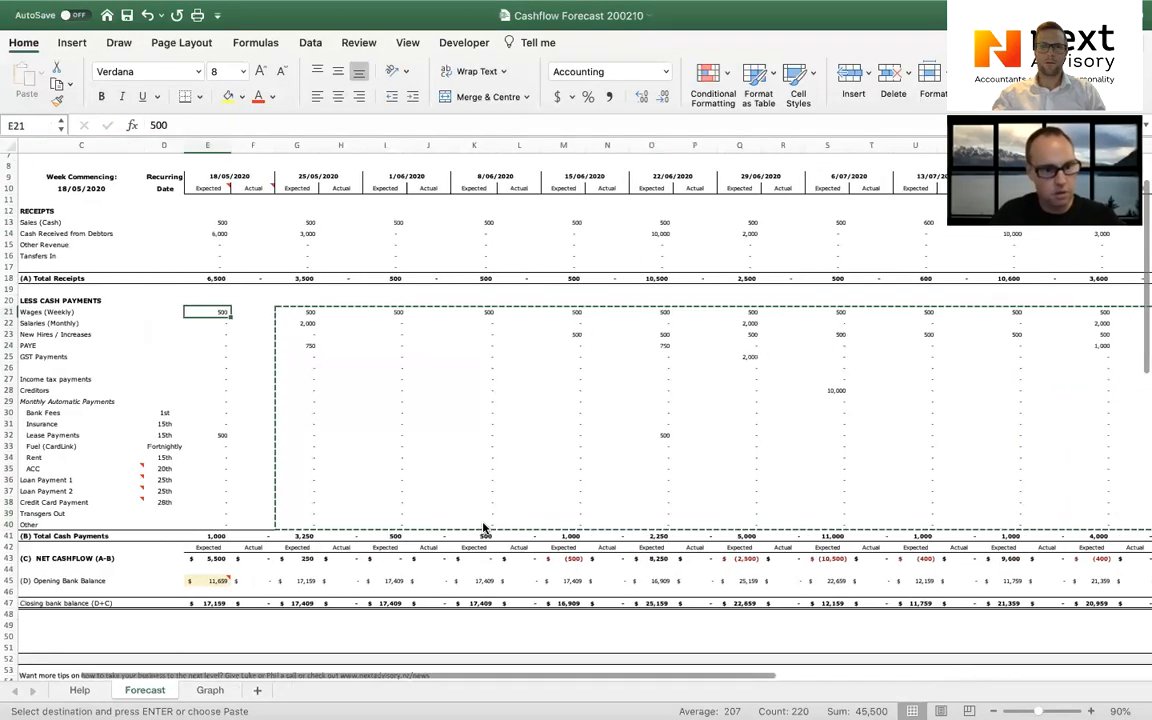
key(Return)
Set expected Wages (Weekly), New Hires / Increases and Creditors to 0 for the final week, 3/08/2020.
key(Right)
key(Right)
key(Right)
key(Right)
key(Right)
key(Right)
key(Right)
key(Right)
key(Right)
key(Right)
key(Right)
key(Right)
key(Right)
key(Right)
key(Right)
key(Right)
key(Right)
key(Right)
key(Right)
key(Right)
key(Right)
key(Right)
key(Right)
key(Right)
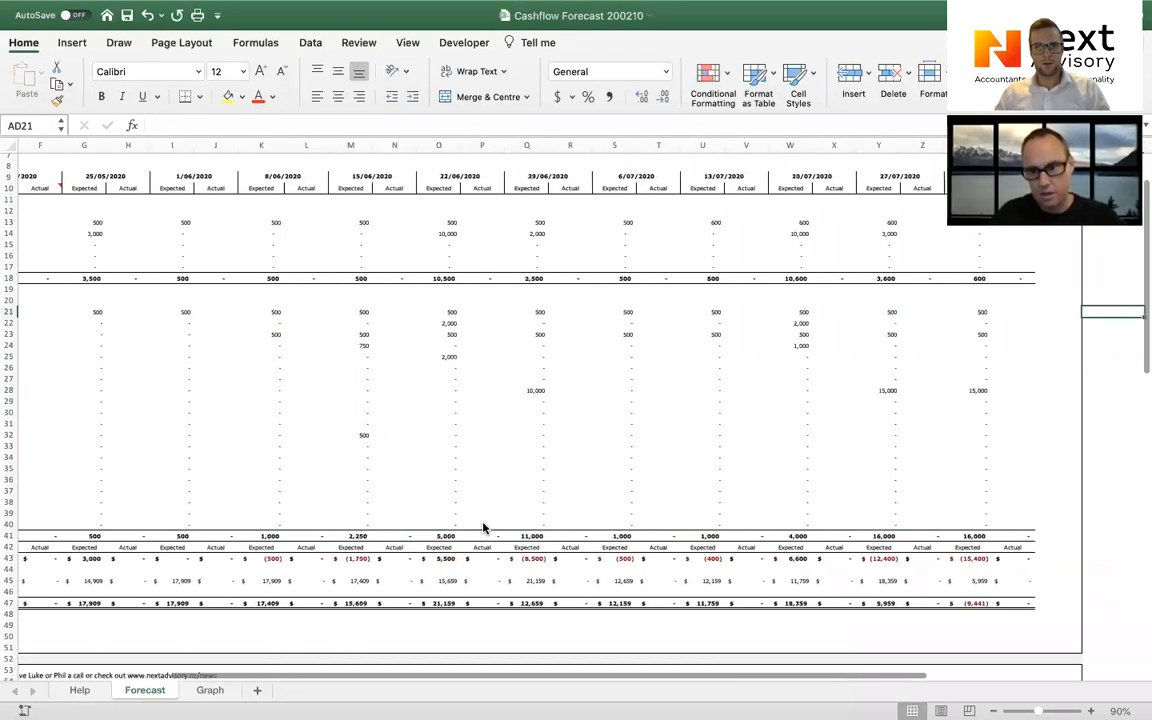
key(Down)
key(Left)
key(Left)
key(Left)
key(Up)
key(Delete)
key(Down)
key(Down)
key(Down)
key(Up)
key(Delete)
key(Down)
key(Down)
key(Down)
key(Down)
key(Down)
key(Delete)
key(Down)
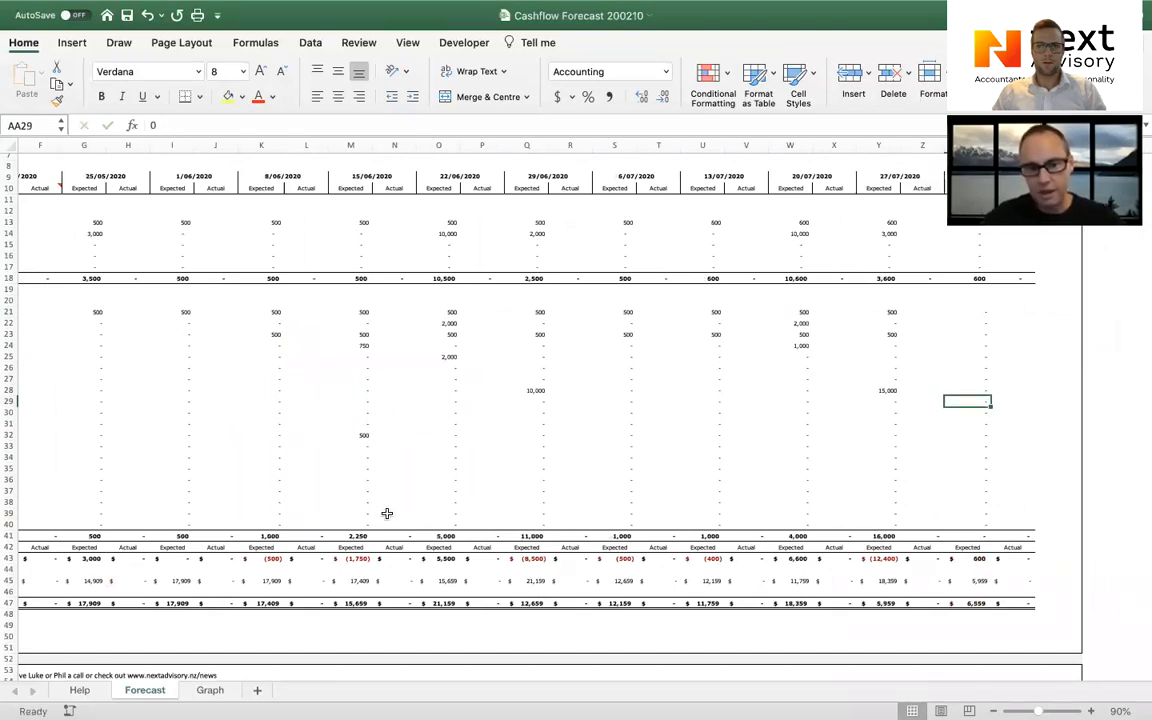
Review the rolled-forward cash flow line against the lower limit line on the Graph sheet.
scroll(387, 510, left, 5)
scroll(387, 510, up, 3)
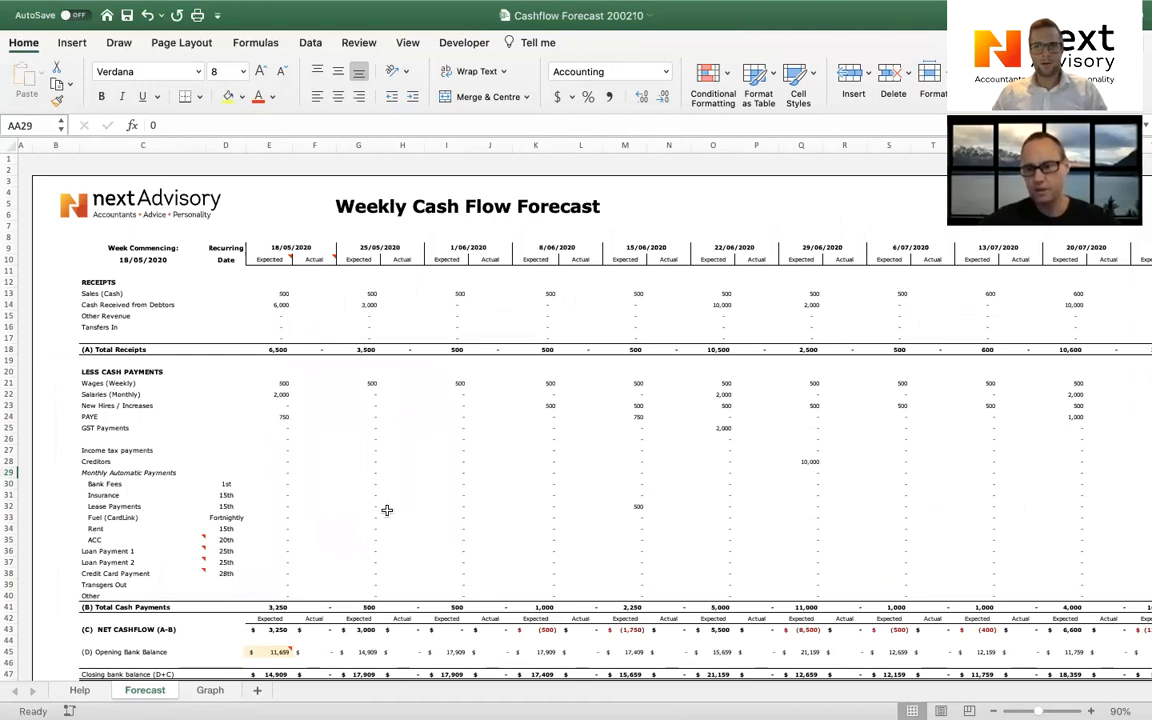
click(210, 690)
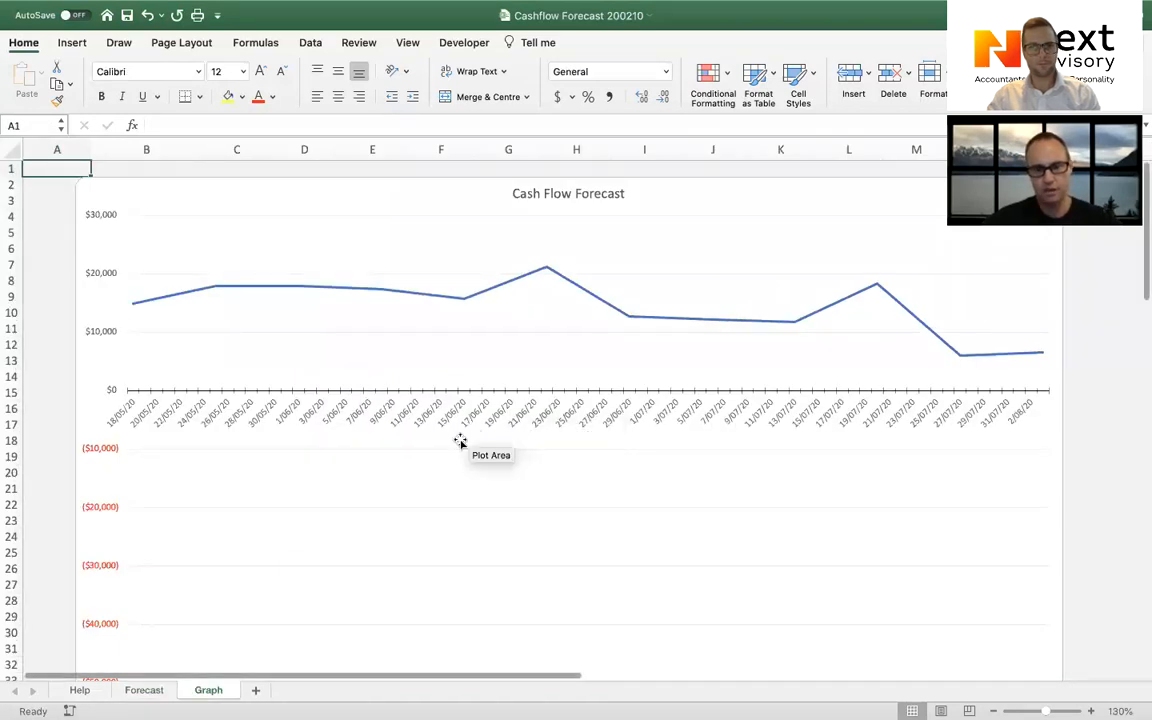
scroll(460, 442, down, 2)
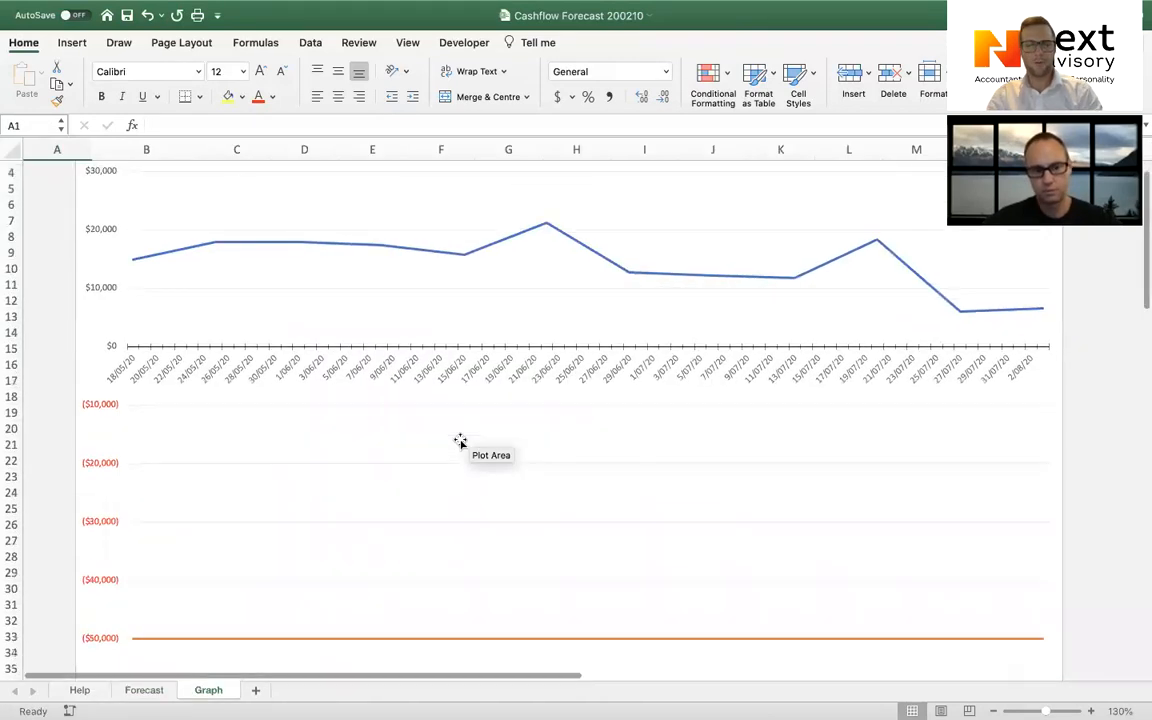
Examine the opening bank balance for 18/05/2020 and the closing bank balance for 3/08/2020 on the Forecast sheet.
click(142, 690)
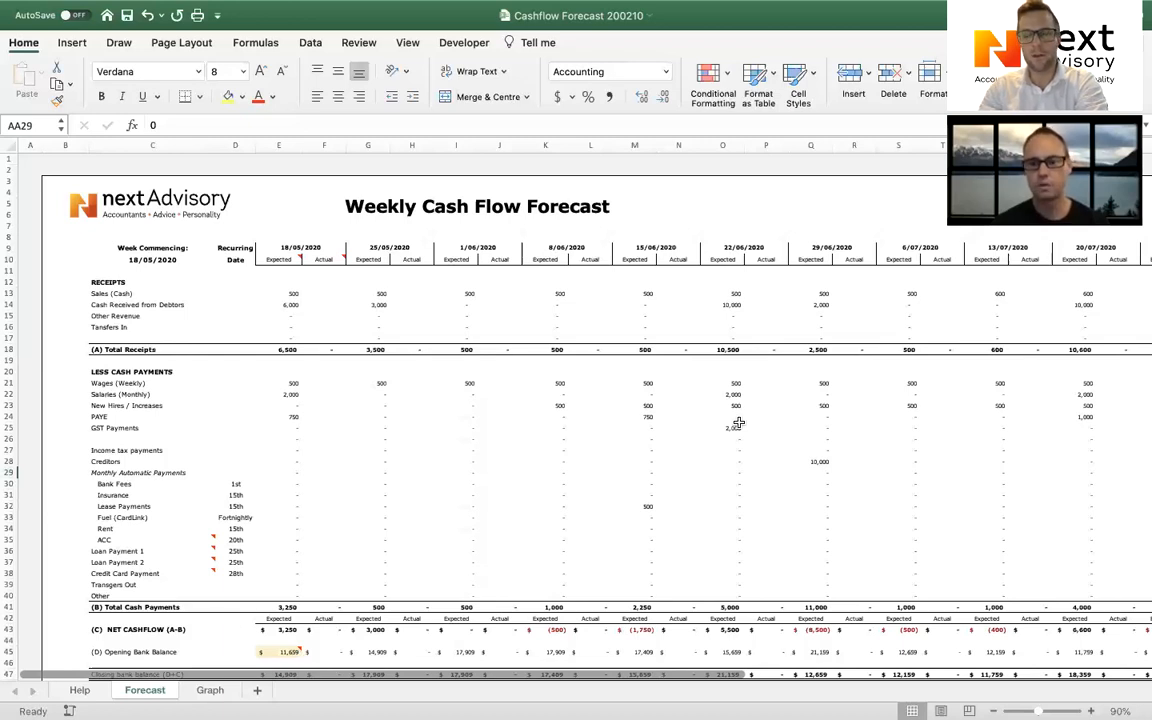
scroll(738, 423, down, 3)
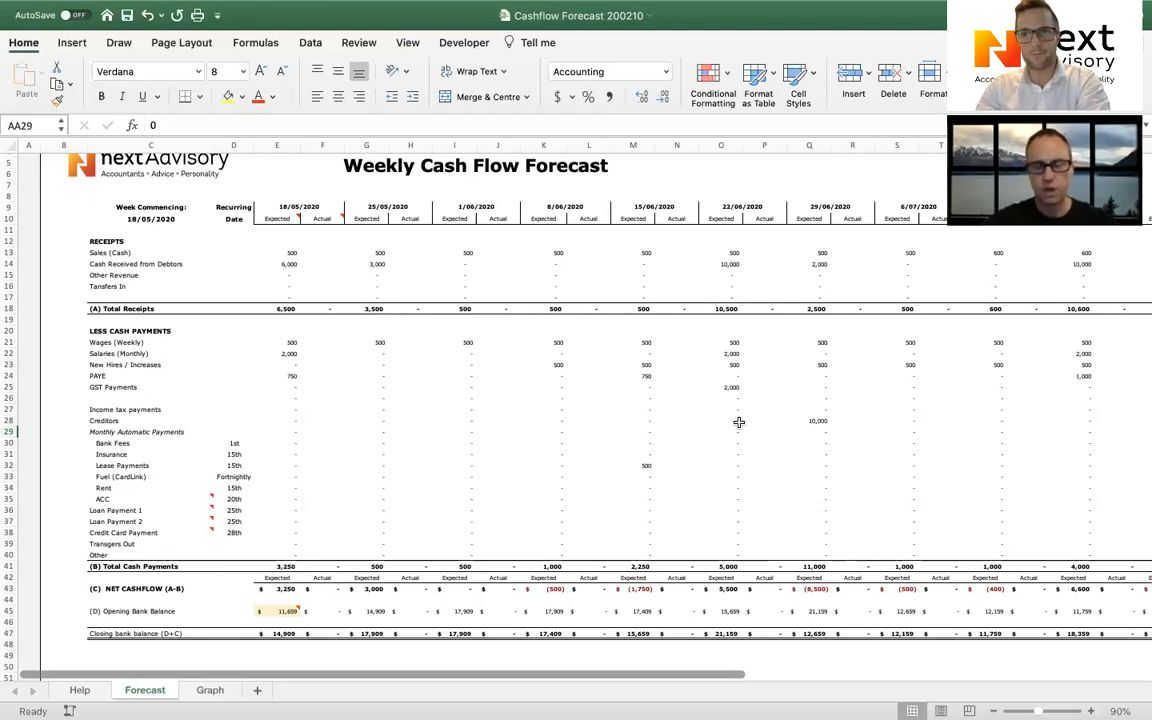
click(282, 611)
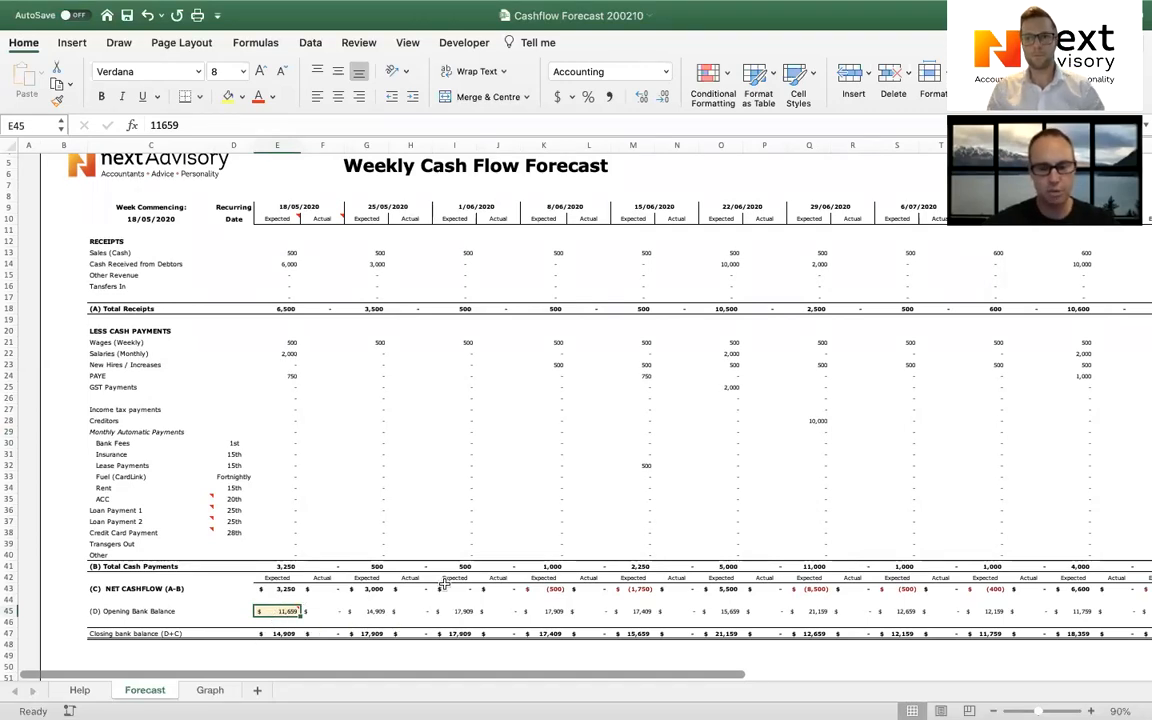
scroll(443, 588, right, 5)
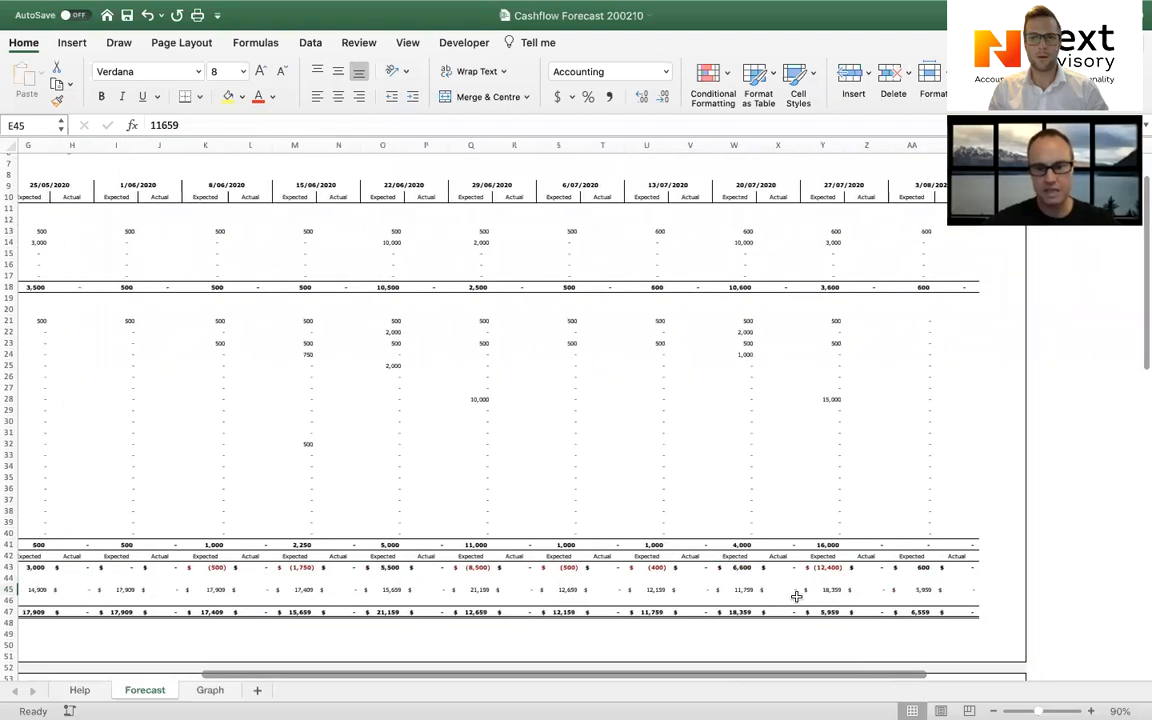
click(913, 611)
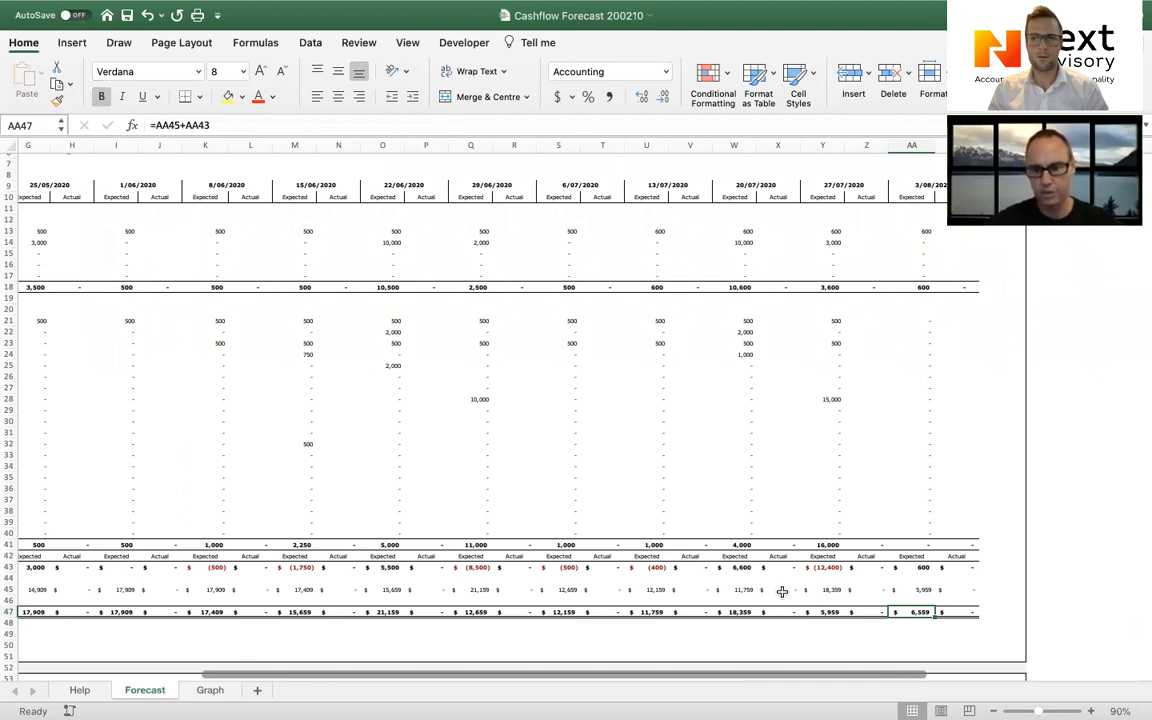
scroll(782, 591, left, 5)
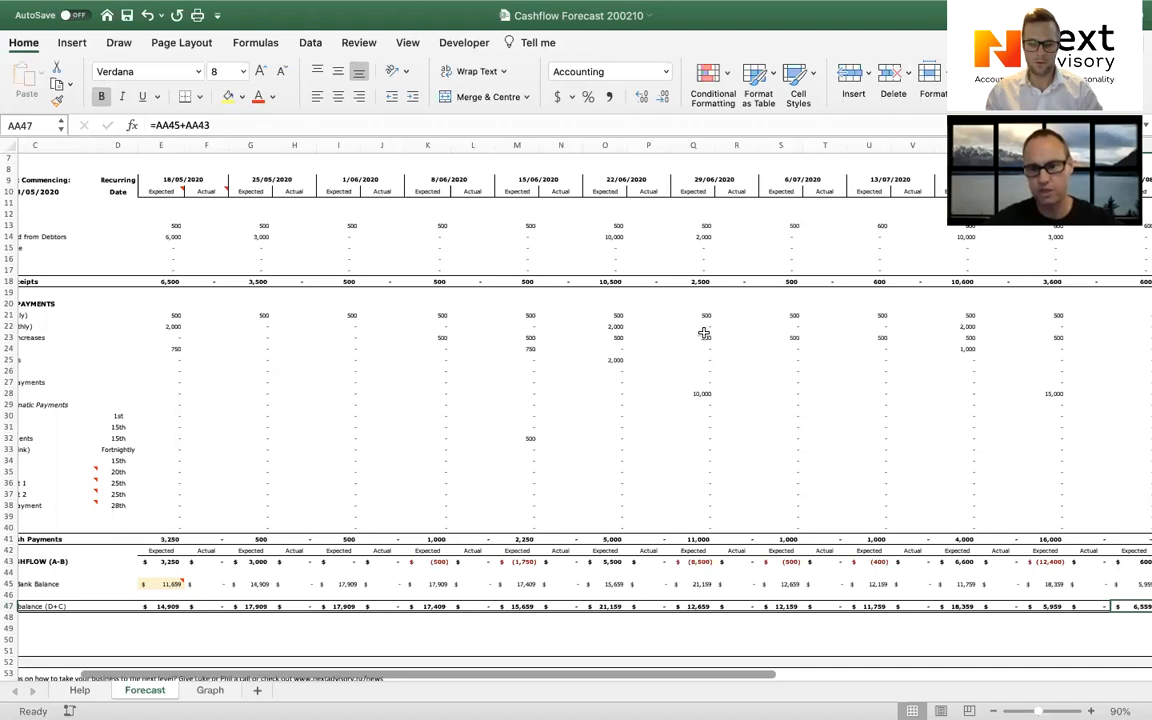
Examine the expected Sales (Cash) for 13/07/2020 and the receipts, payments and bank balances across the forecast weeks.
scroll(708, 263, right, 4)
scroll(708, 263, up, 1)
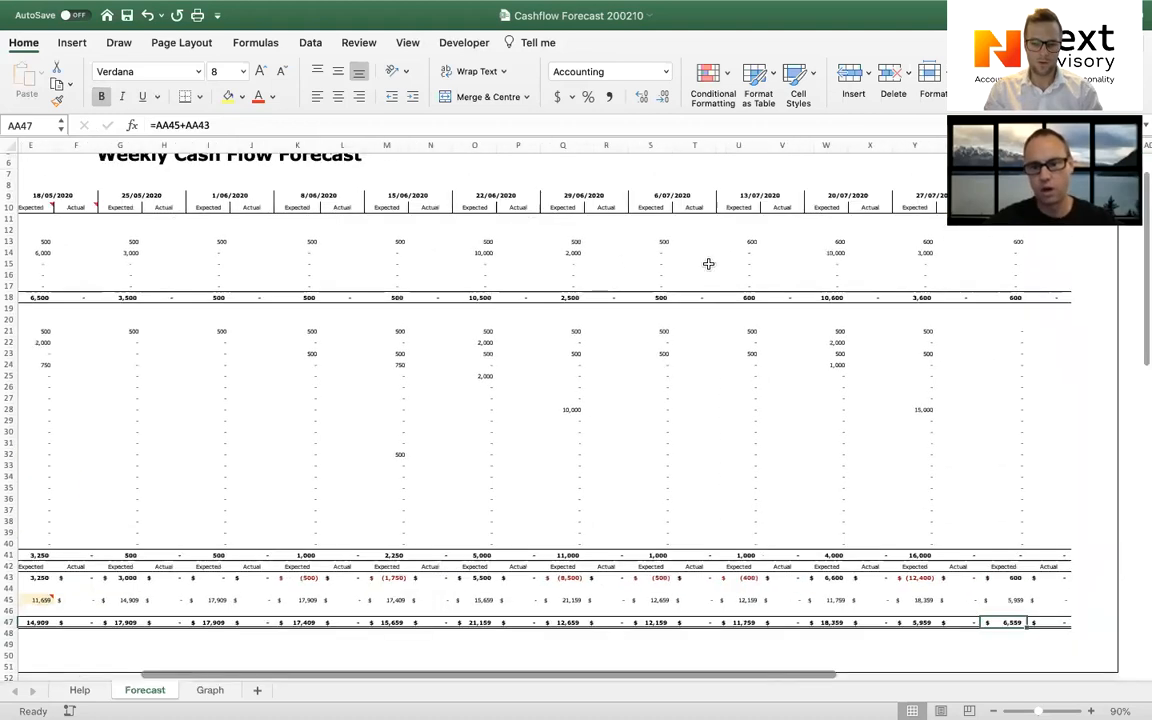
click(688, 237)
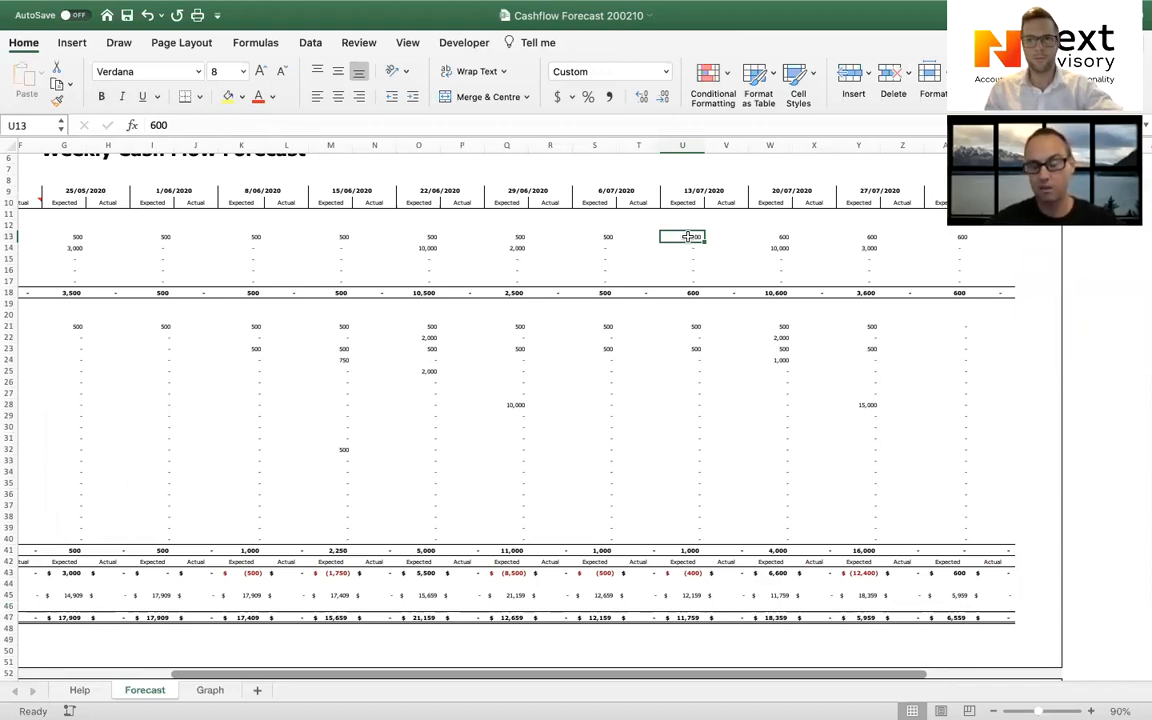
scroll(688, 236, left, 3)
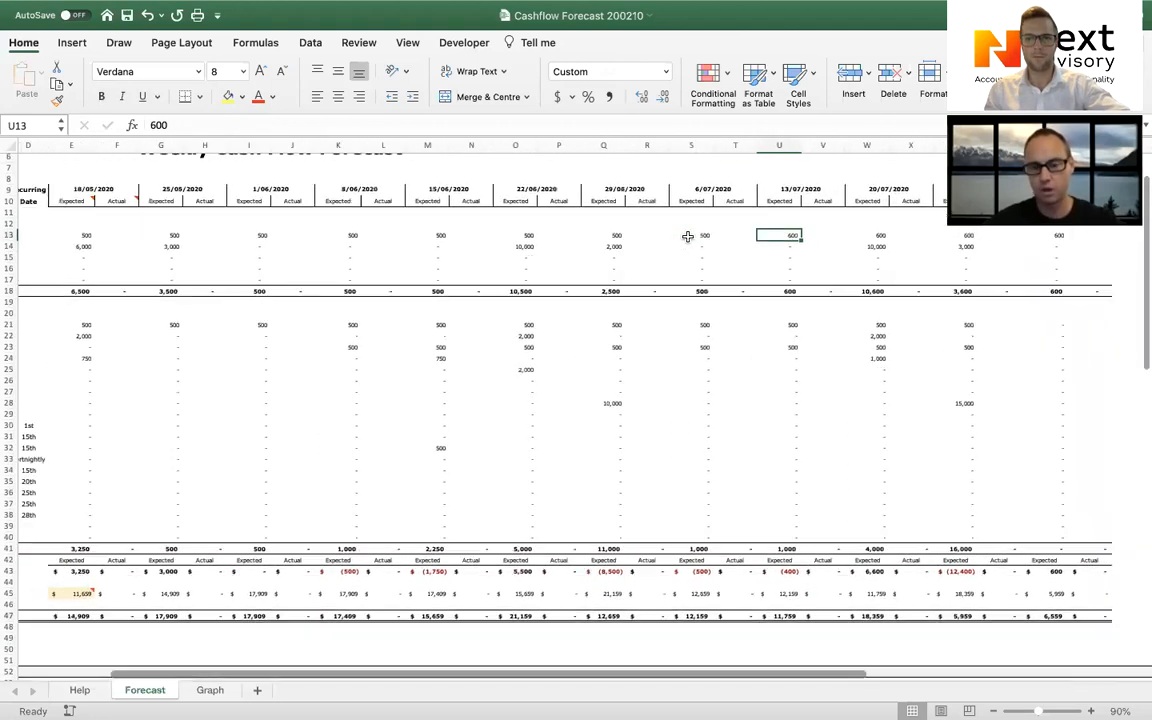
scroll(688, 236, left, 4)
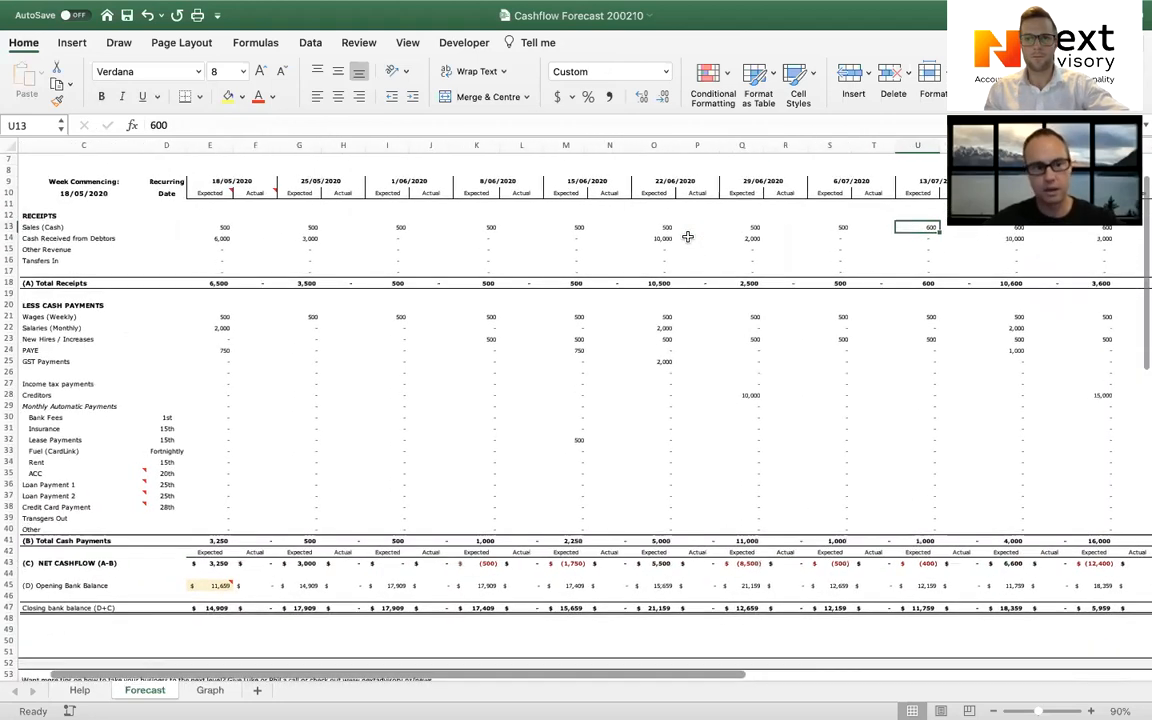
scroll(688, 236, up, 3)
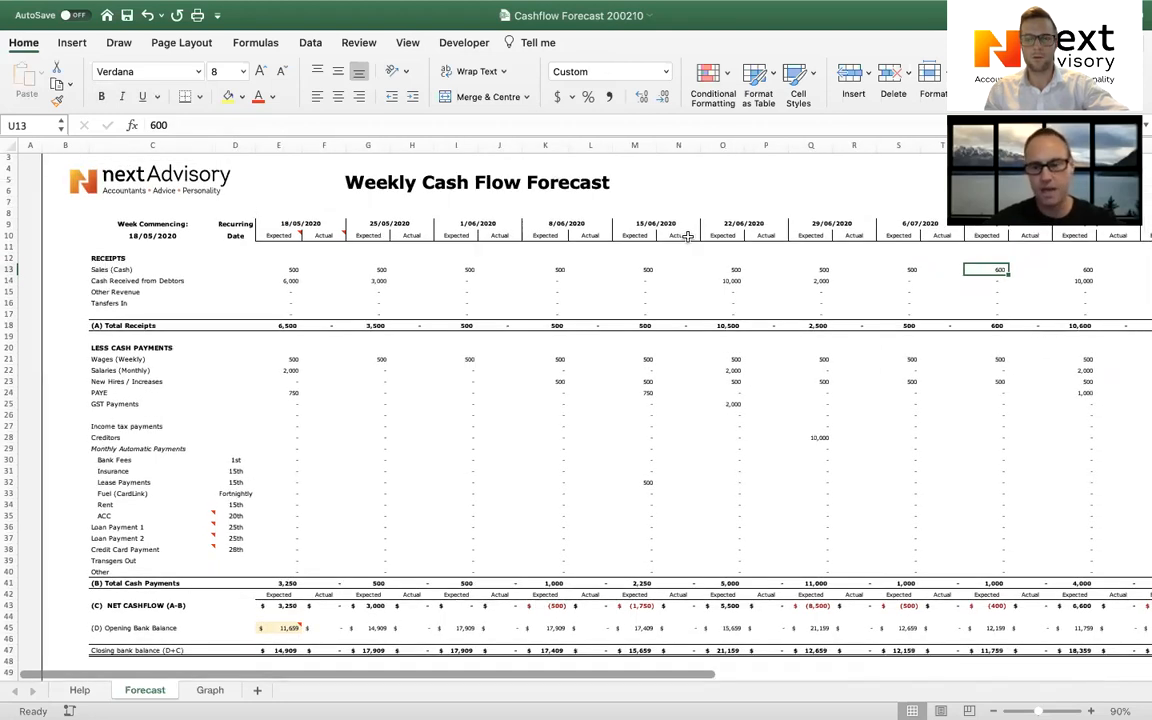
scroll(688, 236, right, 1)
scroll(688, 236, down, 2)
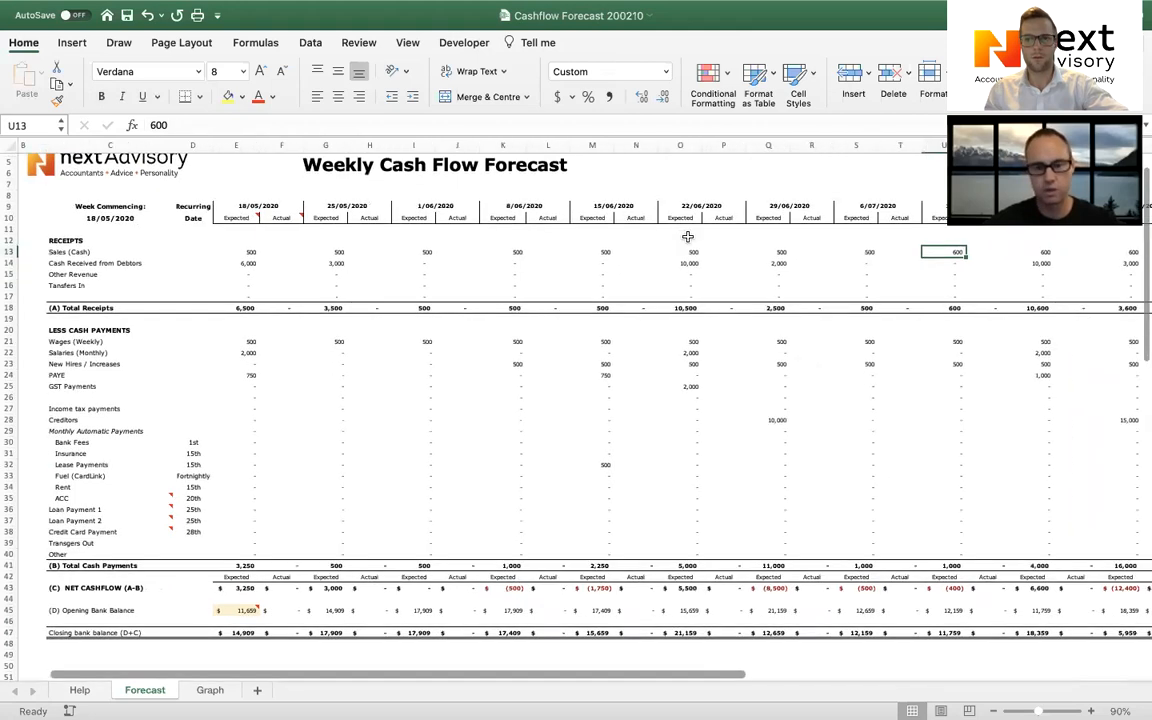
scroll(688, 236, left, 1)
scroll(688, 236, up, 2)
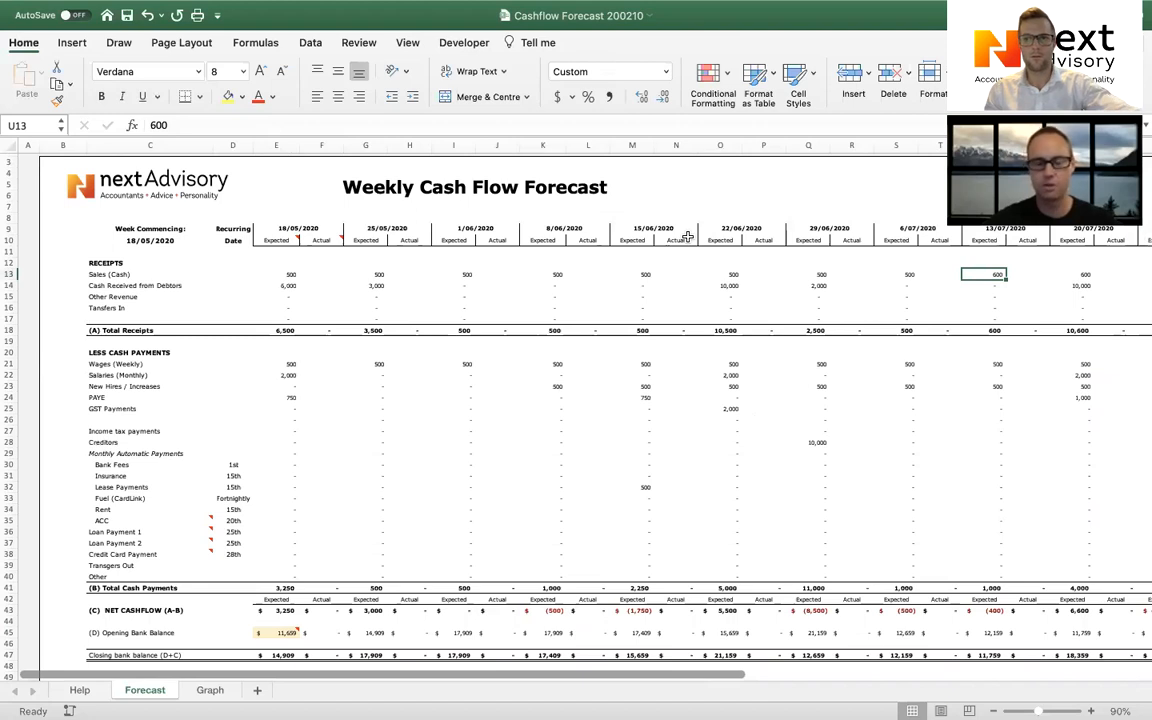
scroll(688, 236, down, 5)
scroll(688, 236, right, 2)
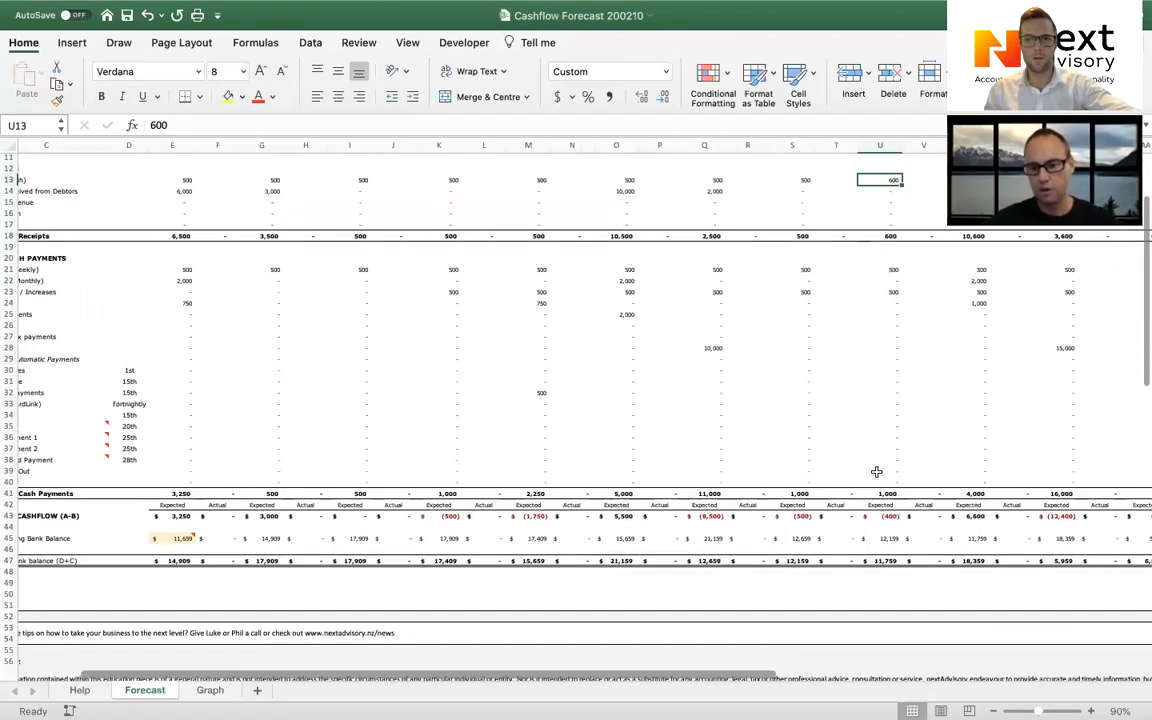
scroll(883, 526, down, 3)
scroll(883, 526, right, 2)
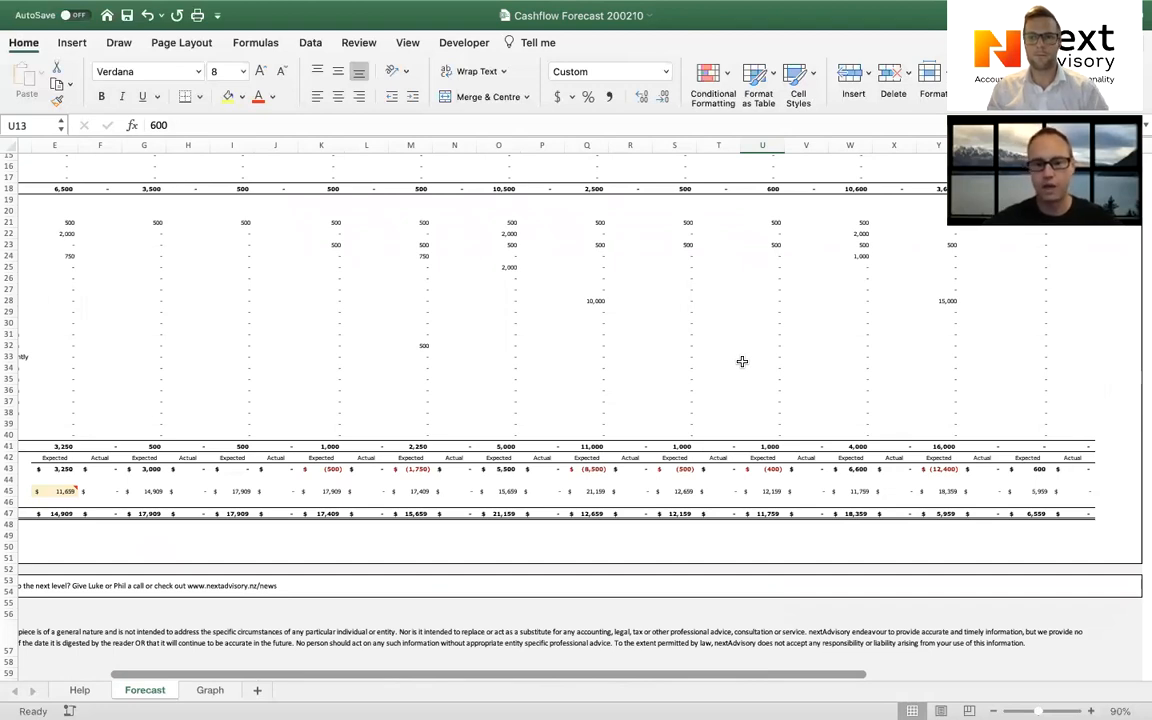
Relabel the payment row below Credit Card Payment as New Loan Payment and set its recurring date to 20th.
scroll(398, 374, left, 5)
scroll(398, 374, up, 2)
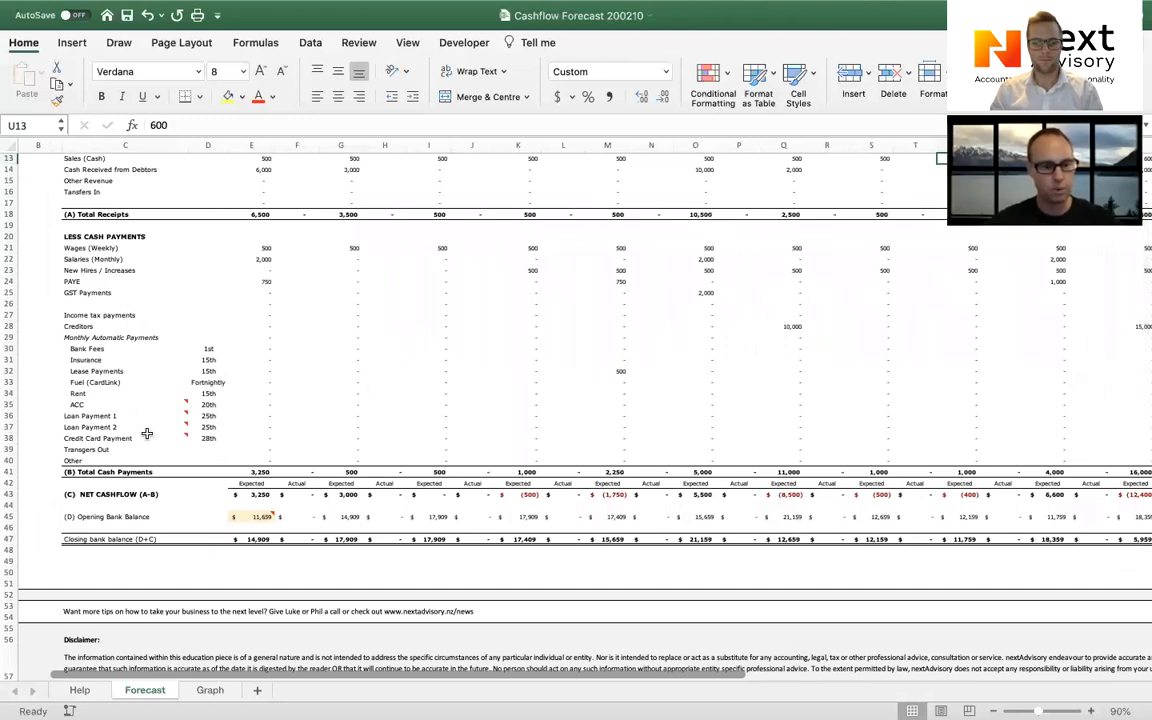
click(95, 449)
text(New Loan Pa)
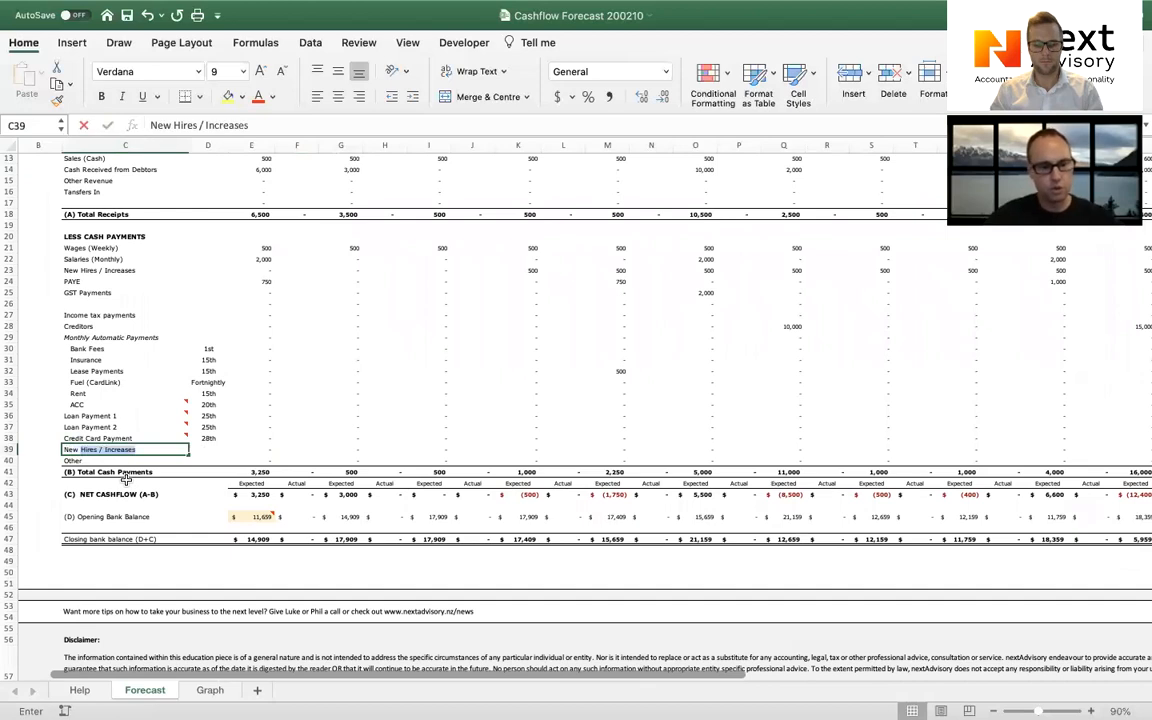
text(yment)
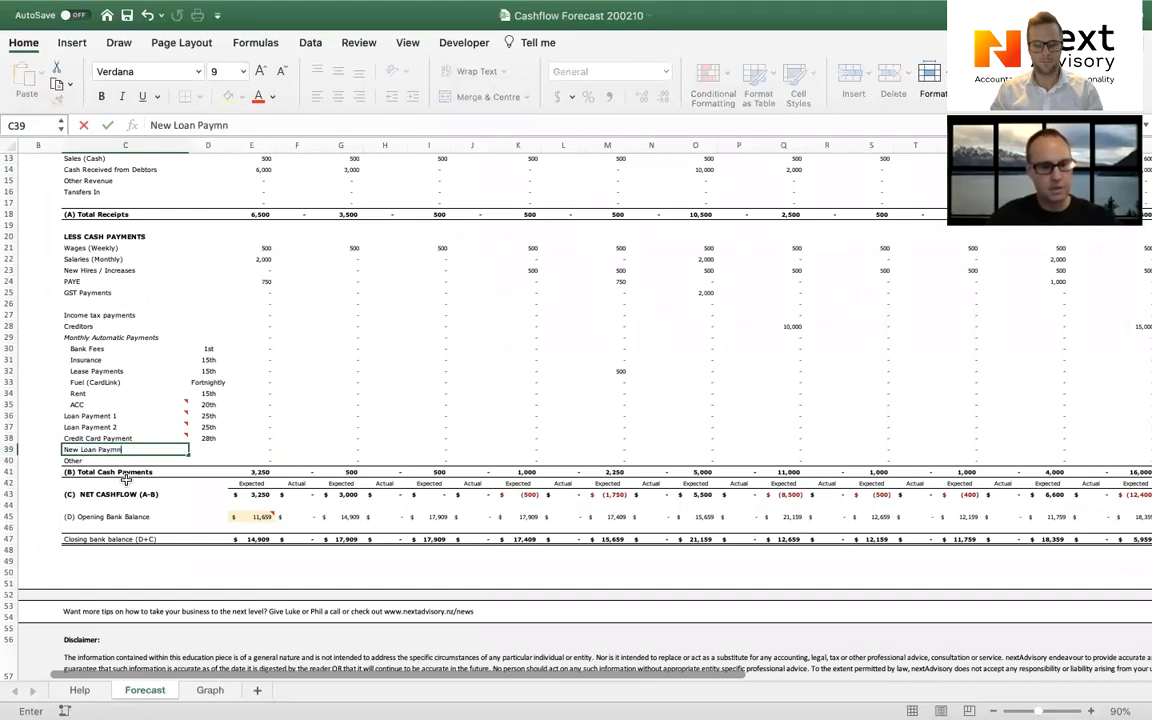
key(Tab)
text(20th)
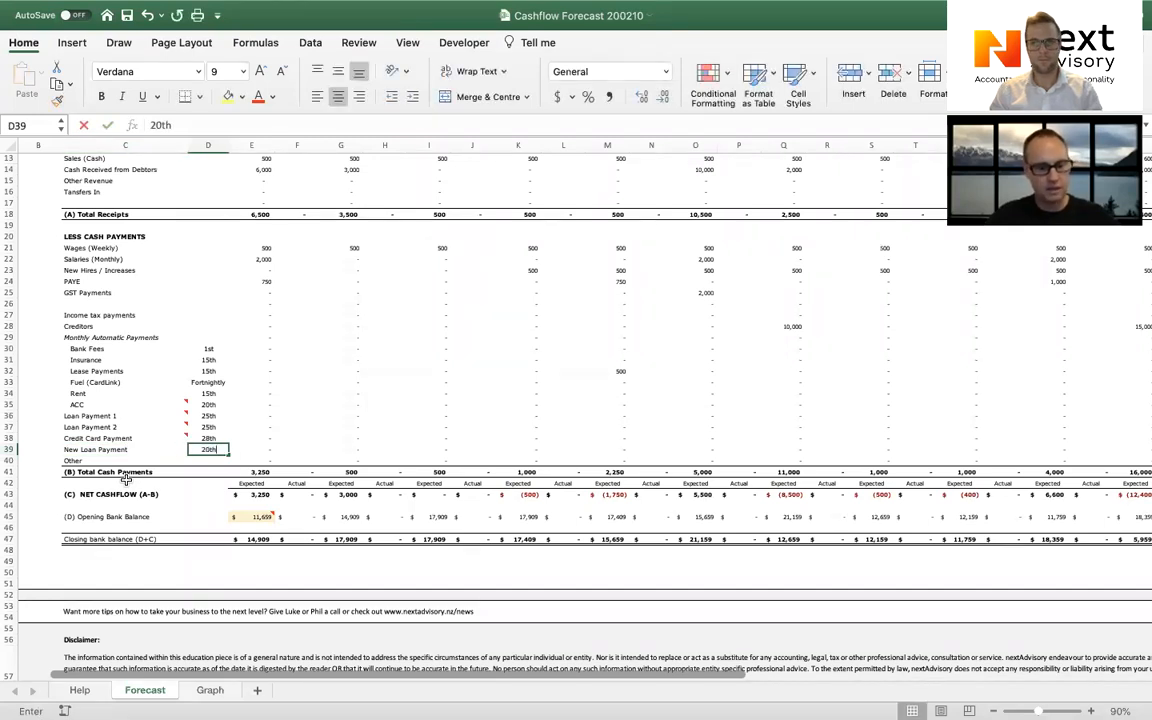
key(Tab)
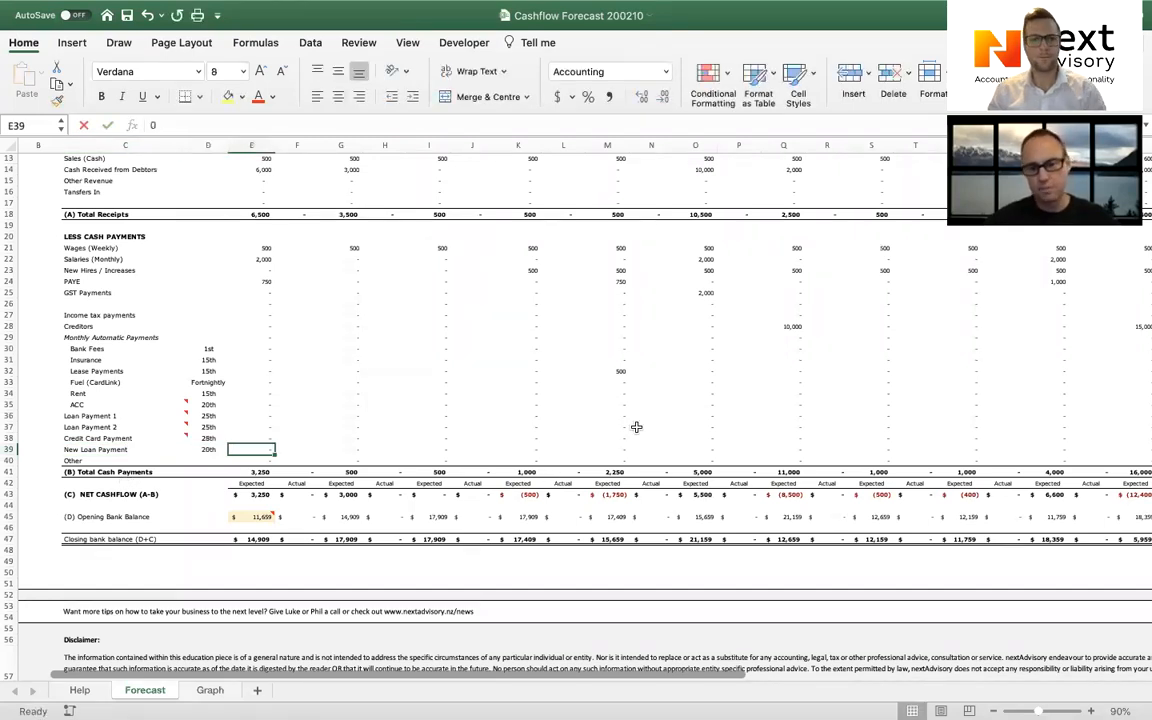
Examine the receipts, cash payments and bank balances across all forecast weeks from 18/05/2020 to 3/08/2020.
scroll(636, 427, right, 5)
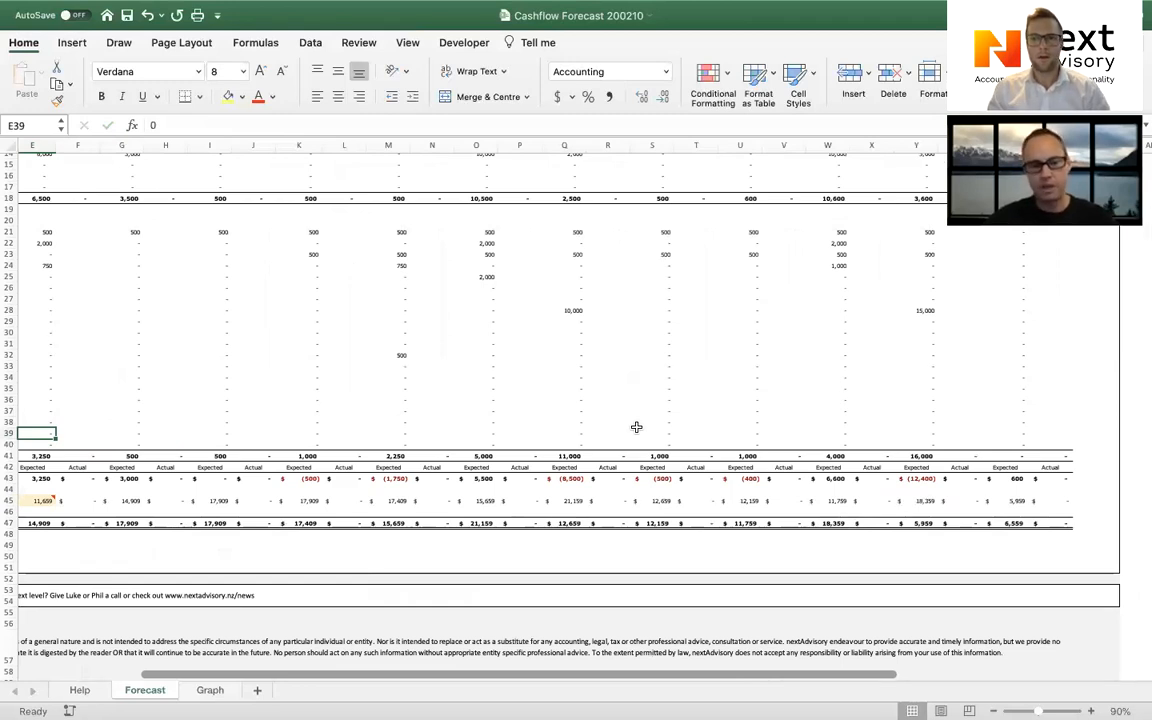
scroll(636, 427, right, 5)
scroll(636, 427, up, 3)
scroll(636, 427, up, 2)
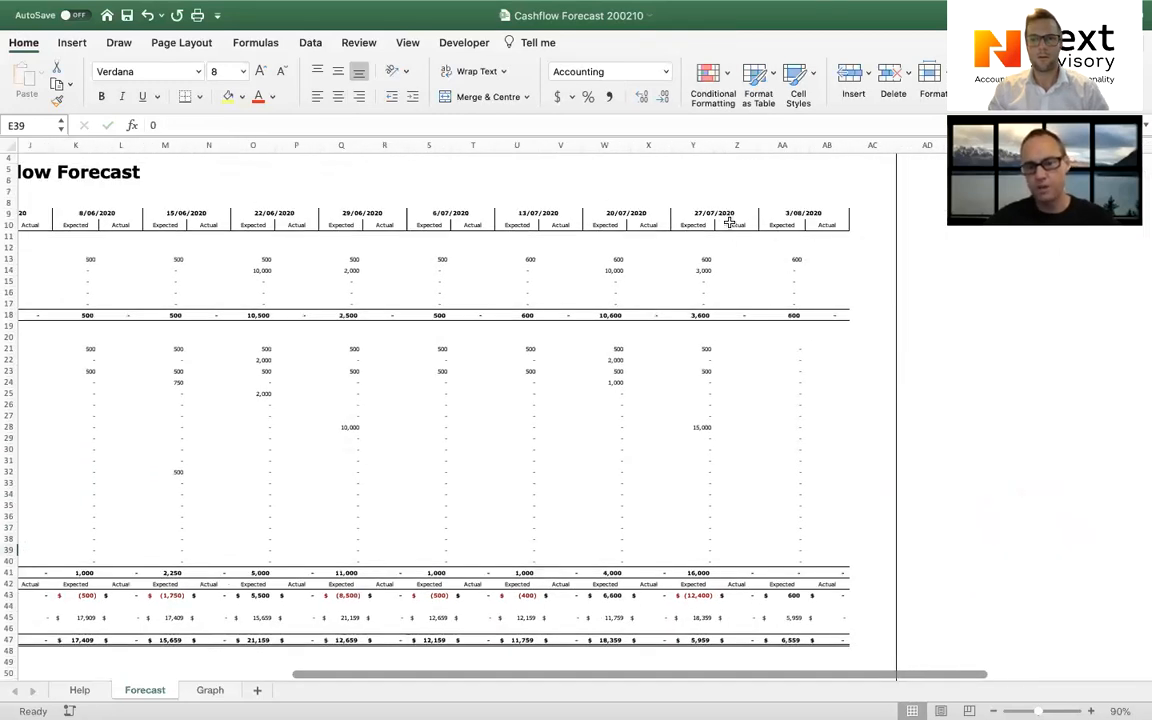
scroll(676, 294, left, 5)
scroll(676, 294, up, 2)
scroll(676, 294, down, 2)
scroll(676, 294, left, 2)
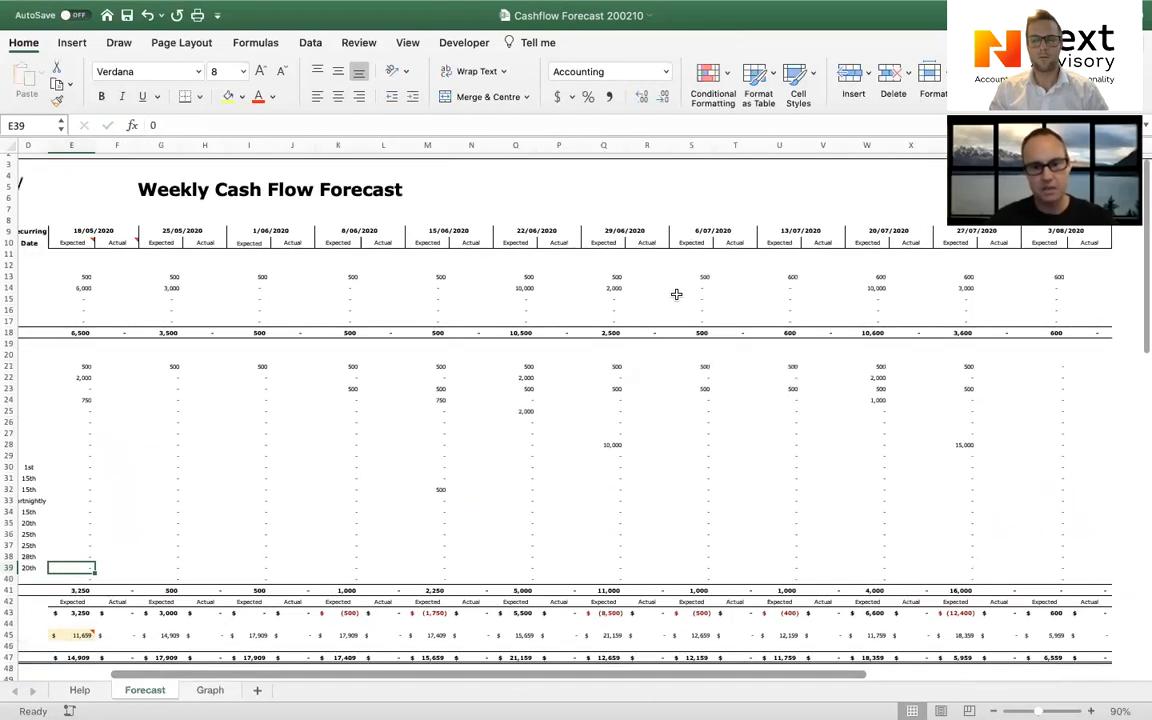
scroll(676, 294, left, 3)
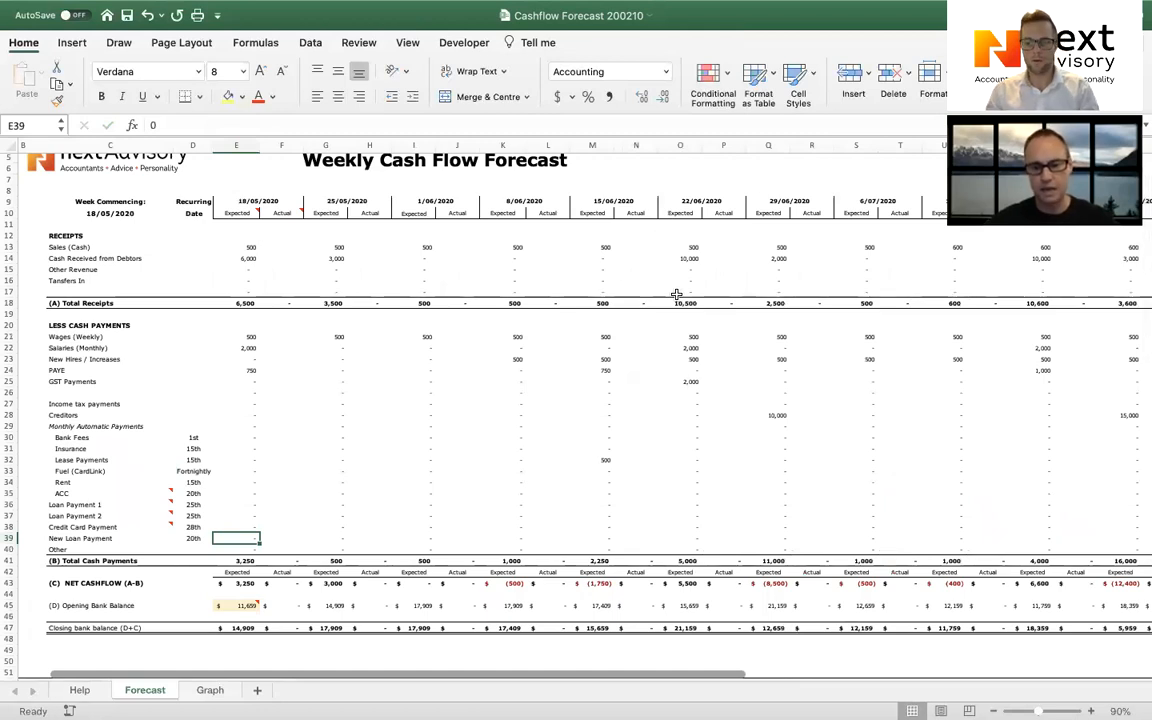
scroll(718, 420, right, 3)
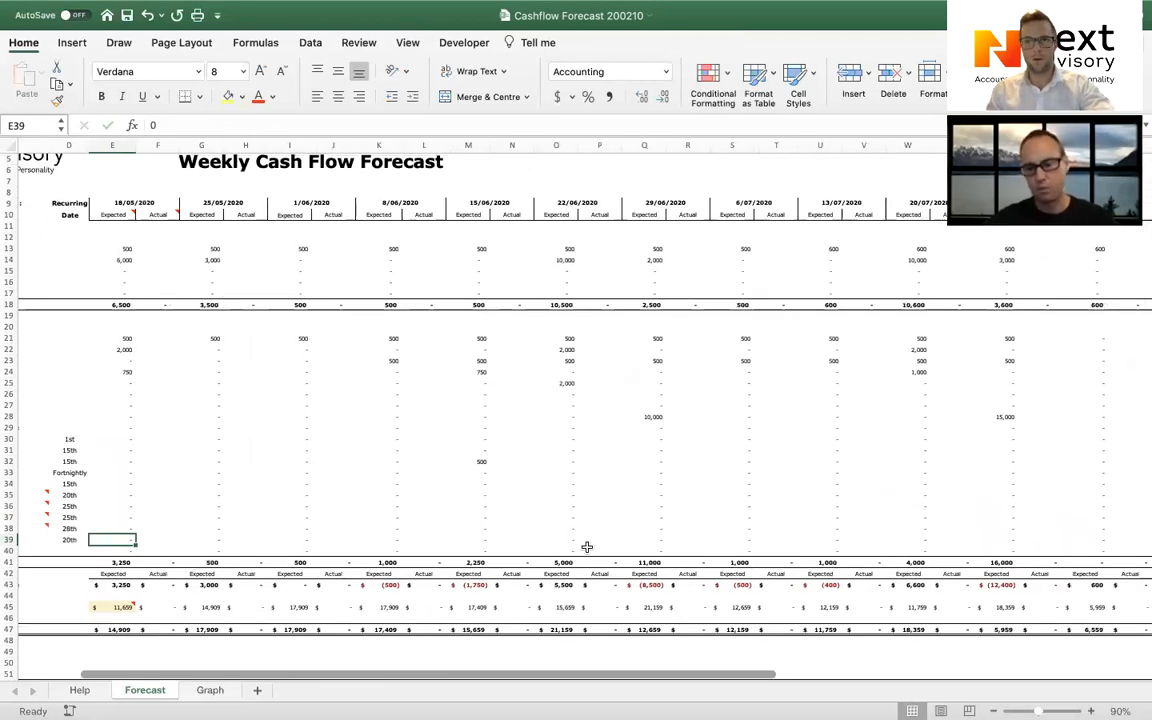
scroll(588, 545, right, 3)
scroll(588, 545, down, 1)
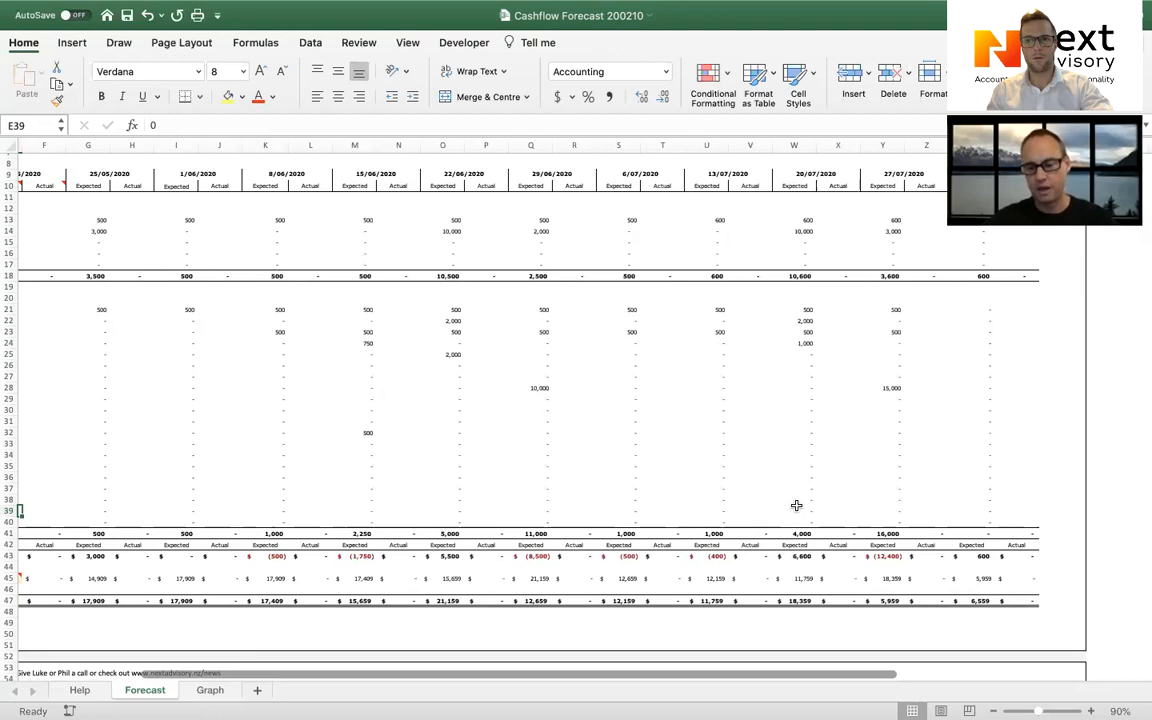
scroll(792, 378, up, 4)
scroll(792, 378, left, 1)
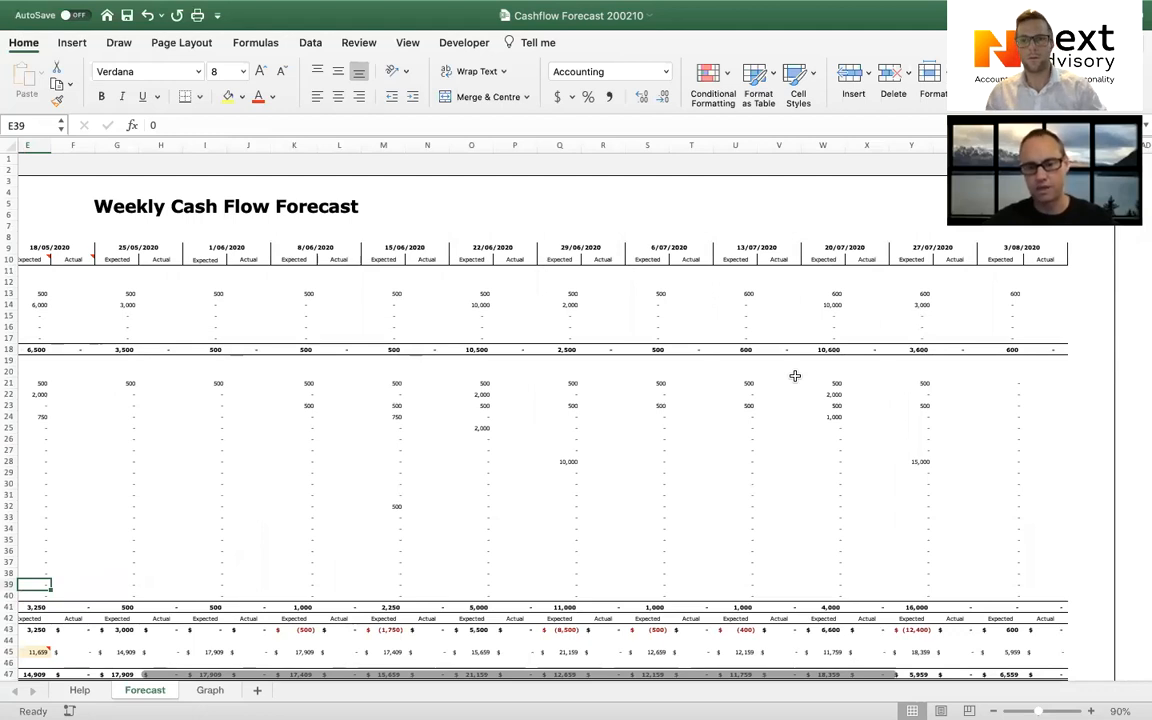
scroll(794, 375, left, 3)
scroll(794, 375, left, 2)
scroll(794, 375, up, 1)
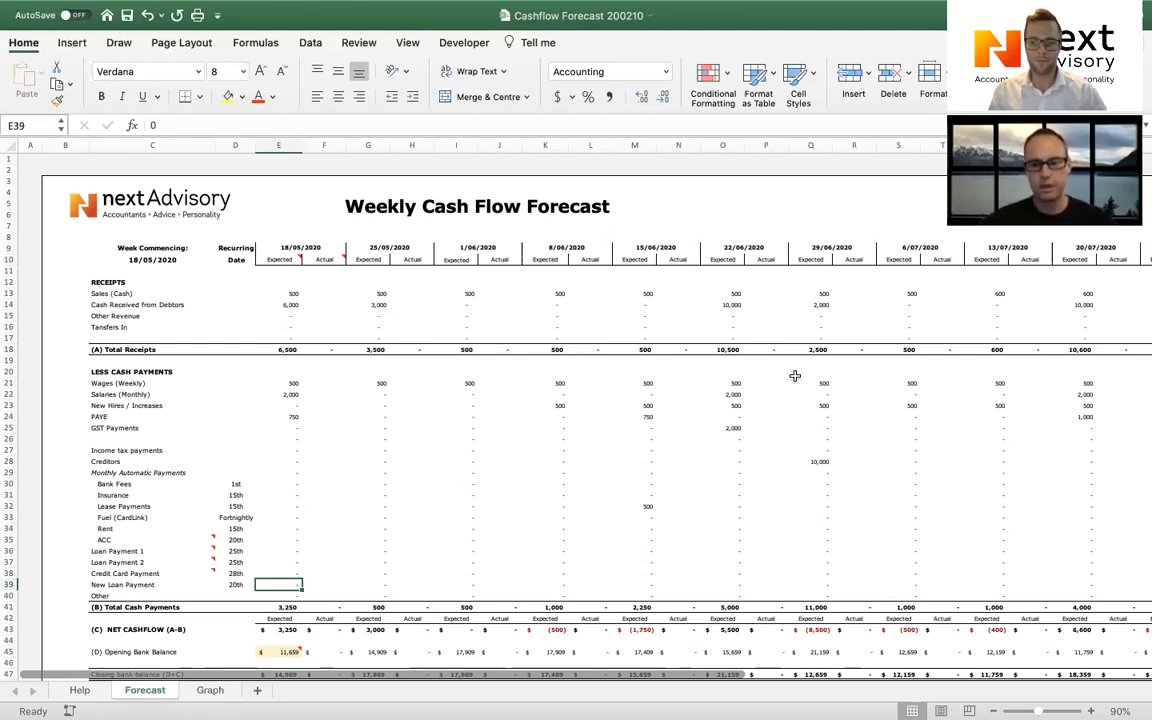
Set the expected Income tax payments for the final week, 3/08/2020, to 5000.
click(127, 452)
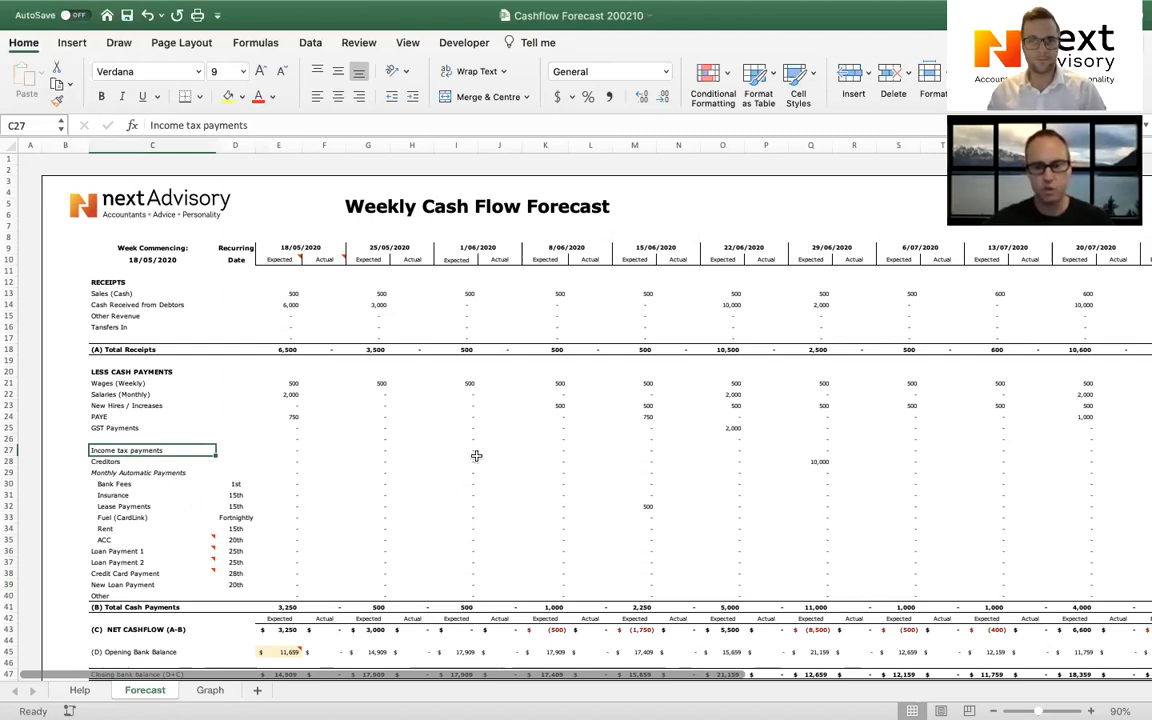
scroll(476, 456, right, 8)
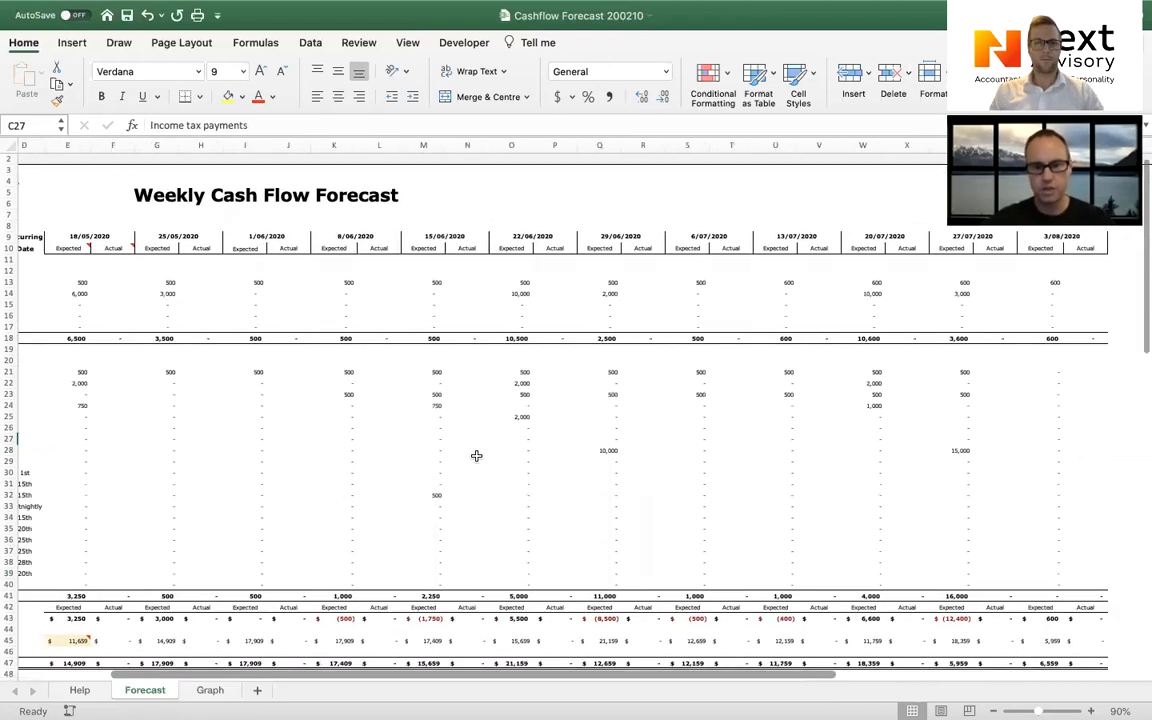
scroll(476, 456, right, 1)
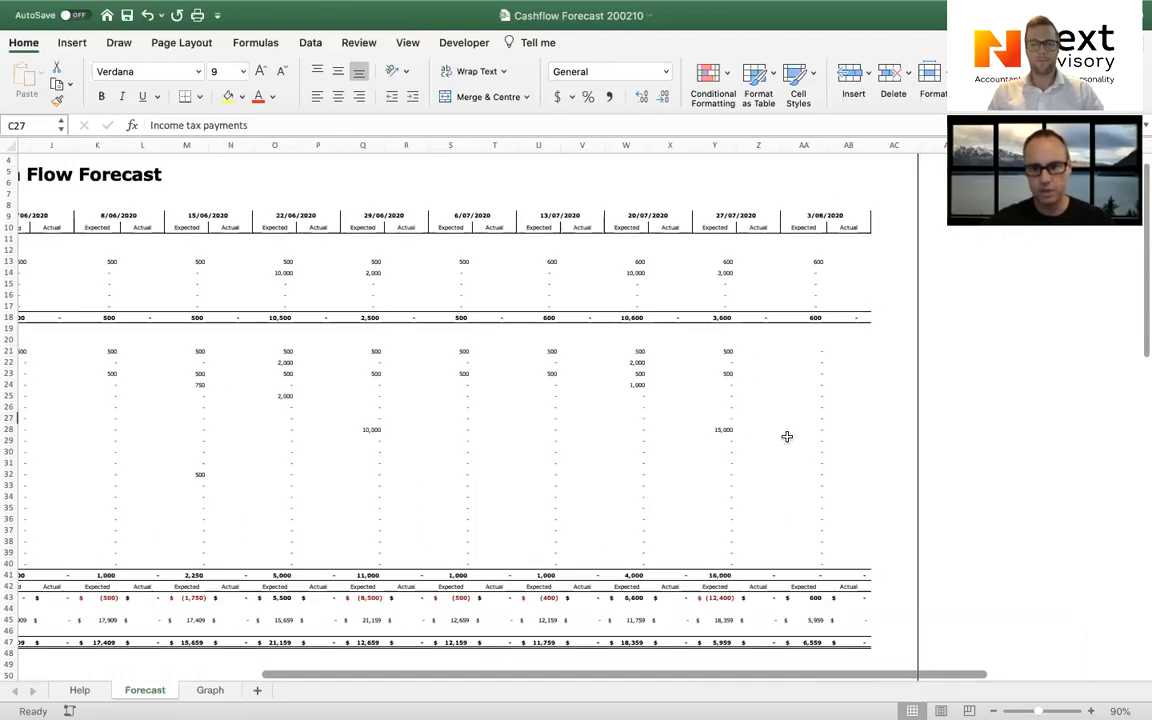
key(Right)
key(Right)
key(Right)
key(Right)
key(Right)
key(Right)
key(Right)
key(Right)
key(Right)
key(Right)
key(Right)
key(Right)
key(Right)
key(Right)
key(Right)
key(Right)
key(Right)
key(Right)
key(Right)
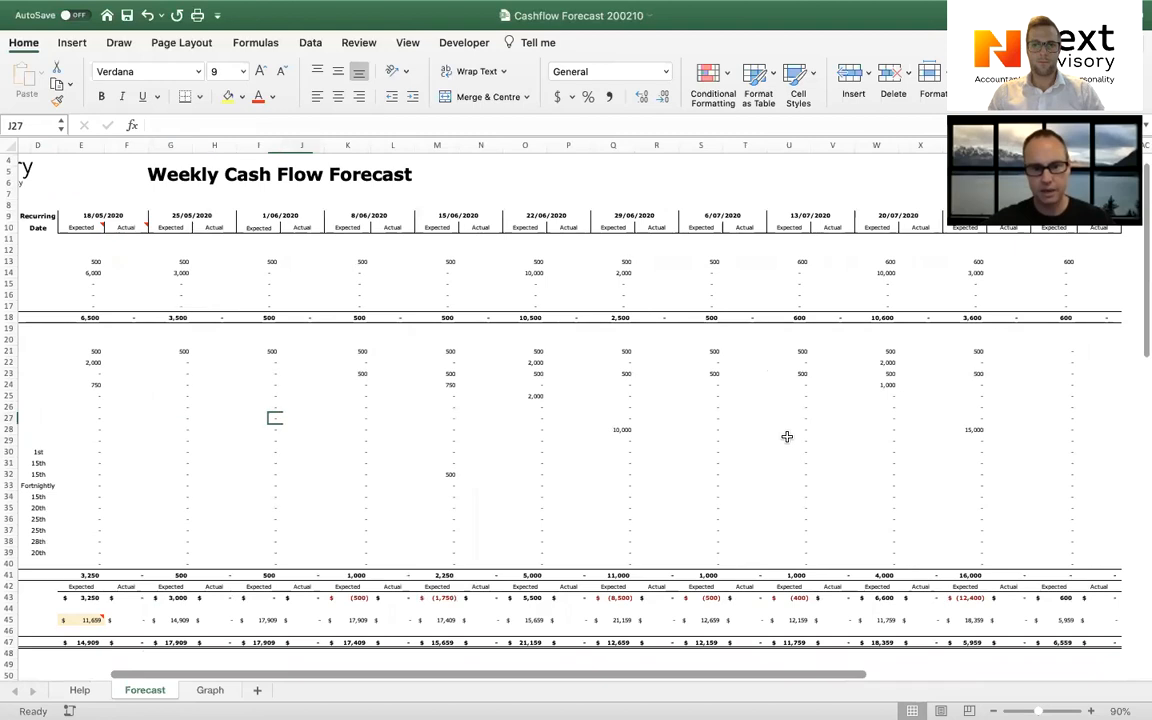
key(Right)
key(Right)
key(Right)
key(Right)
key(Right)
key(Right)
key(Right)
key(Right)
key(Right)
key(Right)
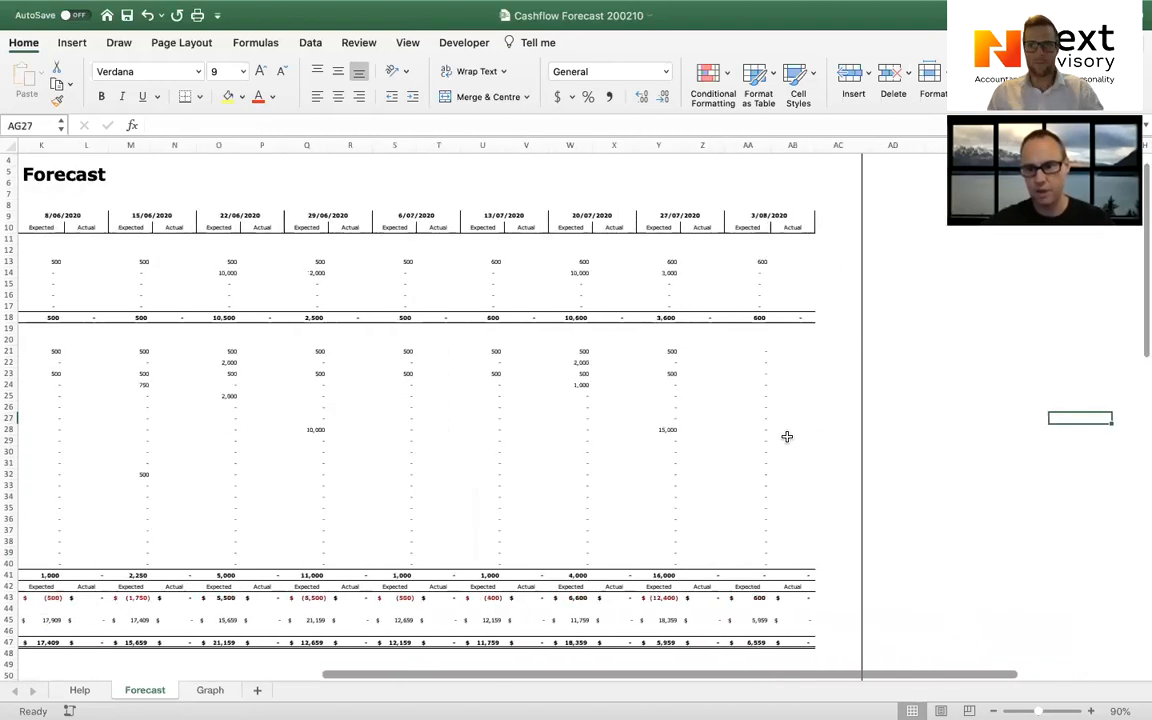
key(Left)
key(Left)
key(Left)
key(Left)
key(Left)
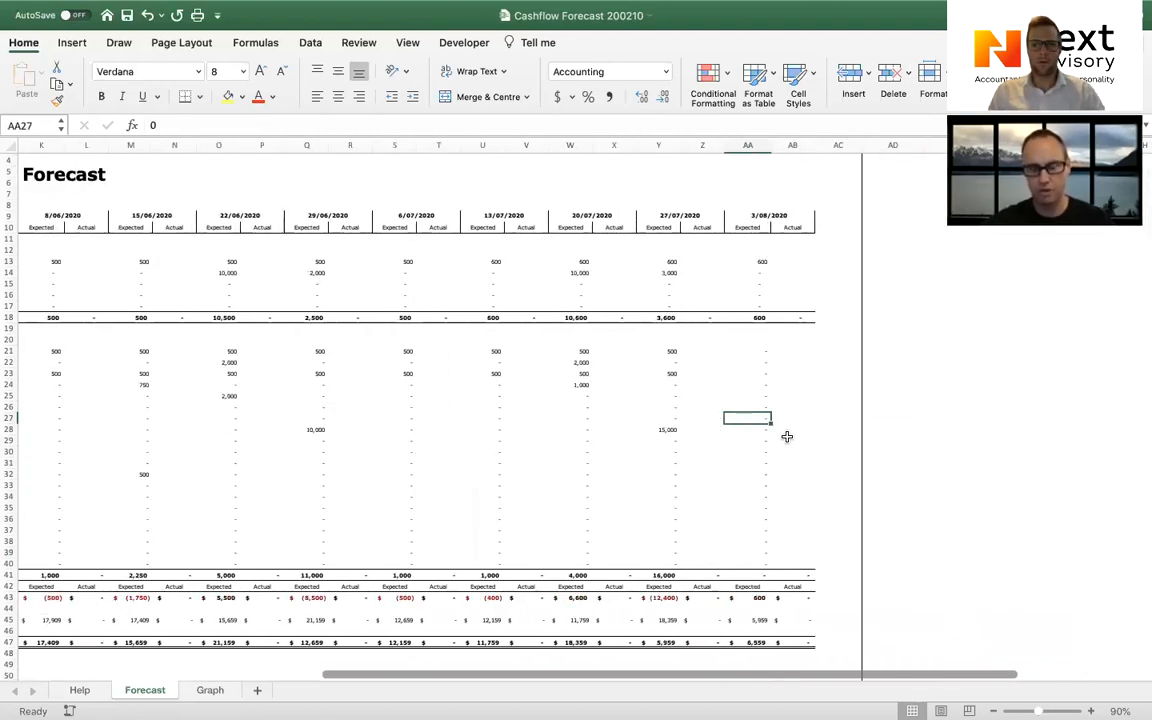
text(5000)
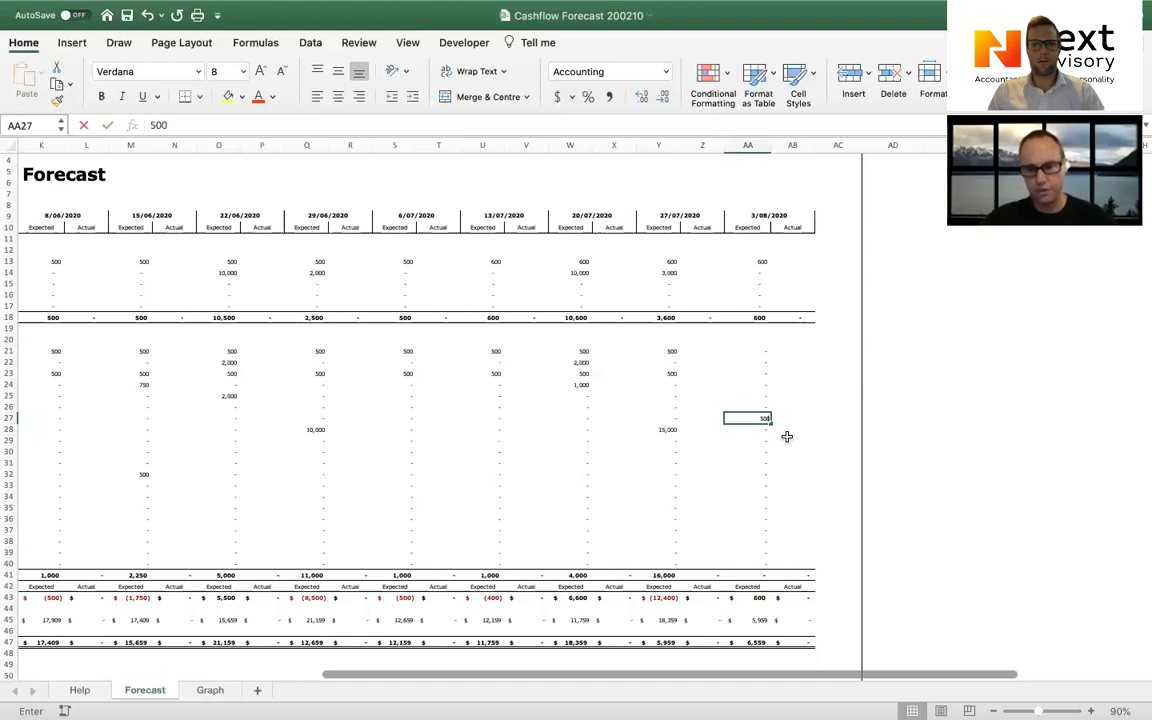
key(Return)
Check the closing bank balance for 3/08/2020 and view the cash flow line on the Graph sheet.
scroll(787, 437, down, 5)
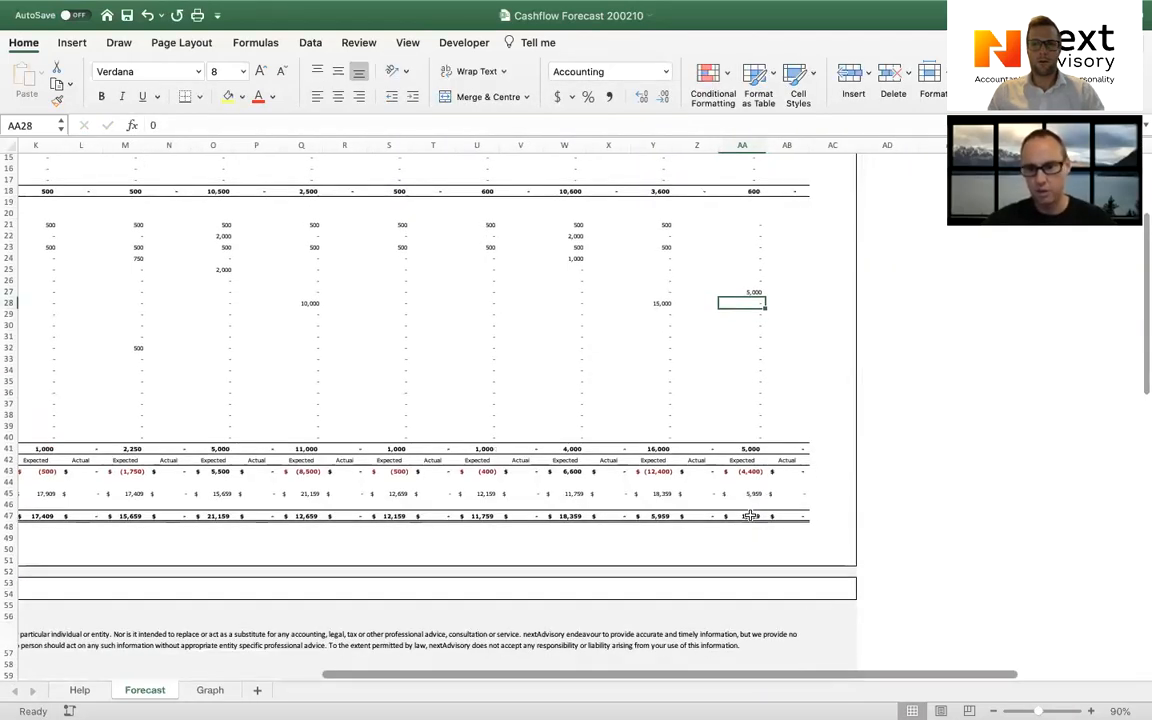
click(752, 515)
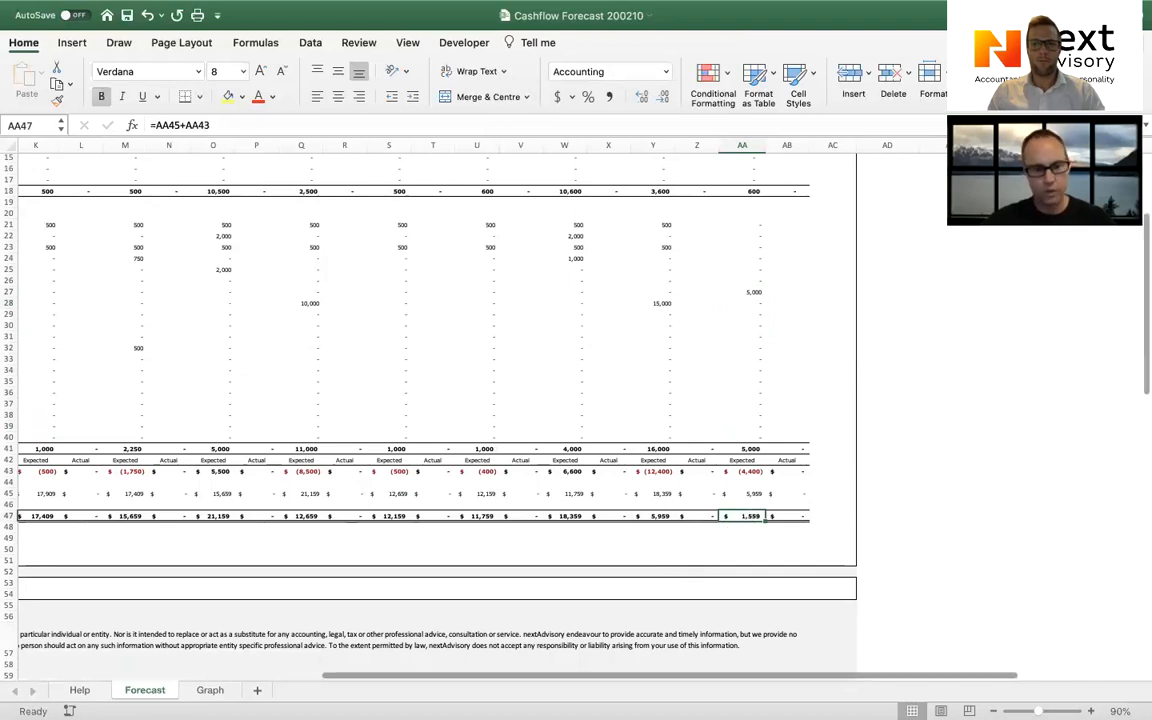
click(209, 690)
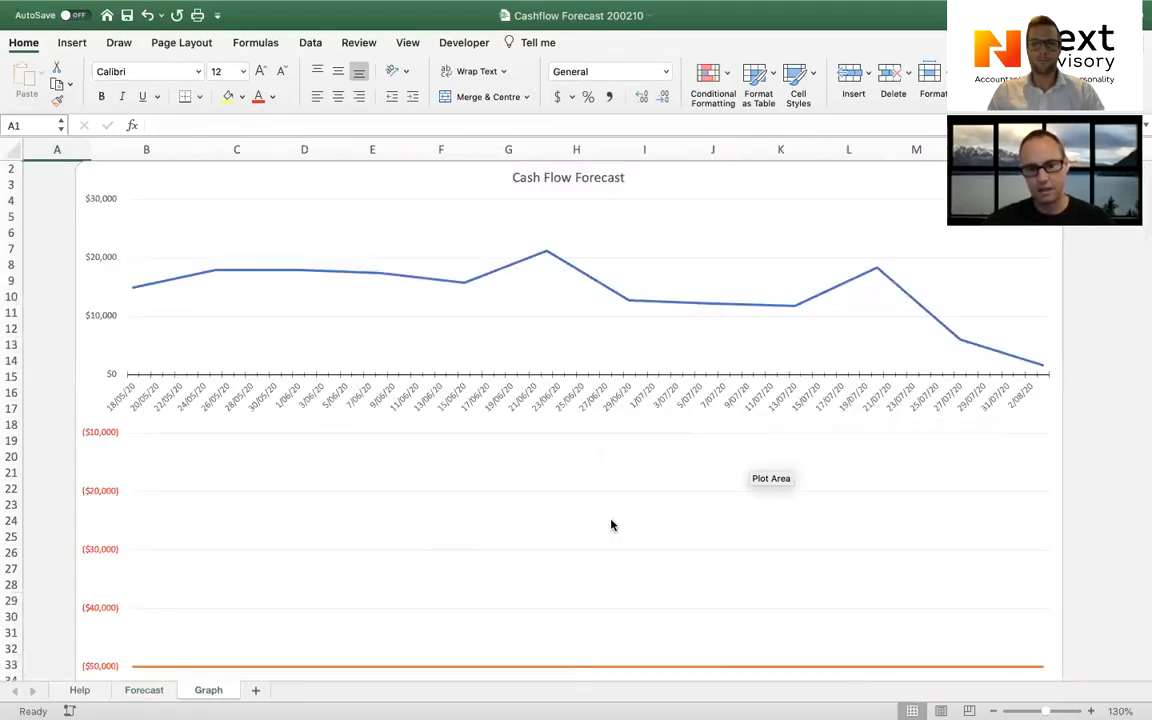
Set the overdraft limit on the Help sheet to $1,000 and review the lower limit line on the Graph sheet.
click(79, 690)
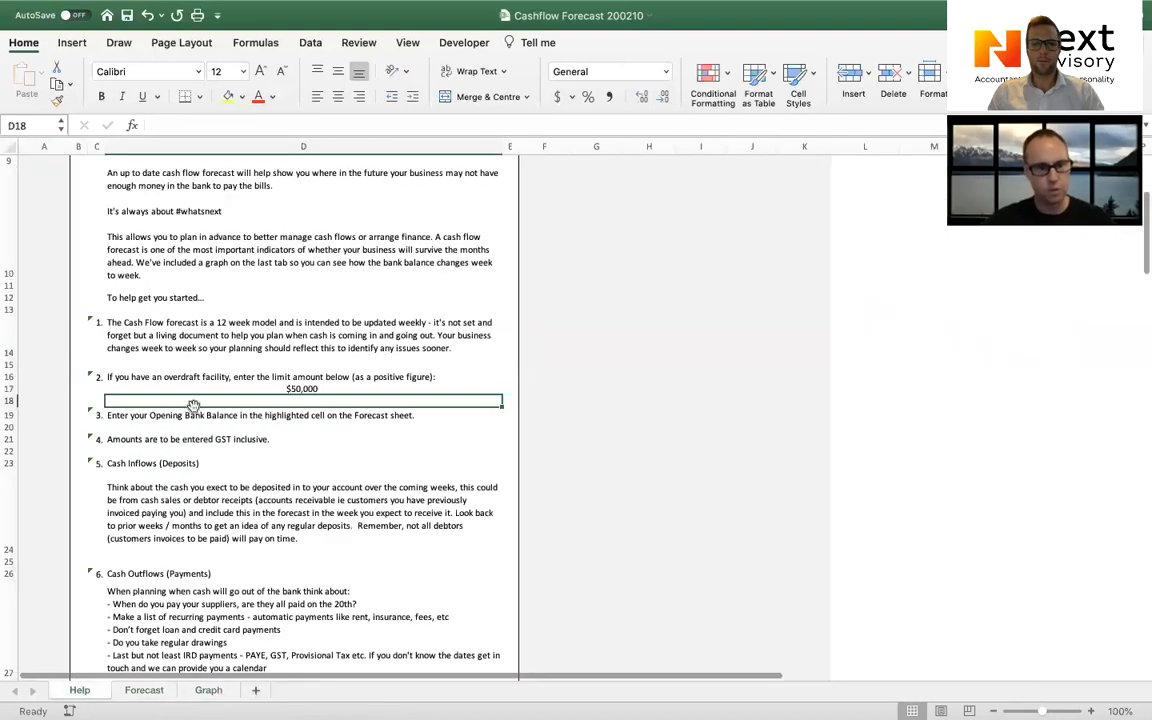
click(283, 387)
text(1,000)
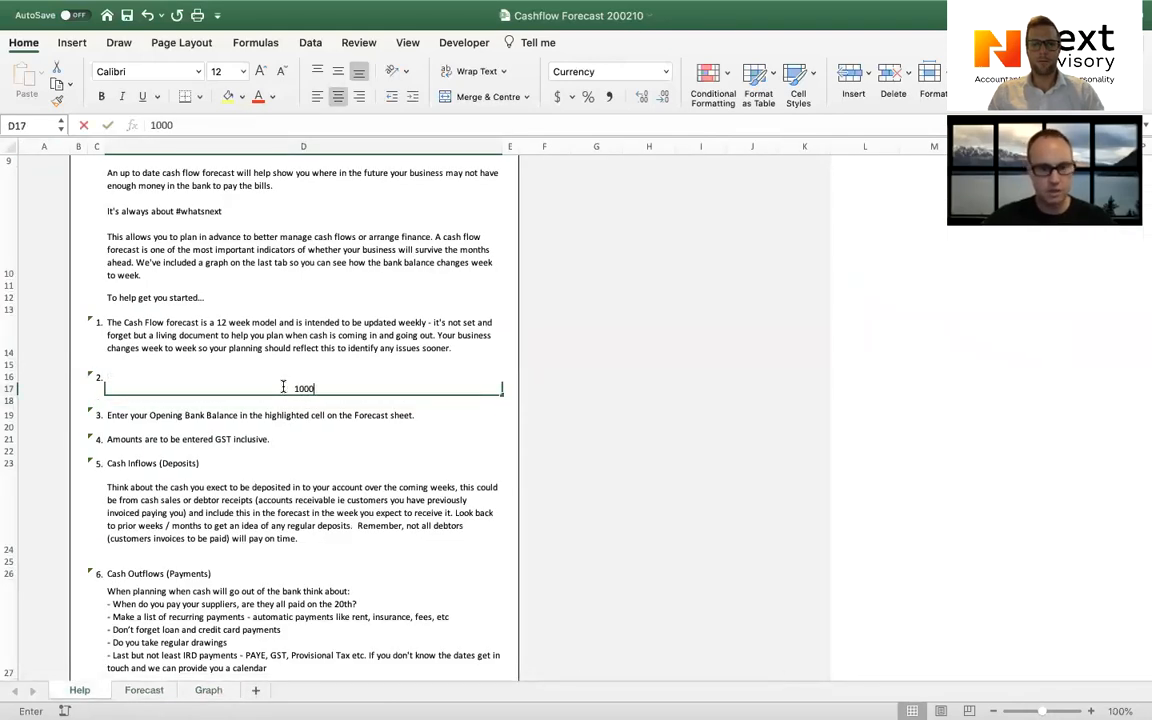
key(Return)
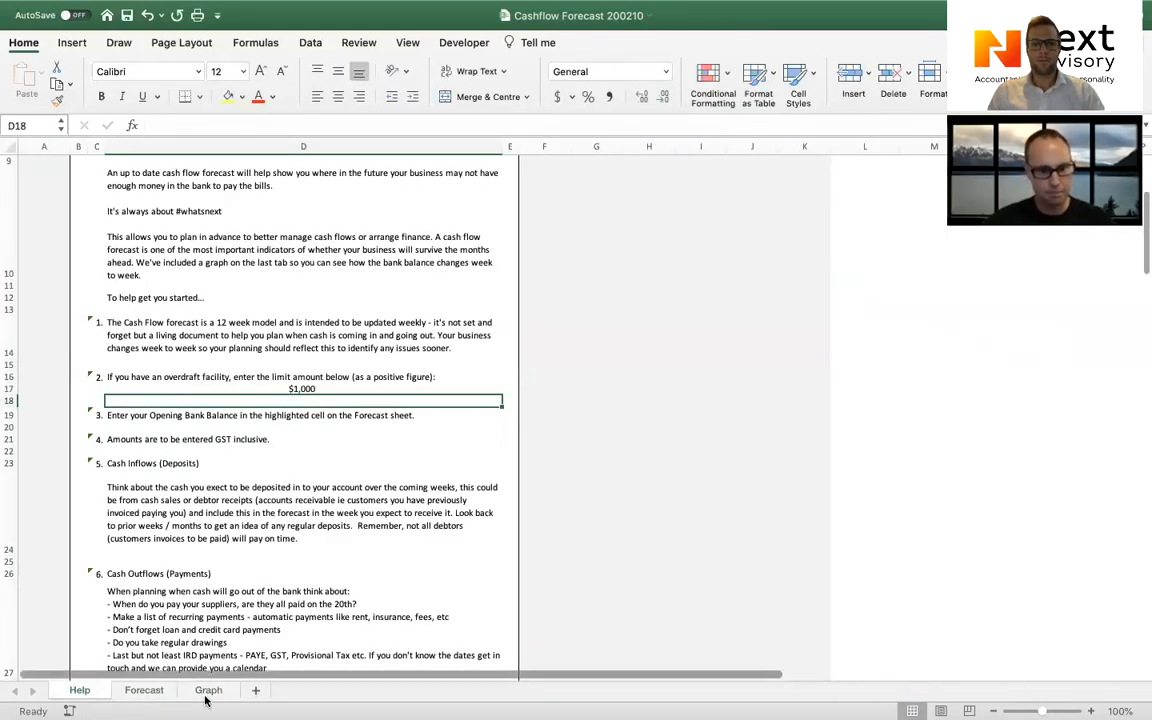
click(208, 690)
scroll(361, 509, down, 2)
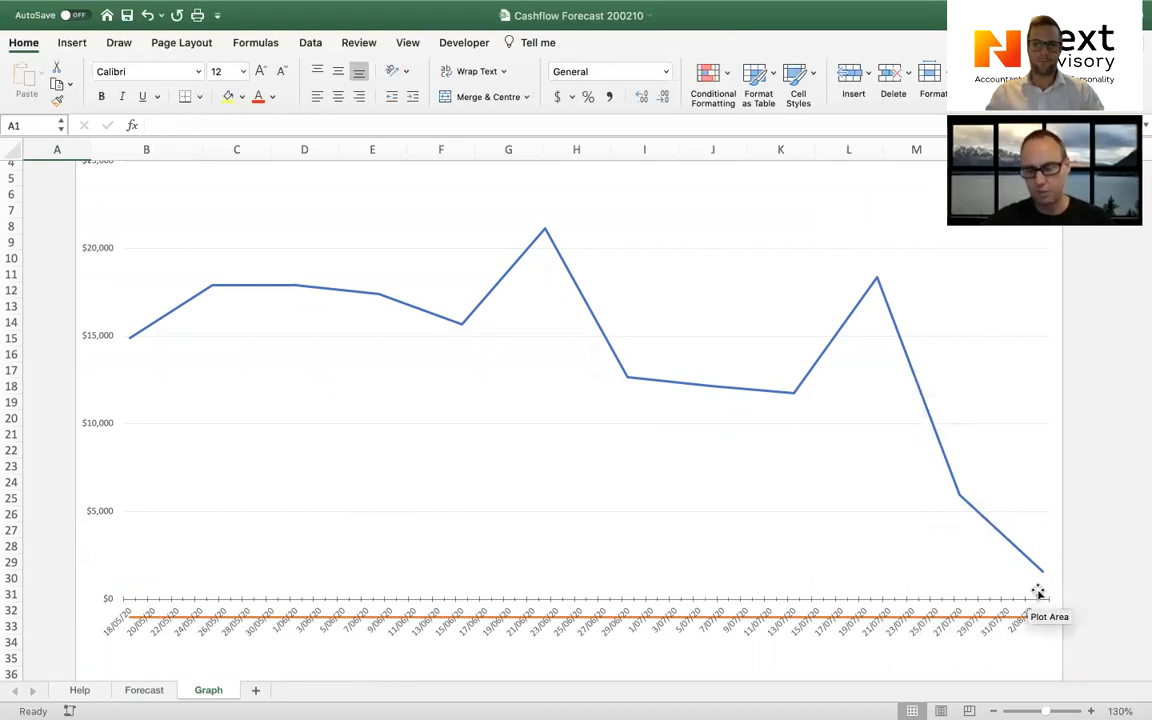
Inspect the date formulas in the 18/05/2020 and 25/05/2020 week headers on the Forecast sheet.
click(138, 693)
scroll(518, 343, up, 2)
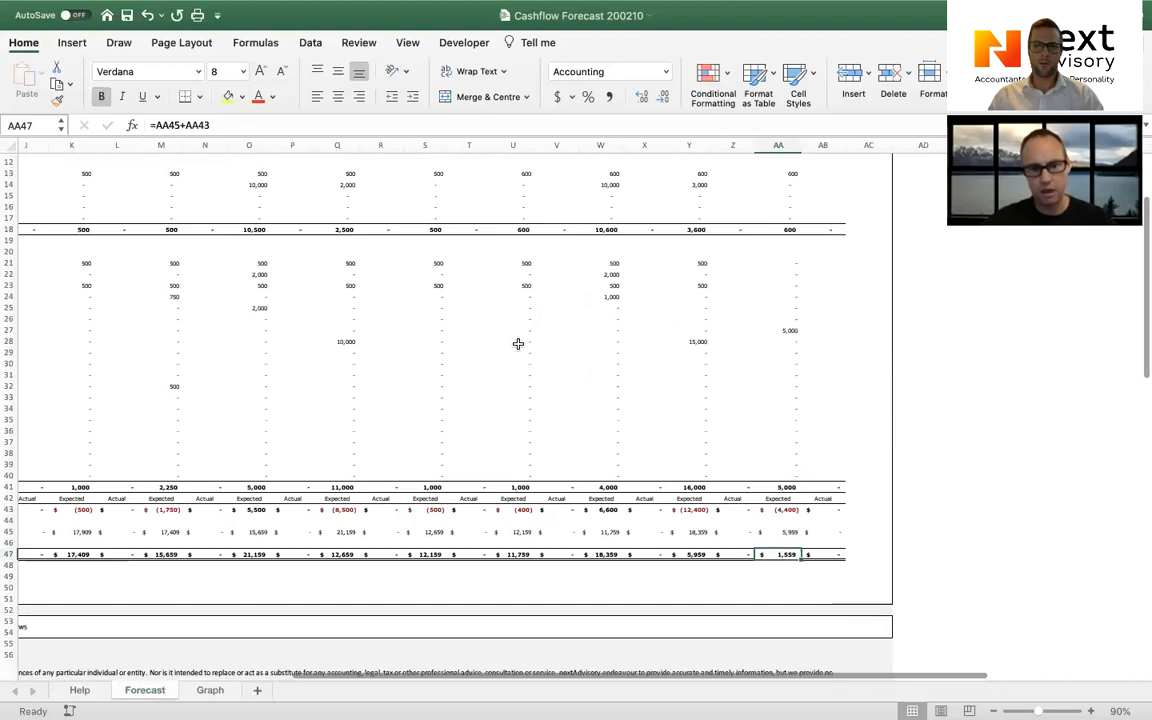
scroll(518, 343, up, 2)
scroll(518, 343, left, 5)
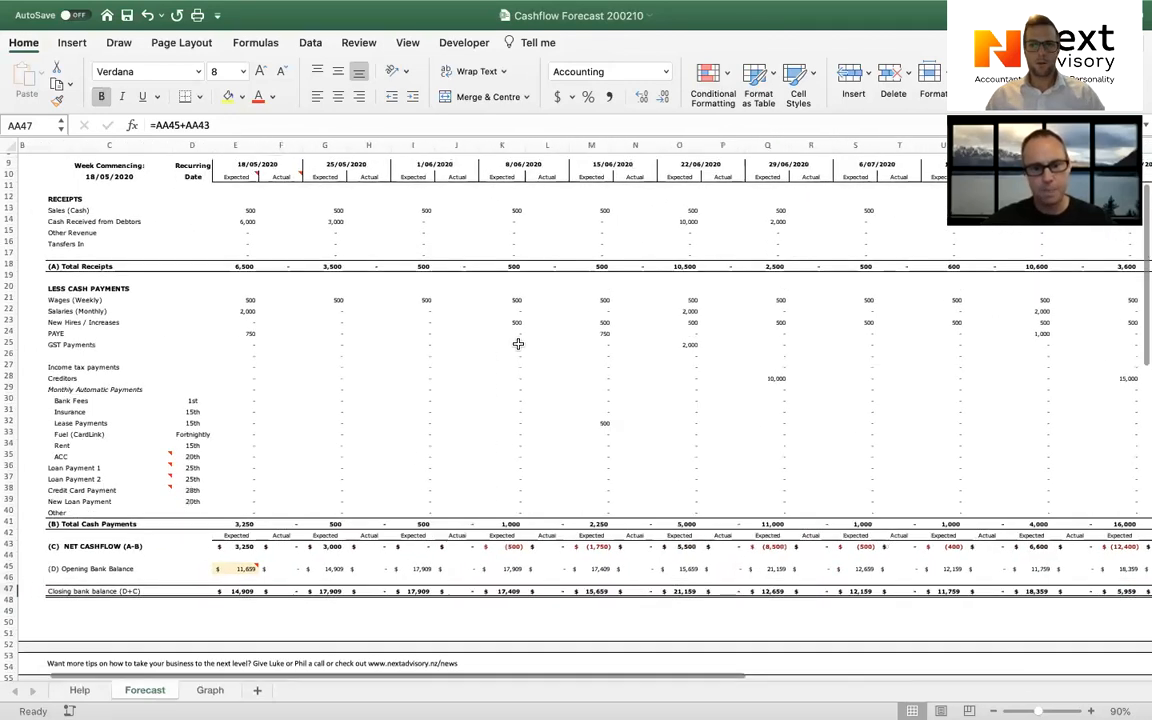
scroll(518, 343, up, 3)
scroll(518, 343, left, 2)
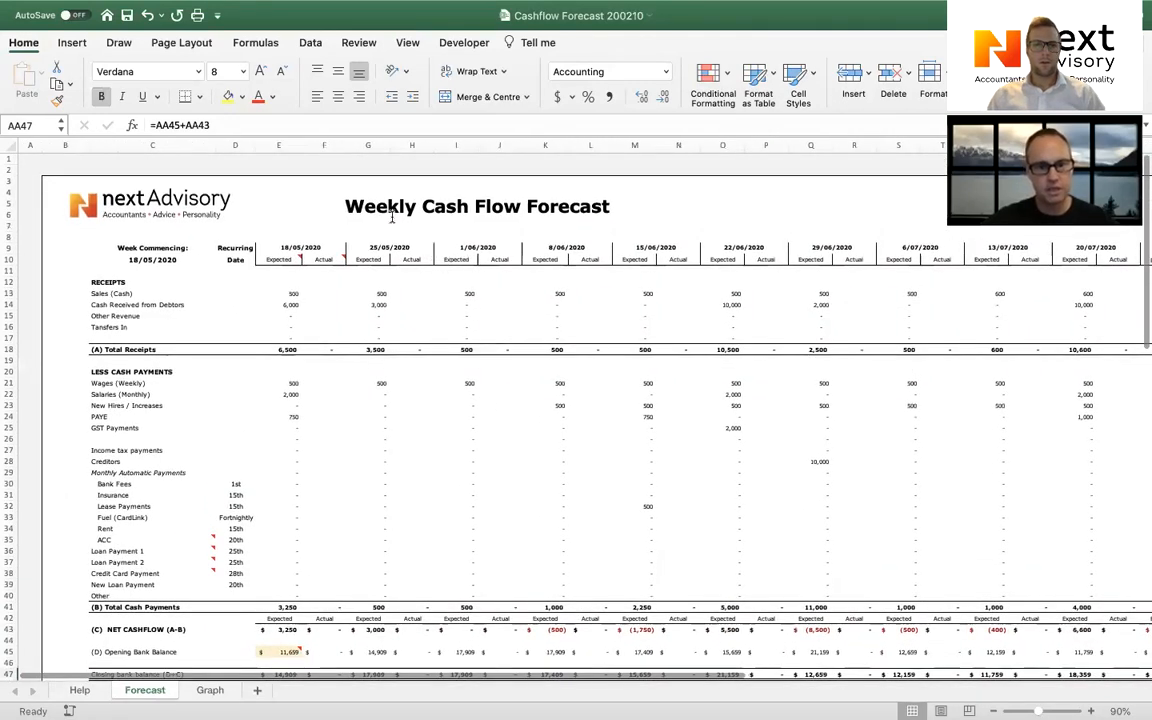
click(300, 247)
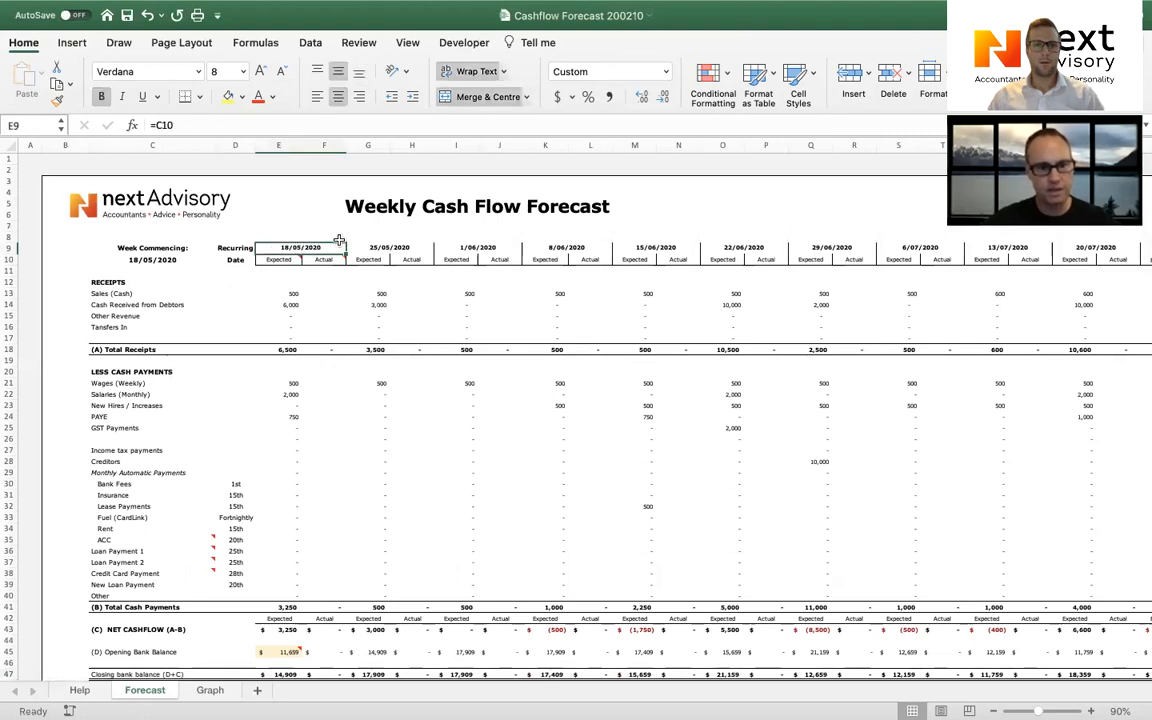
click(400, 247)
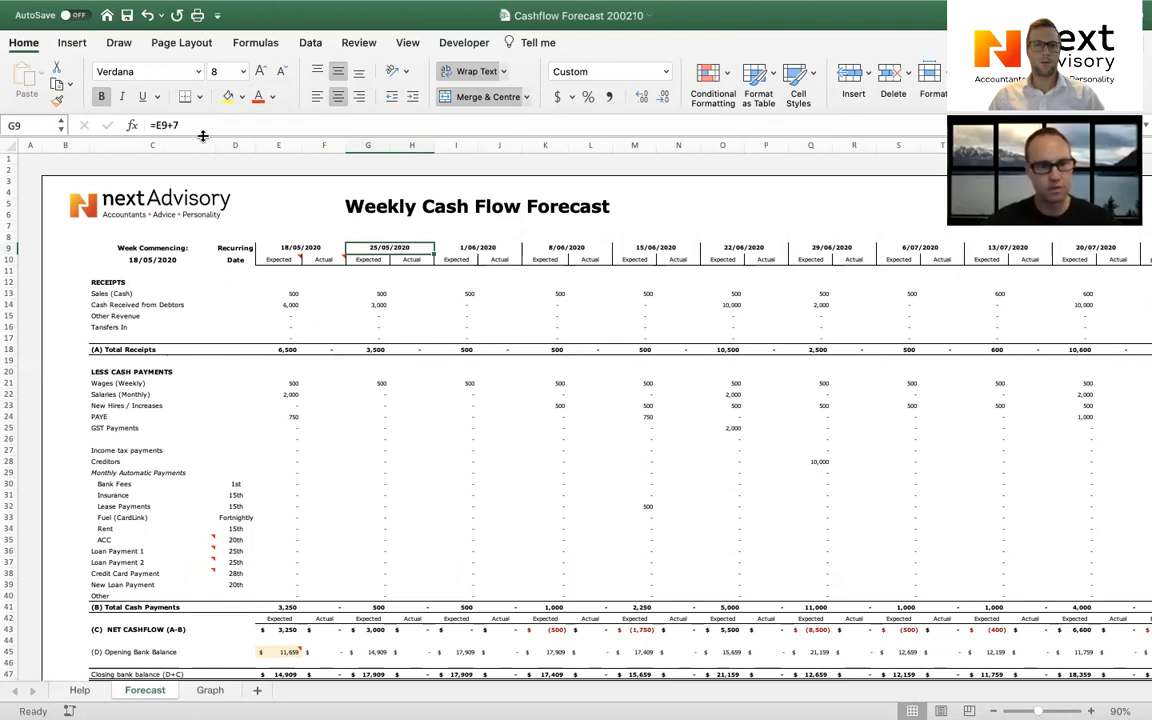
Examine how the date formulas in the subsequent week headers build on the preceding week.
key(Right)
key(Right)
key(Right)
key(Right)
key(Right)
key(Right)
key(Right)
key(Left)
key(Left)
key(Left)
key(Left)
key(Left)
key(Left)
key(Left)
key(Left)
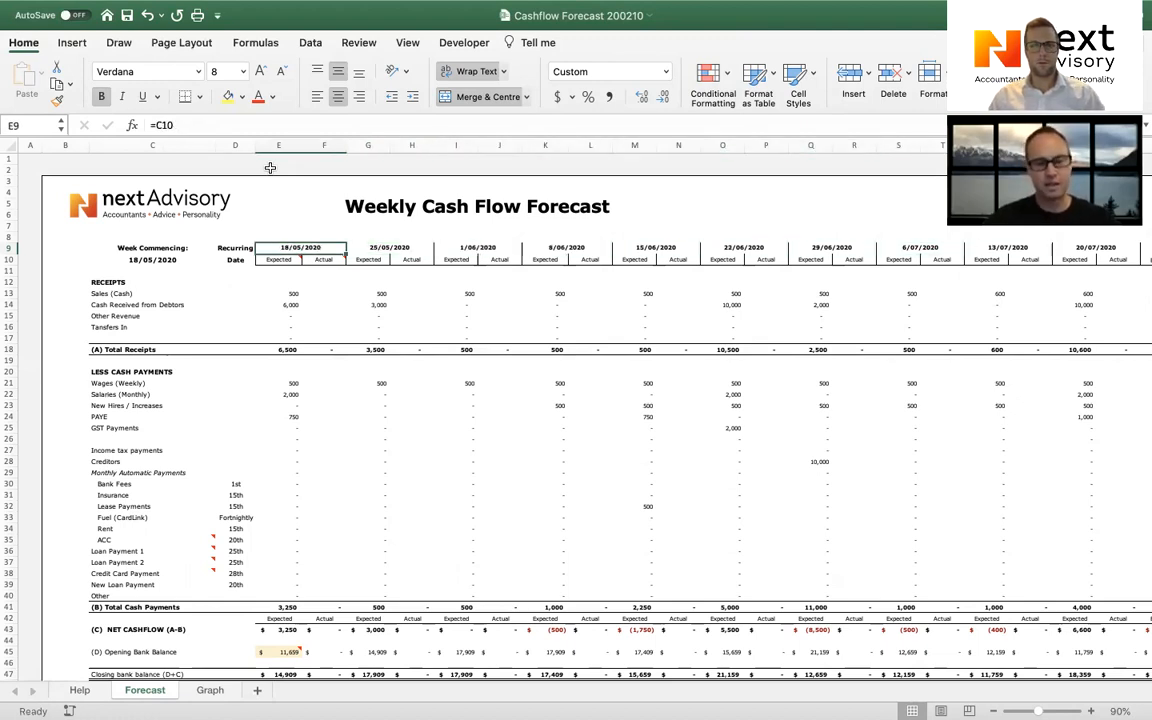
key(Right)
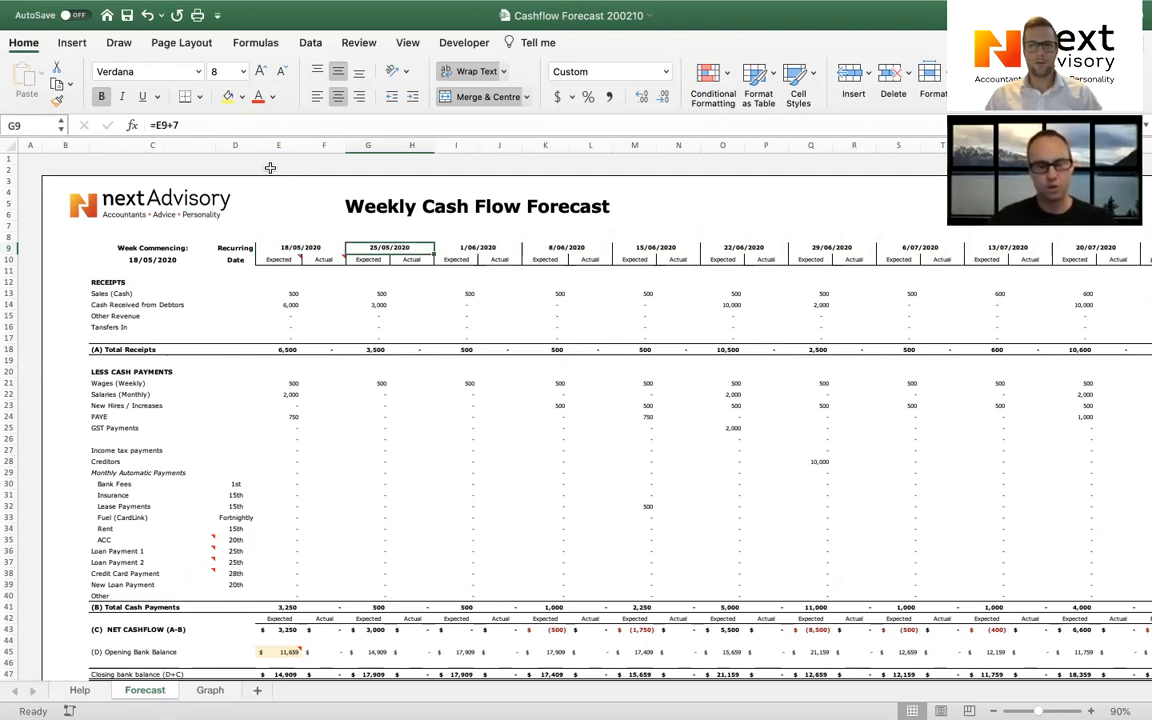
key(Right)
key(Left)
key(Left)
key(Right)
key(Right)
key(Right)
key(Right)
key(Left)
key(Left)
key(Left)
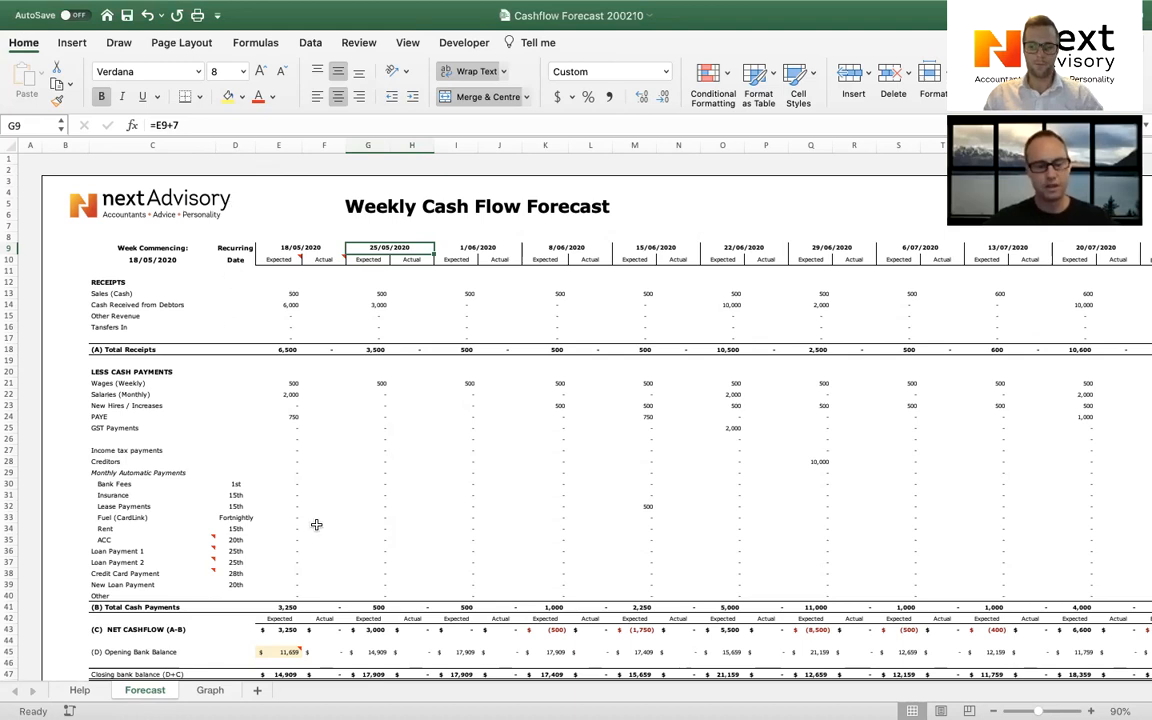
Label the empty payment row below GST Payments "Advertsing" on the Forecast sheet.
scroll(316, 524, down, 1)
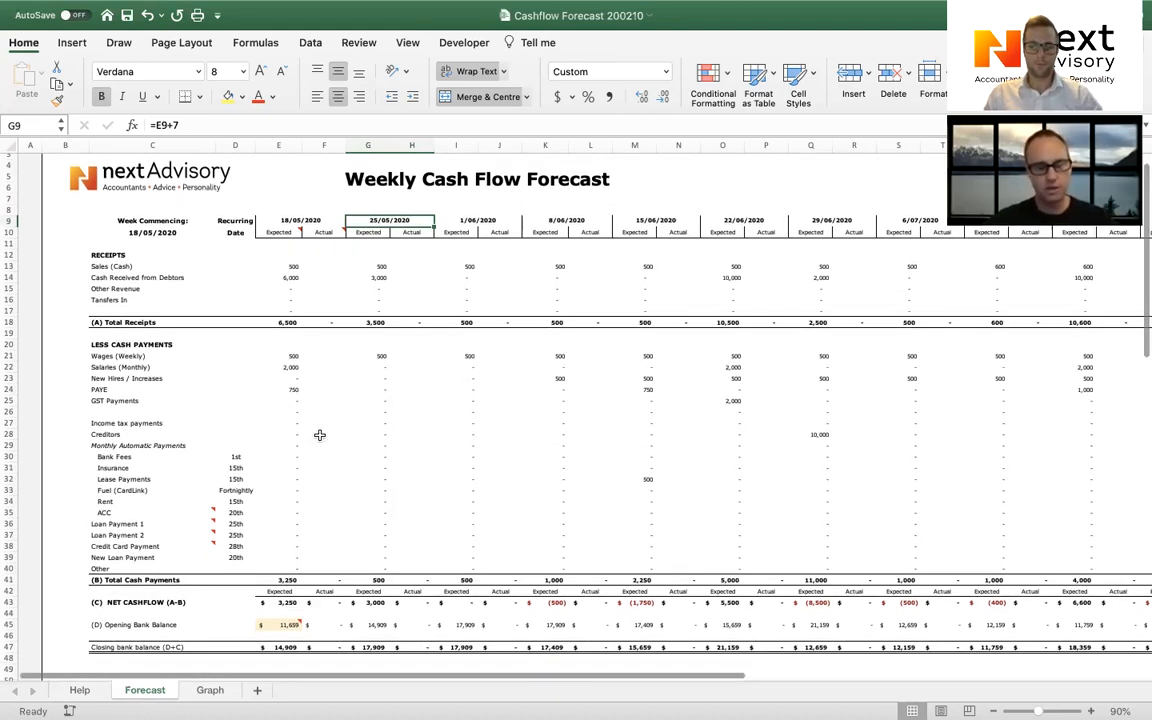
click(144, 412)
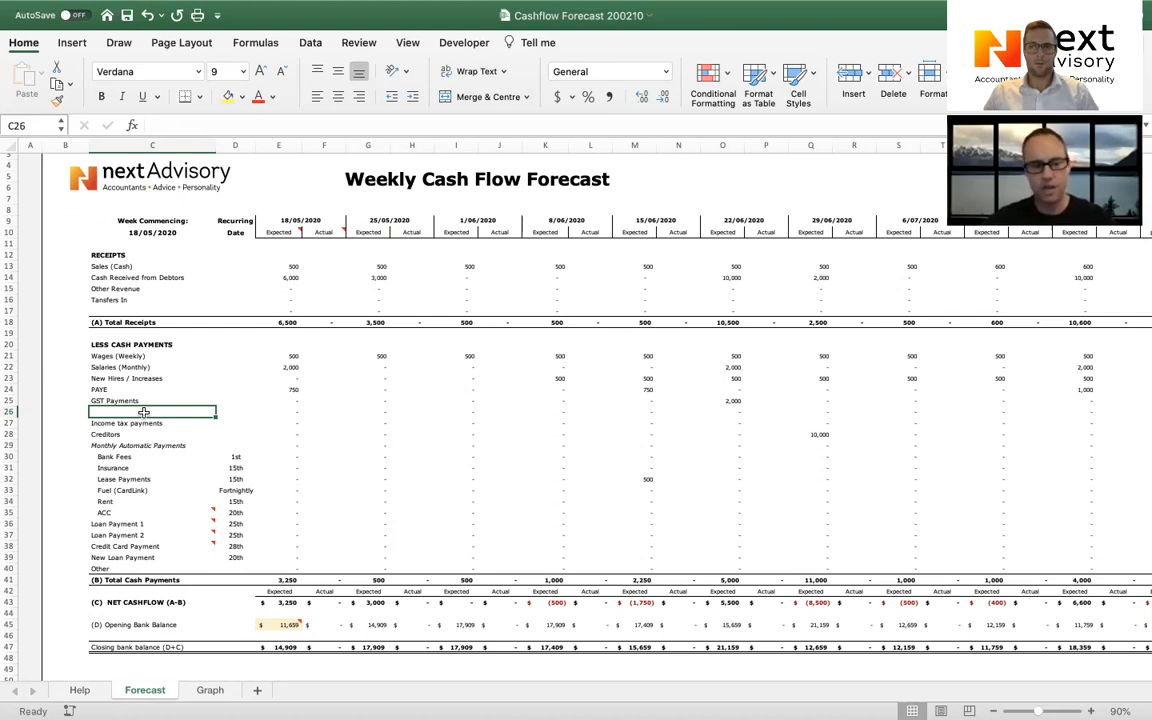
text(Advert)
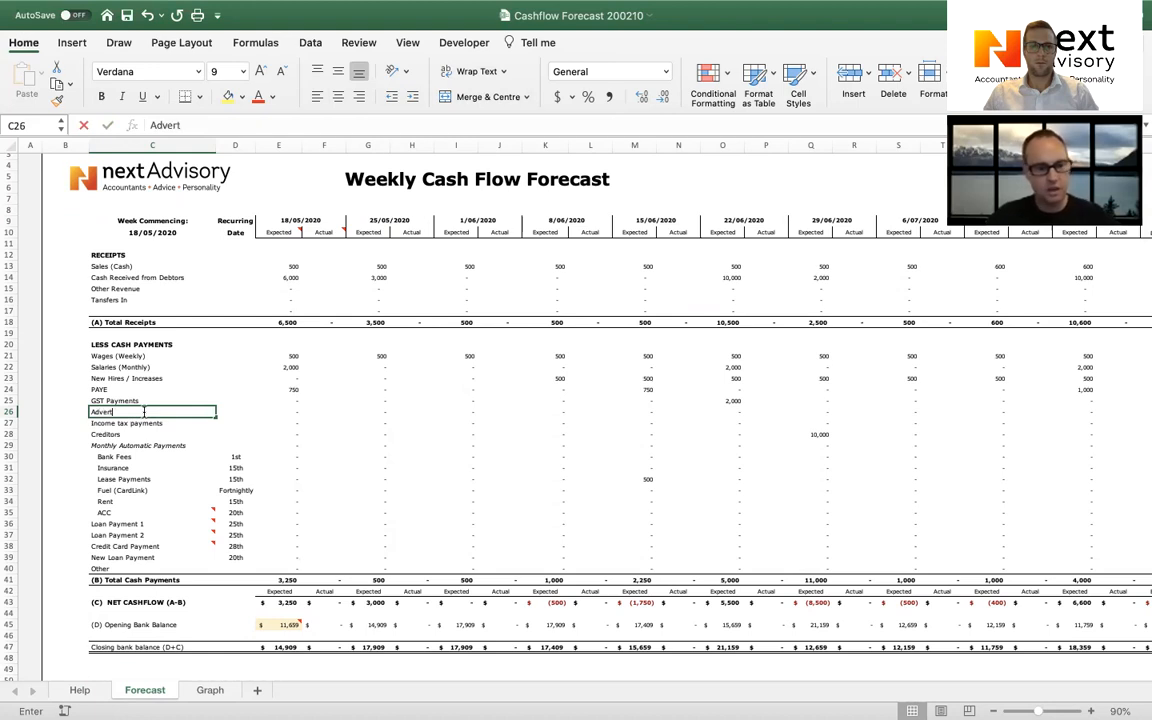
text(ising)
key(BackSpace)
key(BackSpace)
key(BackSpace)
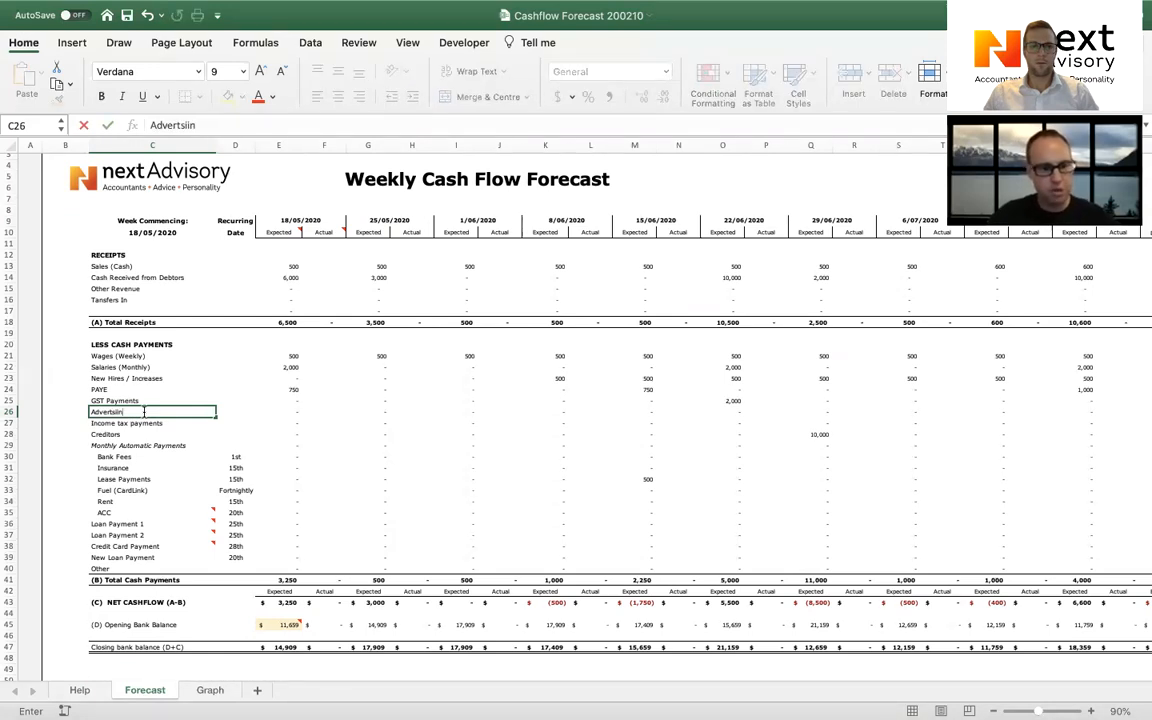
text(ing)
Enter an expected advertising payment of 1,000 for the week of 15/06/2020.
key(Right)
key(Right)
key(Right)
key(Right)
key(Right)
key(Right)
key(Right)
key(Right)
key(Right)
key(Right)
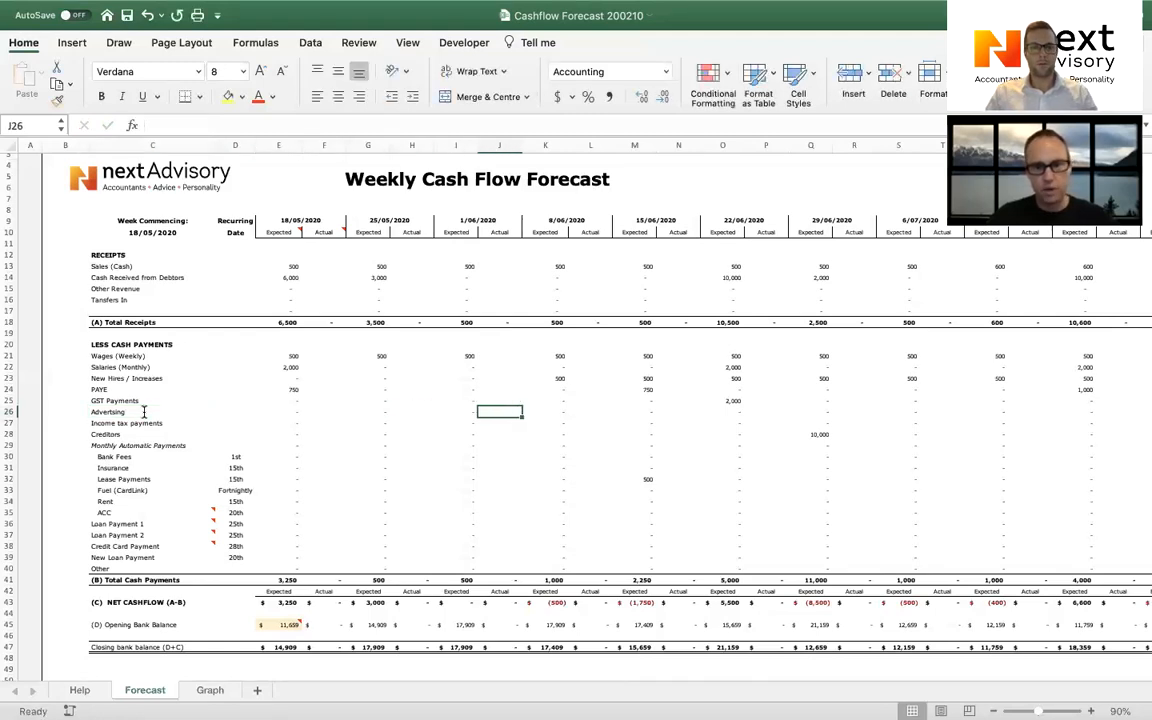
text(1000)
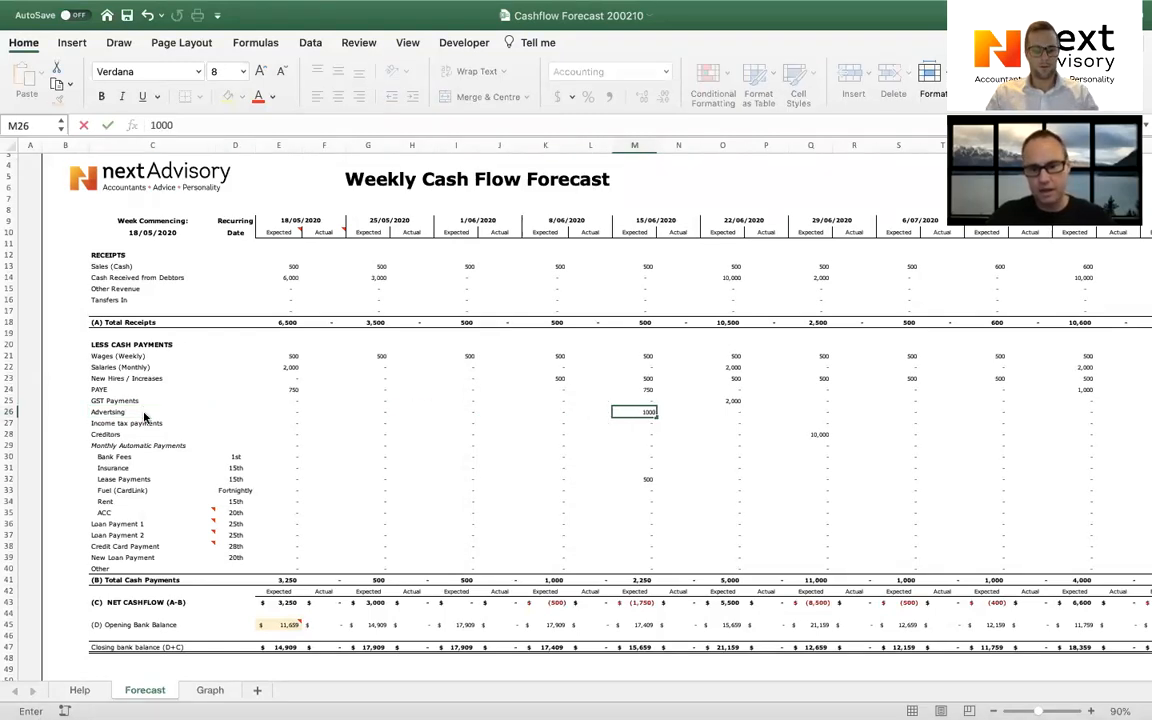
key(Right)
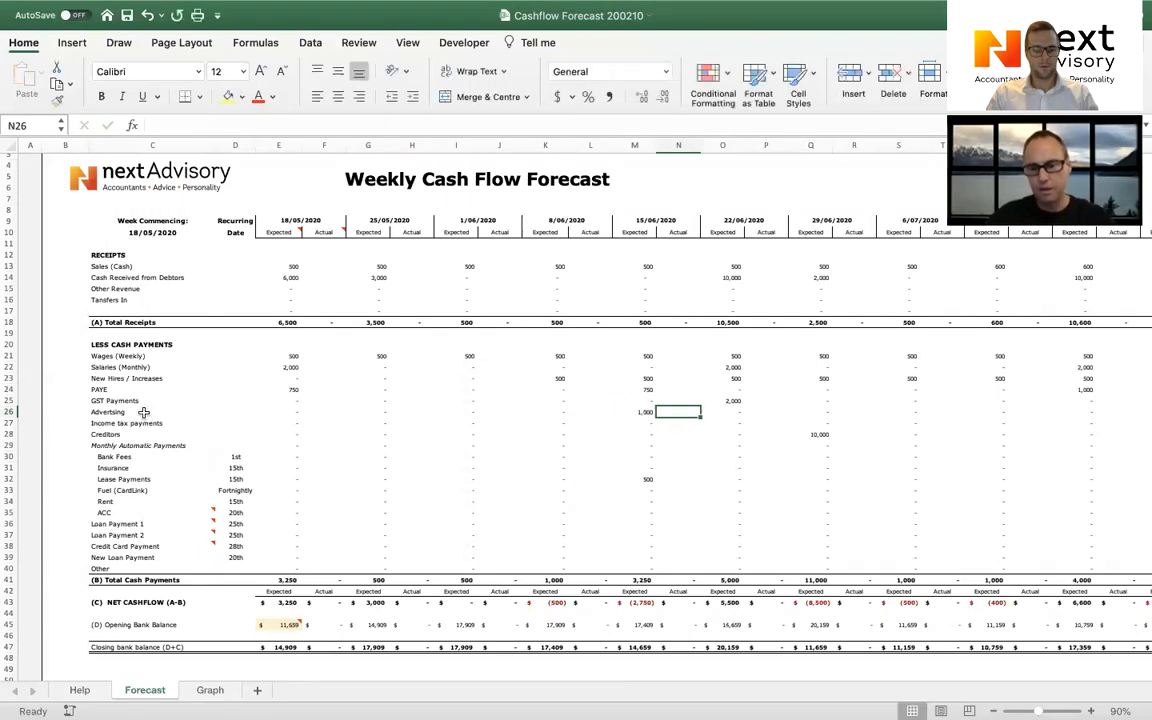
Enter another expected advertising payment of 1,000 for the week of 13/07/2020.
scroll(1001, 432, right, 5)
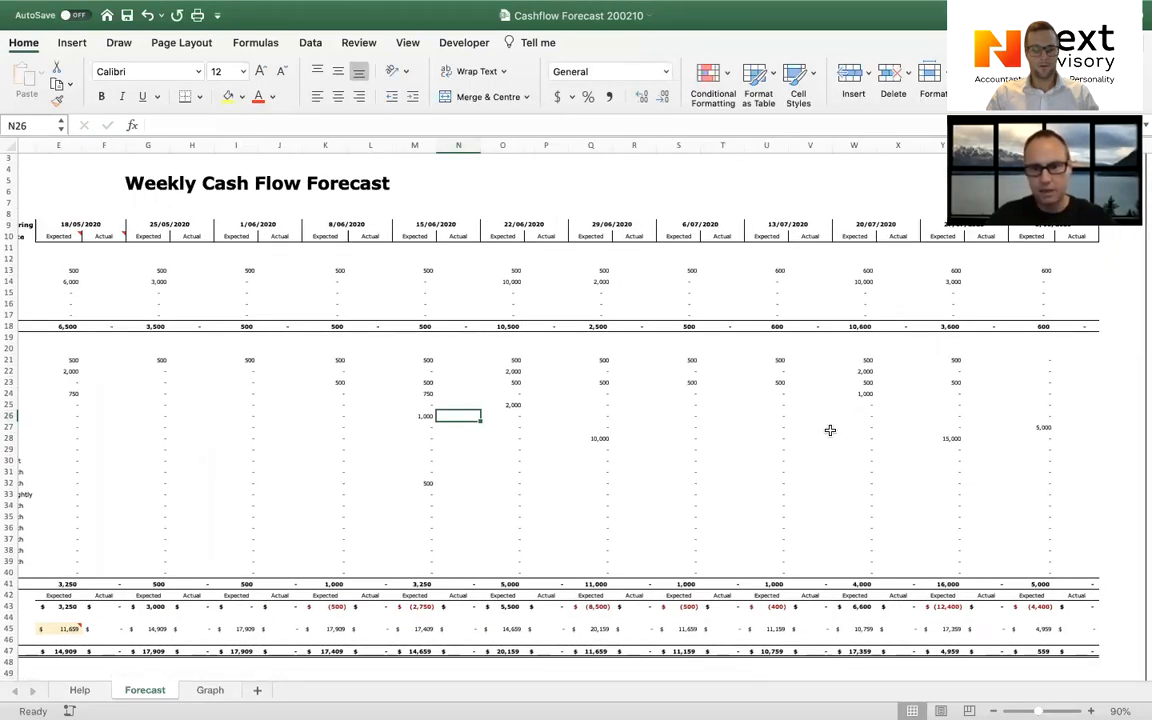
click(774, 416)
text(1000)
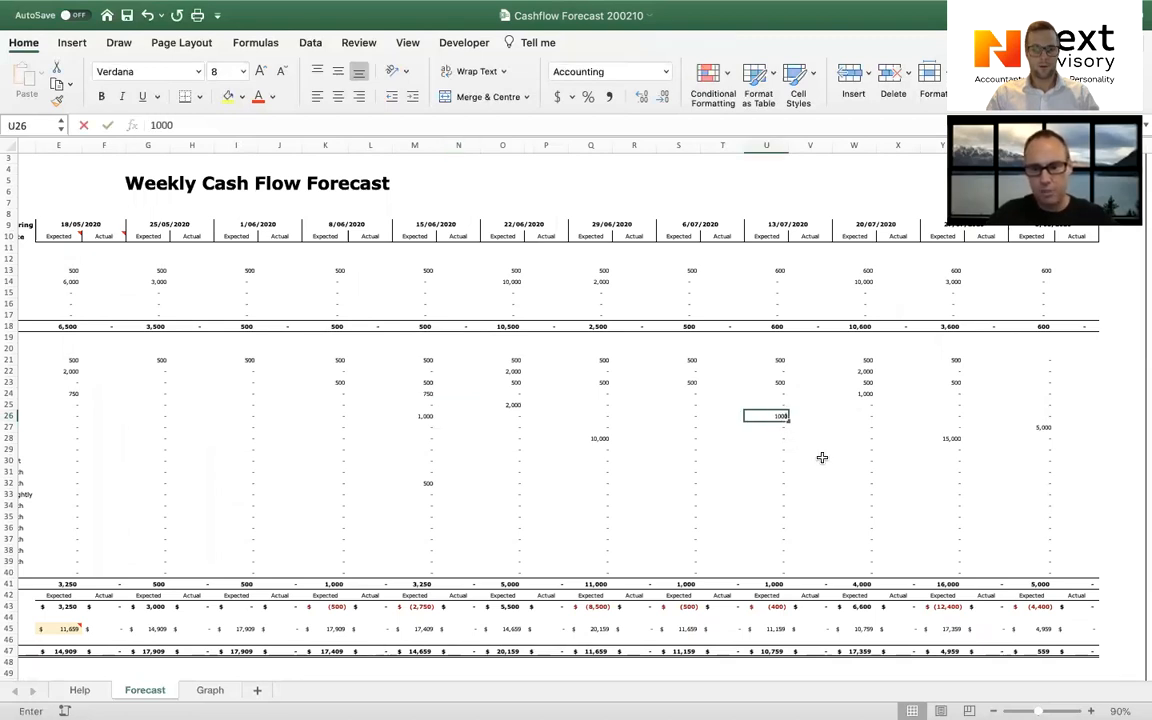
key(Tab)
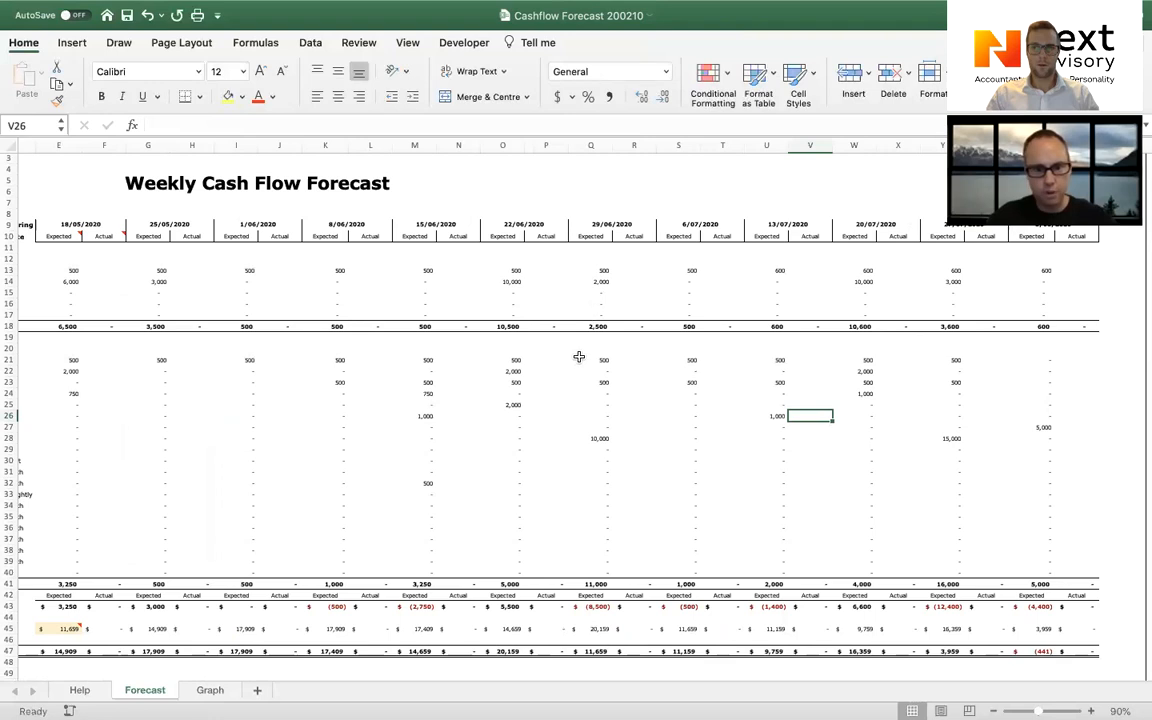
Enter expected Other Revenue of 400 for each of the weeks 6/07/2020 and 13/07/2020.
click(680, 292)
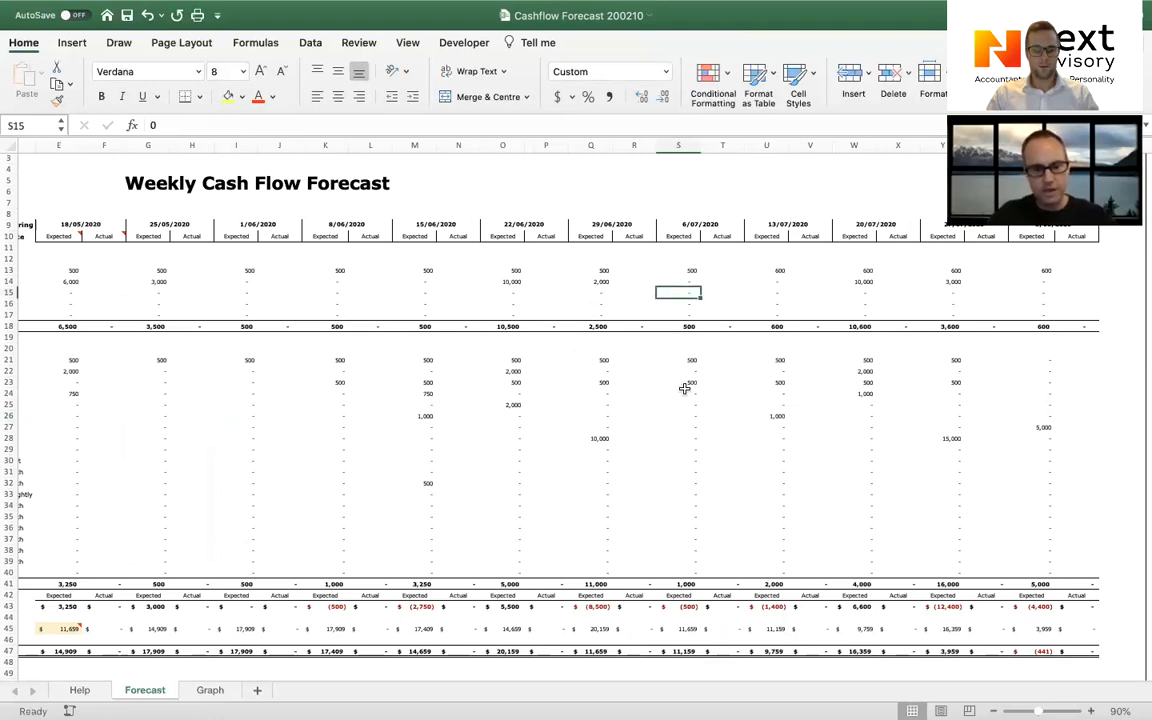
text(400)
key(Tab)
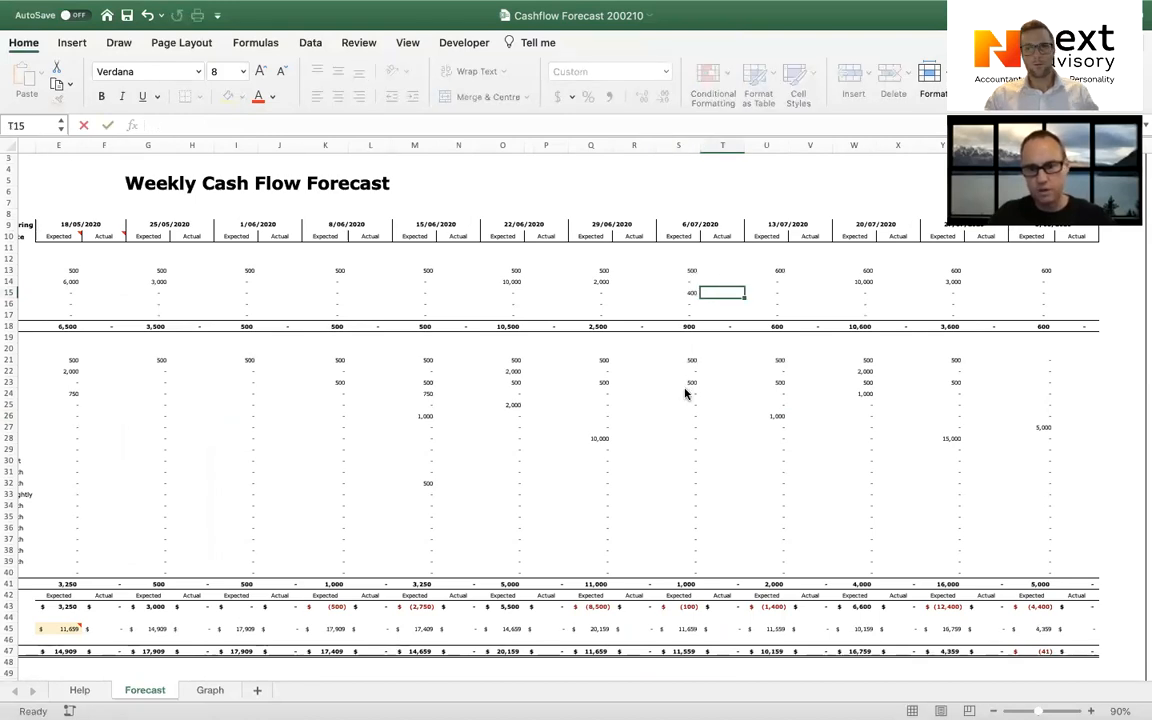
key(Tab)
text(400)
key(Tab)
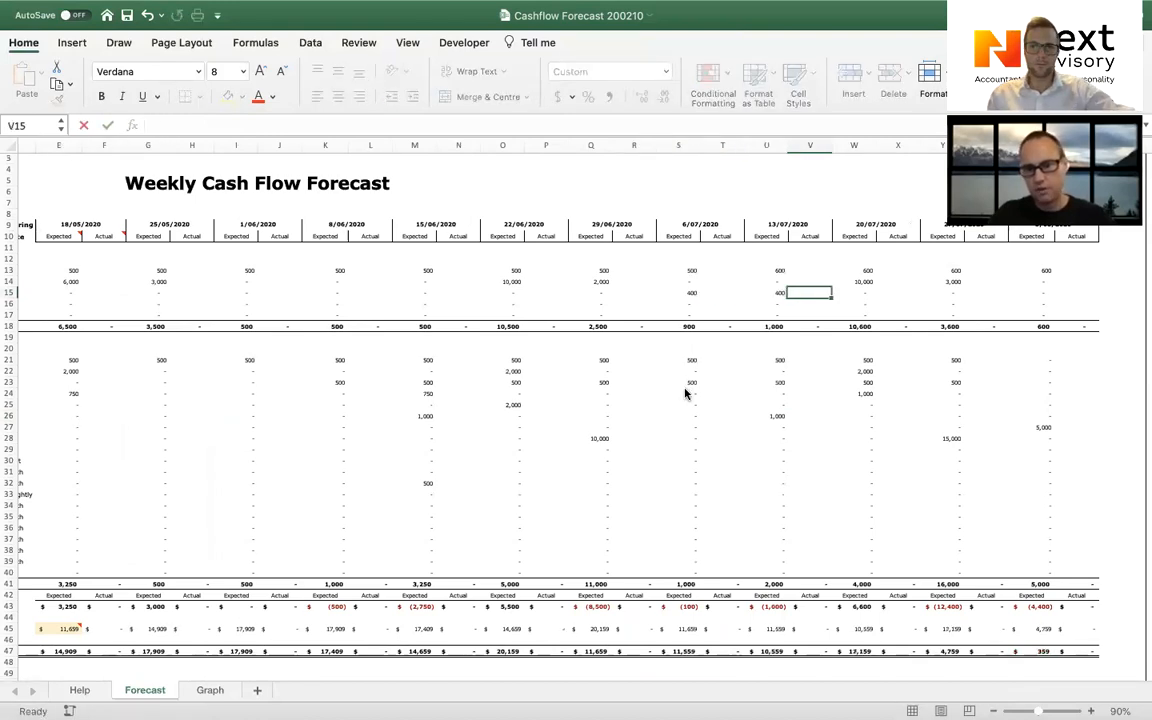
Enter expected Other Revenue of 600 for the weeks 20/07/2020 and 27/07/2020, and 1,000 for 3/08/2020.
key(Tab)
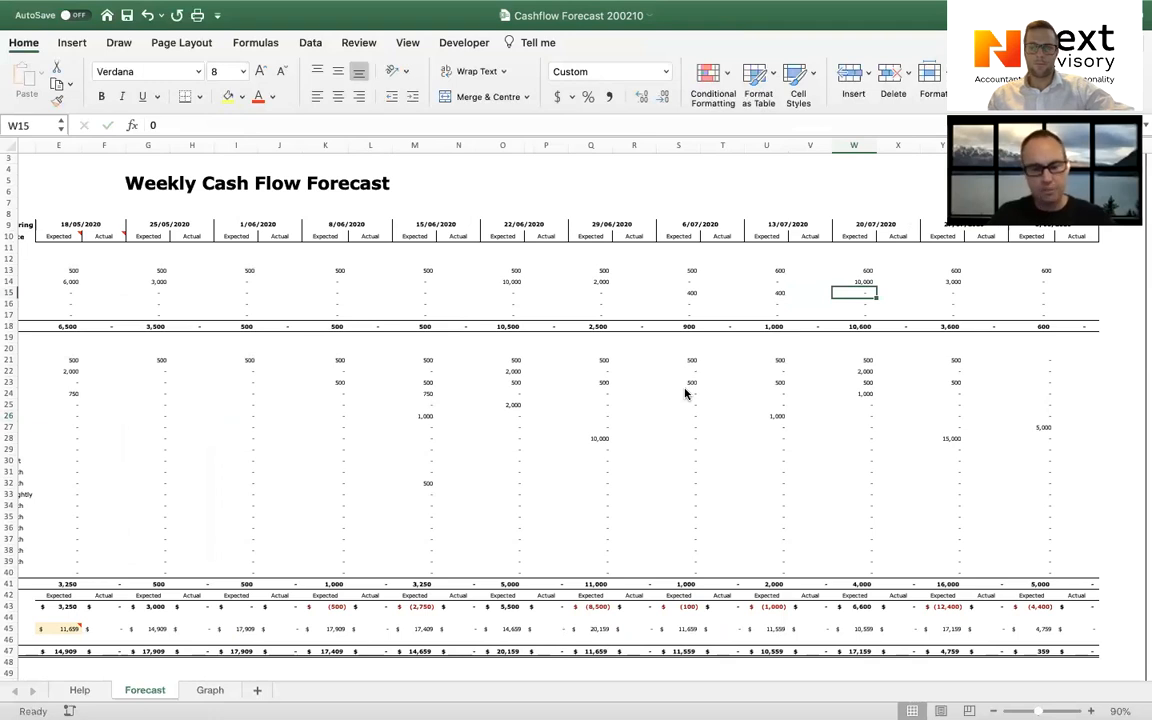
text(600)
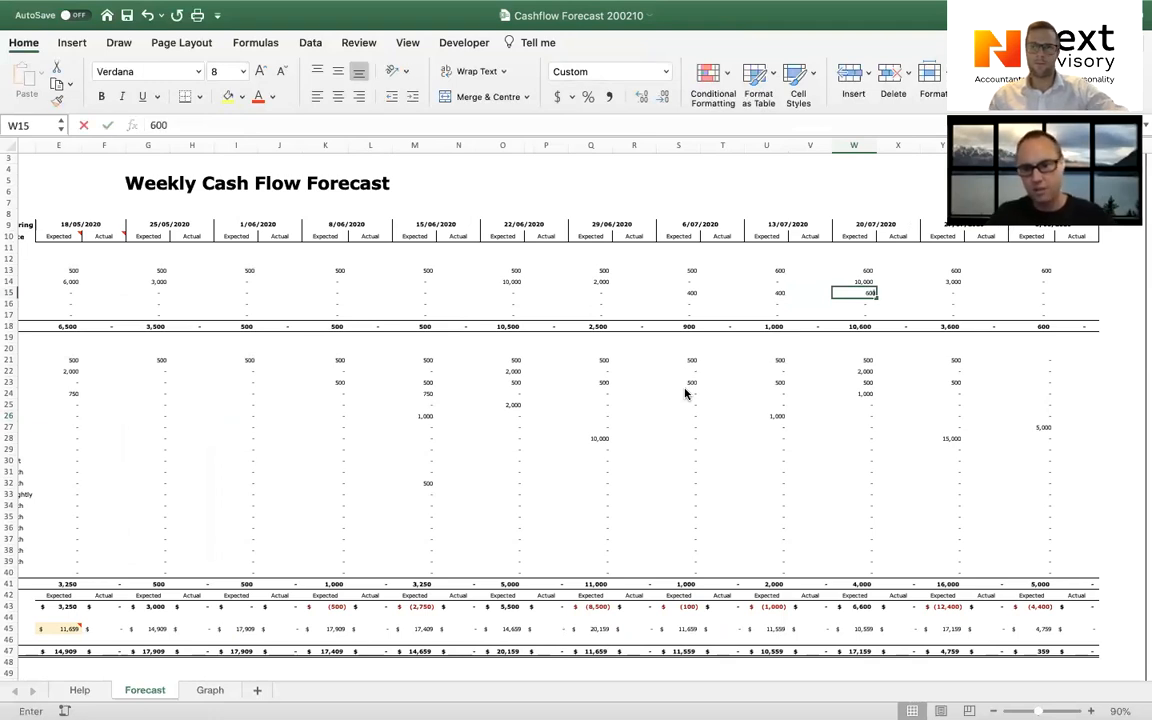
key(Tab)
key(Tab)
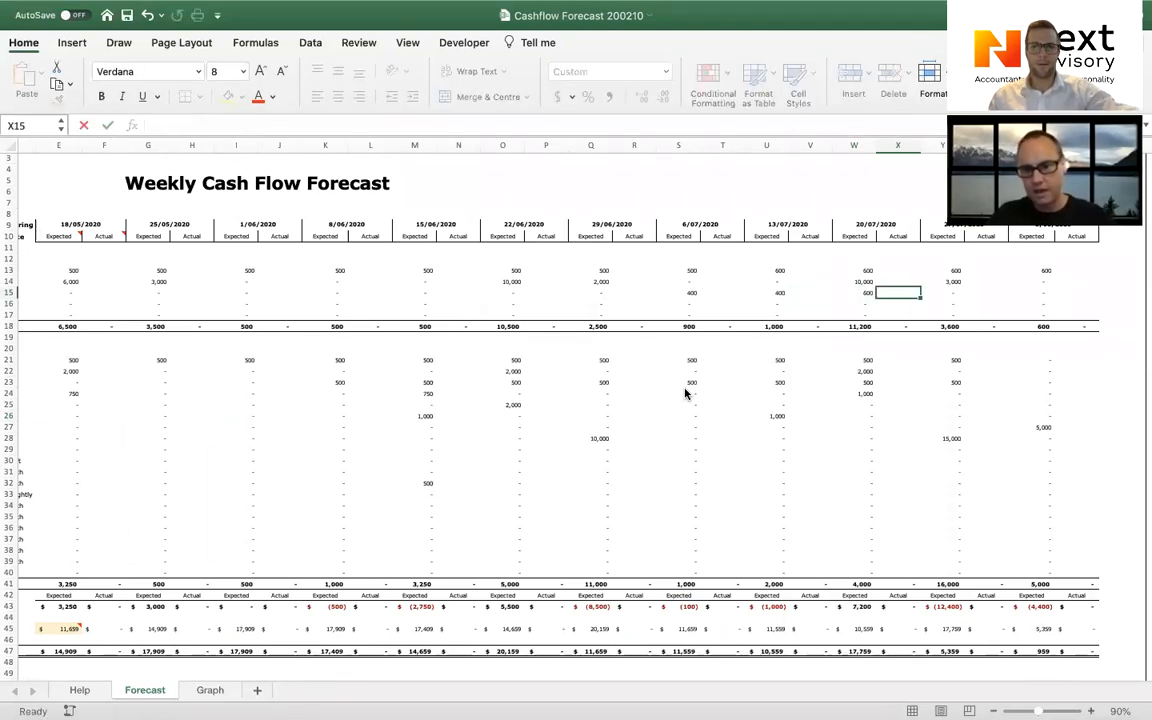
text(600)
key(Tab)
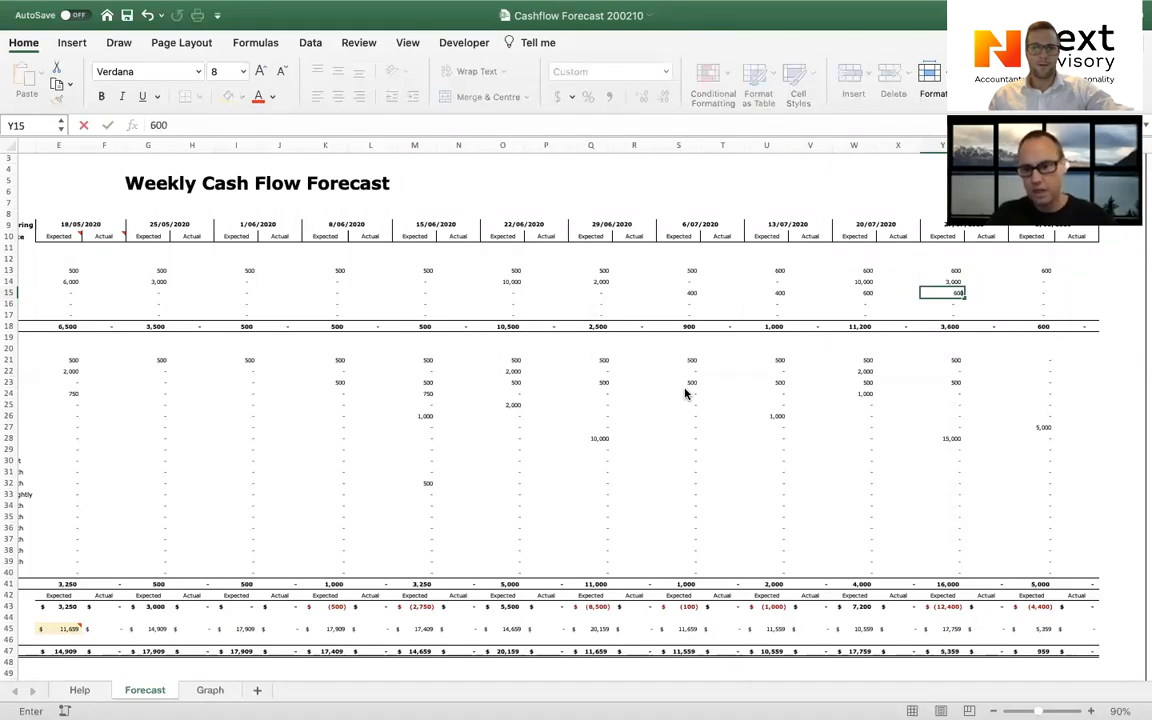
key(Tab)
text(1000)
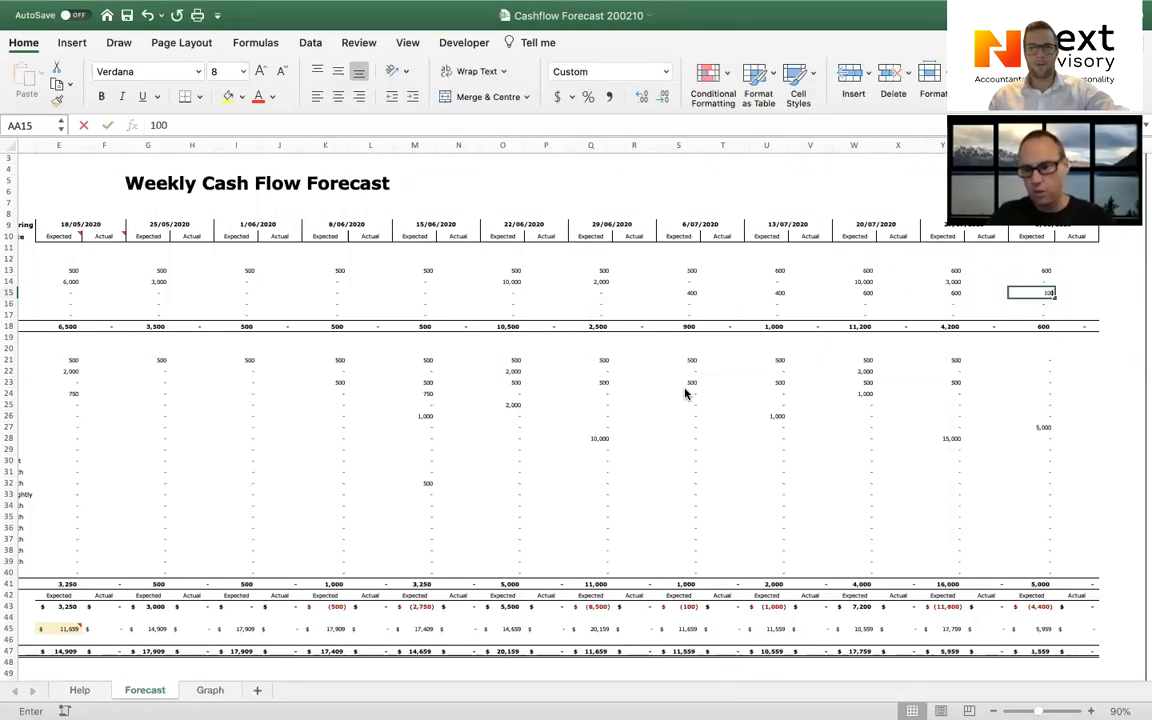
key(Return)
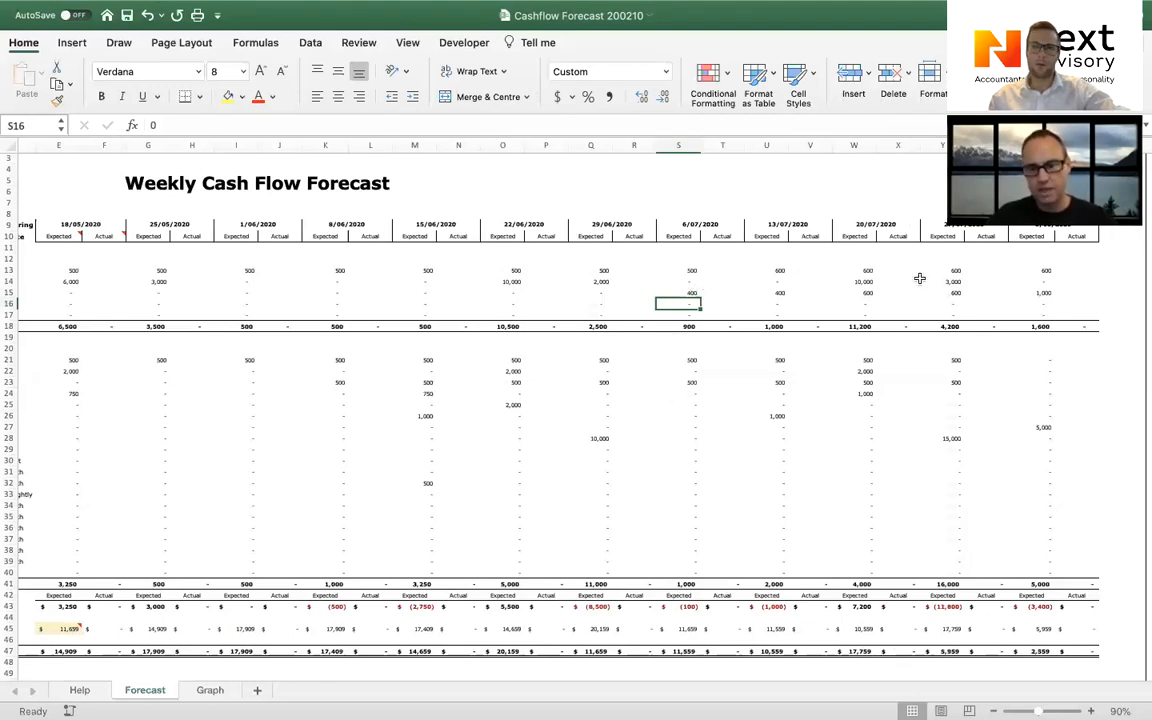
Review the updated cash flow line on the Graph sheet, then return to the start of the Forecast sheet.
click(195, 692)
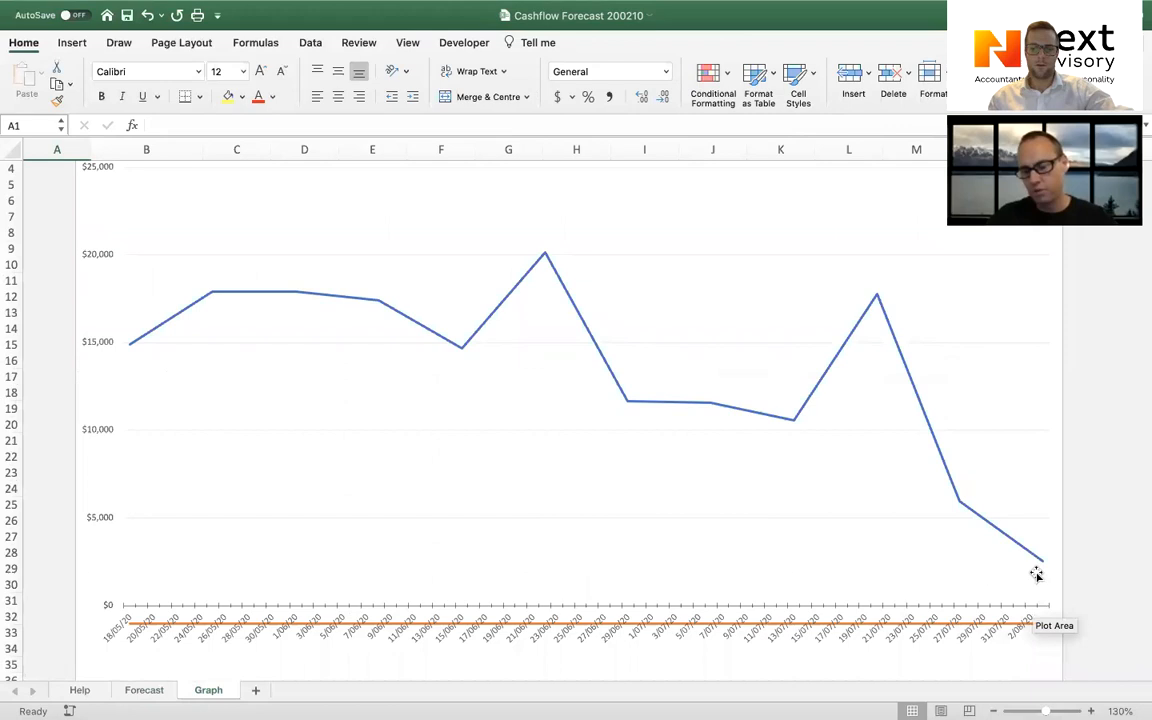
click(144, 690)
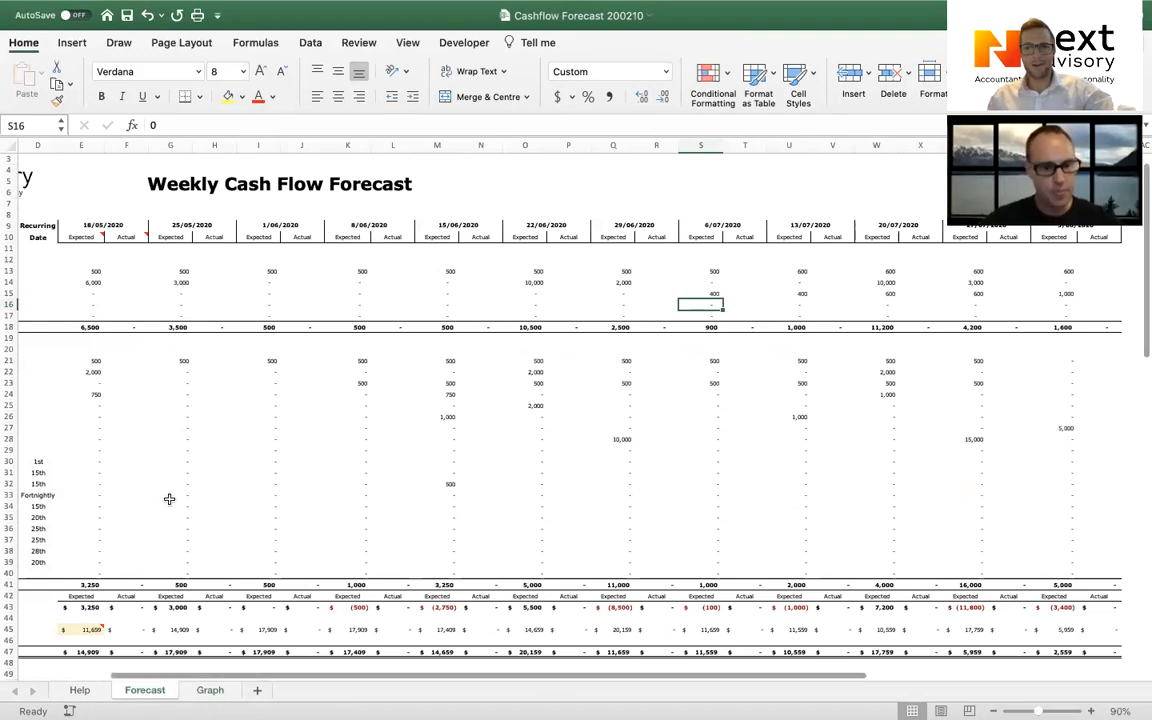
scroll(172, 497, left, 5)
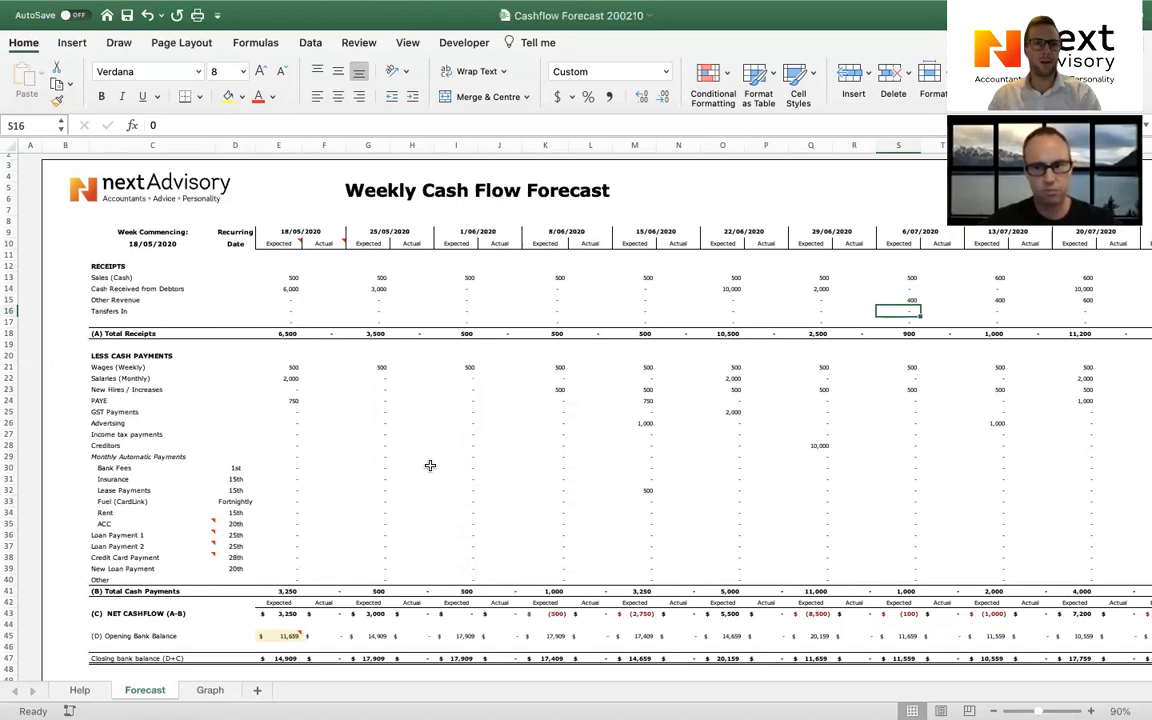
Switch to the Aged Receivables Summary in Xero for a look and return to the forecast workbook in Excel.
key(ctrl+Left)
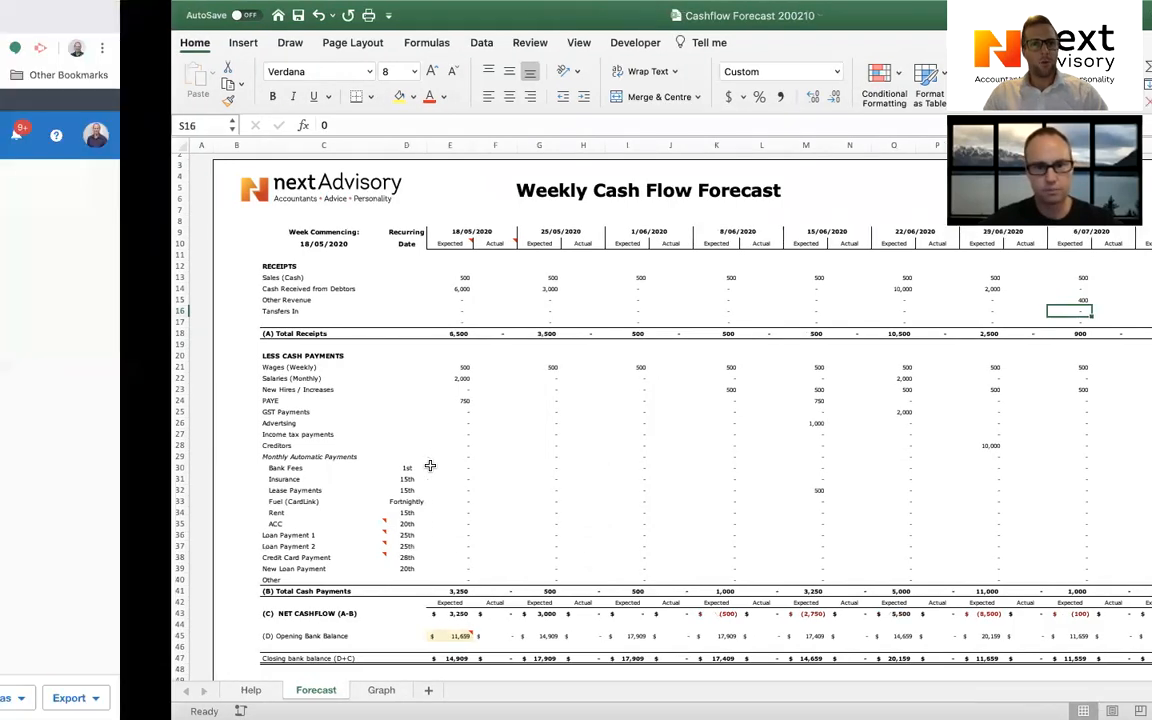
key(ctrl+Left)
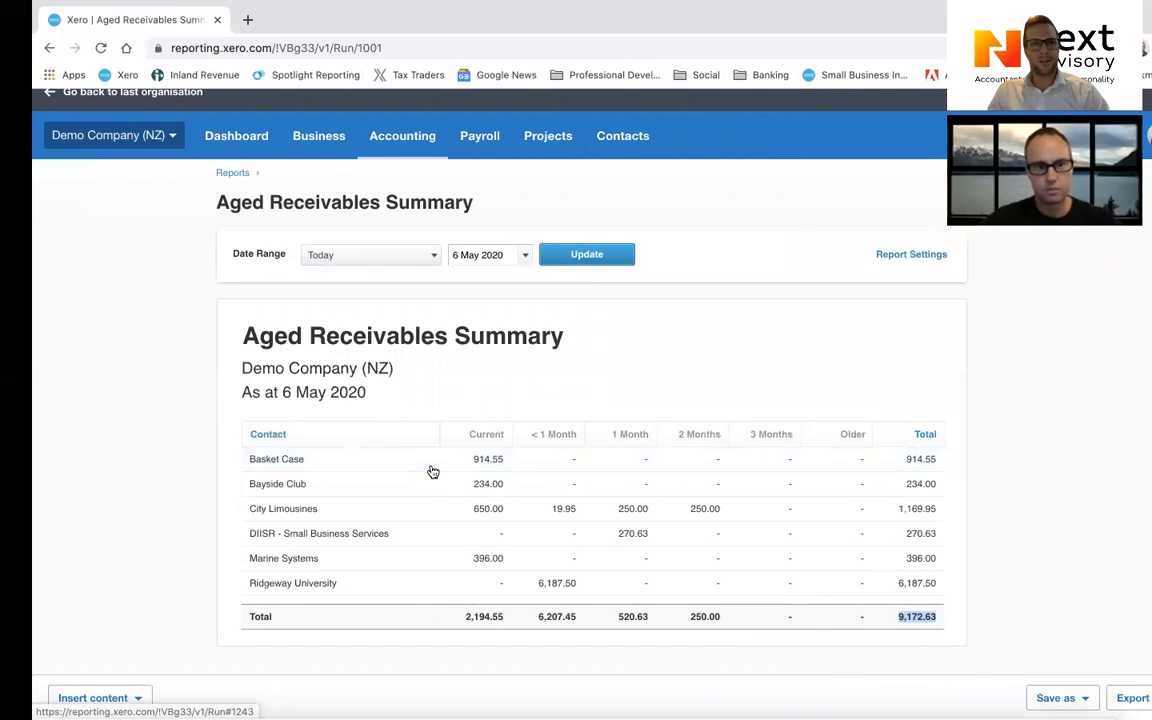
key(ctrl+Right)
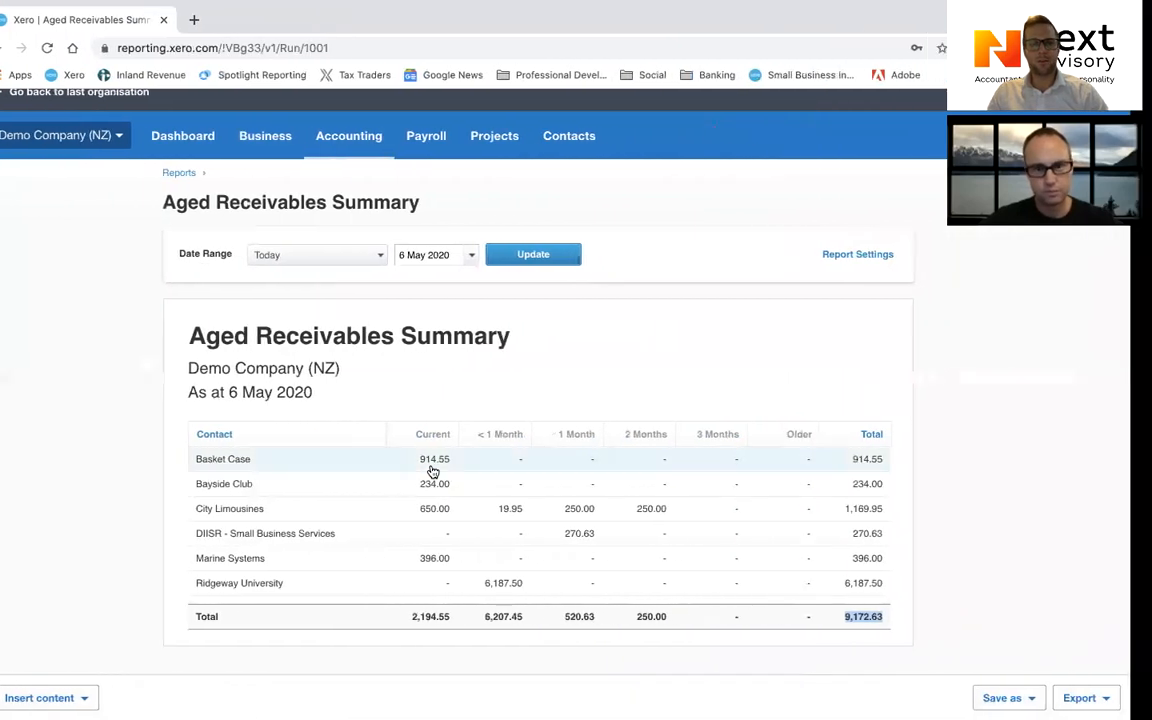
key(ctrl+Right)
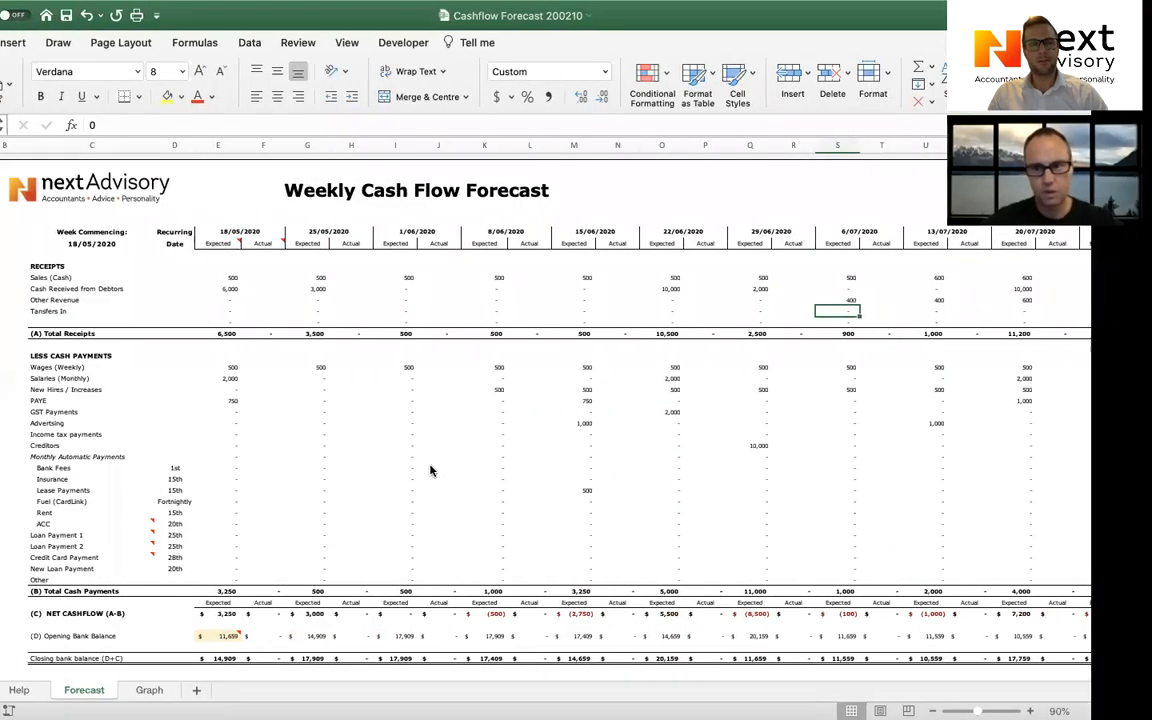